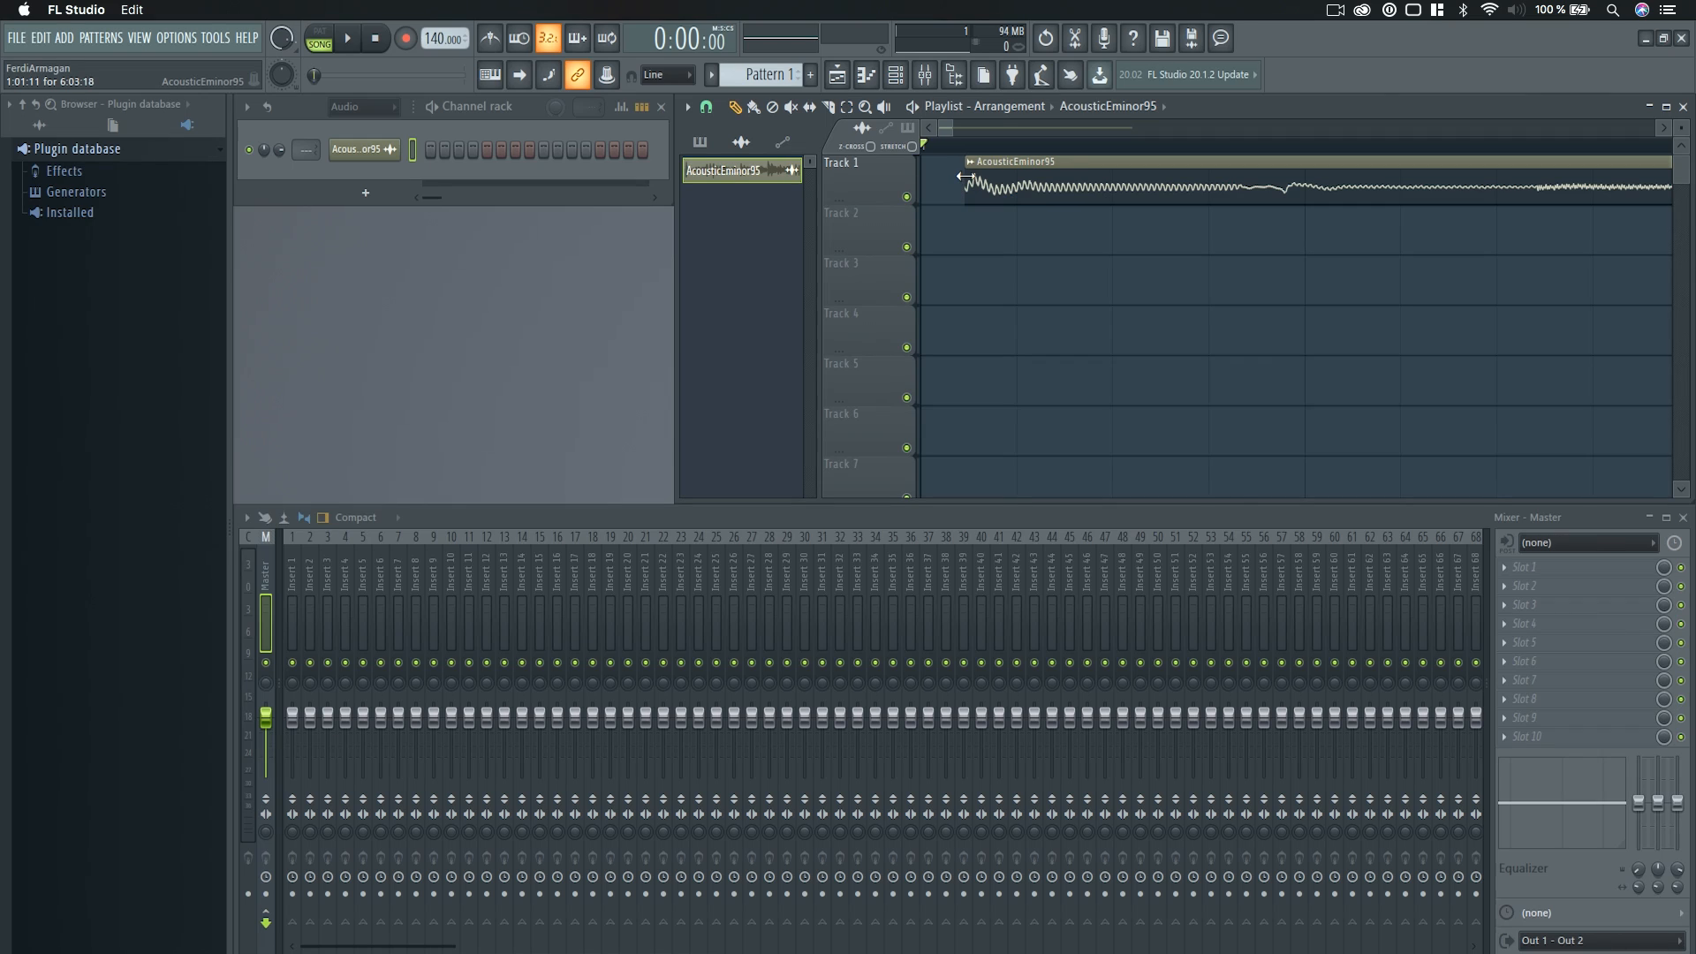
# Move the AcousticEminor95 clip on Track 1 to begin exactly at bar 1.
pyautogui.moveTo(1006, 183); pyautogui.dragTo(965, 183)
pyautogui.scroll(-1, 1017, 270)
pyautogui.scroll(3, 1017, 269)
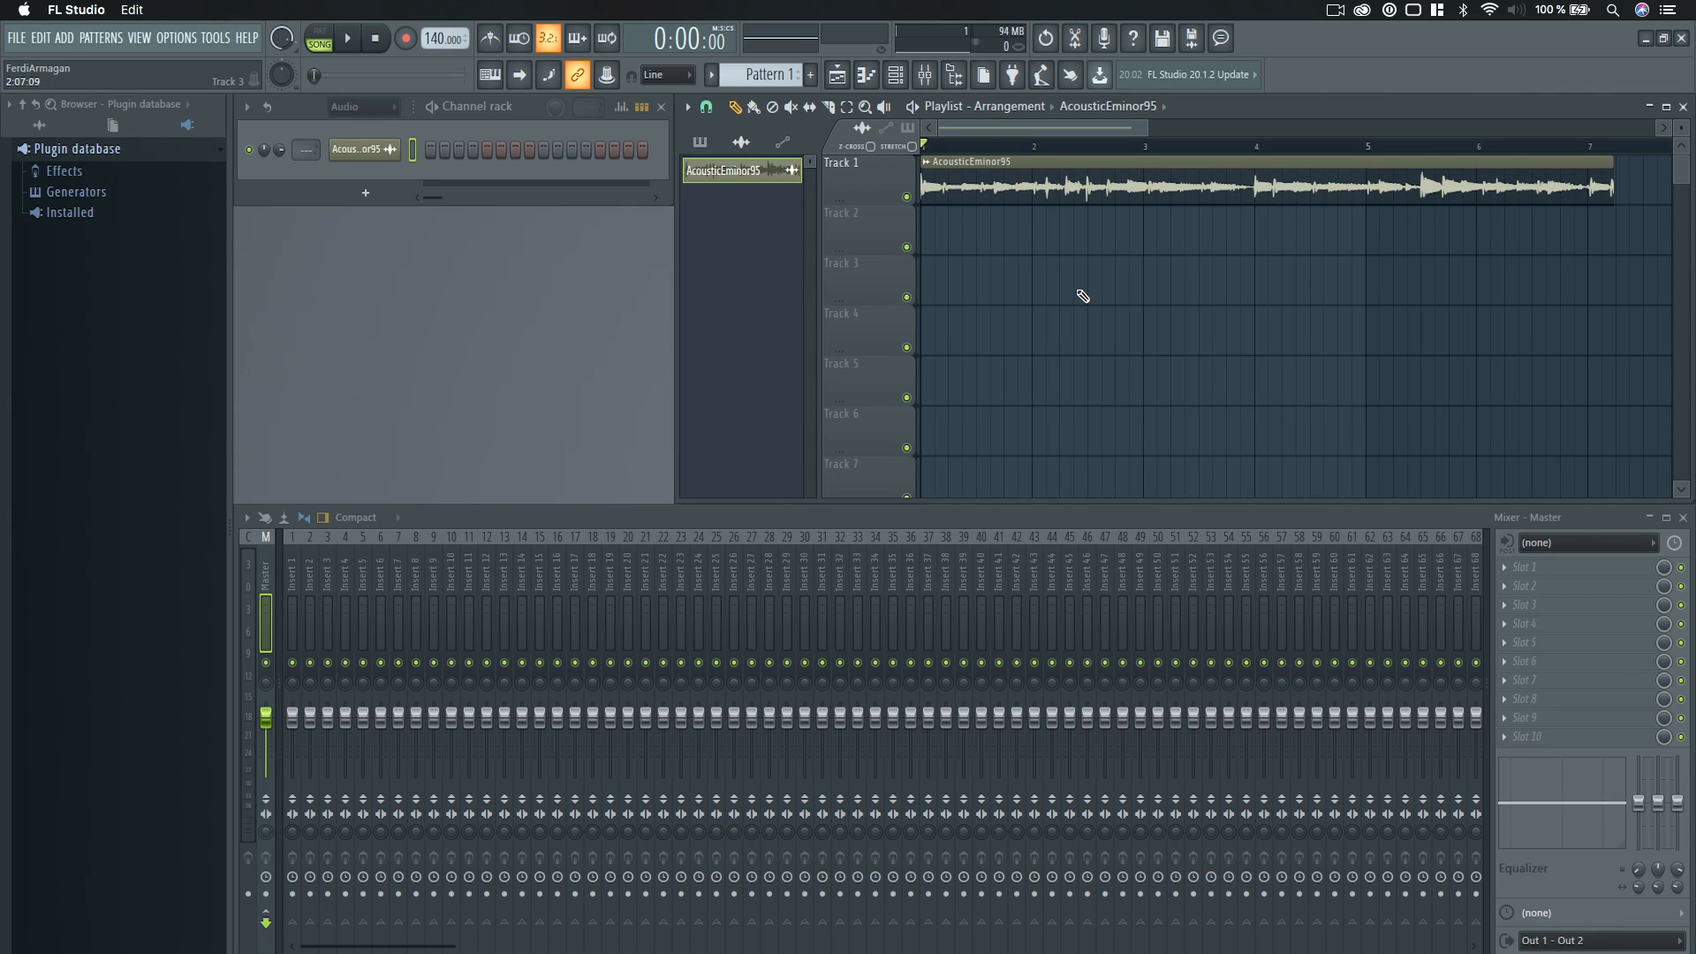
# Set the playlist snap to Bar, slice the clip at bar 7 and delete the leftover end piece.
pyautogui.scroll(5, 1599, 225)
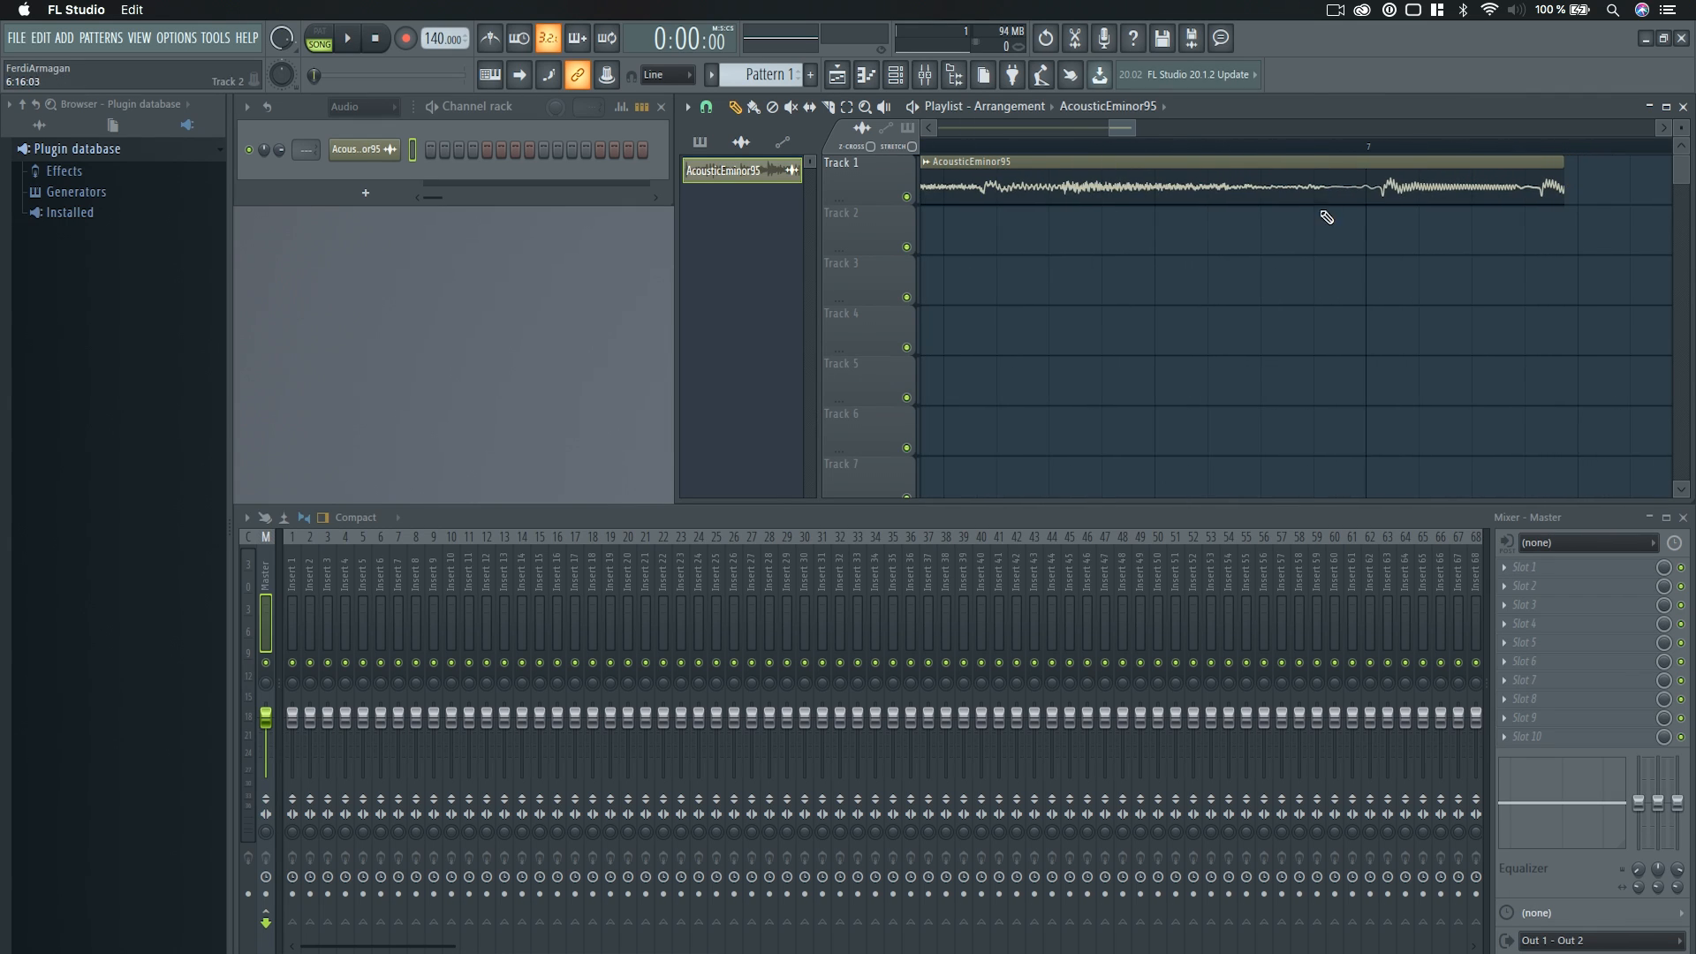
pyautogui.click(706, 106)
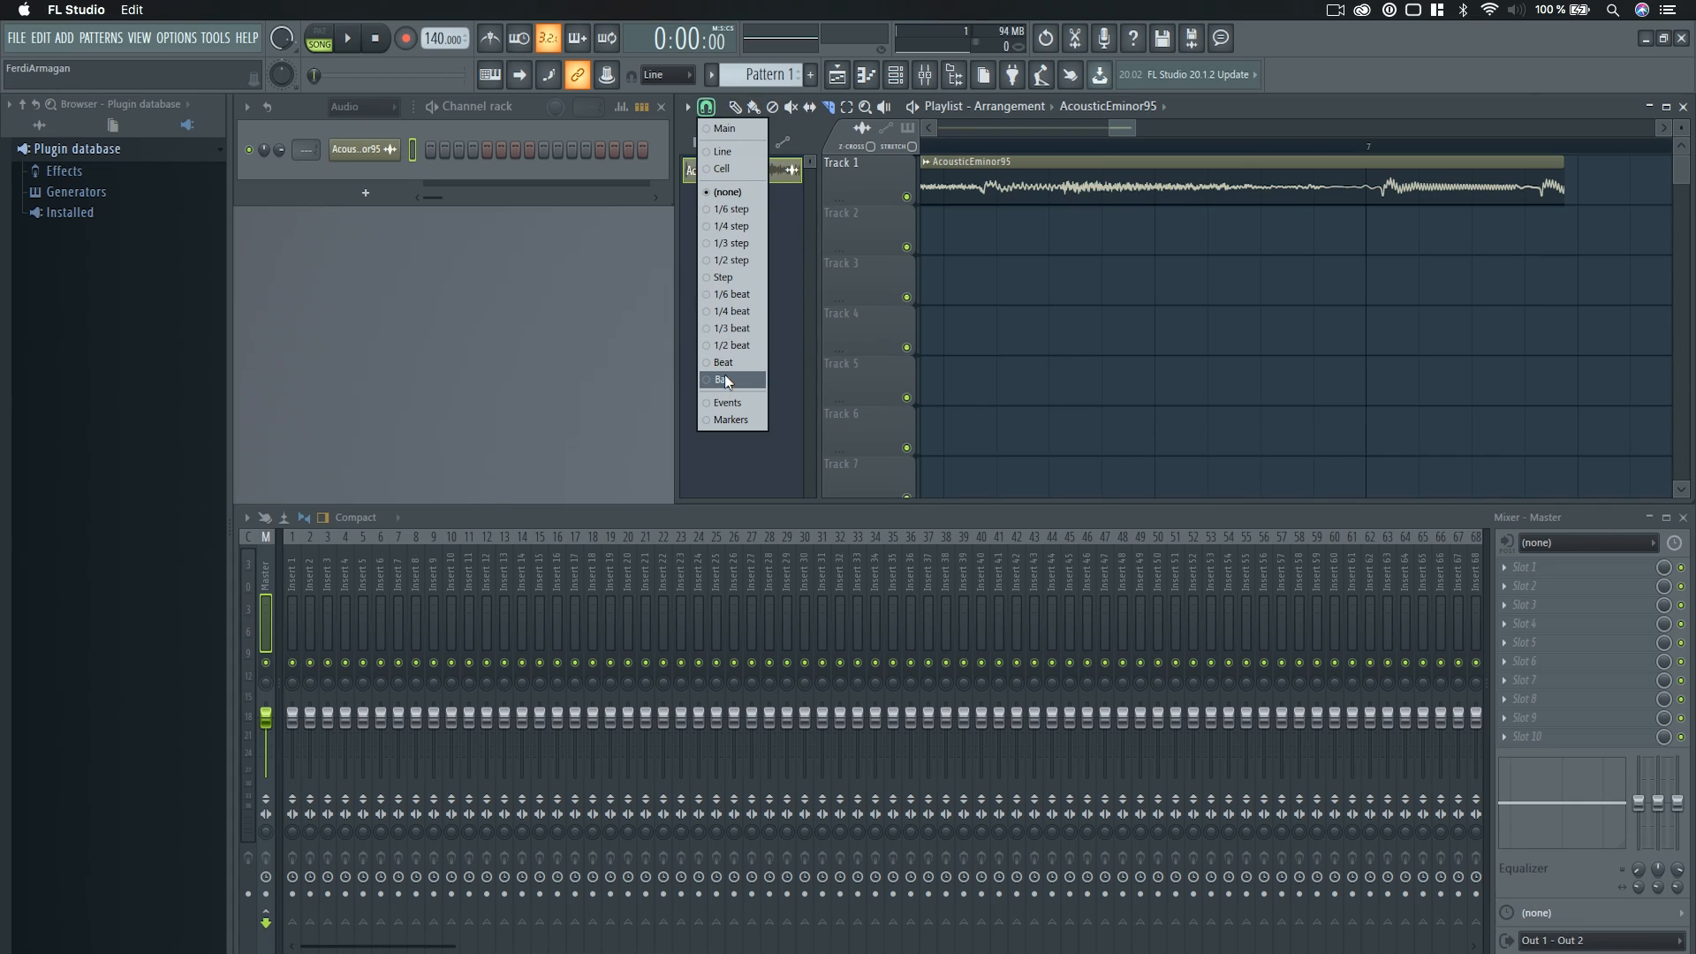
pyautogui.click(731, 381)
pyautogui.click(1394, 192)
pyautogui.click(736, 107)
pyautogui.rightClick(1444, 196)
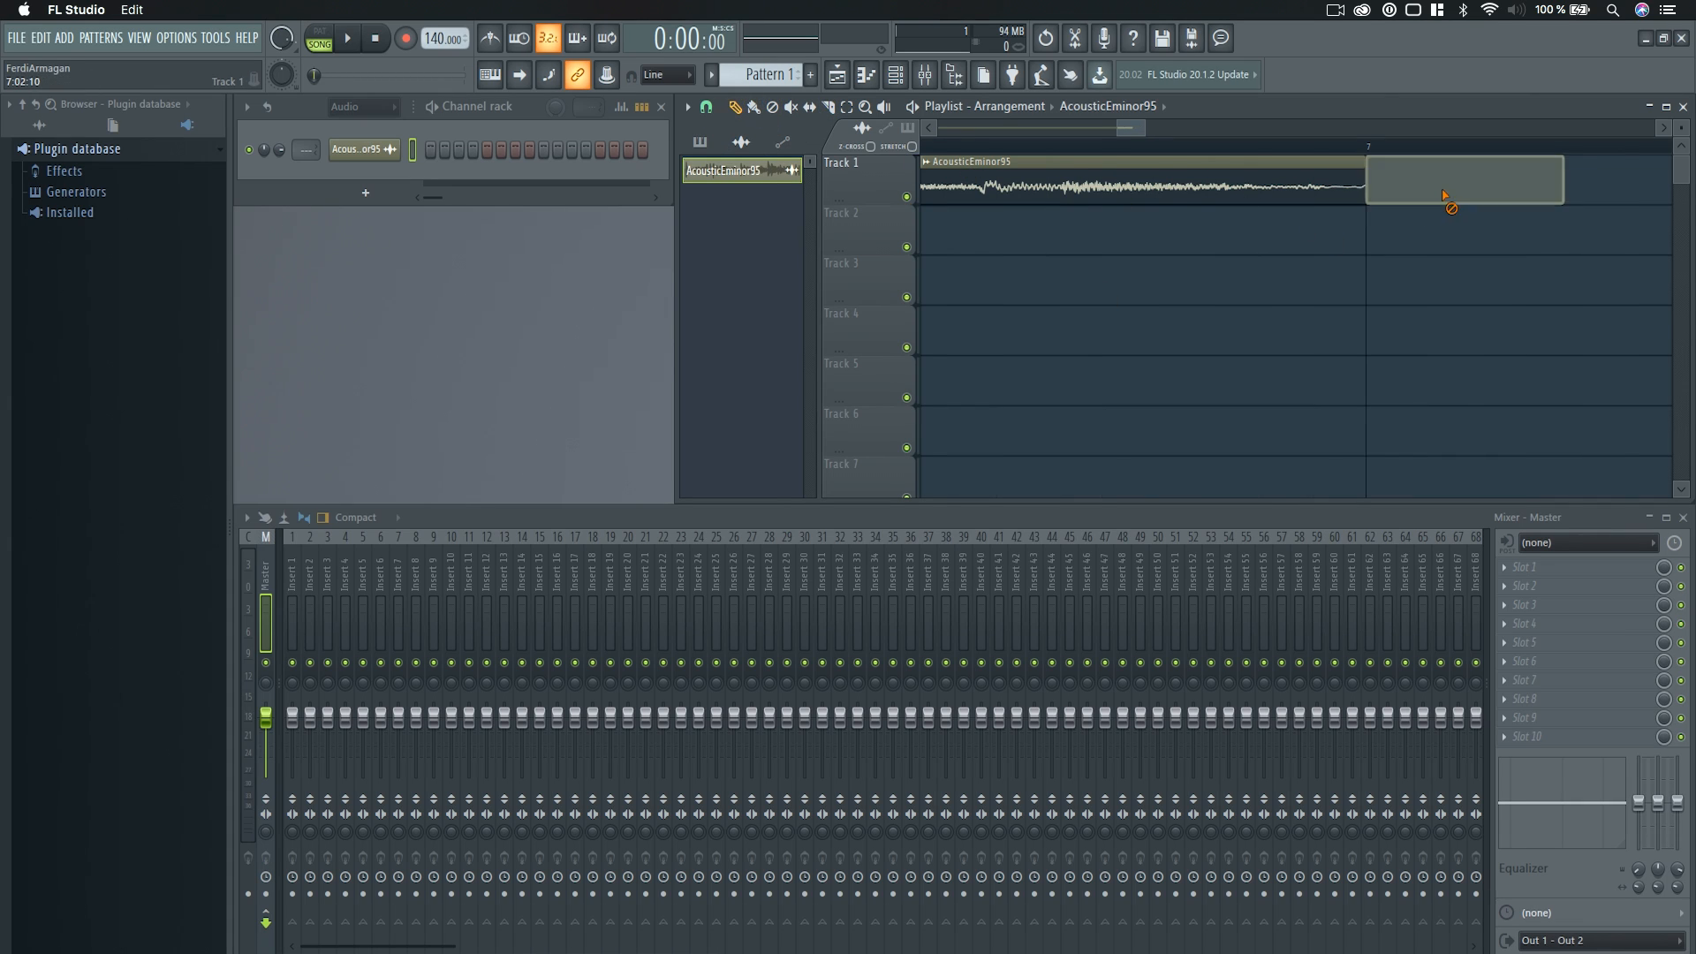
# Set the project tempo to 95 BPM.
pyautogui.scroll(-5, 1170, 236)
pyautogui.moveTo(1144, 131); pyautogui.dragTo(1027, 133)
pyautogui.scroll(-4, 1098, 263)
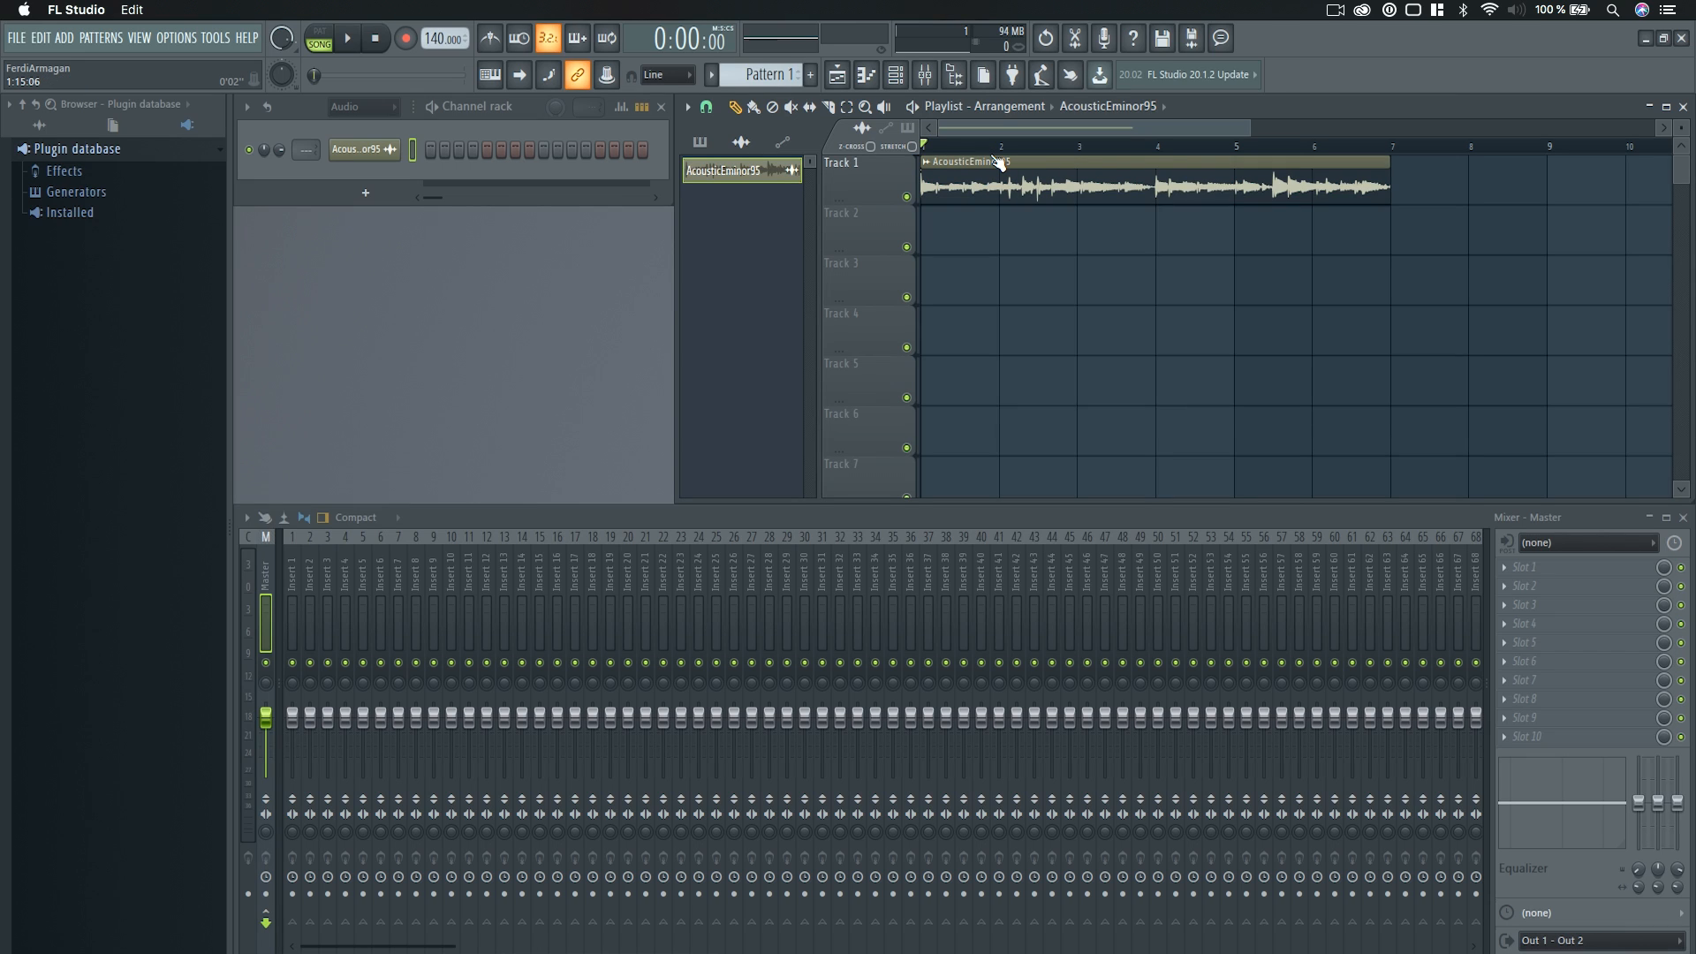
pyautogui.moveTo(436, 38); pyautogui.dragTo(436, 77)
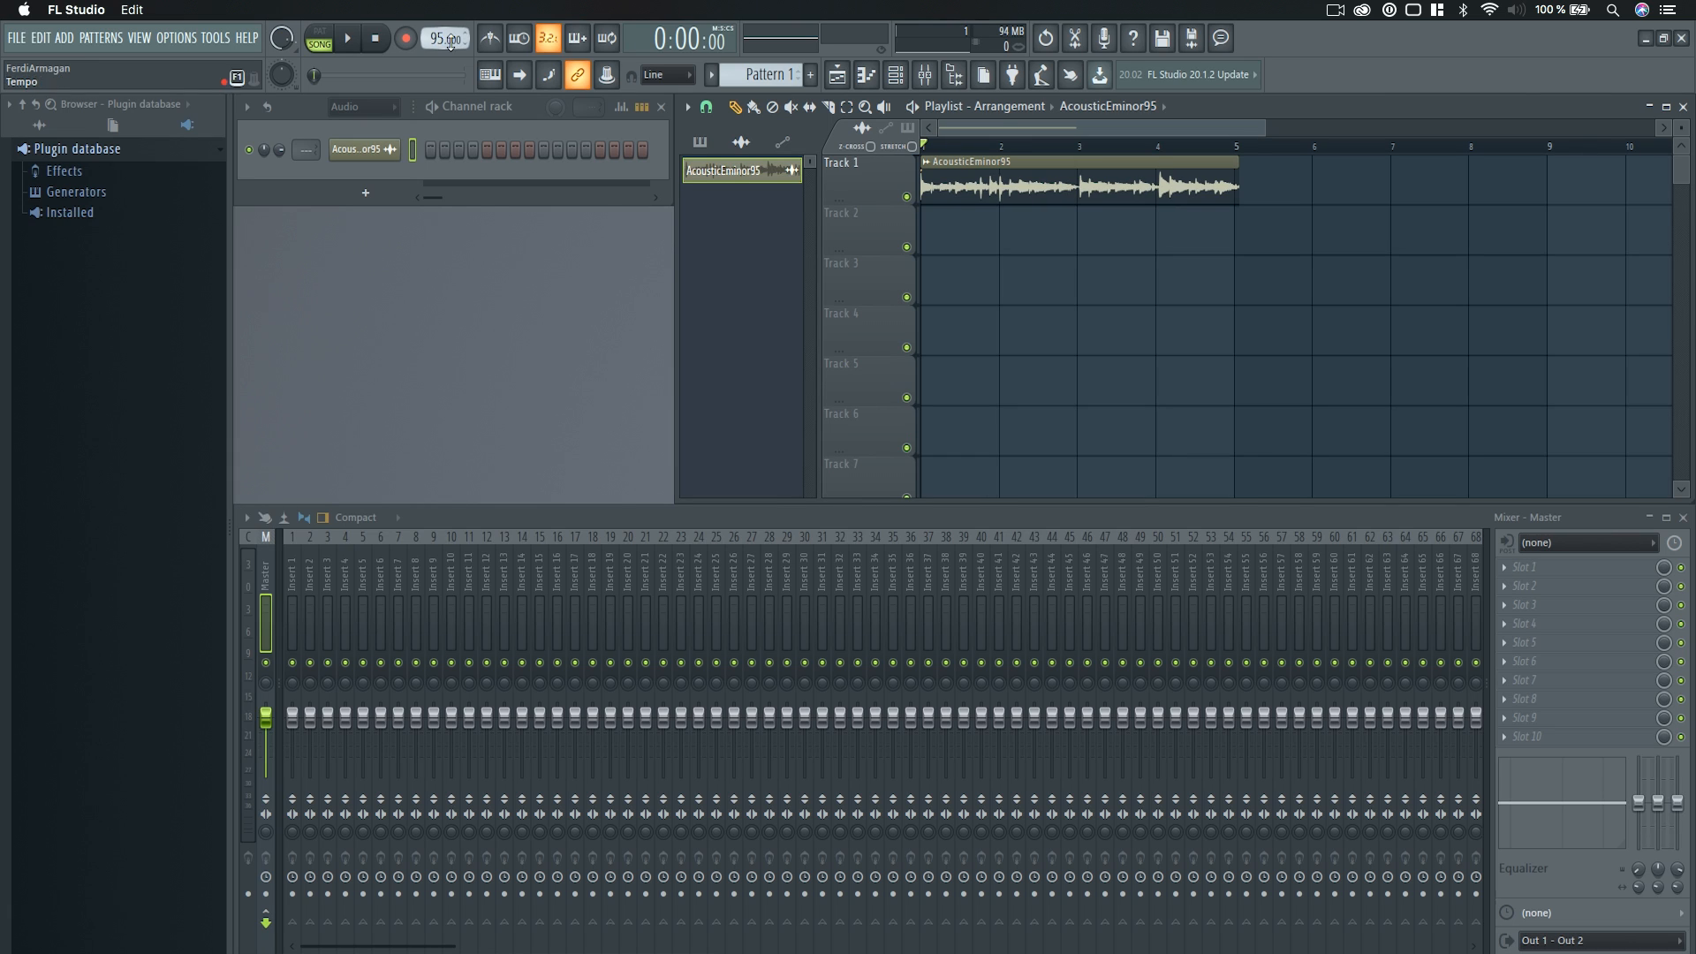
# Set the playlist snap to 1/4 beat and stretch the clip's end to land exactly on bar 5.
pyautogui.scroll(5, 1063, 272)
pyautogui.scroll(-3, 1212, 255)
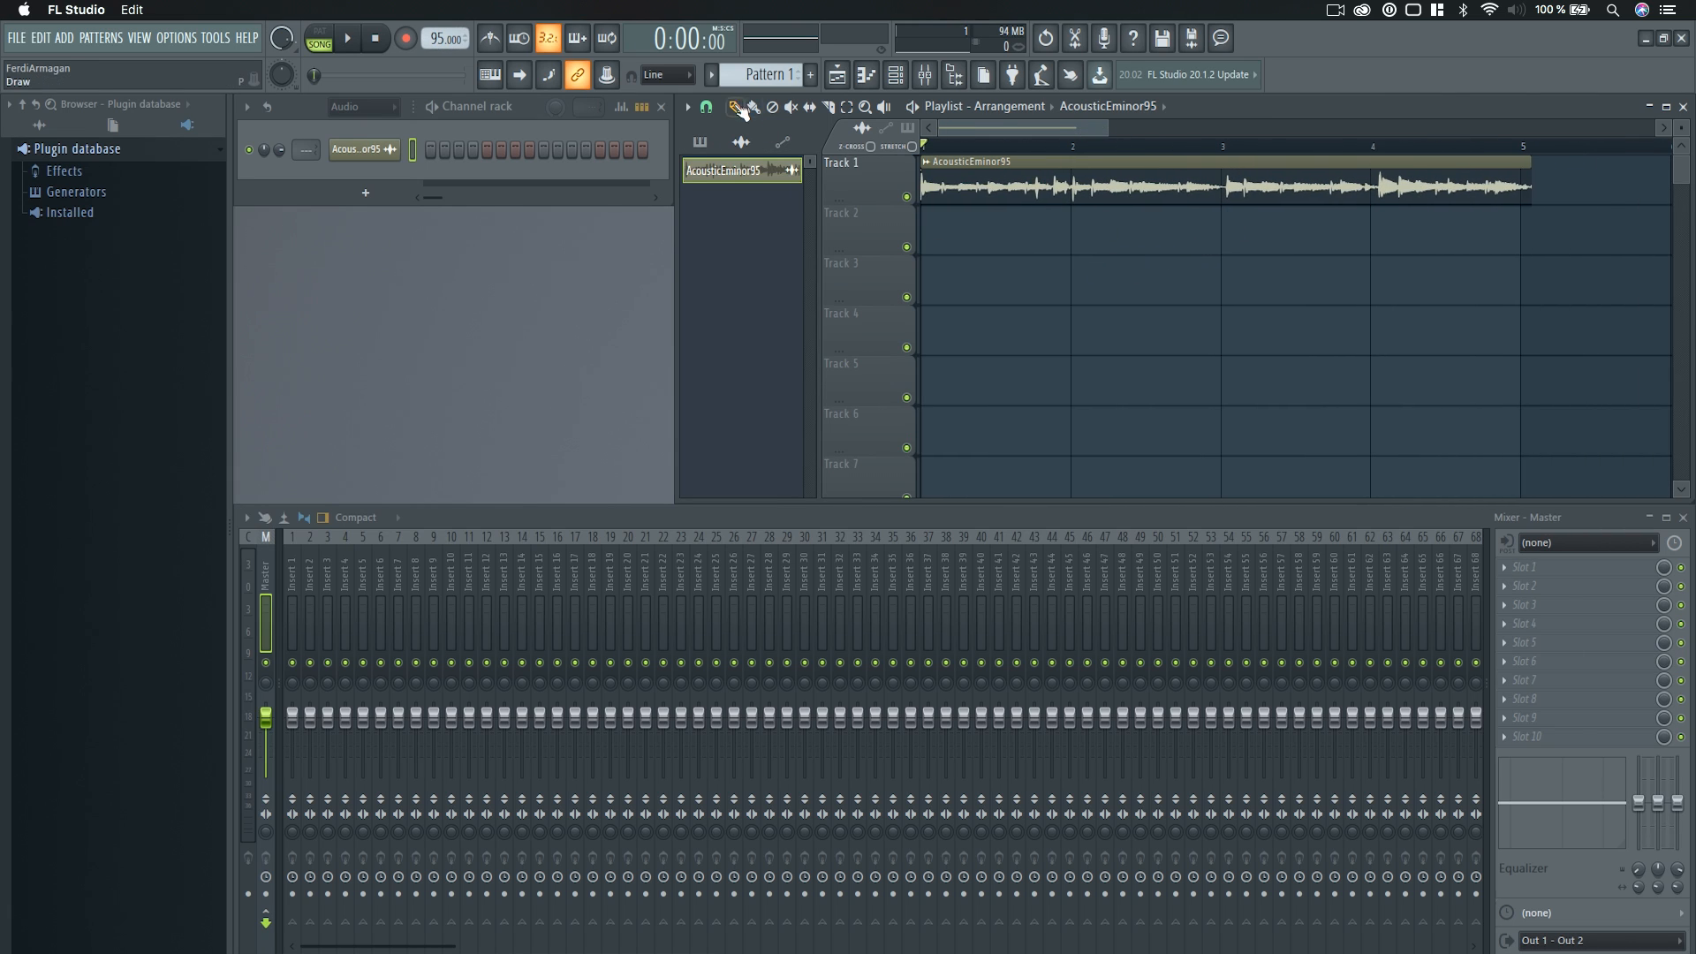
pyautogui.click(705, 107)
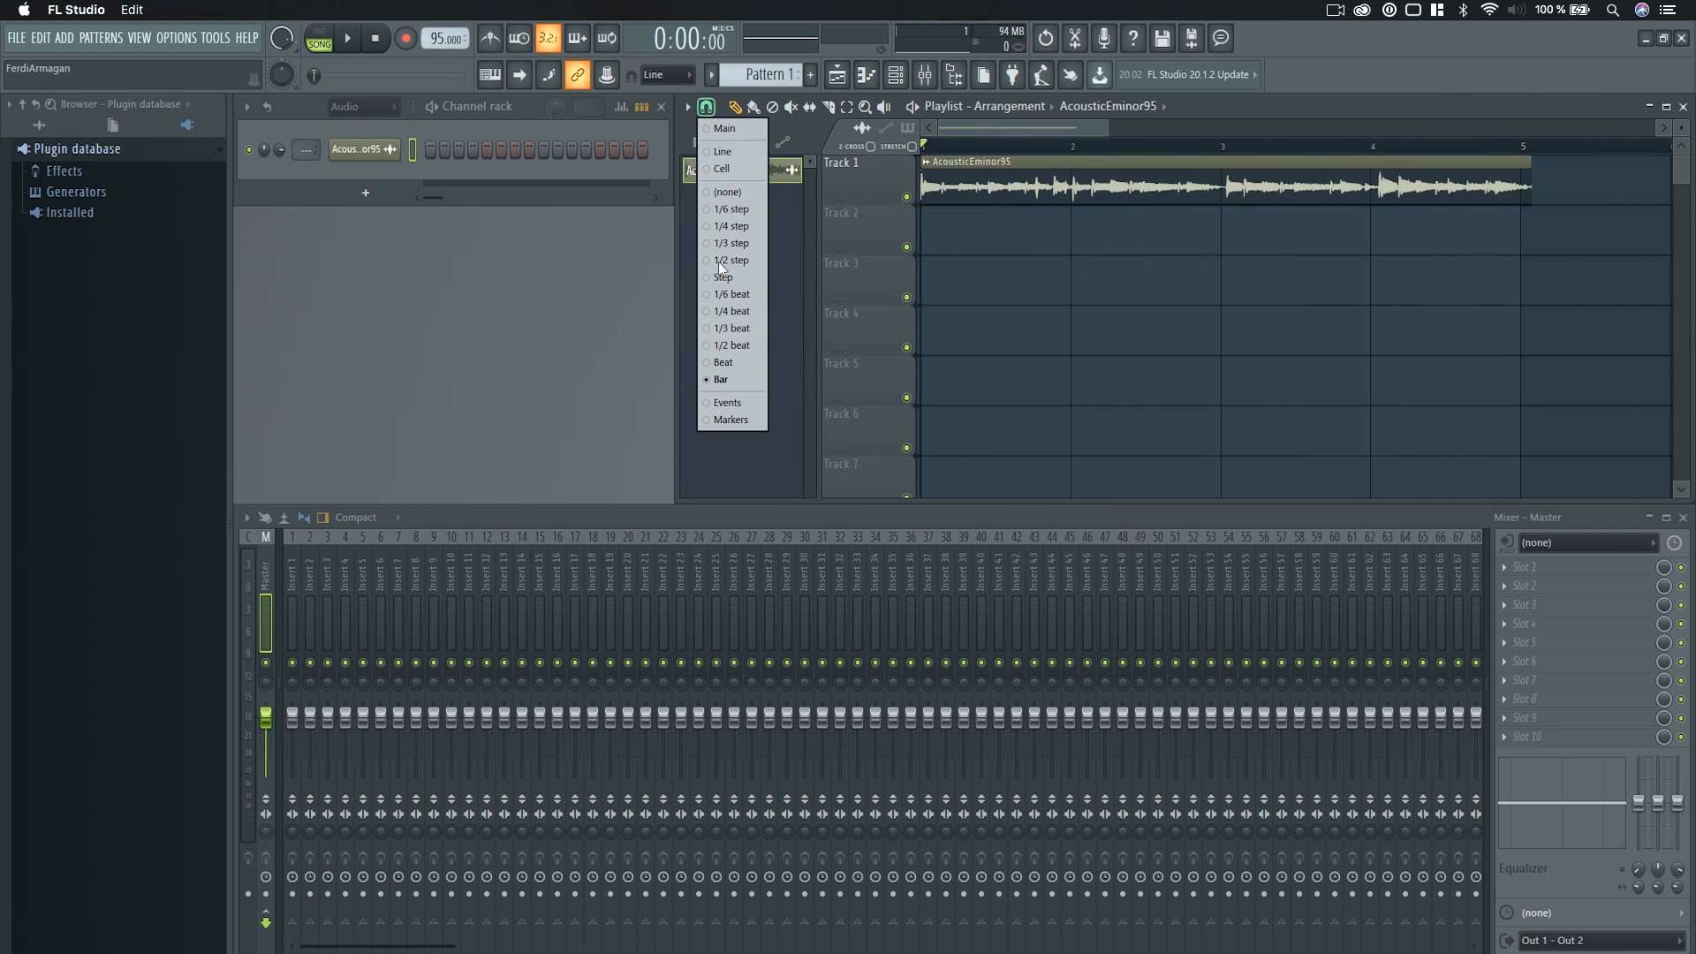
pyautogui.click(730, 311)
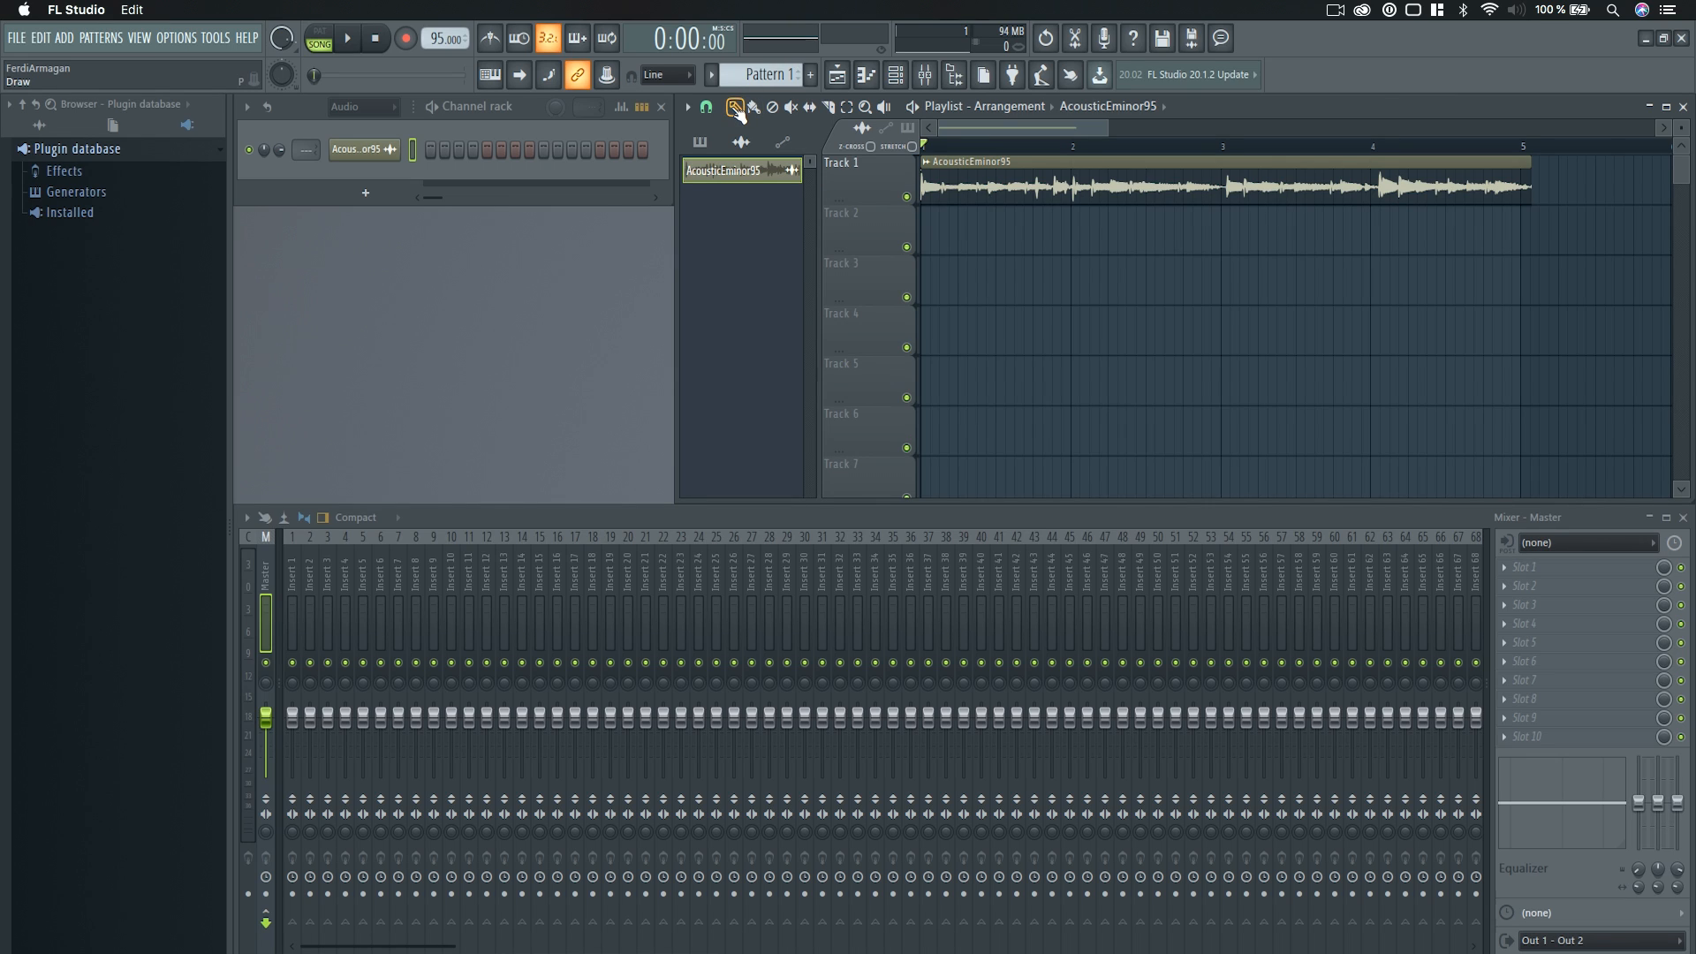
pyautogui.moveTo(1532, 182); pyautogui.dragTo(1521, 182)
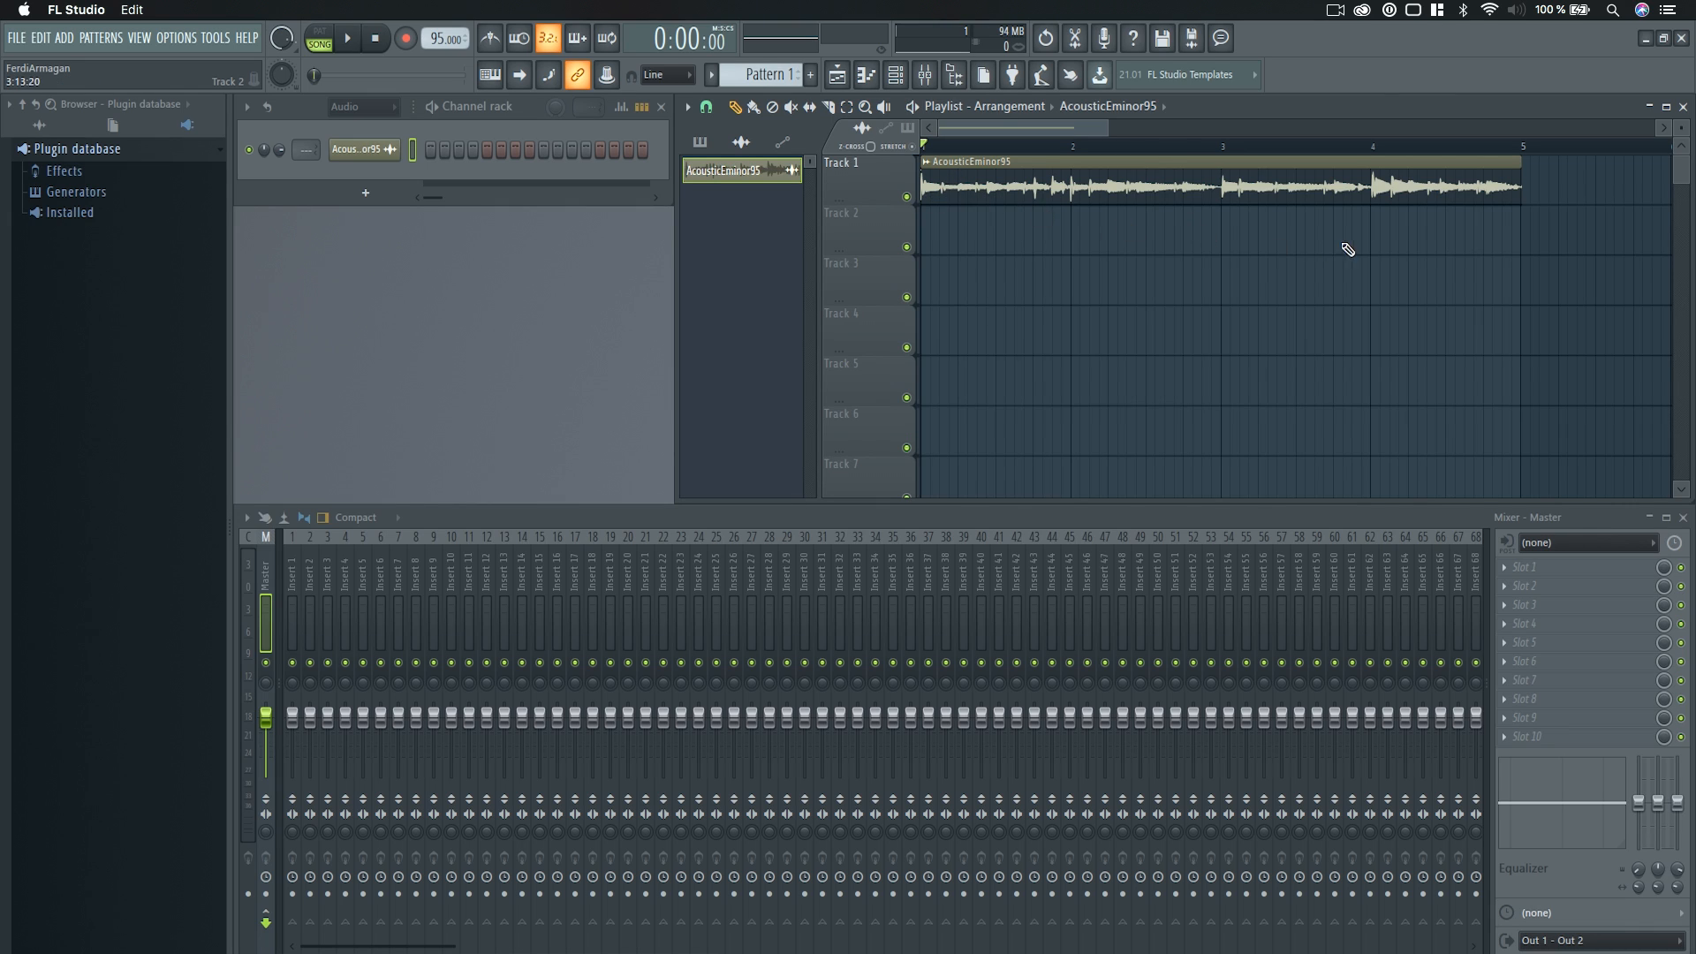
# Select bars 1 to 5 and play them with the metronome on to check the clip's timing.
pyautogui.moveTo(1526, 149); pyautogui.dragTo(924, 147)
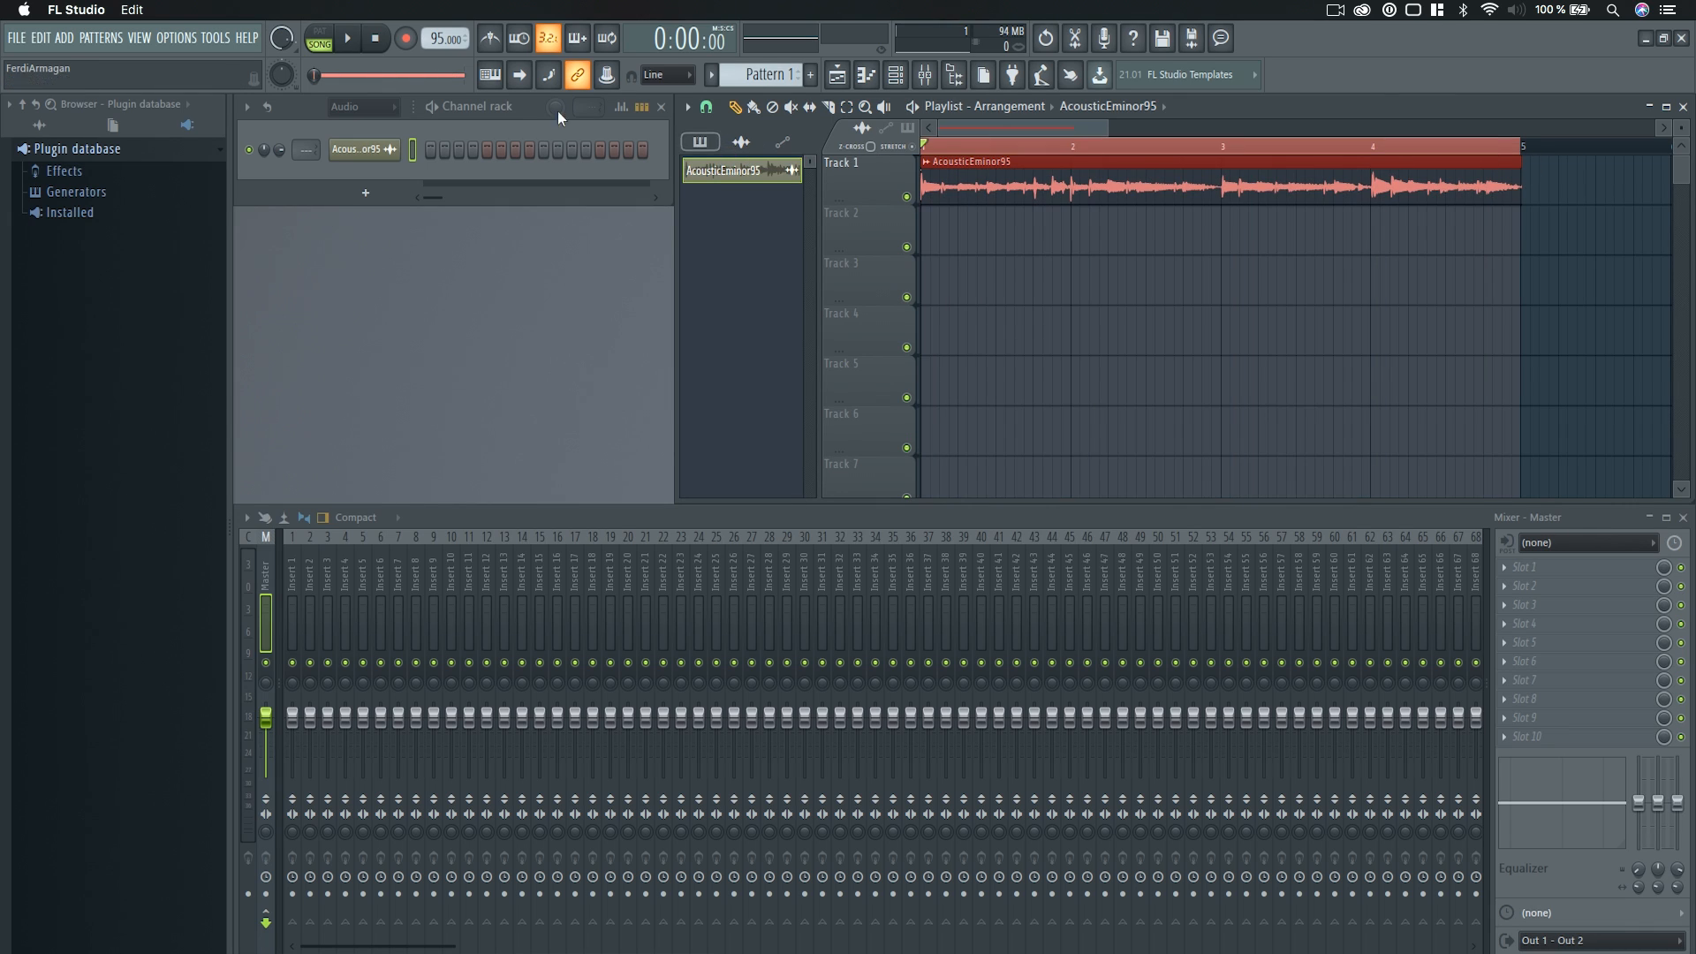
pyautogui.click(490, 38)
pyautogui.press('space')
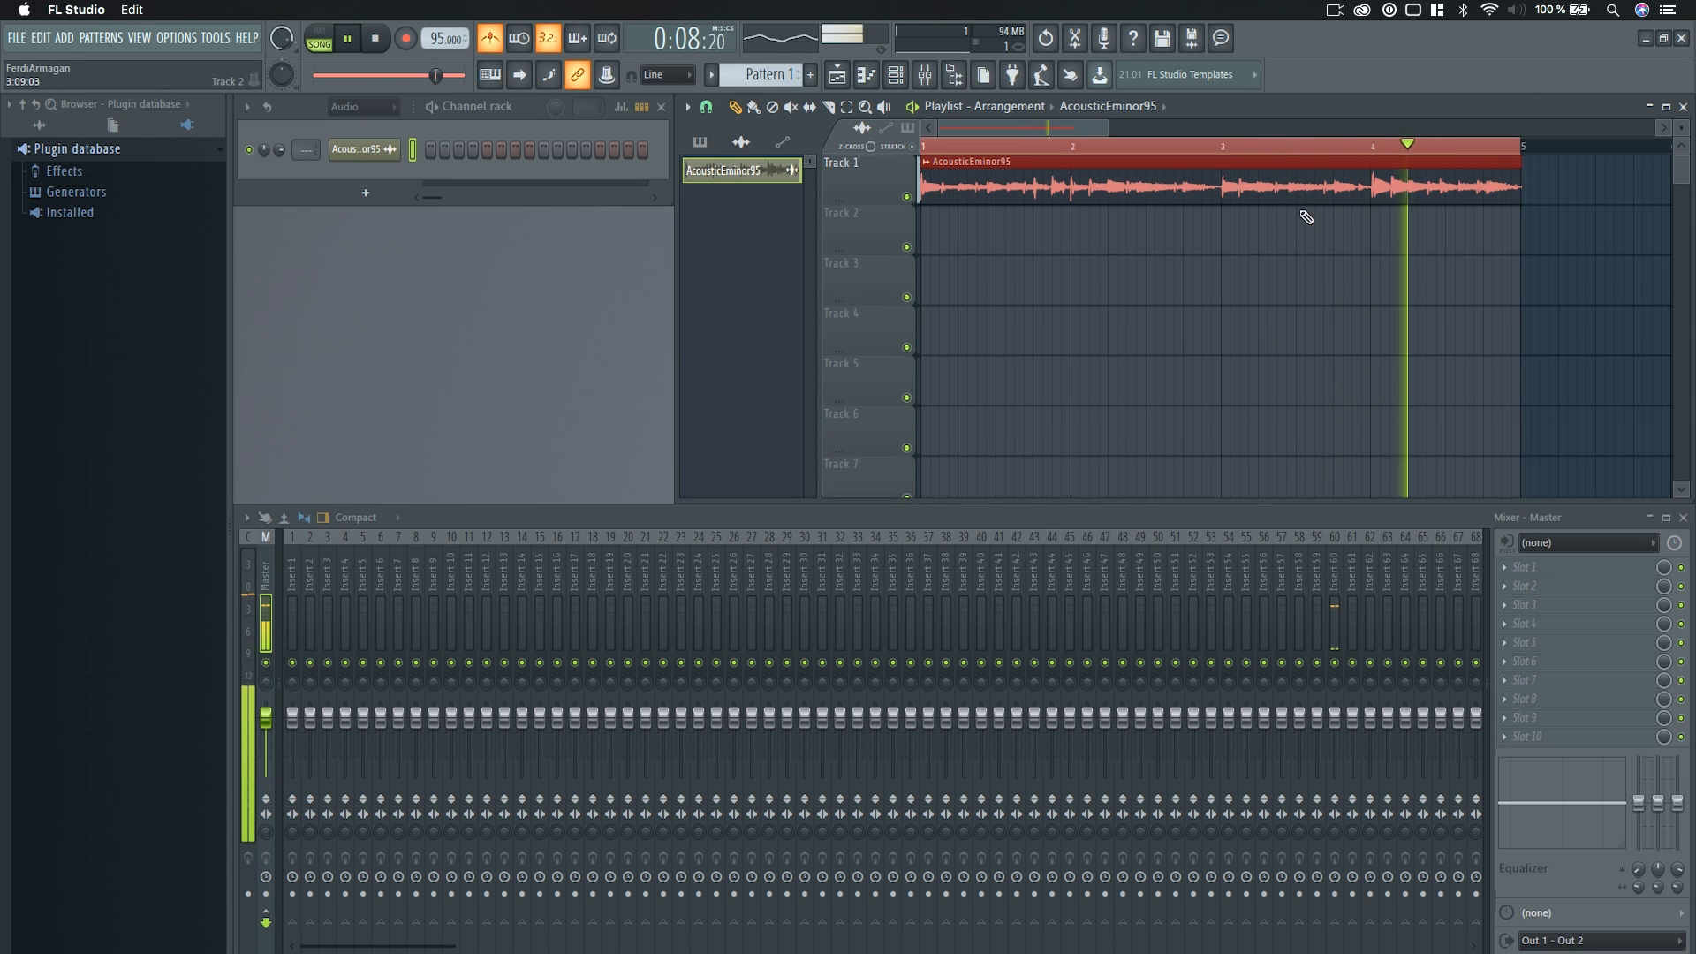
pyautogui.press('space')
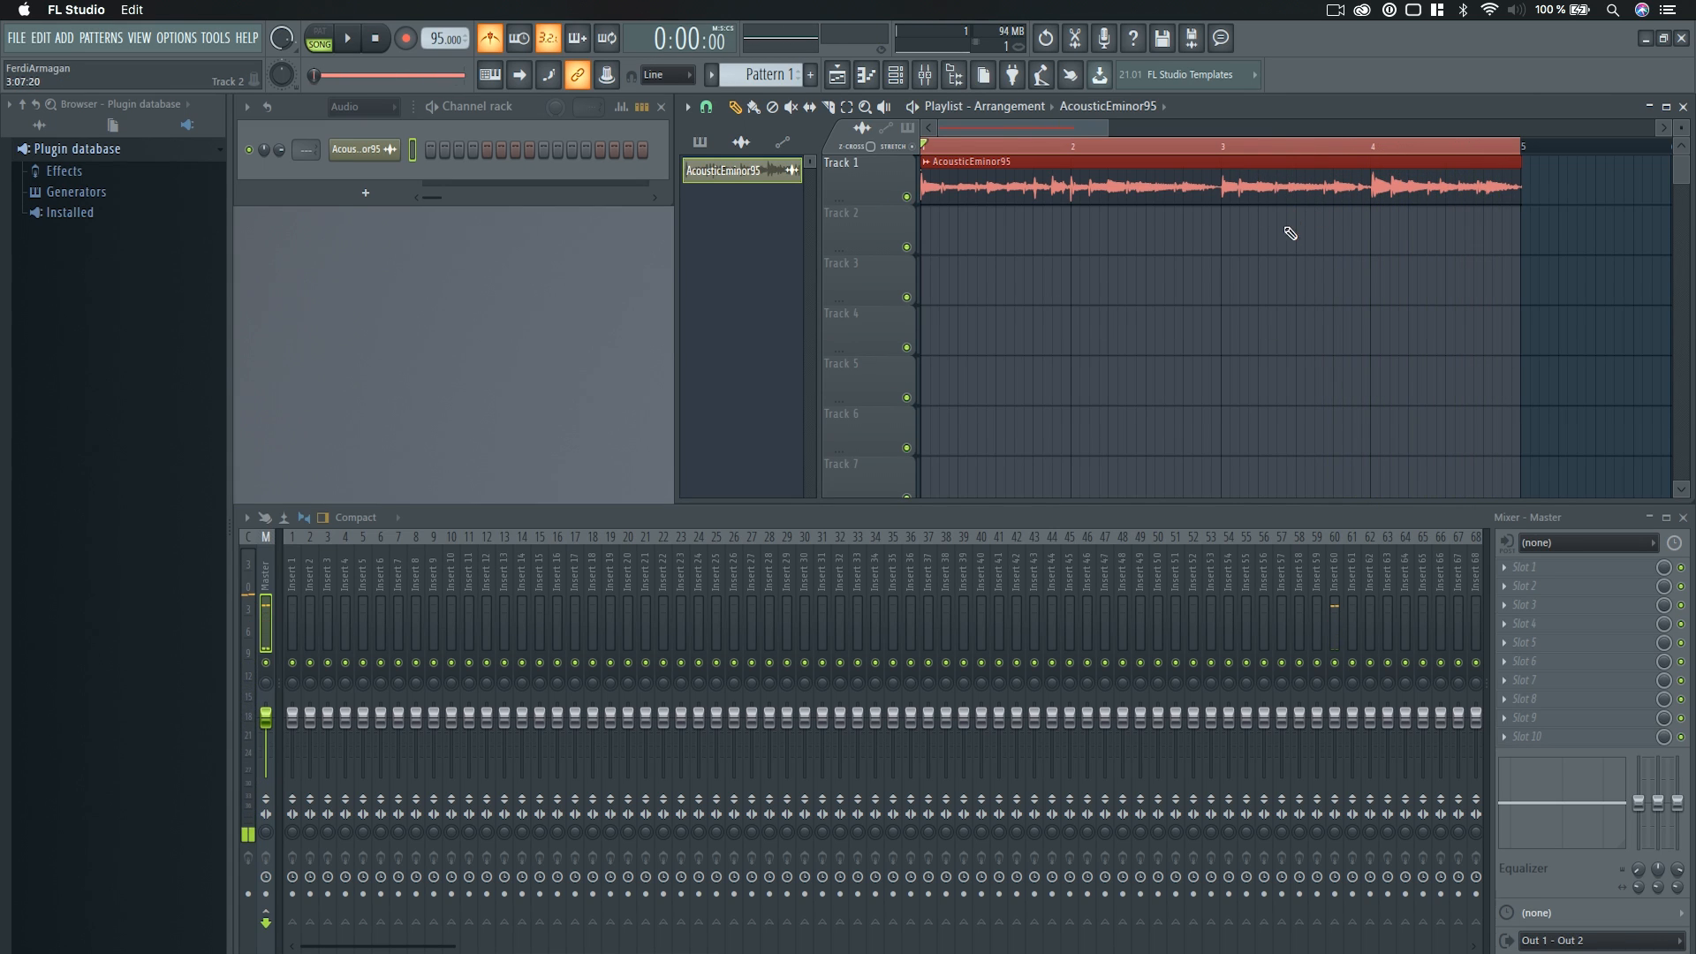
# Deselect the clip and clear the time selection over bars 1 to 5.
pyautogui.click(1304, 217)
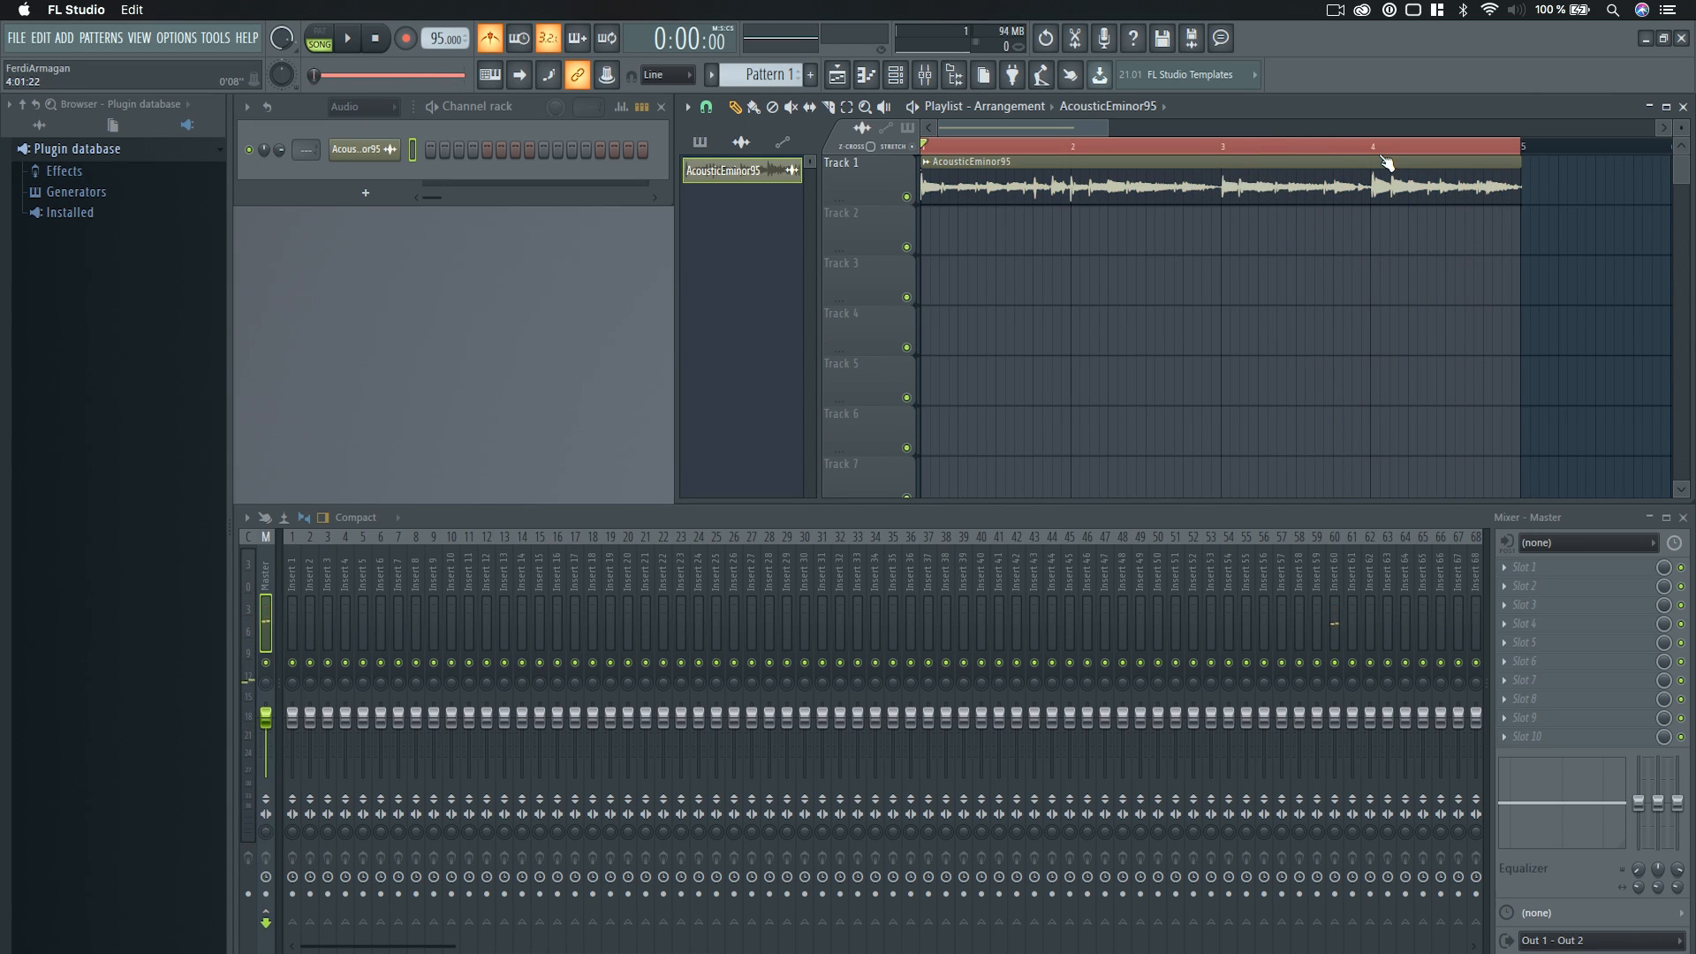
pyautogui.click(706, 106)
pyautogui.click(1221, 260)
pyautogui.scroll(5, 1347, 282)
pyautogui.scroll(-6, 1290, 293)
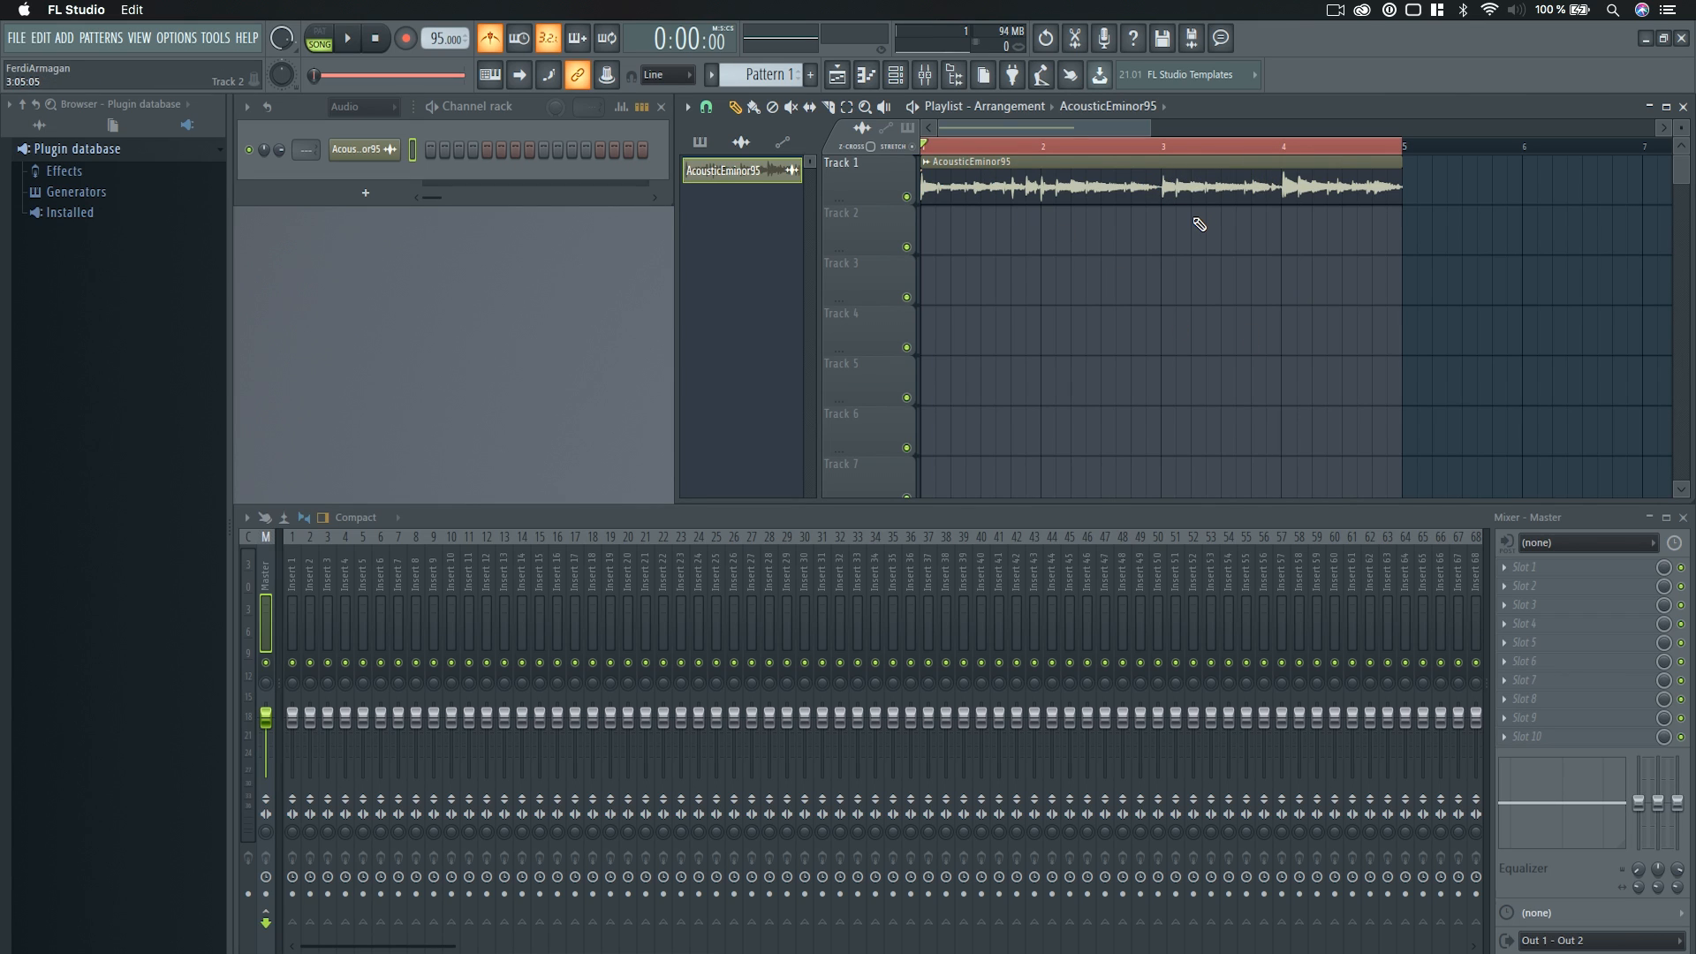
pyautogui.click(1157, 153)
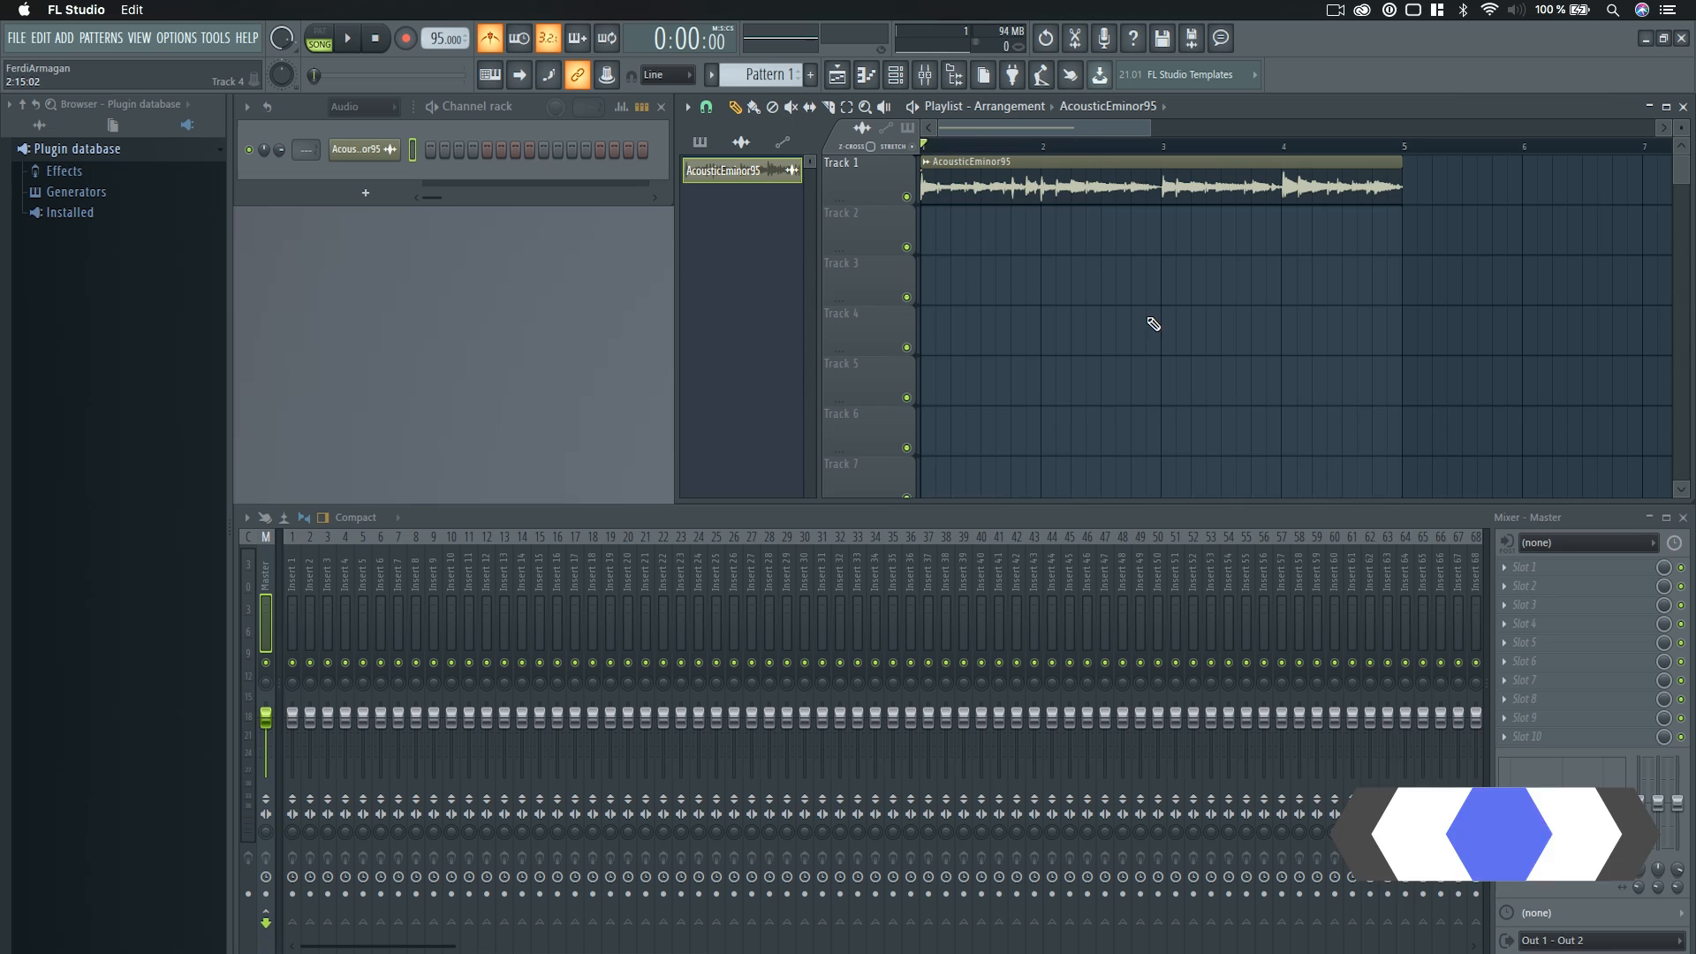
# Slice the AcousticEminor95 clip on Track 1 at bars 3 and 4.
pyautogui.scroll(3, 1196, 254)
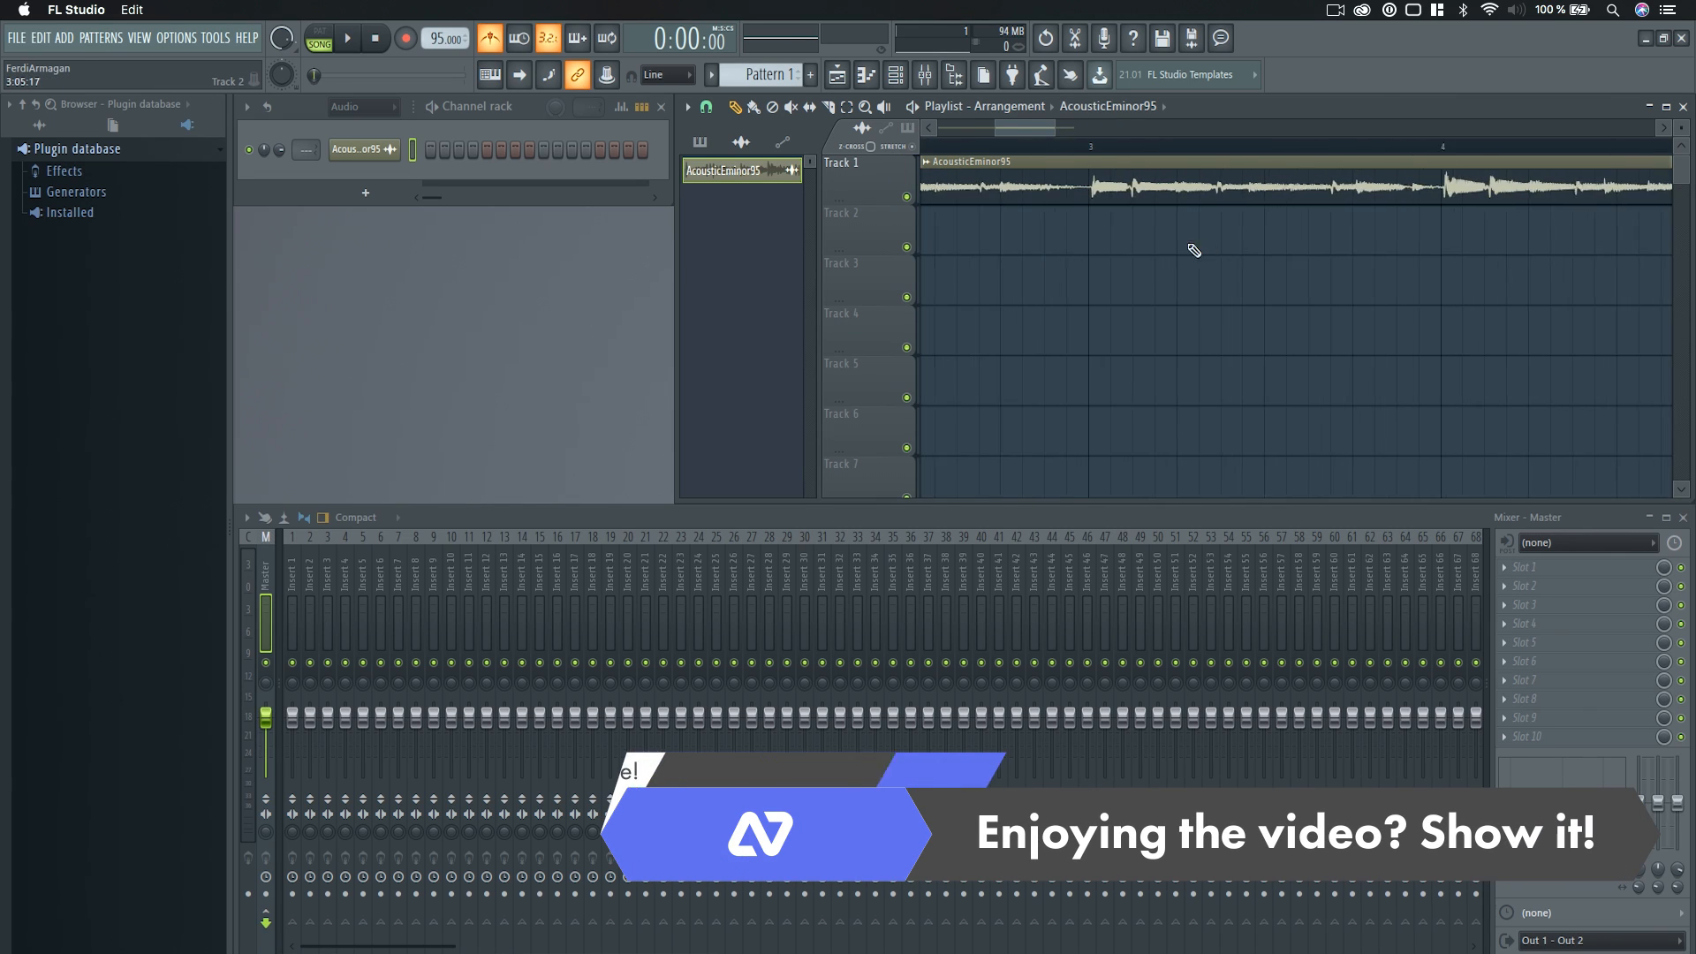
pyautogui.click(1075, 184)
pyautogui.click(1490, 191)
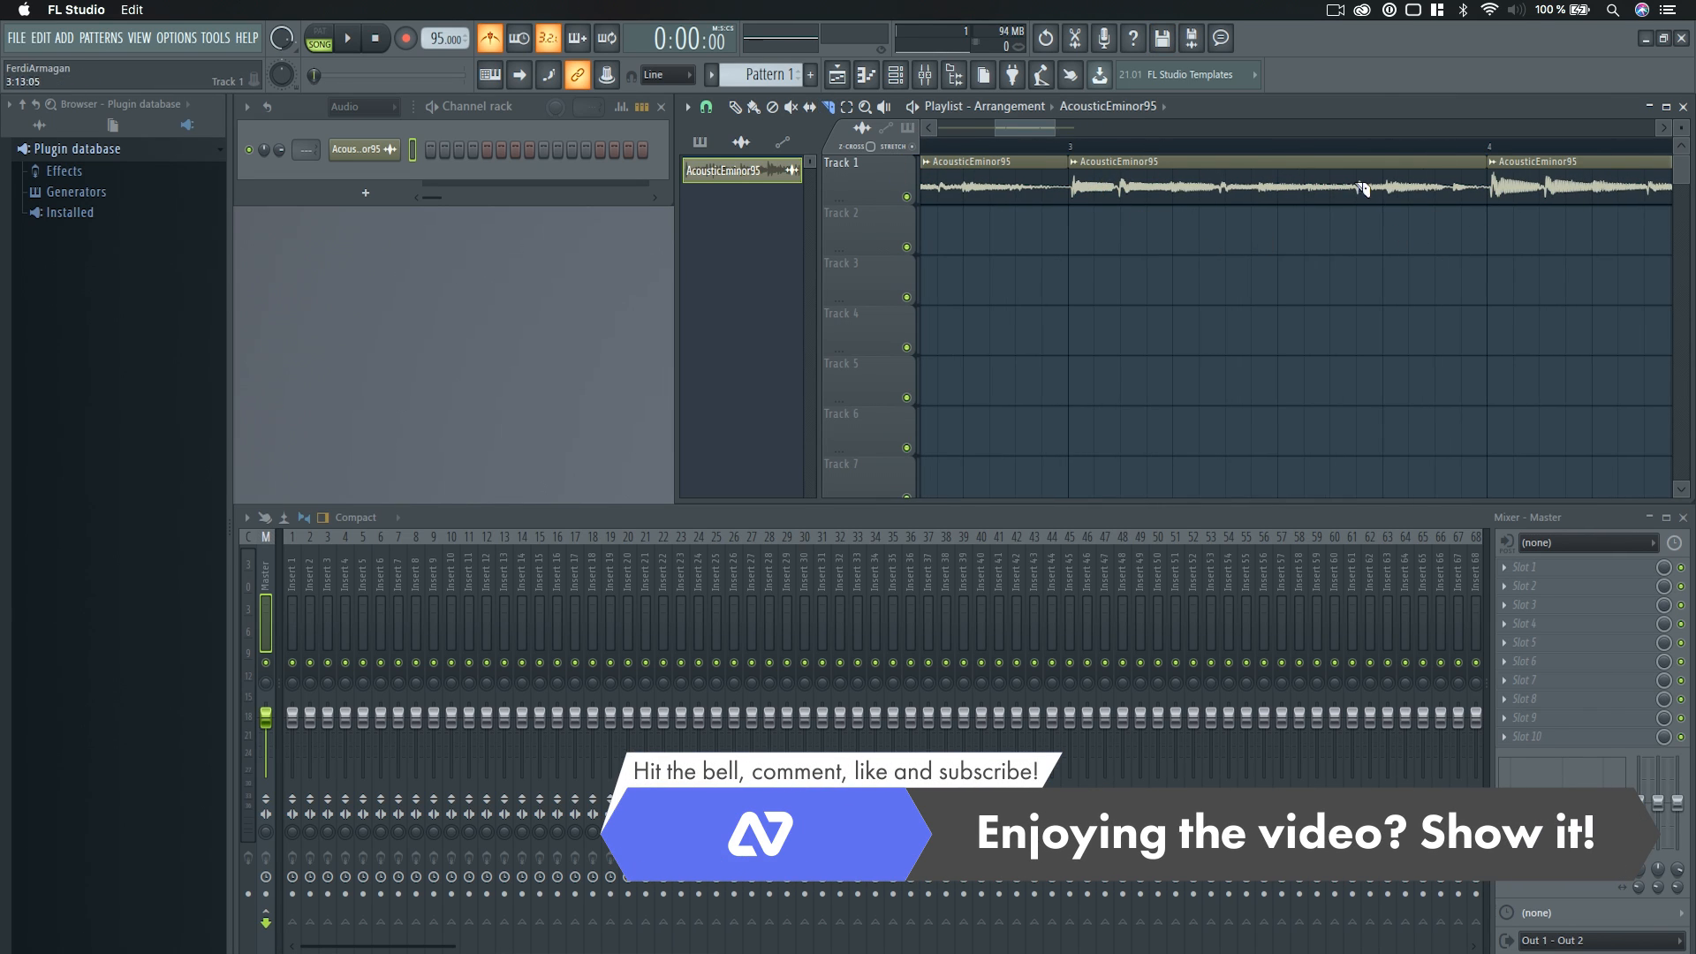
# With the snap at 1/4 beat, try resizing the bar 3 segment's end to an earlier point, and undo it.
pyautogui.click(706, 107)
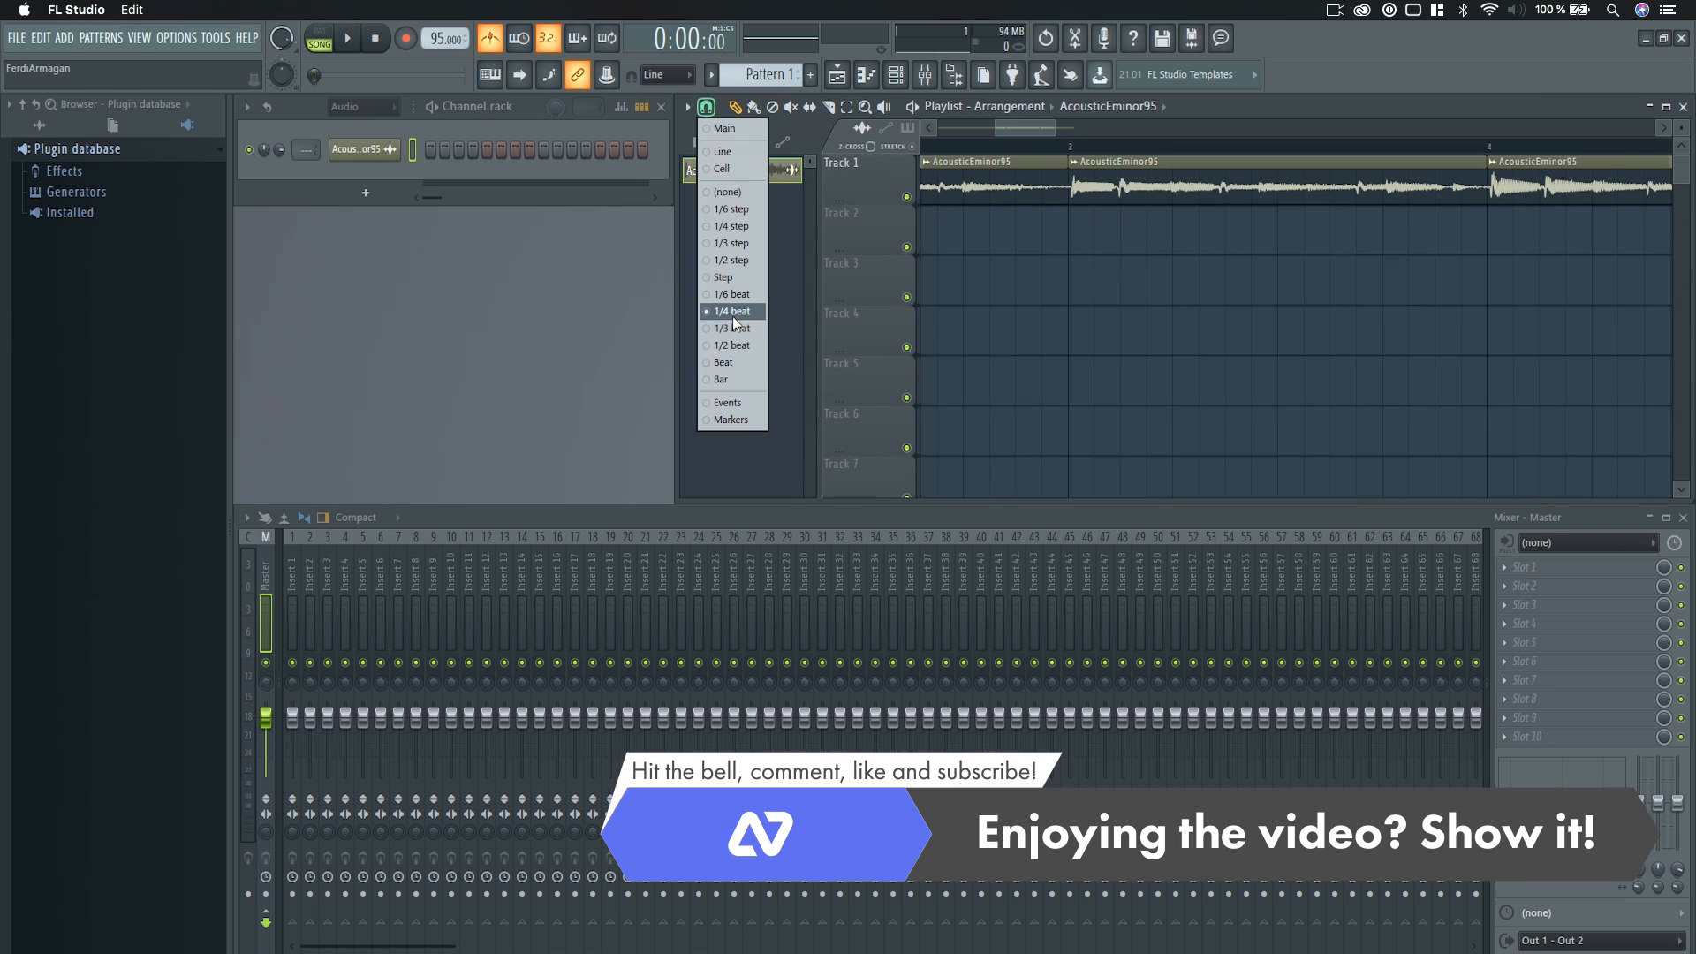
pyautogui.click(733, 312)
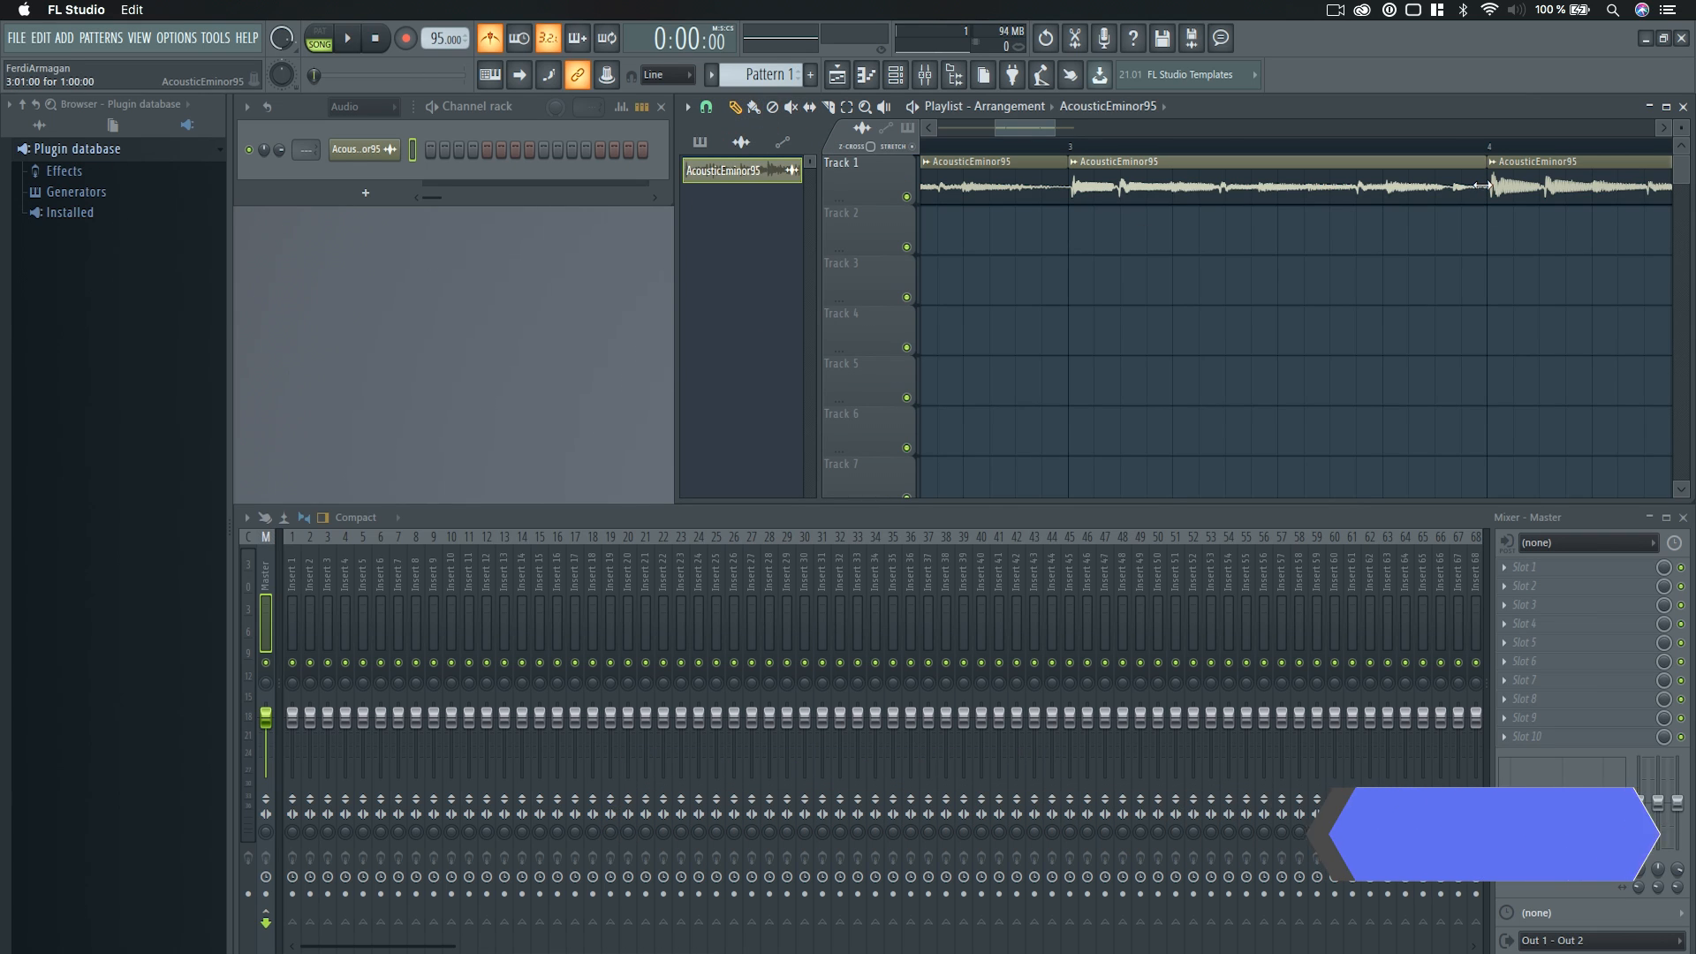
pyautogui.moveTo(1483, 185); pyautogui.dragTo(1394, 189)
pyautogui.press('super+z')
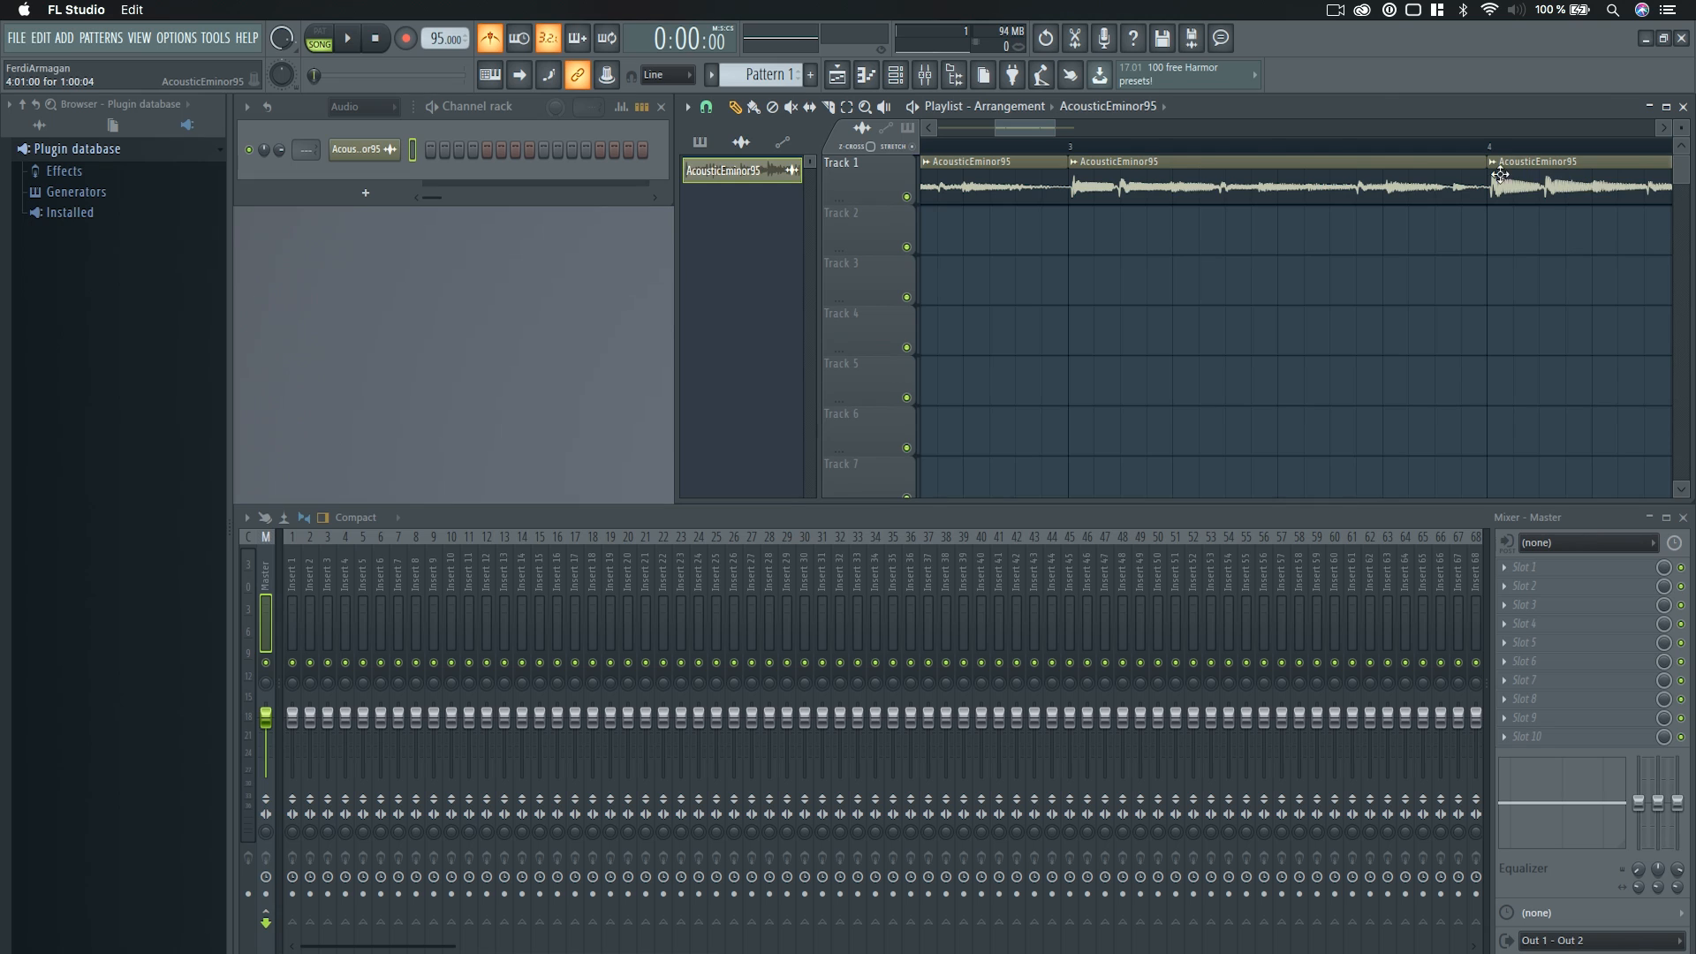
# Delete the two clip segments from bar 3 onward on Track 1.
pyautogui.click(1075, 166)
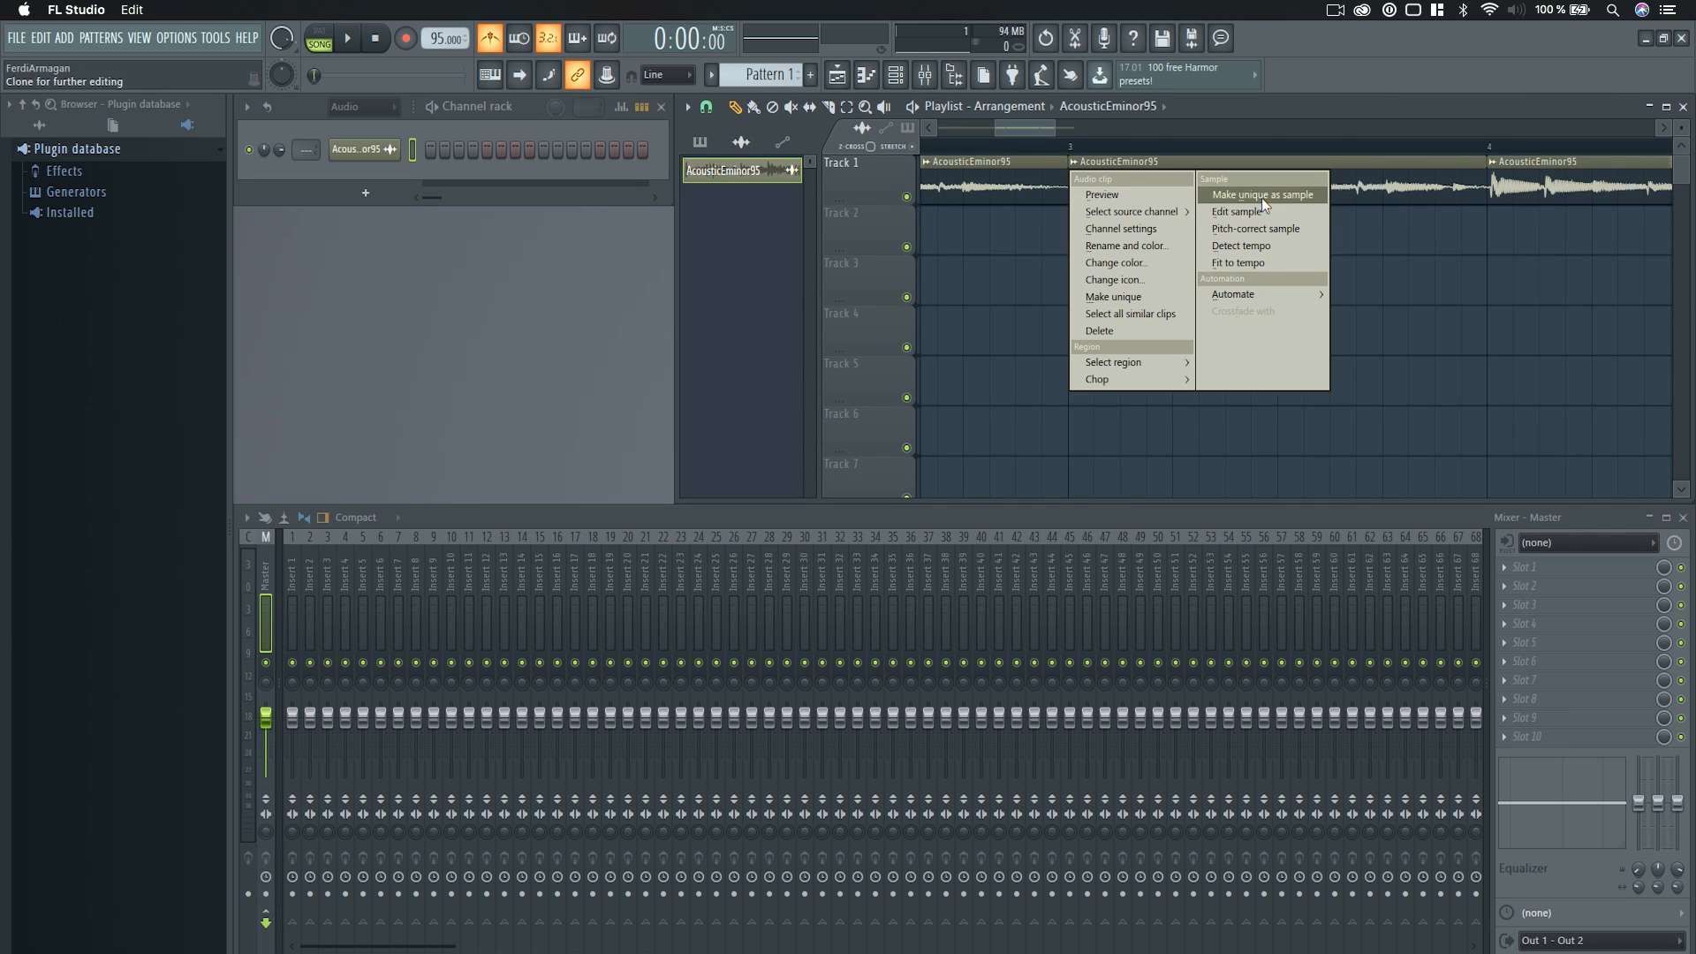
pyautogui.click(992, 256)
pyautogui.scroll(-4, 1174, 318)
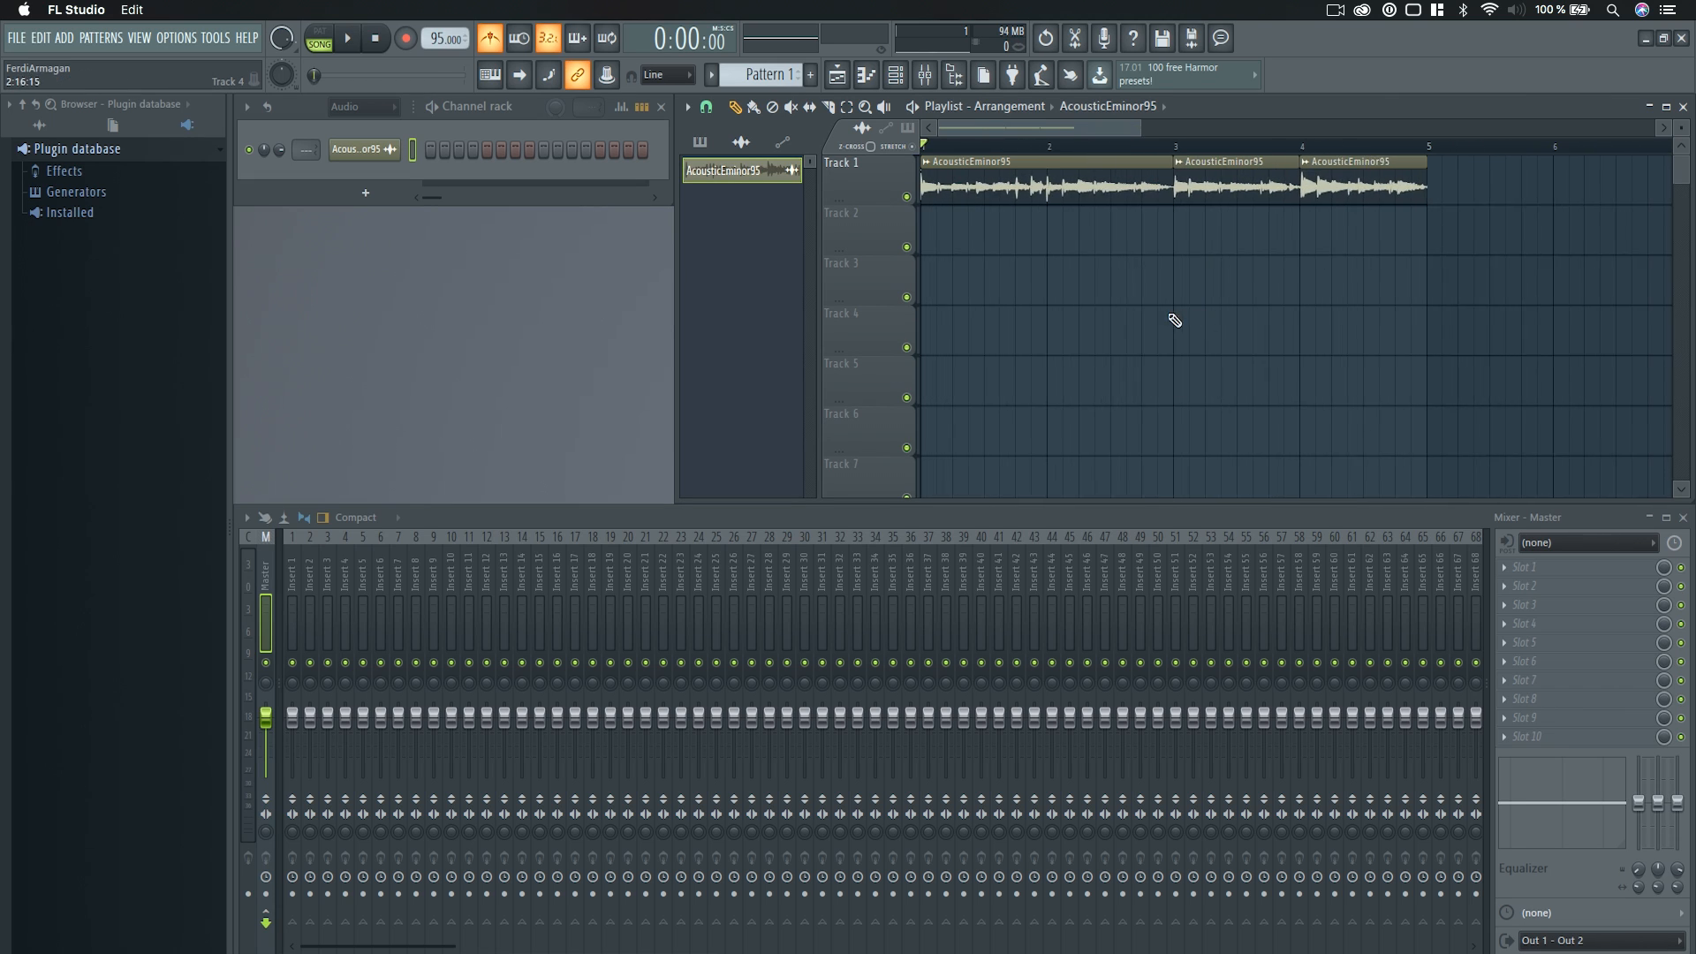
pyautogui.scroll(3, 1036, 269)
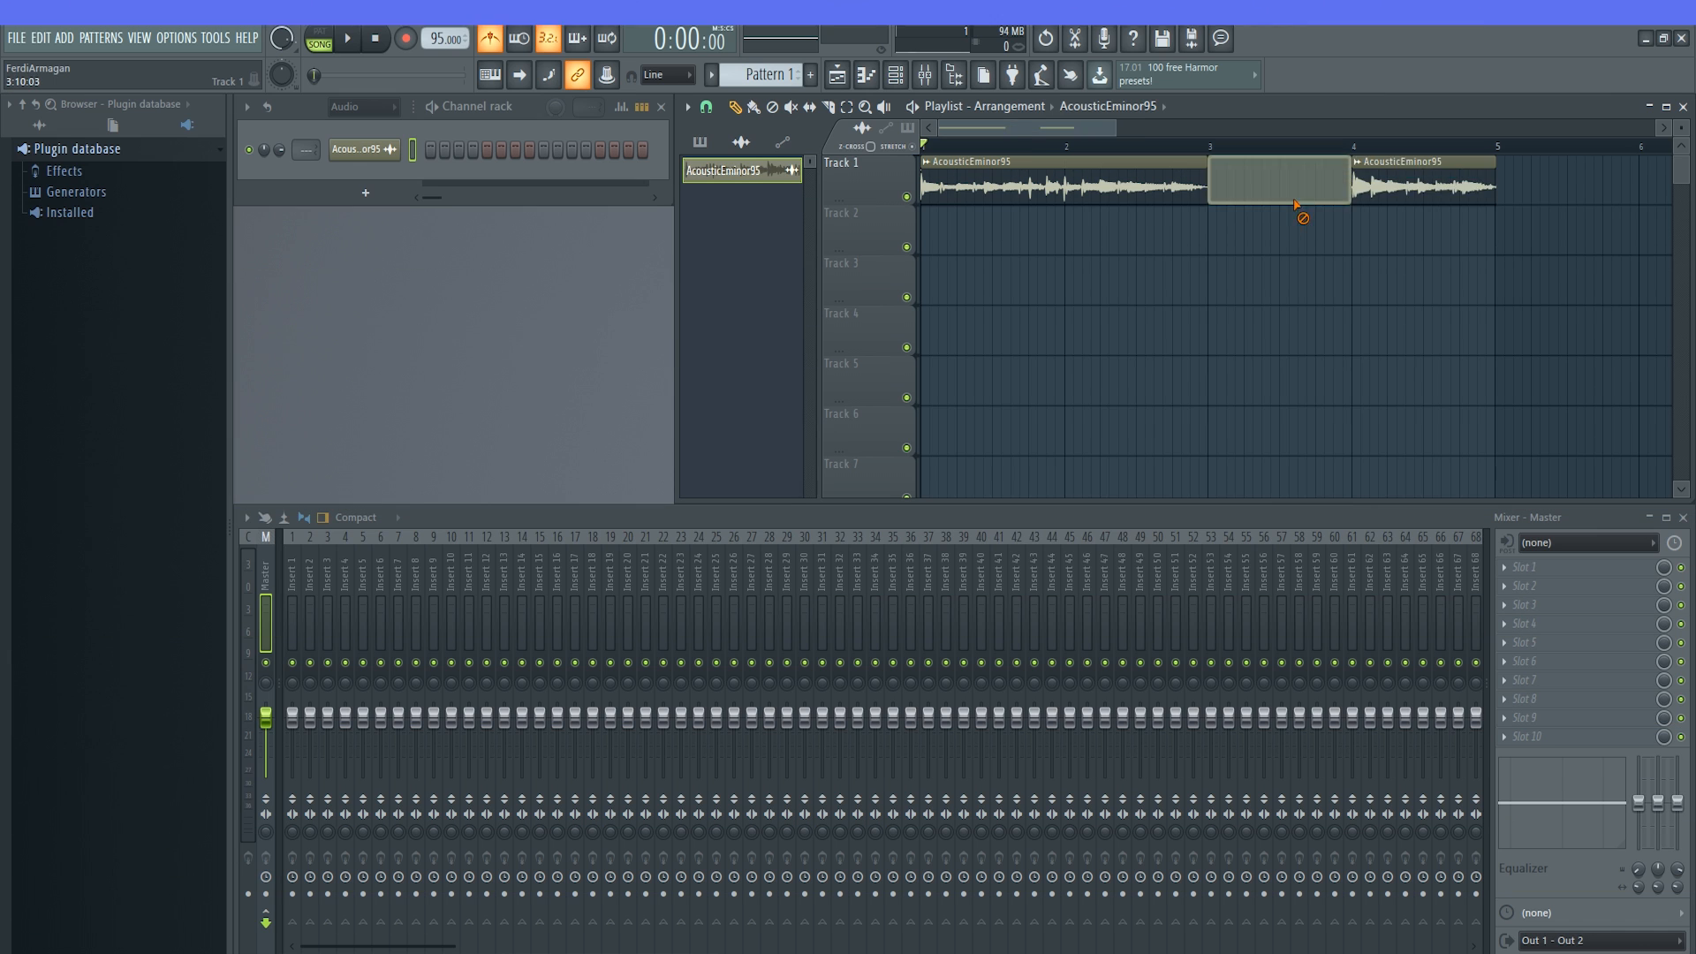
pyautogui.moveTo(1299, 209); pyautogui.dragTo(1221, 189)
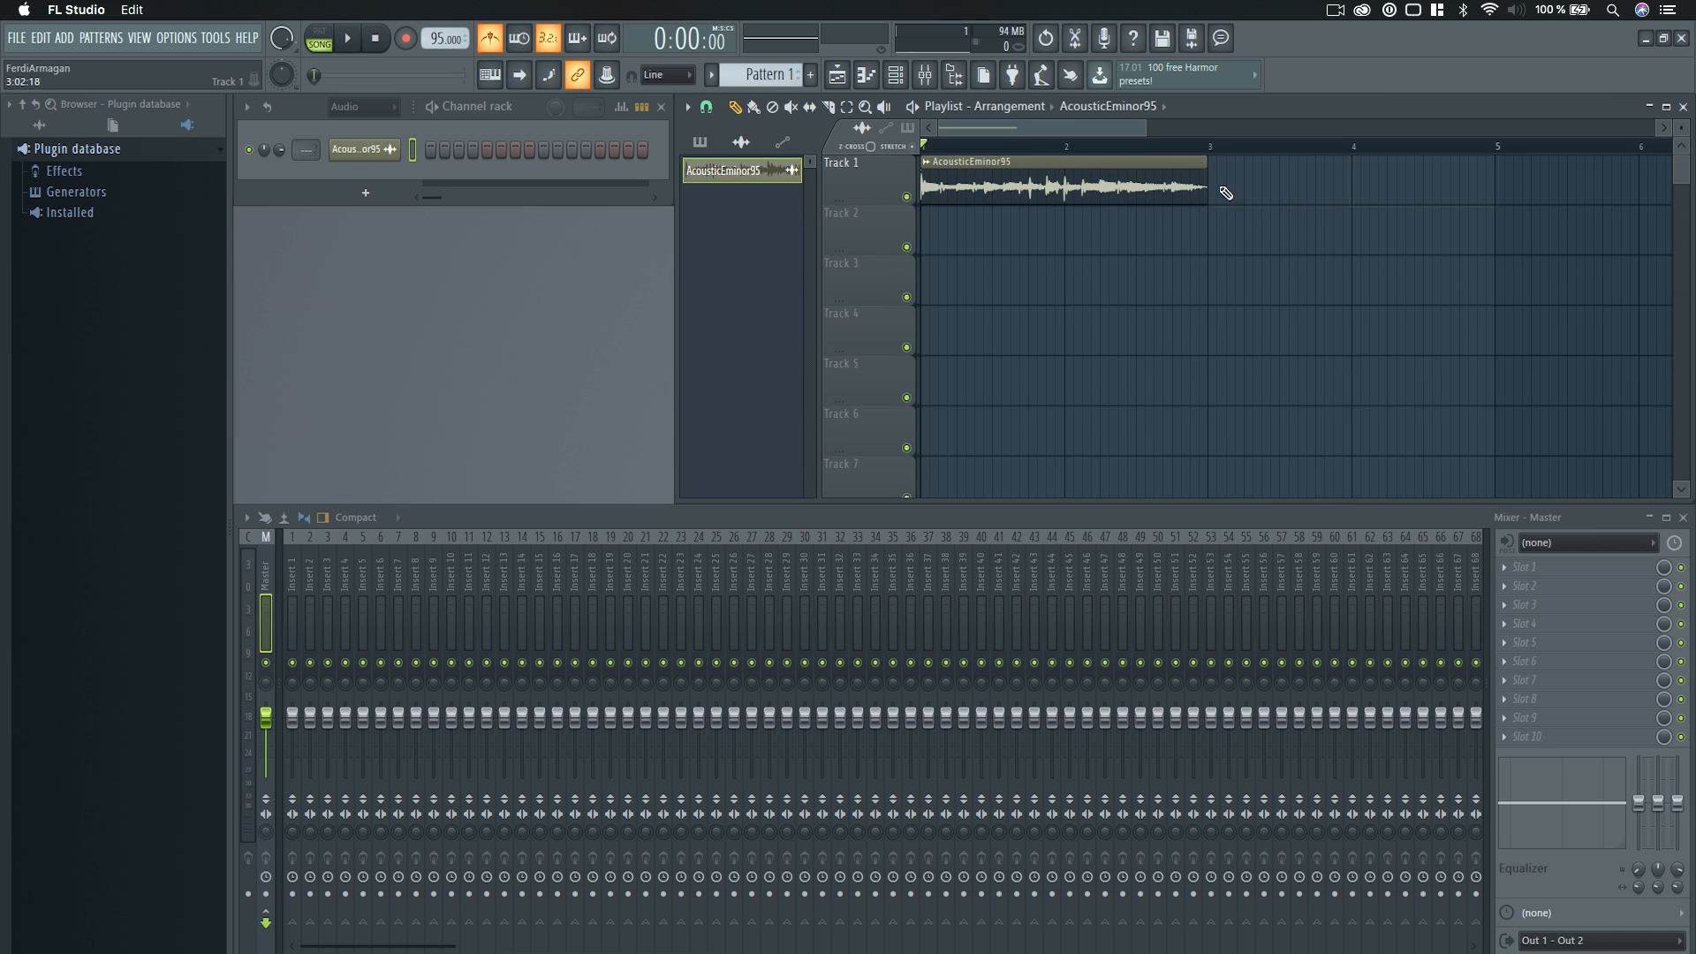
# Check the AcousticEminor95 channel settings and extend the Track 1 clip back to its full length past bar 5.
pyautogui.click(360, 149)
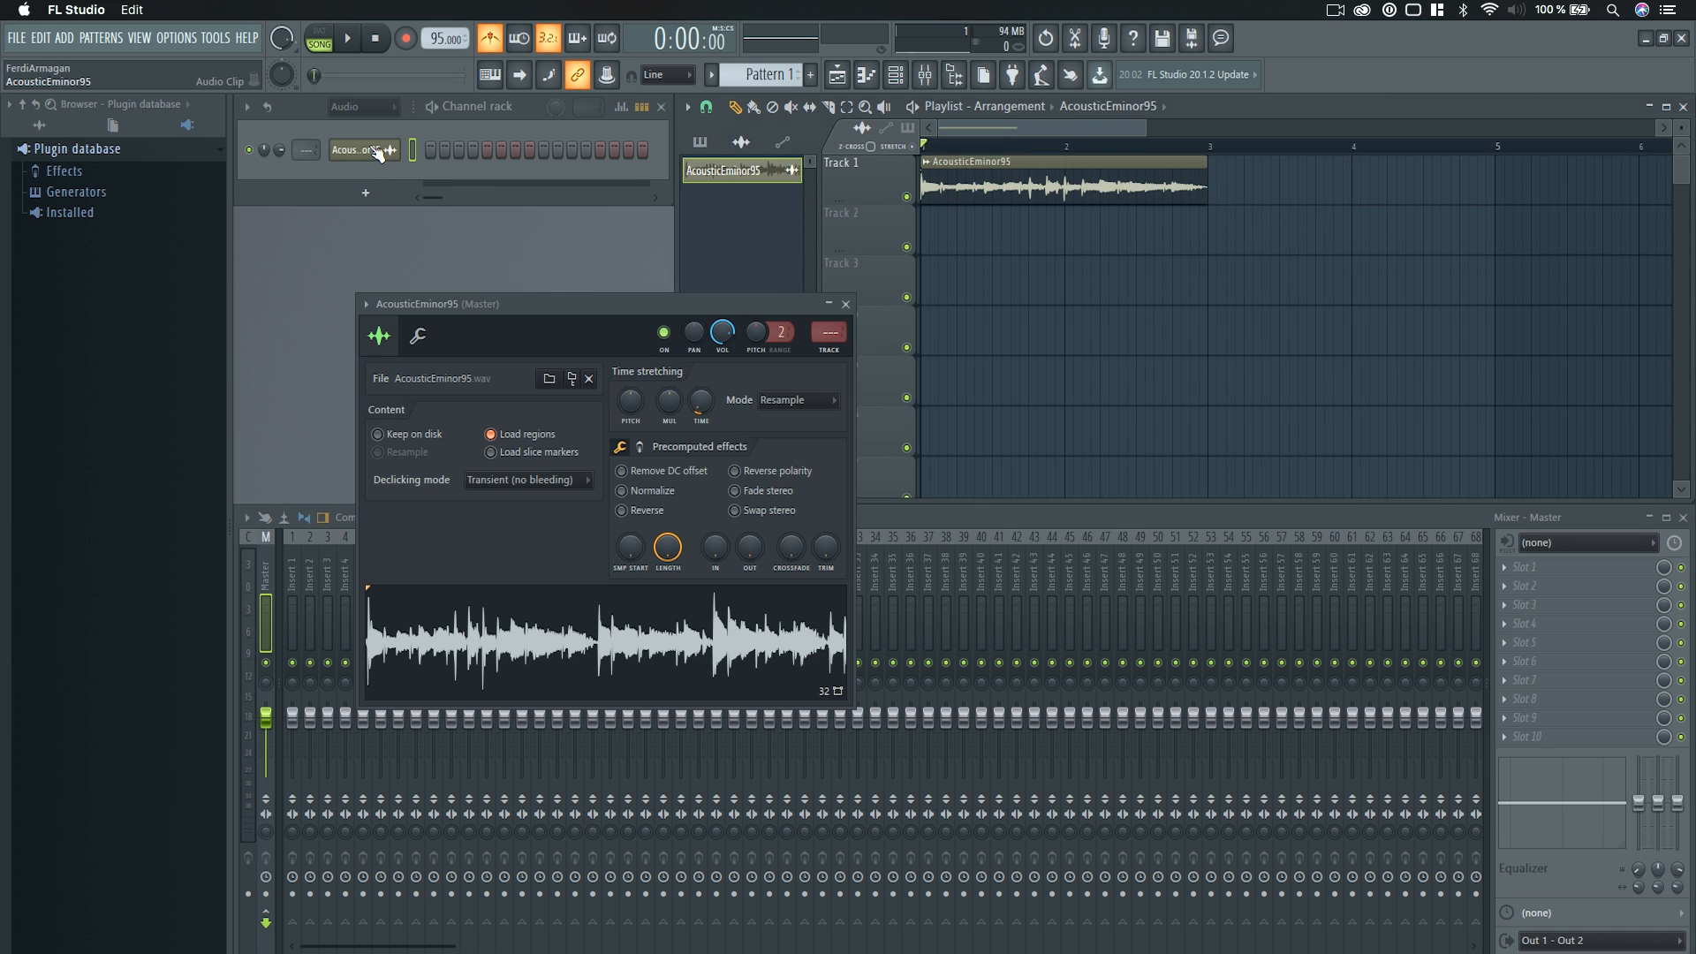
pyautogui.click(845, 304)
pyautogui.moveTo(1211, 182); pyautogui.dragTo(1534, 171)
pyautogui.press('super+z')
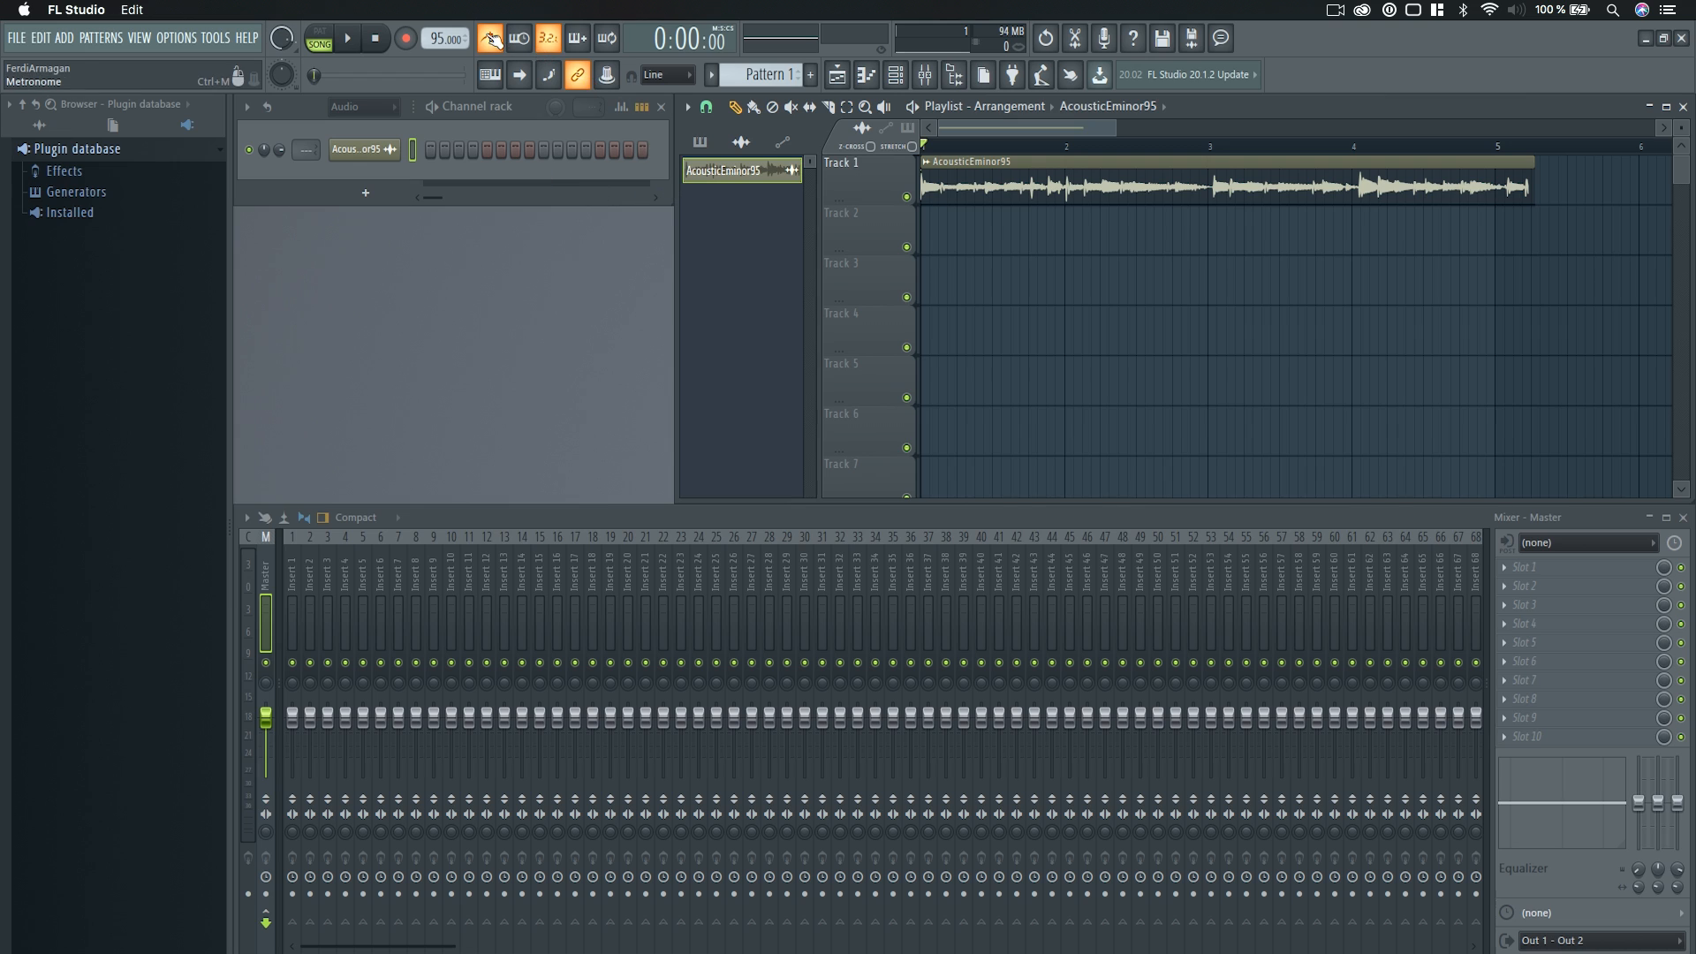
# Turn off the metronome, open the Tempo tapper and place it over the empty area of the Channel rack.
pyautogui.click(490, 38)
pyautogui.rightClick(445, 38)
pyautogui.click(613, 45)
pyautogui.moveTo(977, 257); pyautogui.dragTo(601, 246)
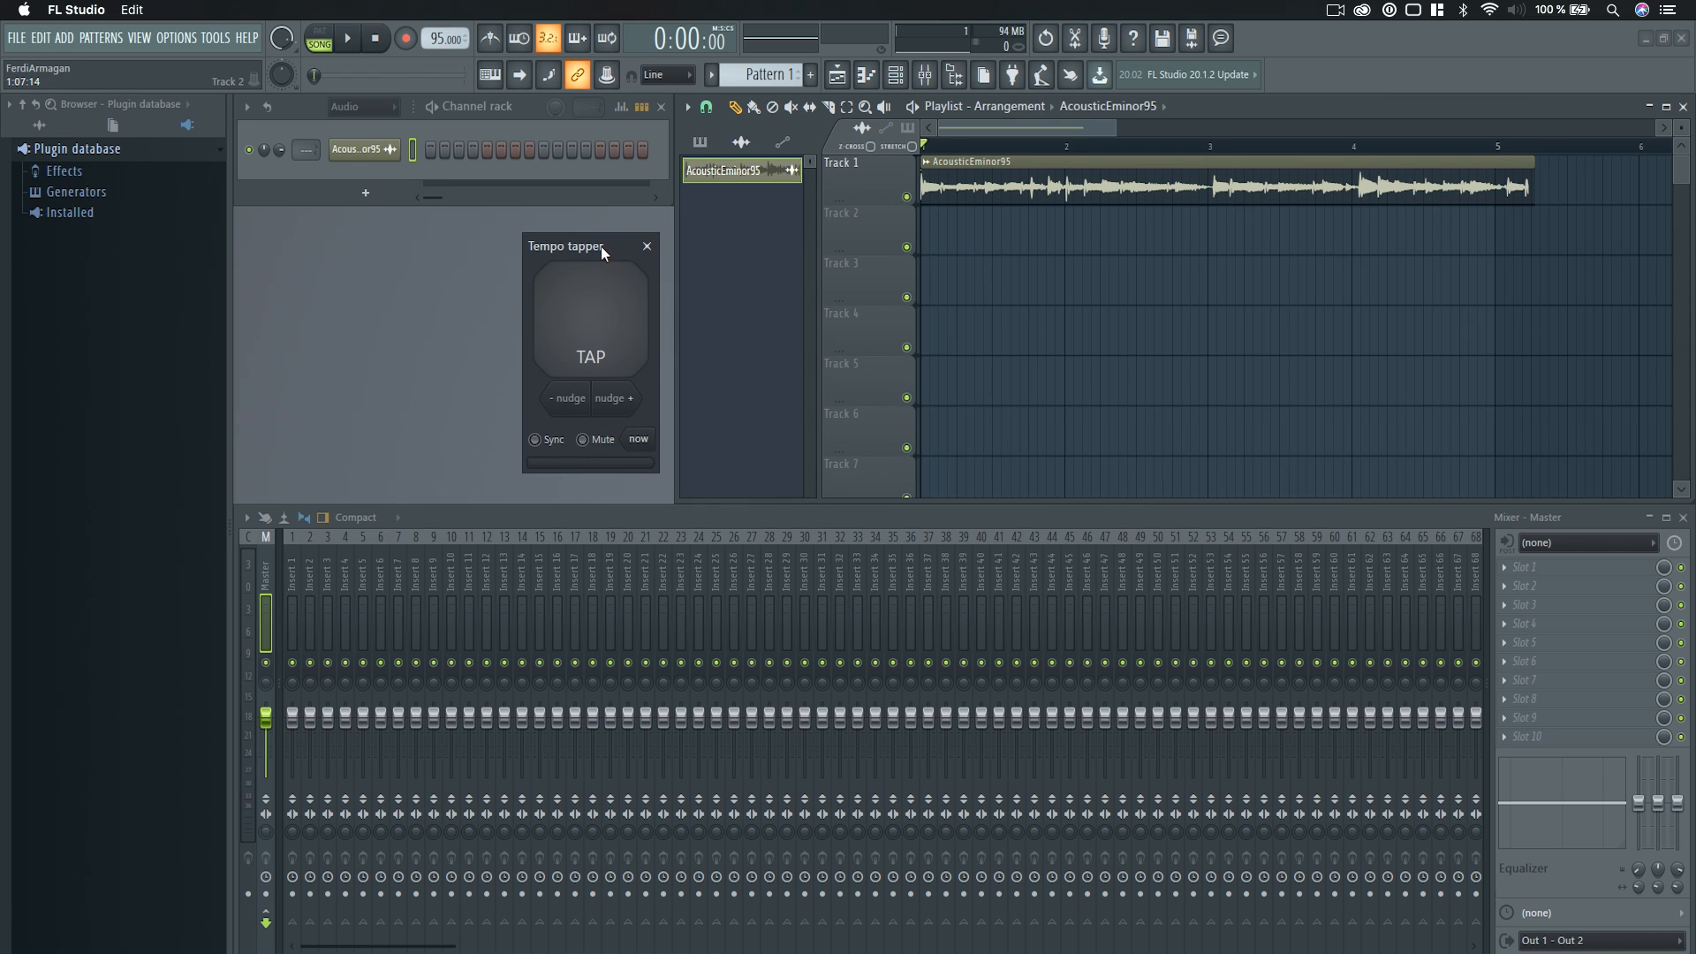
# Tap along with the playing clip to set the project tempo to 93 BPM, stop playback and close the Tempo tapper.
pyautogui.click(605, 327)
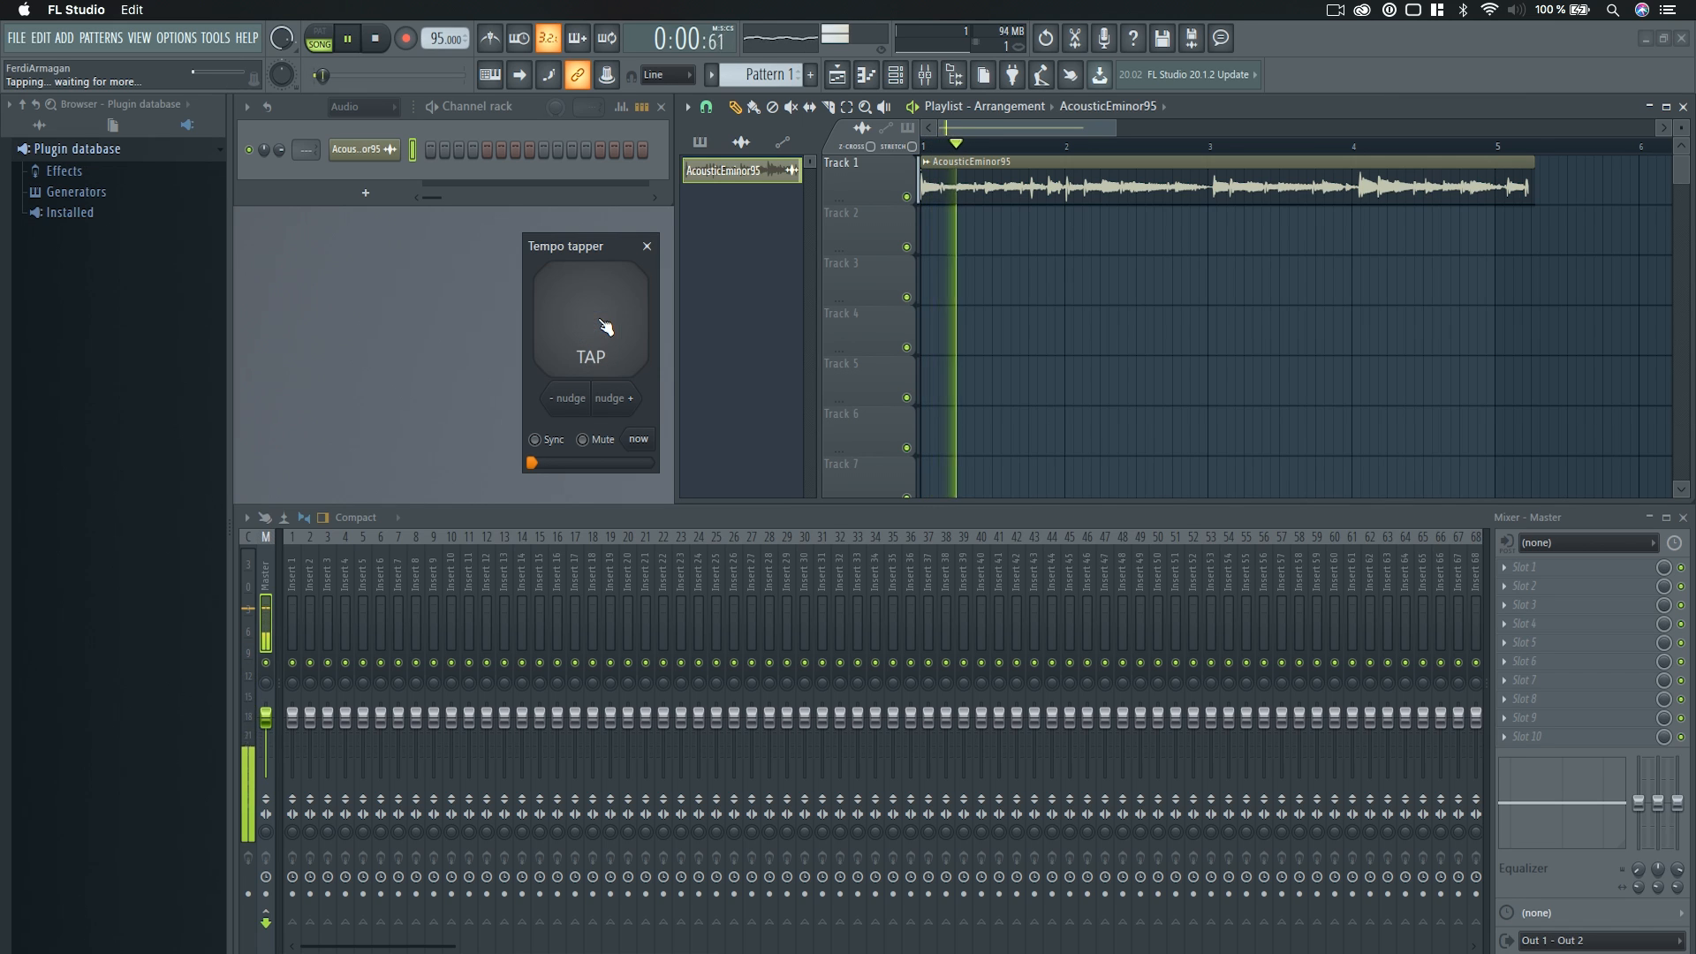
pyautogui.click(605, 327)
pyautogui.click(605, 327)
pyautogui.click(605, 327)
pyautogui.click(605, 327)
pyautogui.click(605, 327)
pyautogui.click(605, 327)
pyautogui.click(606, 327)
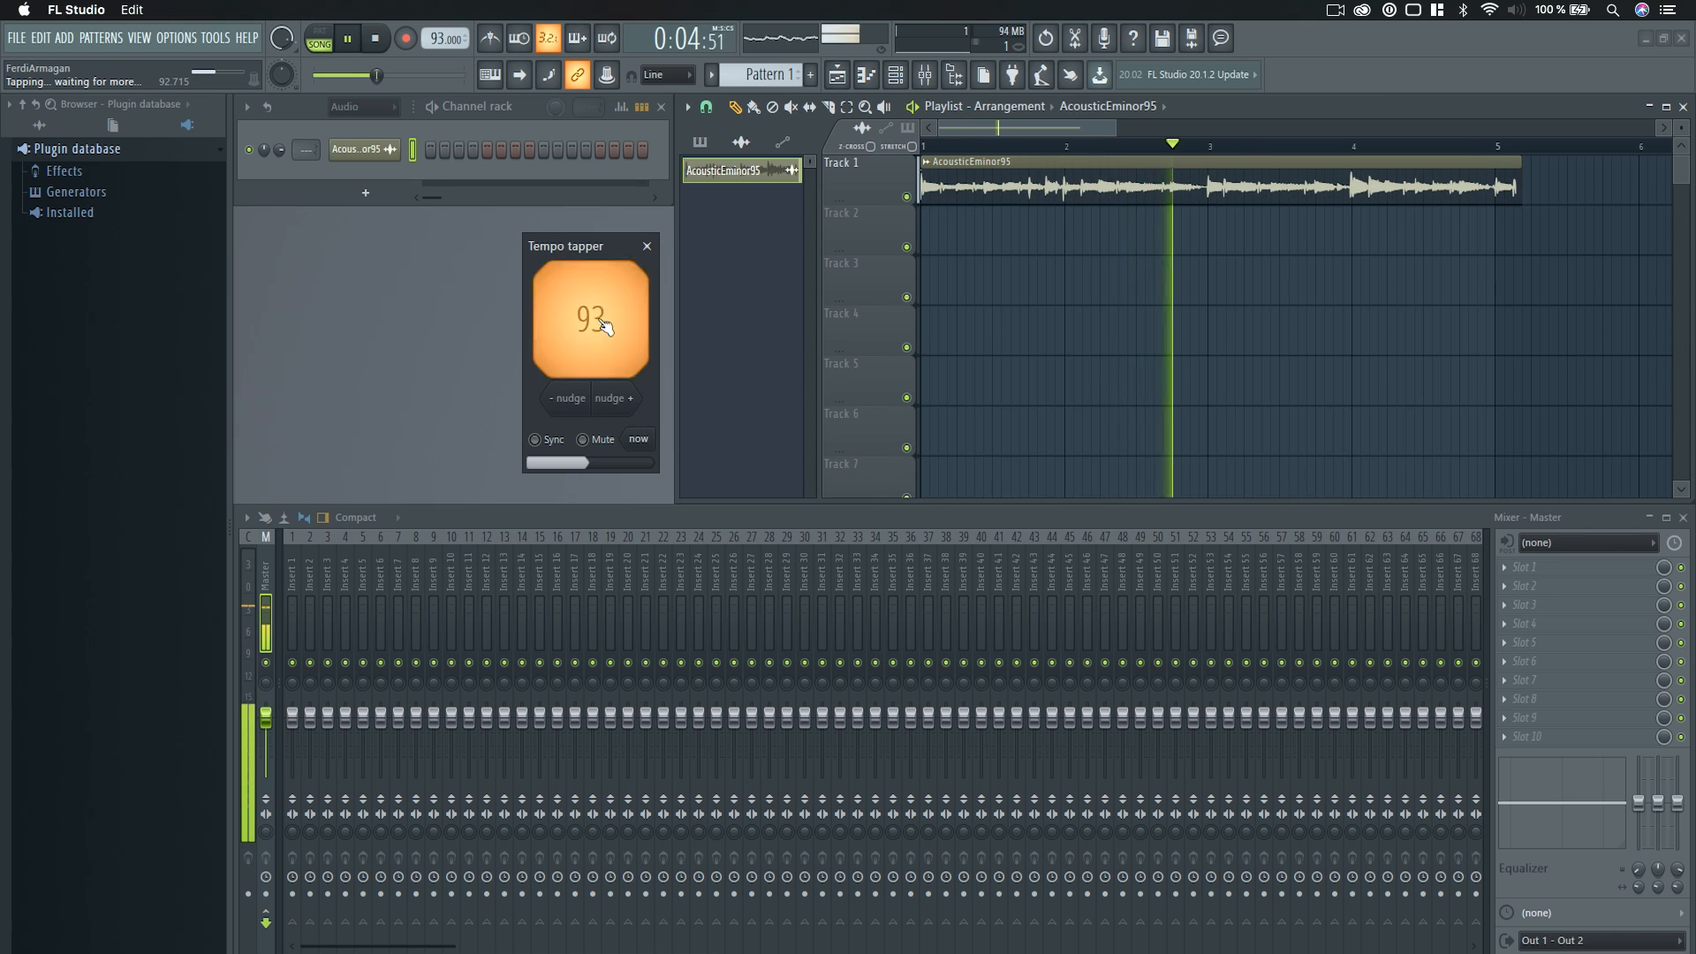
pyautogui.click(605, 327)
pyautogui.click(605, 327)
pyautogui.click(605, 327)
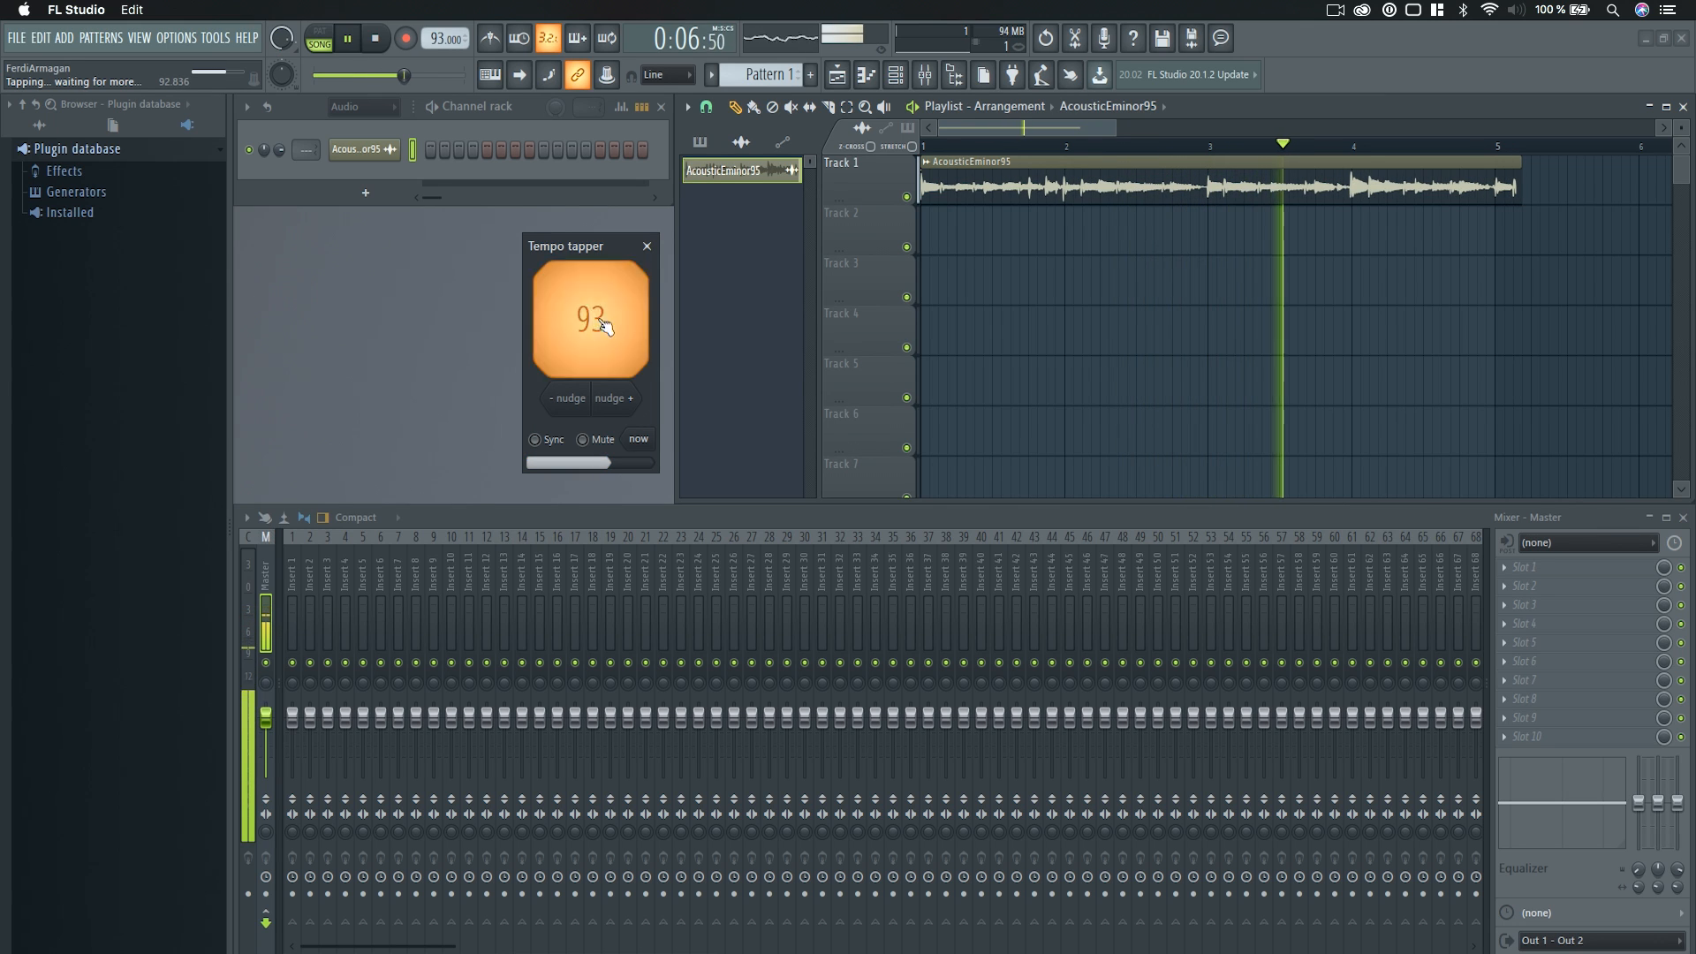
pyautogui.click(605, 326)
pyautogui.click(606, 327)
pyautogui.click(606, 326)
pyautogui.click(605, 326)
pyautogui.click(605, 327)
pyautogui.press('space')
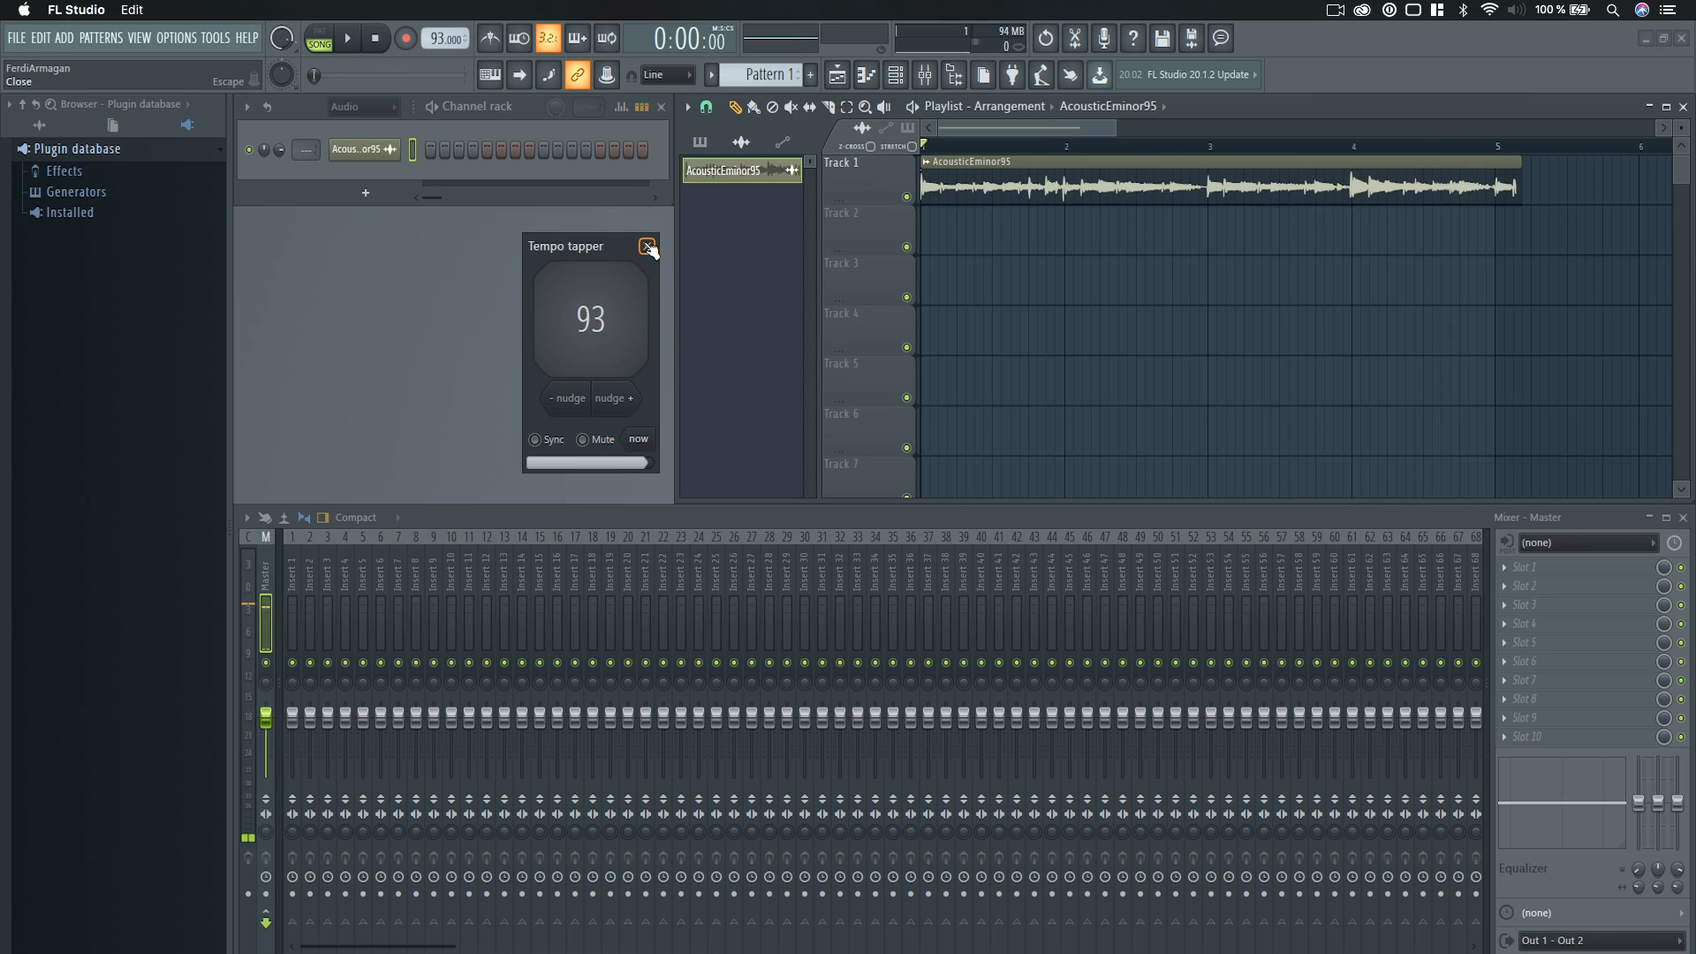
pyautogui.moveTo(592, 250); pyautogui.dragTo(557, 248)
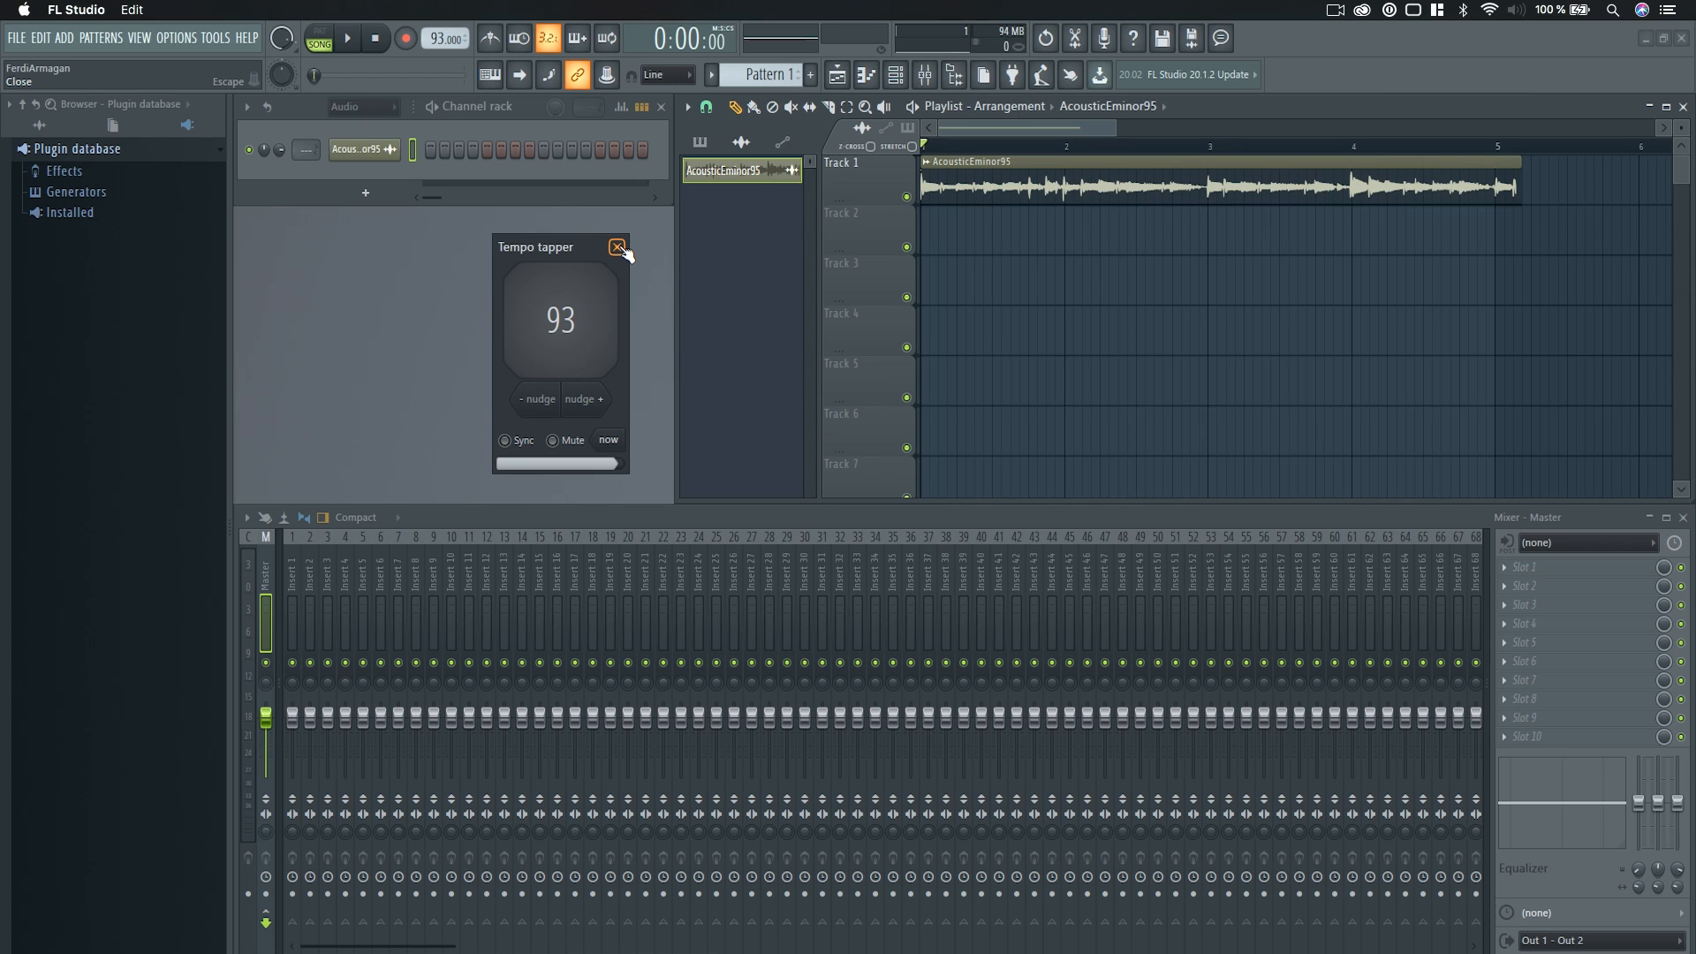
pyautogui.click(618, 247)
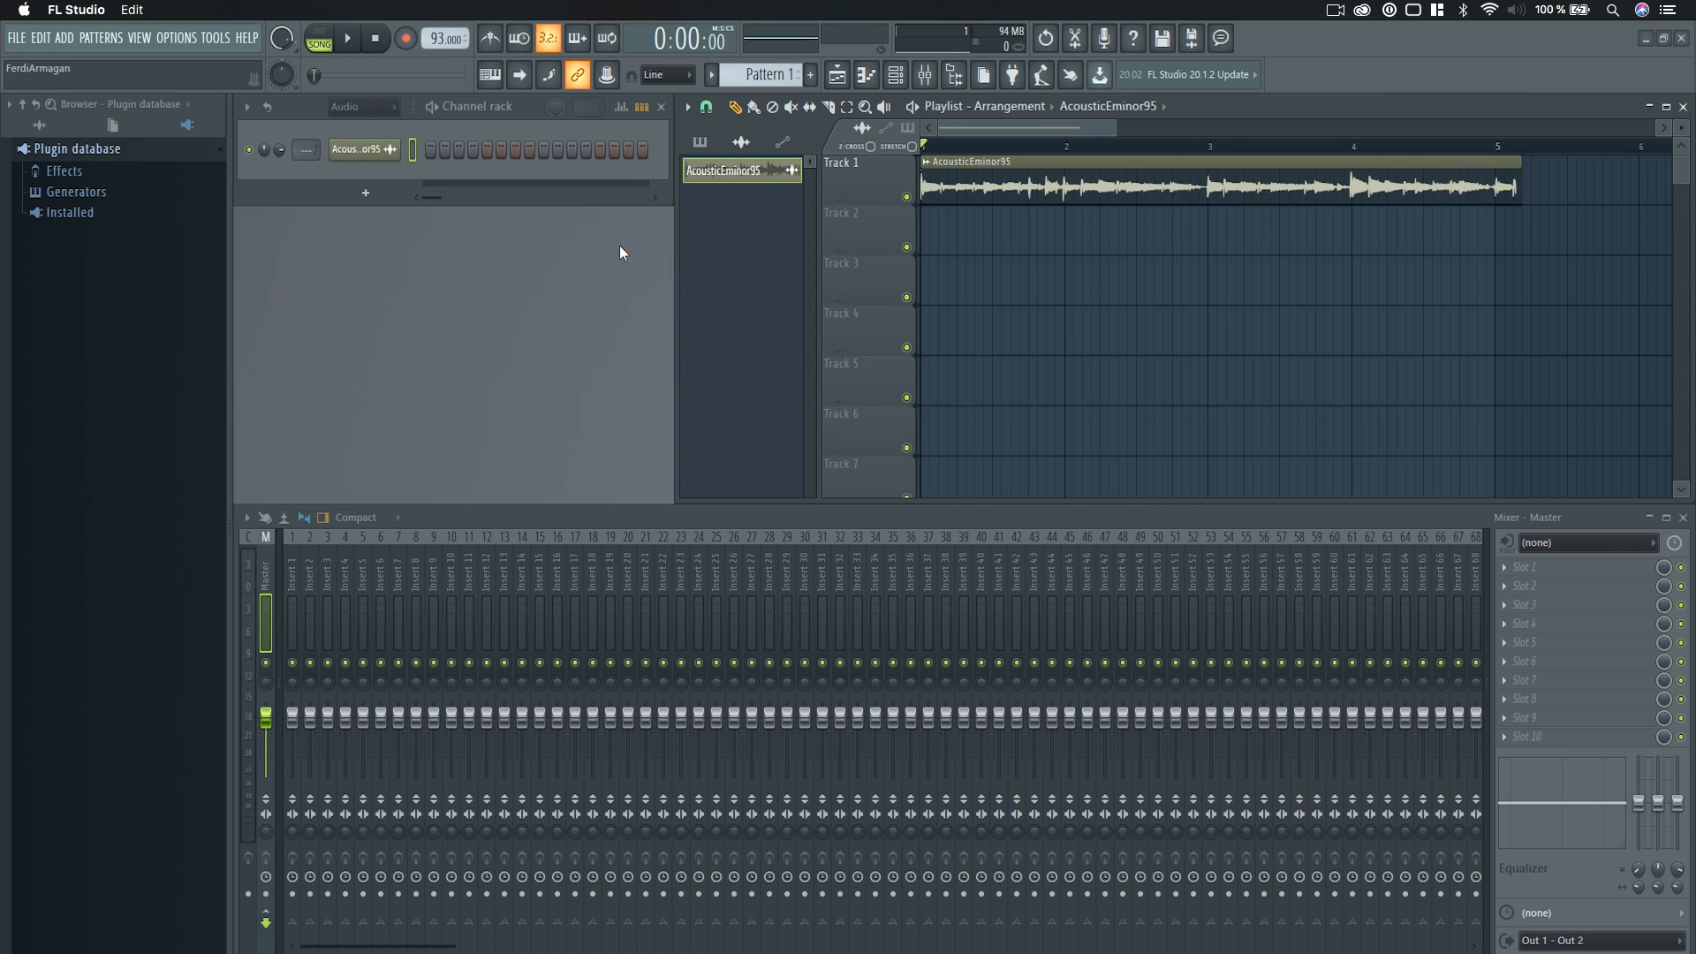
# Load the Newtone effect into slot 1 of mixer Insert 30 and move its window toward the middle of the workspace.
pyautogui.click(804, 564)
pyautogui.click(1546, 567)
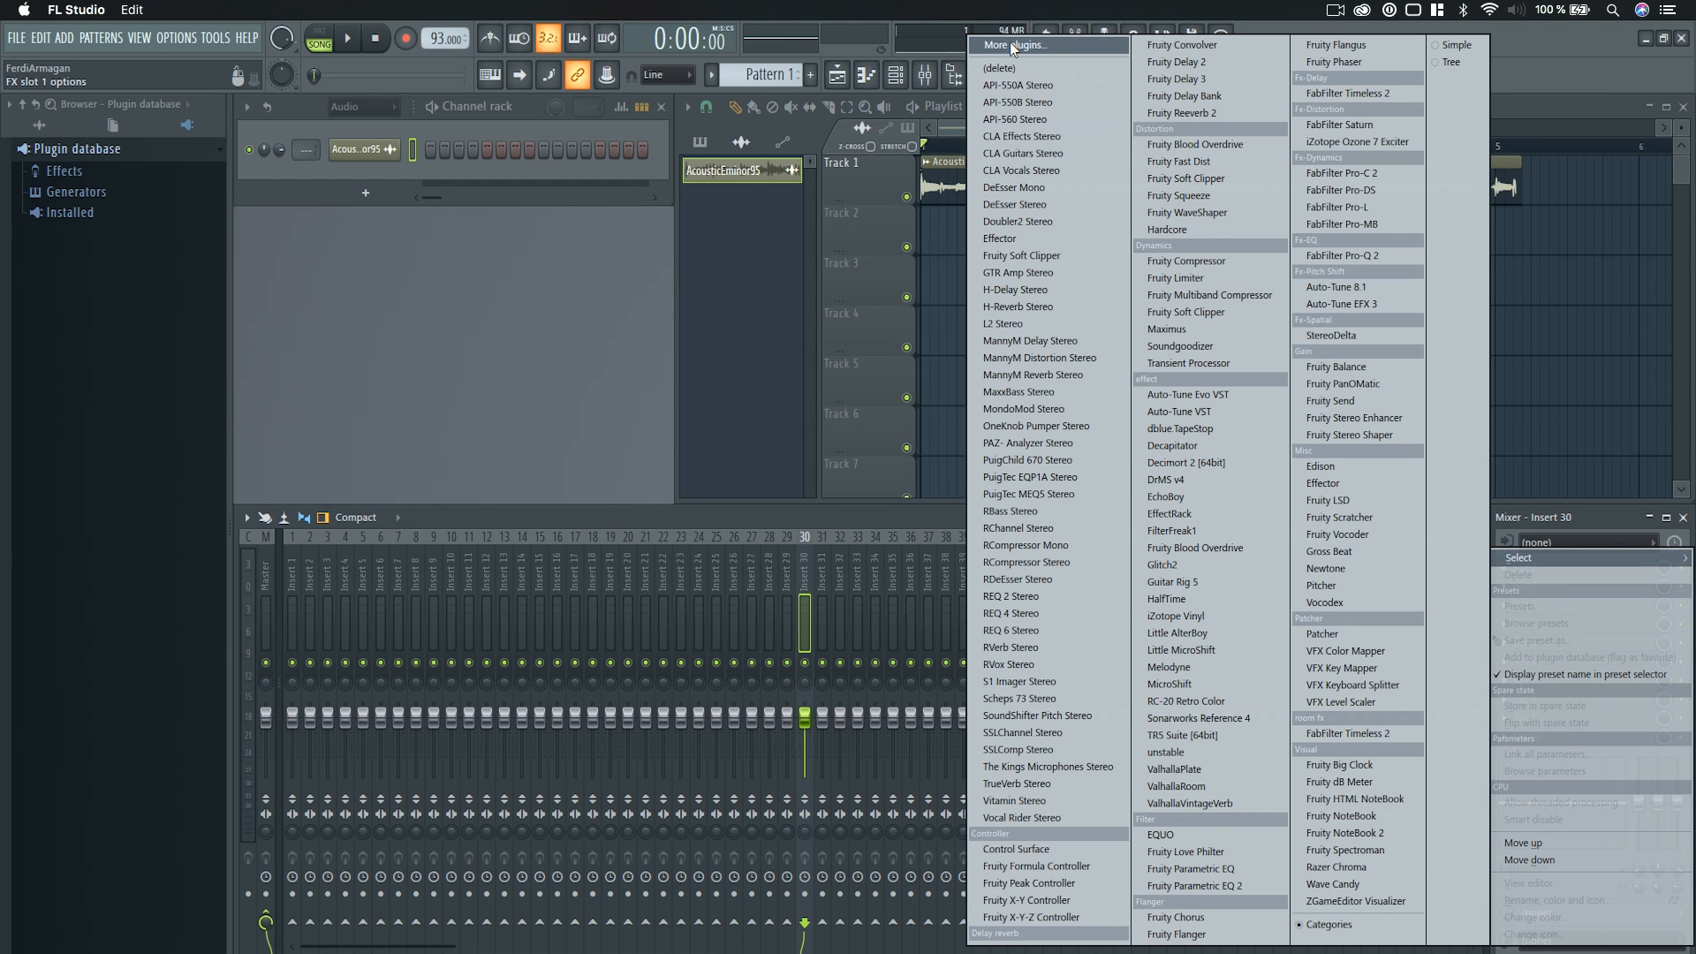
pyautogui.click(1343, 568)
pyautogui.moveTo(904, 301); pyautogui.dragTo(982, 290)
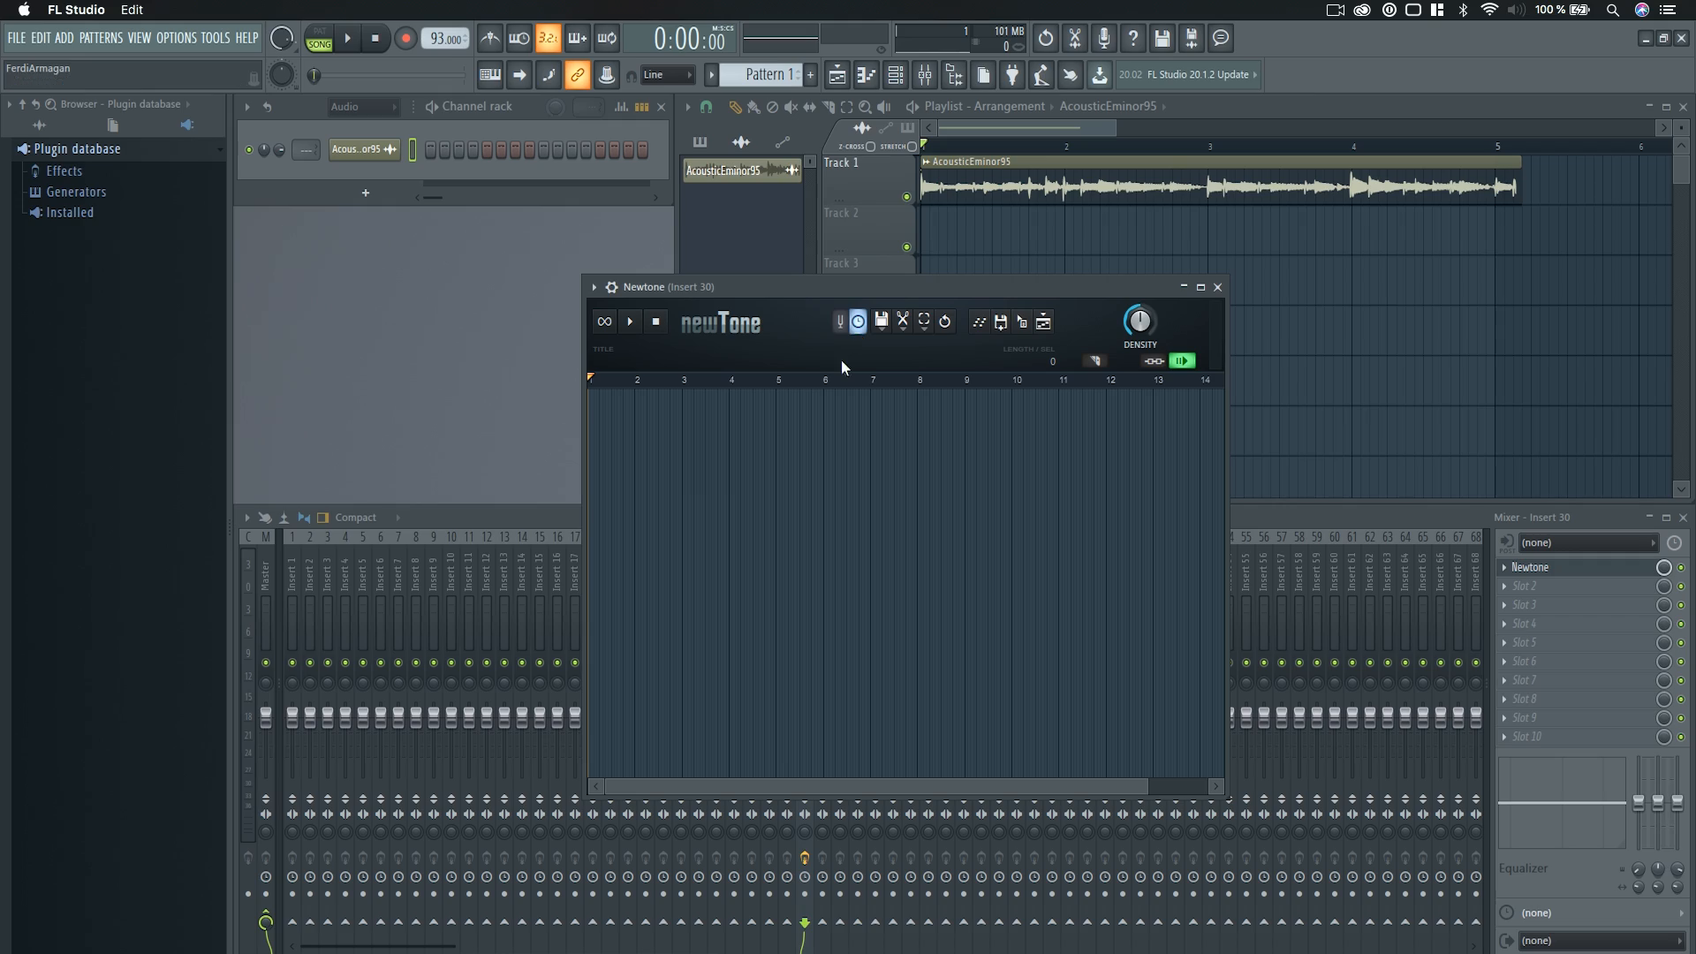
# Transfer the AcousticEminor95 waveform from its channel settings into Newtone, close the channel settings and reposition Newtone.
pyautogui.click(364, 149)
pyautogui.moveTo(428, 317); pyautogui.dragTo(346, 340)
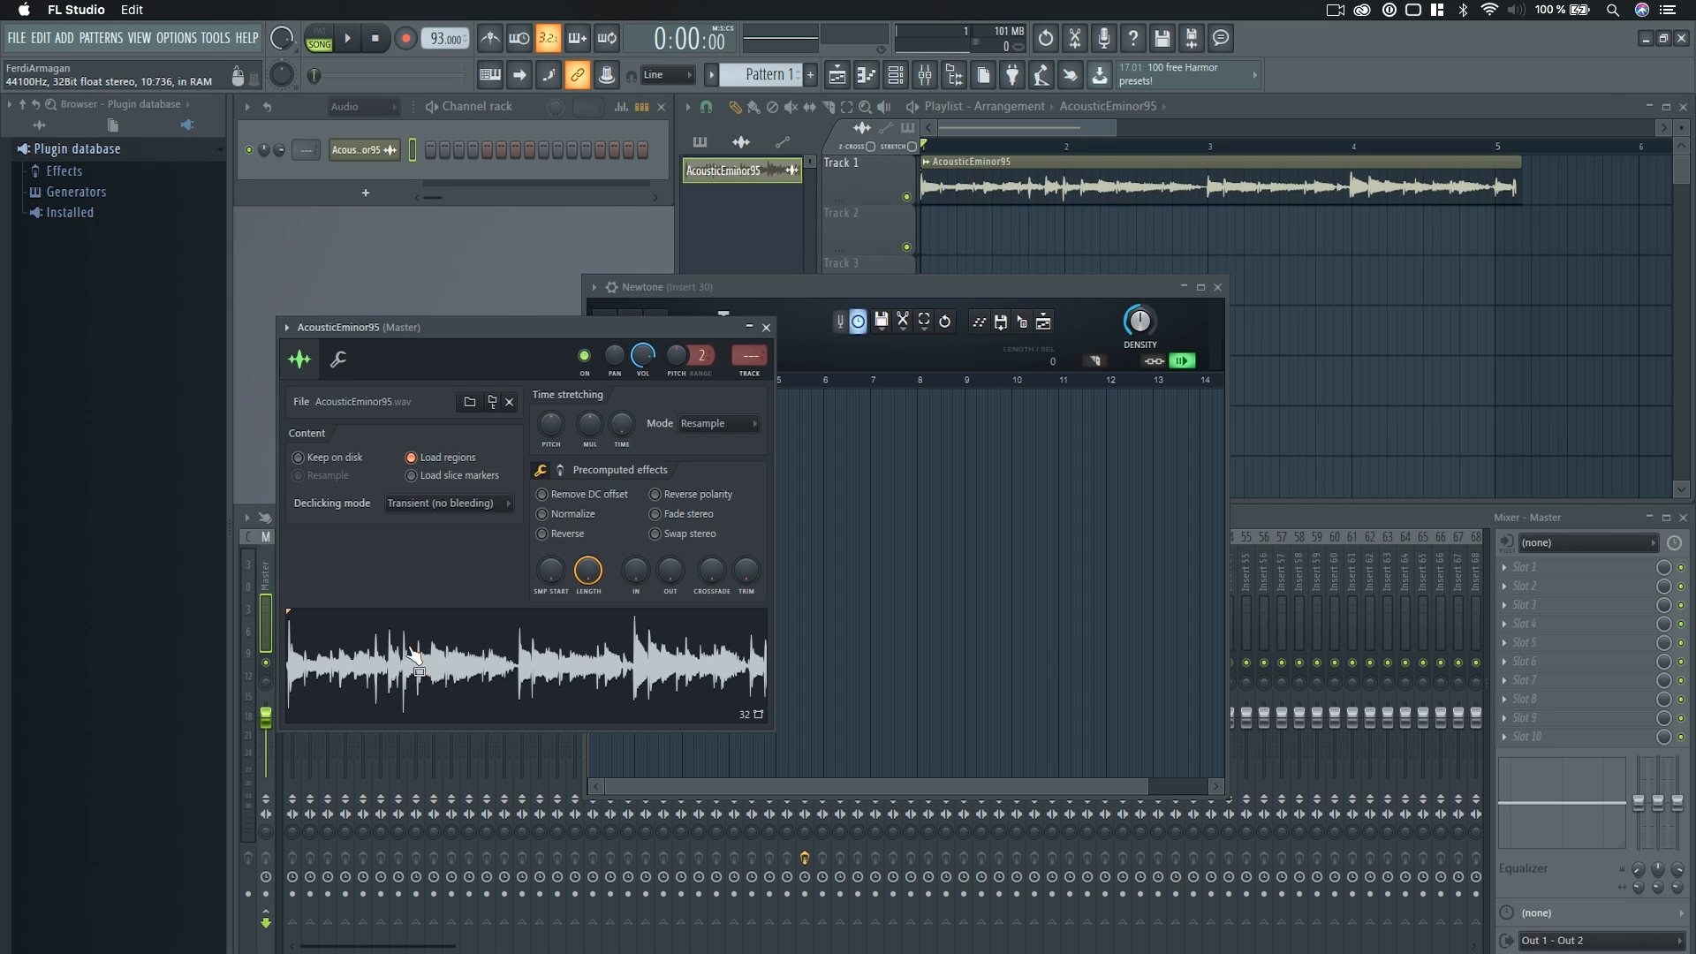
pyautogui.moveTo(415, 658); pyautogui.dragTo(883, 575)
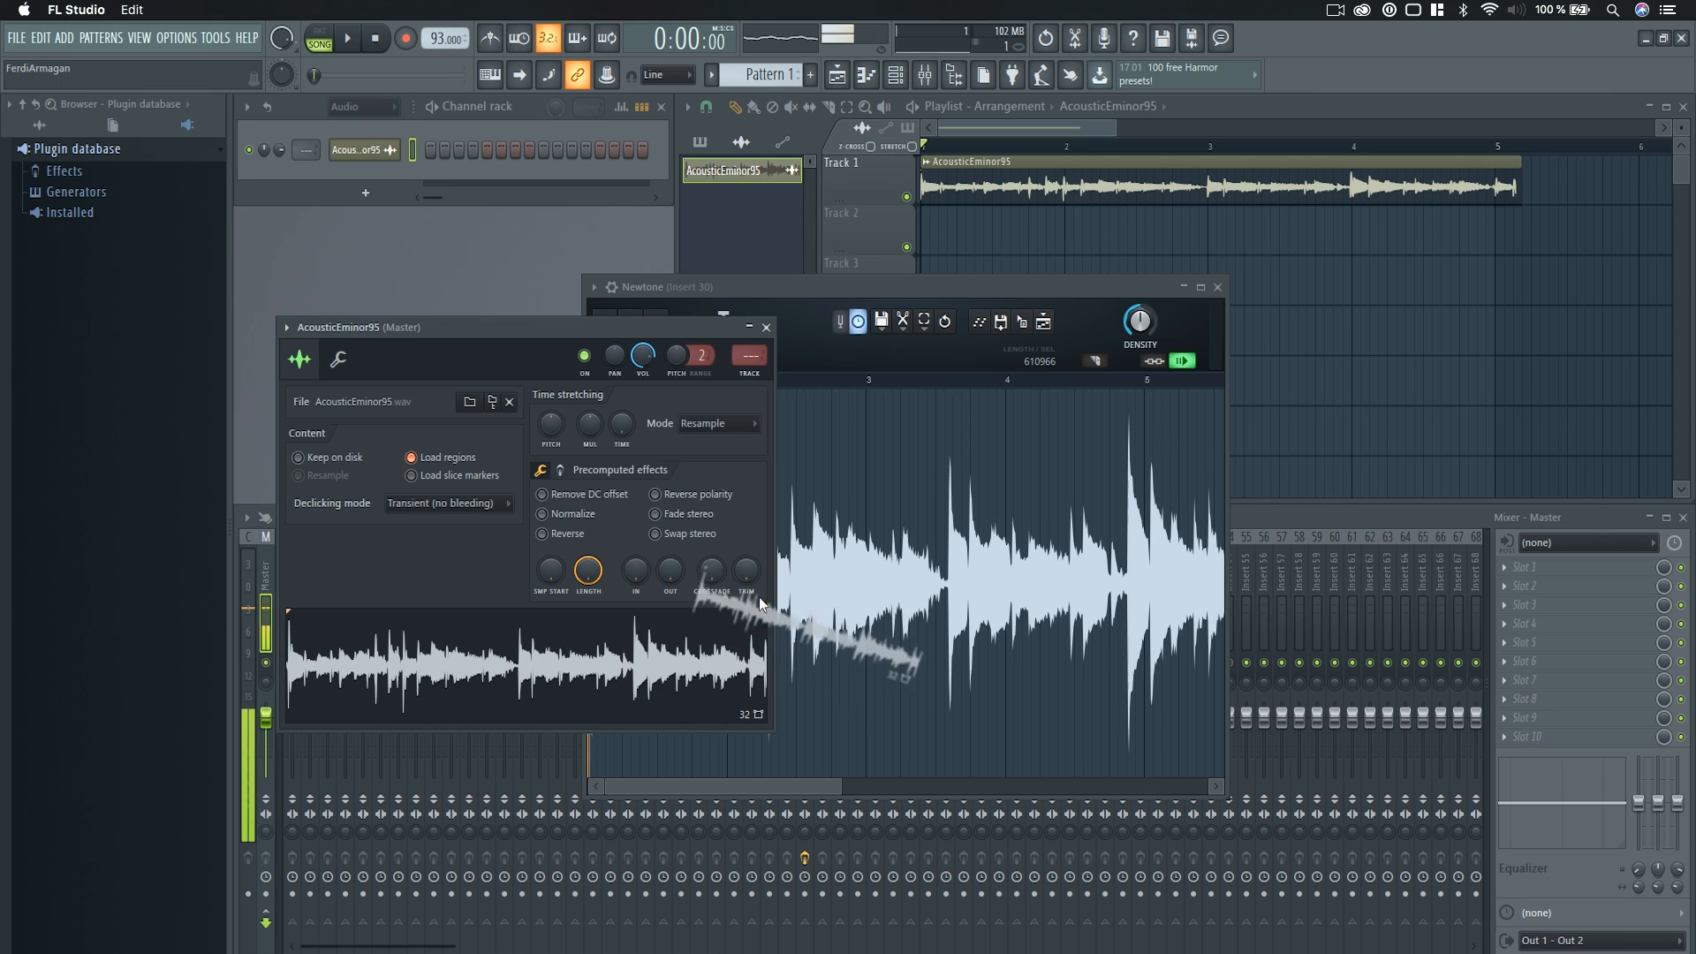
pyautogui.click(766, 327)
pyautogui.moveTo(798, 290); pyautogui.dragTo(834, 298)
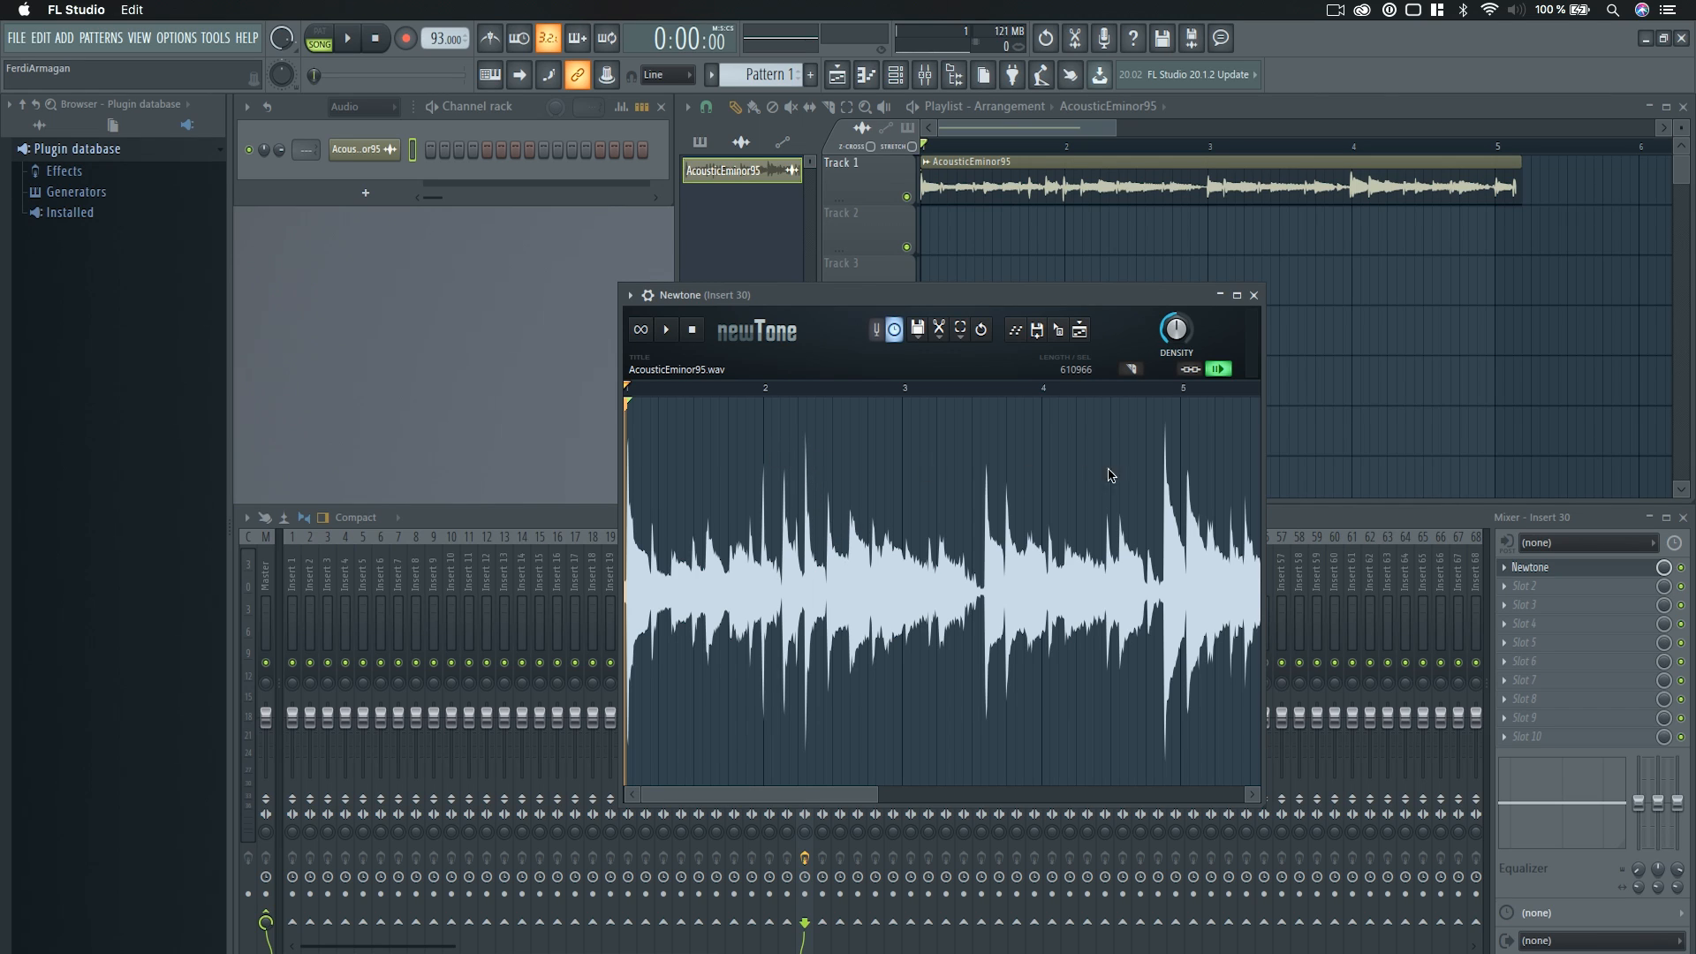
# Look over the whole waveform in Newtone and turn off Scroll to follow cursor.
pyautogui.scroll(-5, 903, 560)
pyautogui.scroll(2, 902, 559)
pyautogui.scroll(-3, 890, 730)
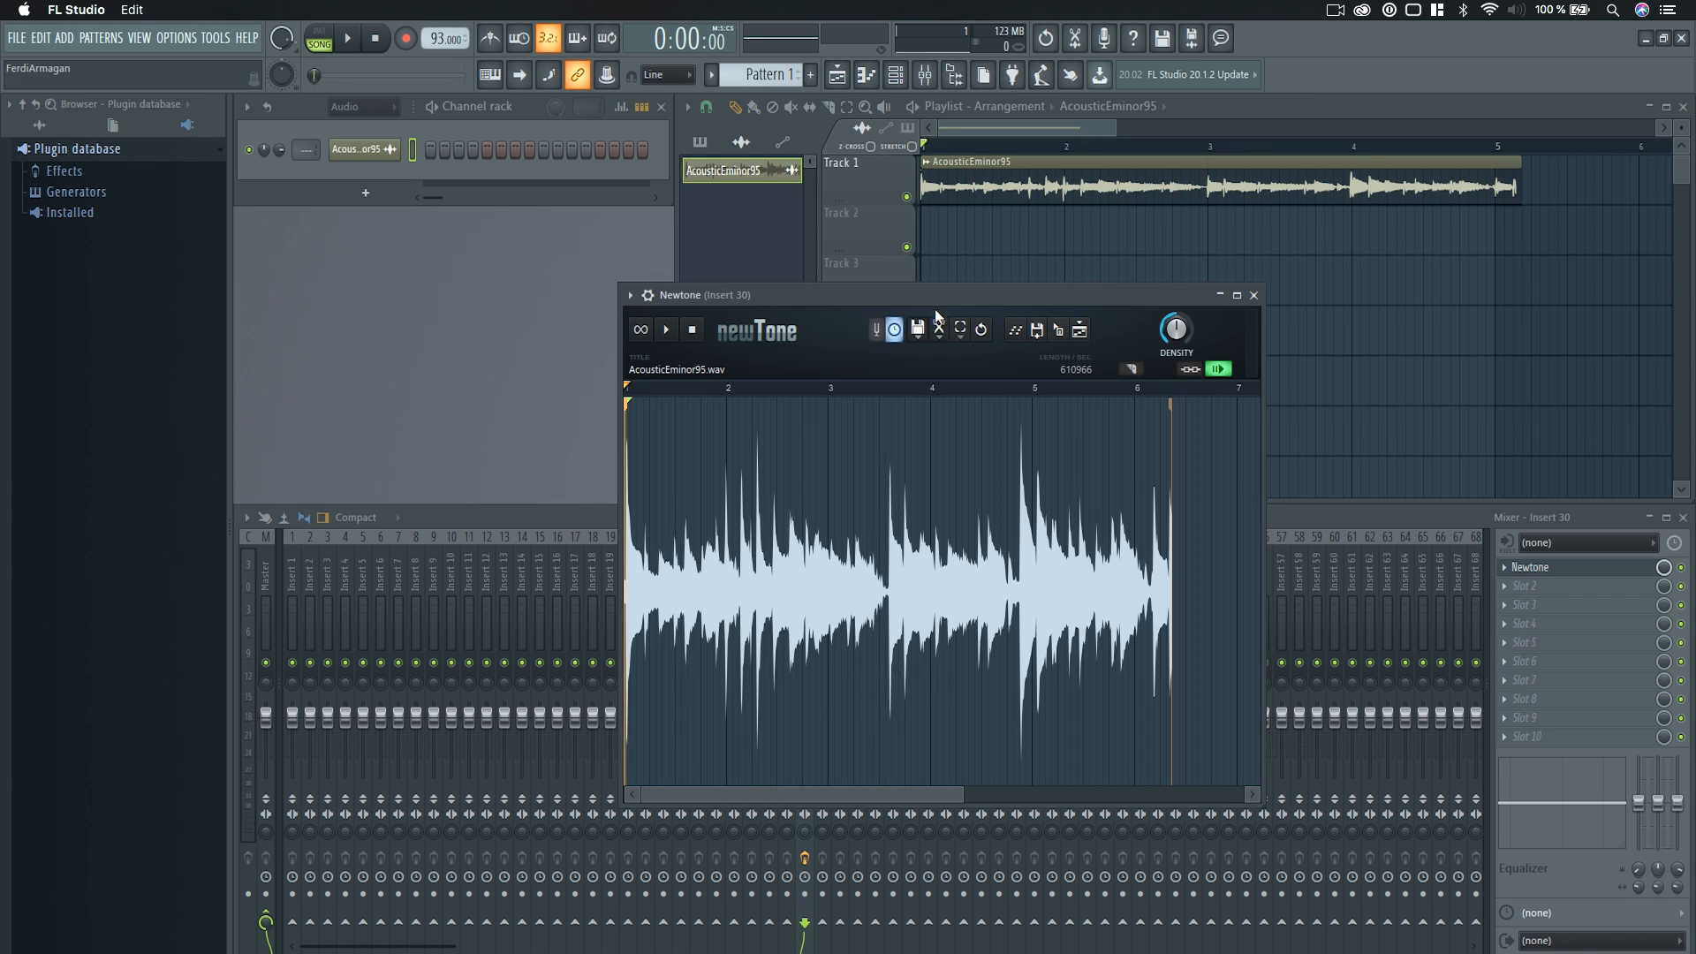
pyautogui.moveTo(942, 300); pyautogui.dragTo(918, 304)
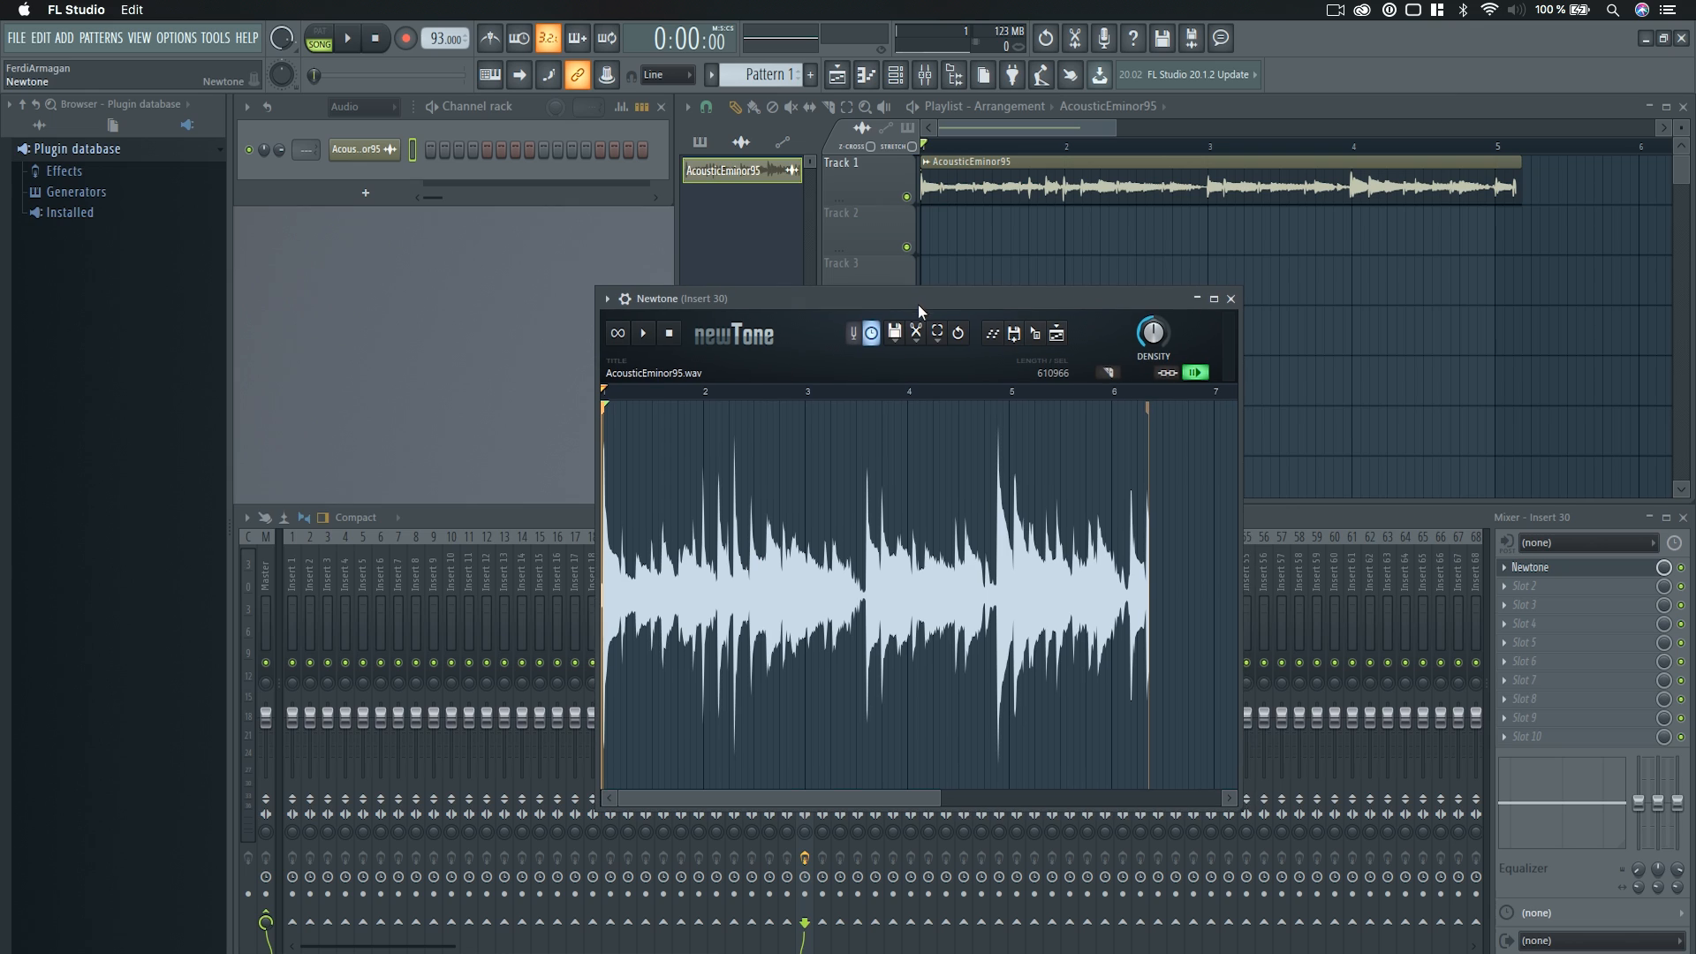
pyautogui.click(1199, 373)
pyautogui.scroll(3, 714, 495)
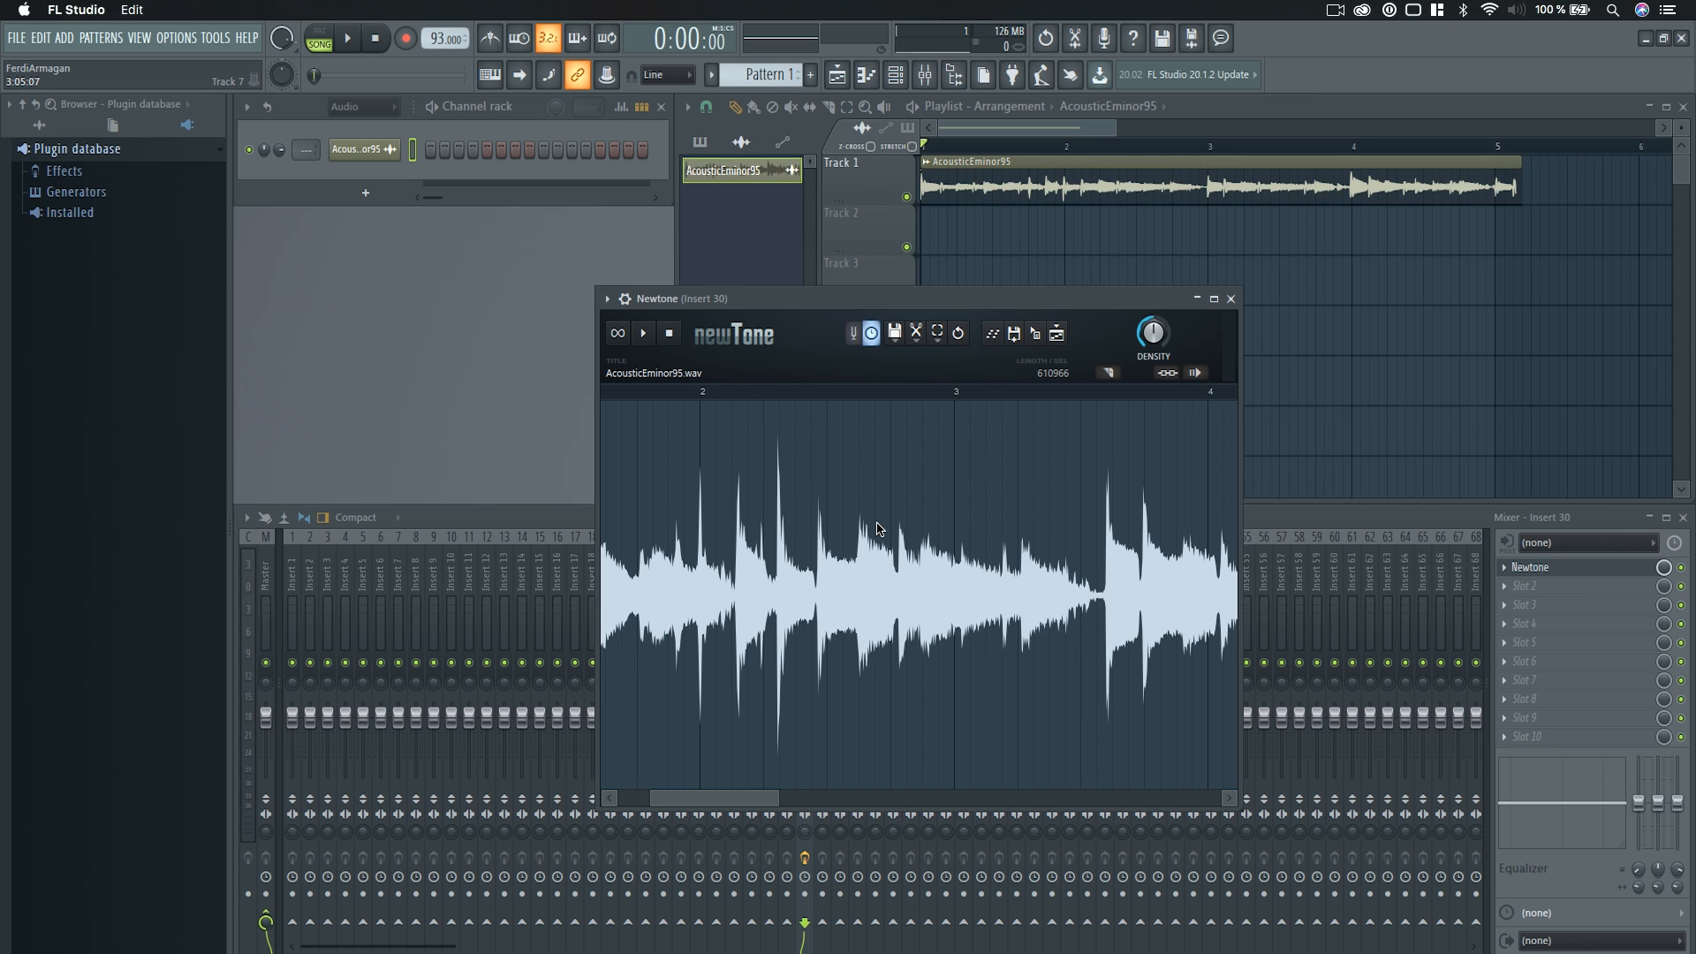
pyautogui.scroll(-2, 870, 541)
pyautogui.scroll(-2, 868, 547)
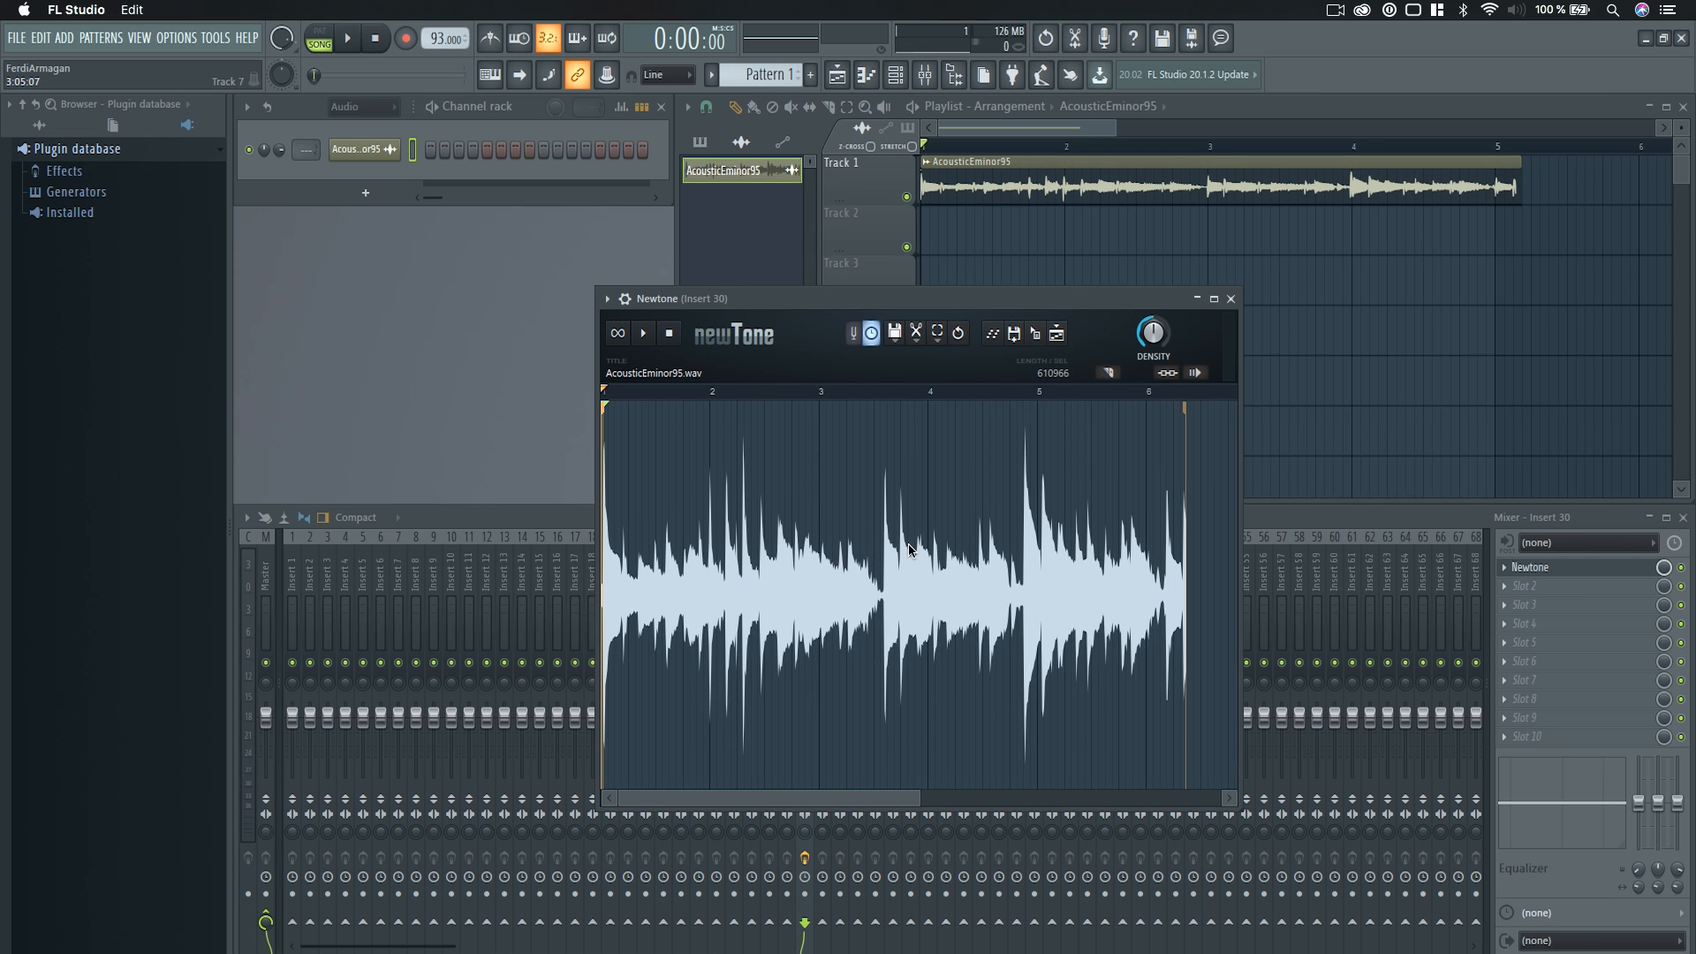
# Turn on Slave playback to host in Newtone and go through its Slave to host playback options.
pyautogui.click(1176, 375)
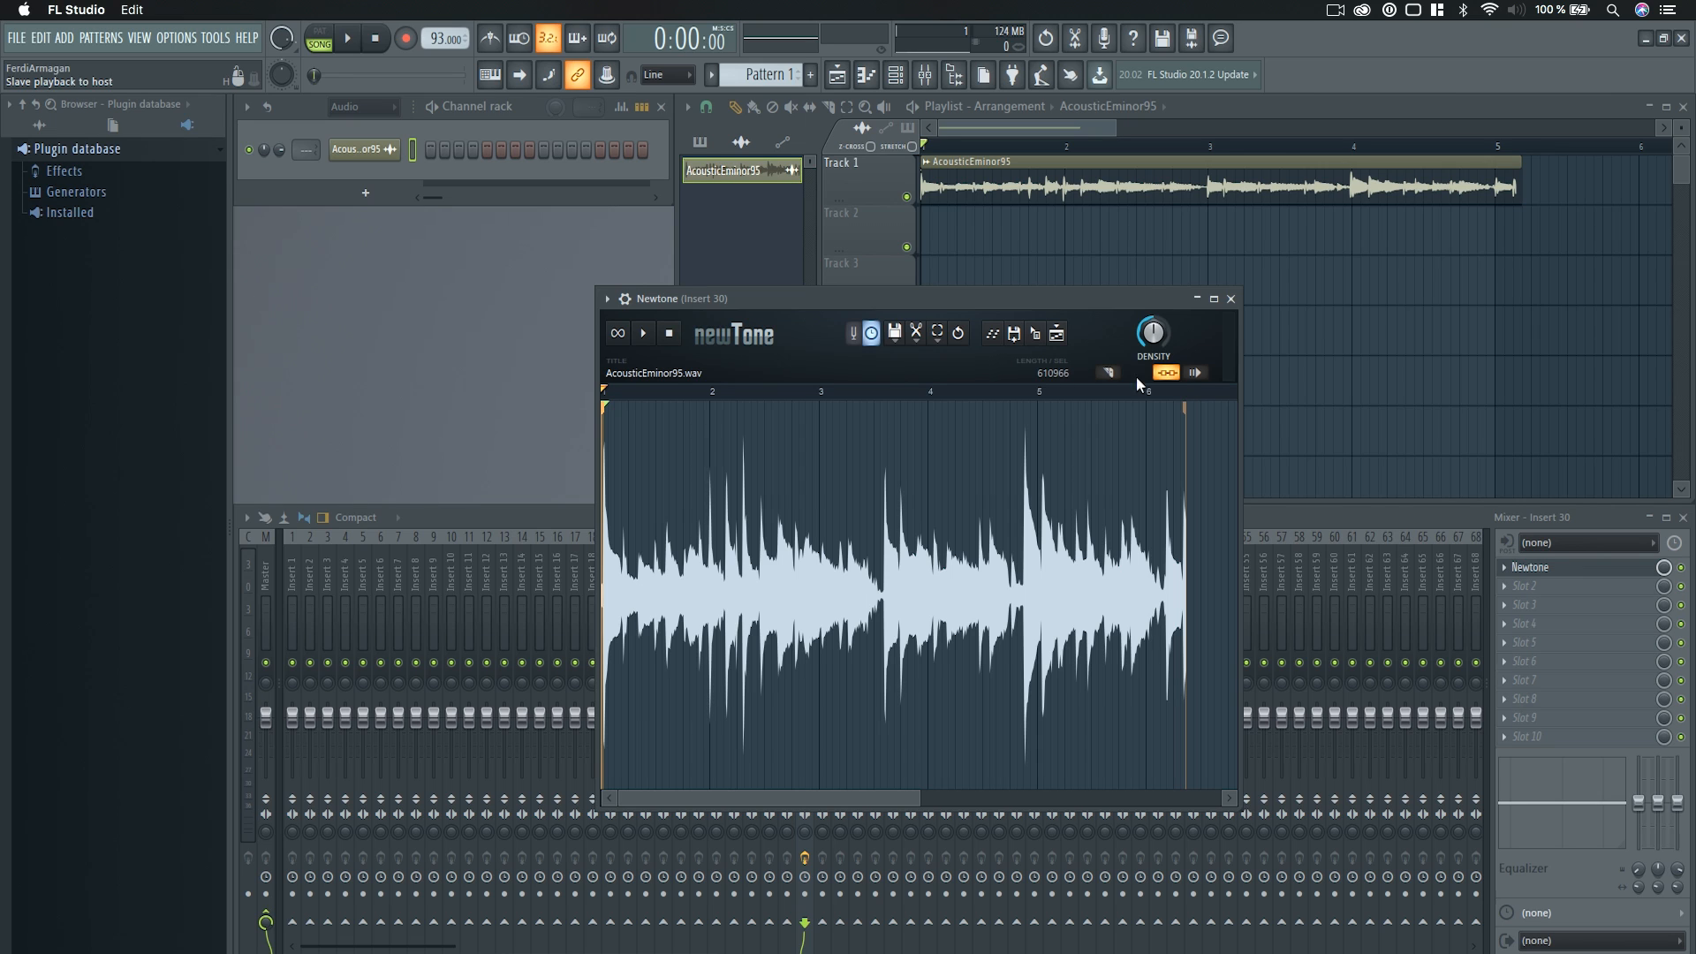
pyautogui.click(895, 334)
pyautogui.moveTo(930, 537)
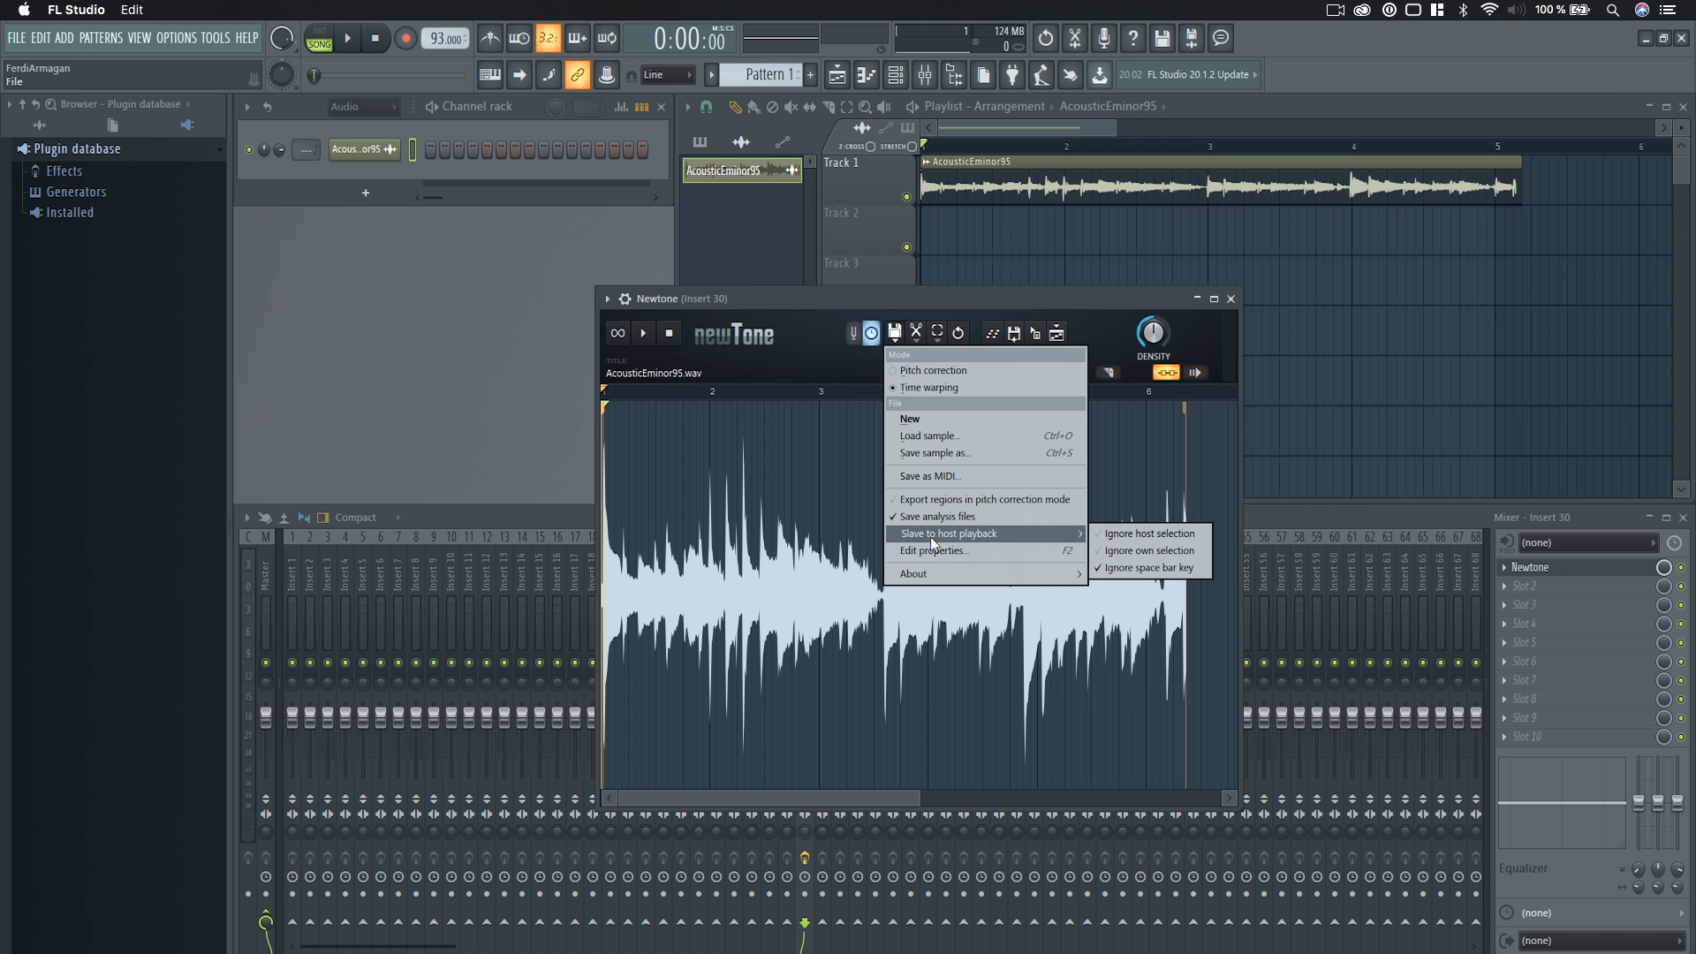
pyautogui.click(1136, 533)
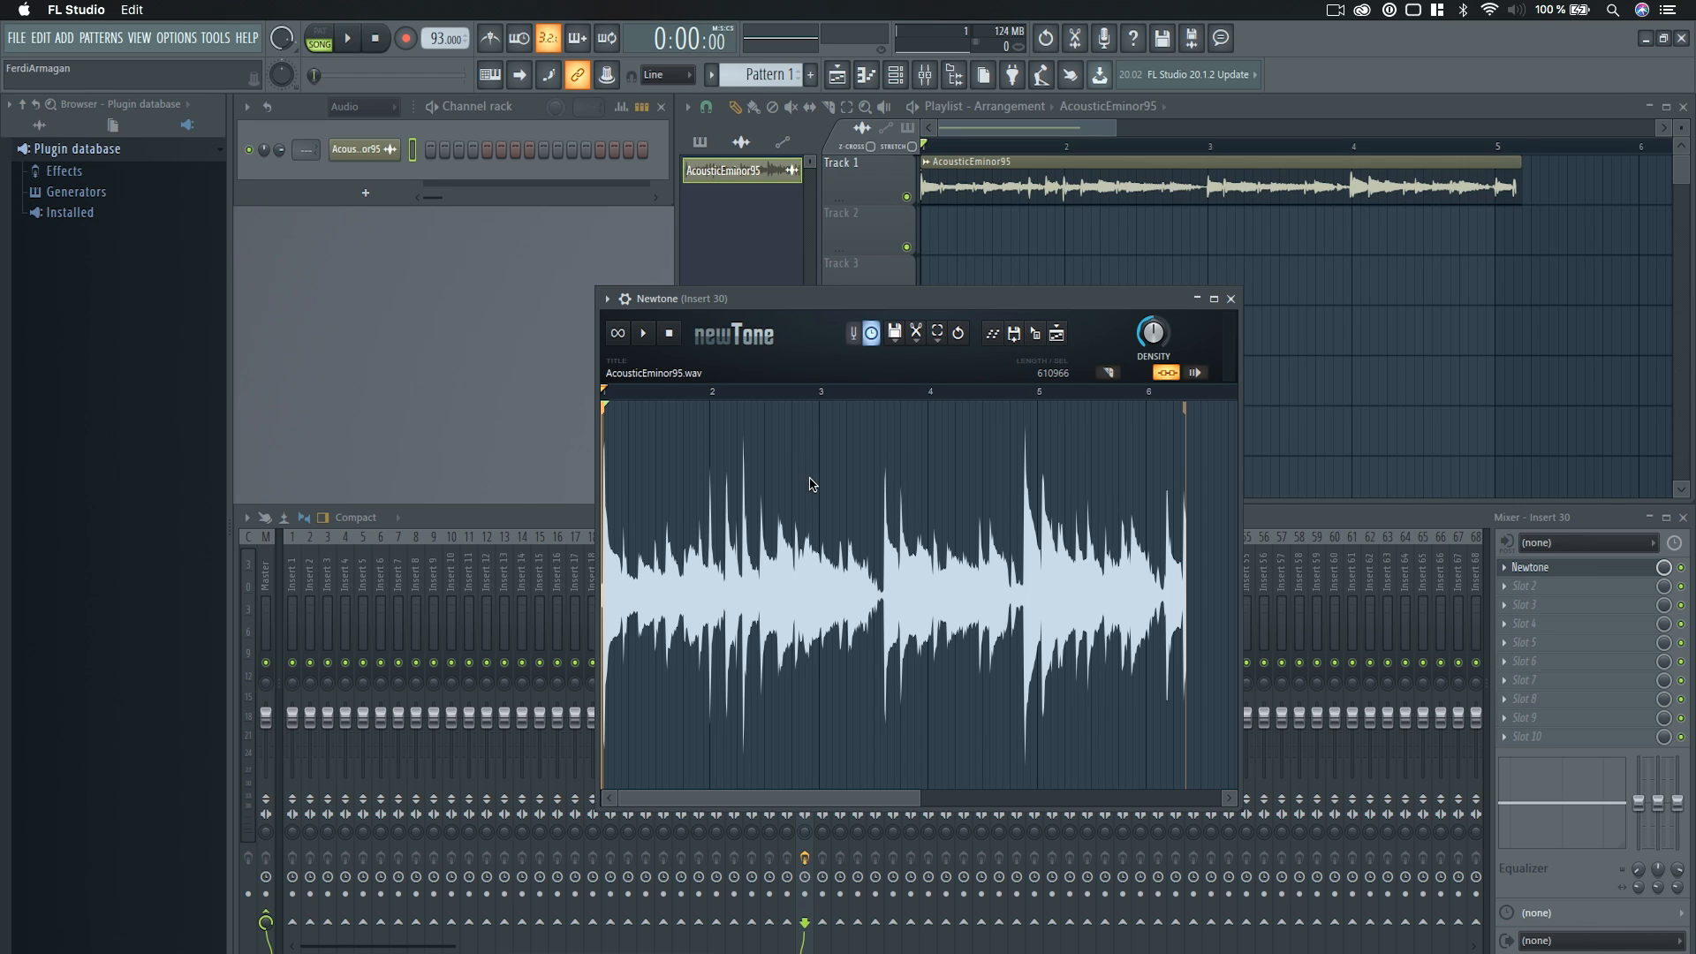
# Turn on the metronome and test playback both within Newtone alone and from the project in song mode.
pyautogui.click(654, 341)
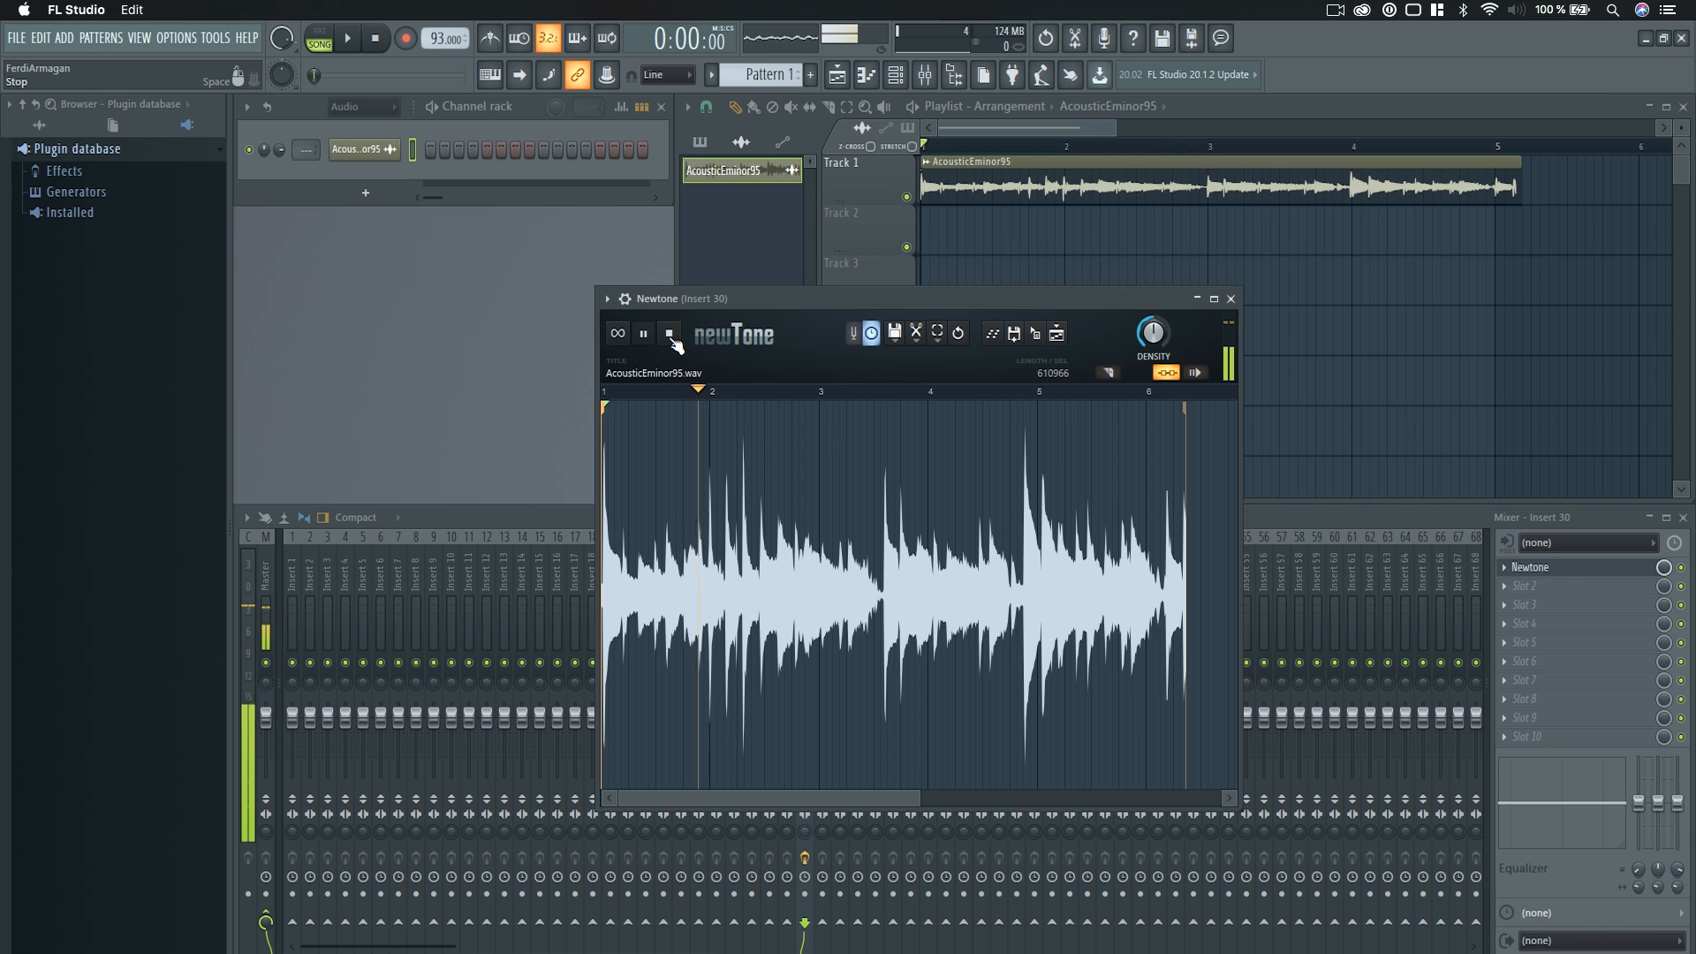
pyautogui.click(673, 341)
pyautogui.click(489, 38)
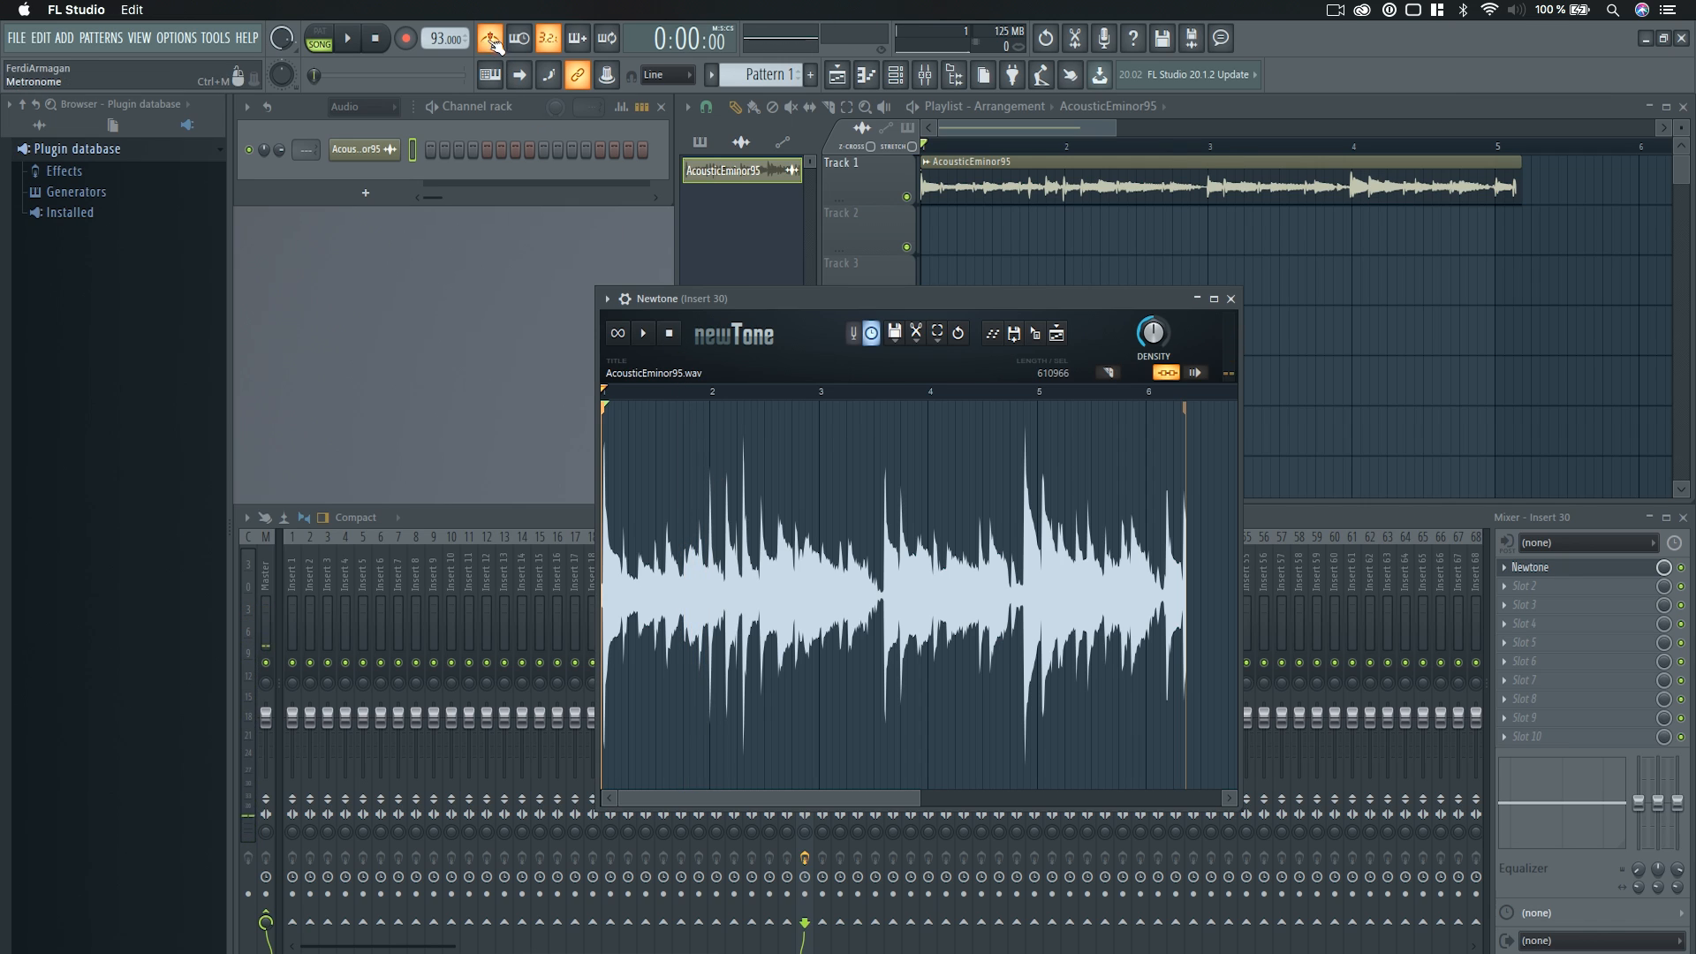
pyautogui.click(645, 336)
pyautogui.click(671, 339)
pyautogui.click(357, 51)
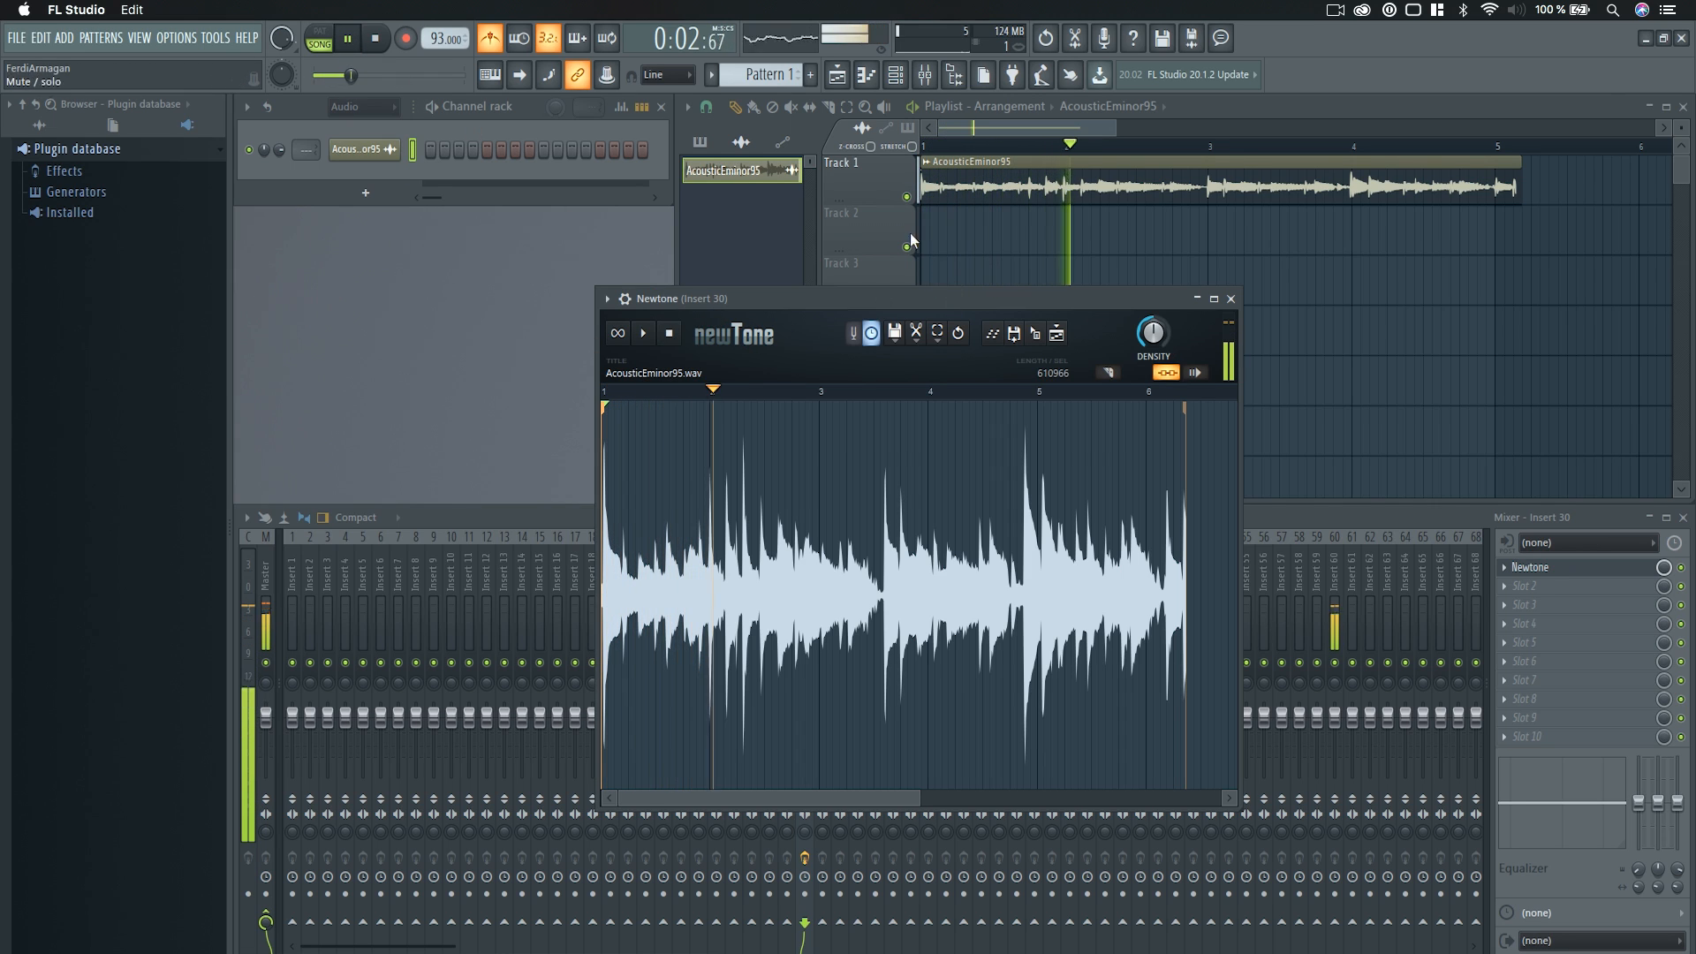
pyautogui.click(378, 42)
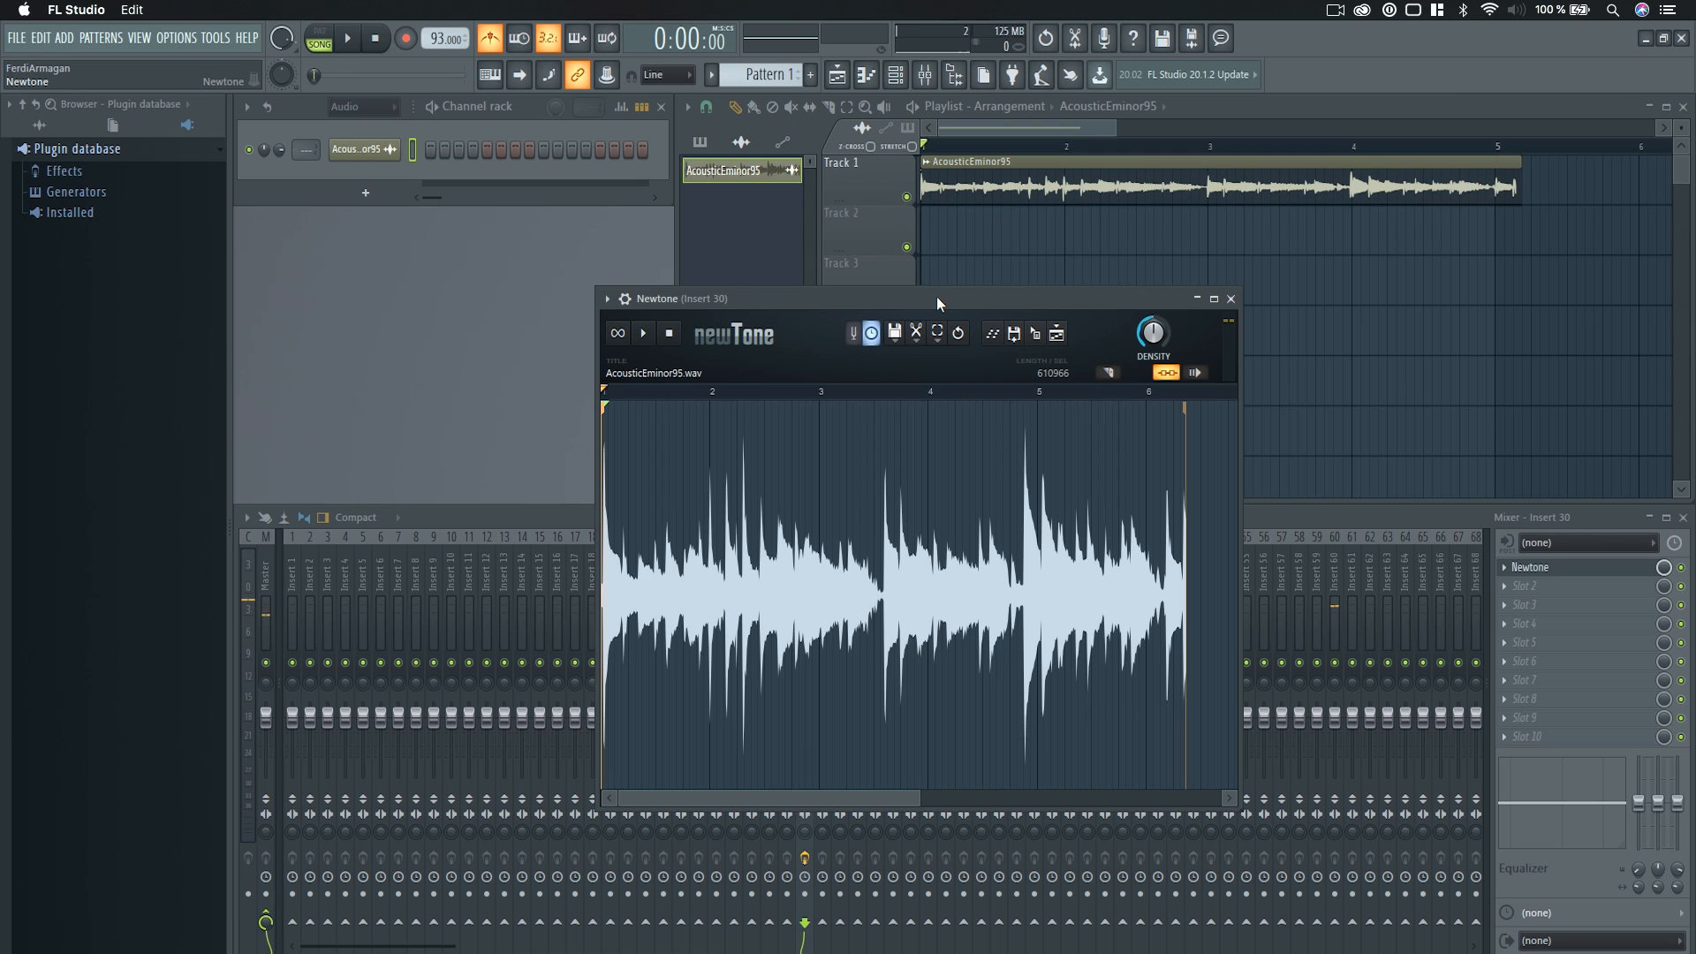
# Remove the AcousticEminor95 clip from Track 1 and leave the track unmuted, moving Newtone clear of it.
pyautogui.moveTo(936, 295); pyautogui.dragTo(883, 307)
pyautogui.click(907, 196)
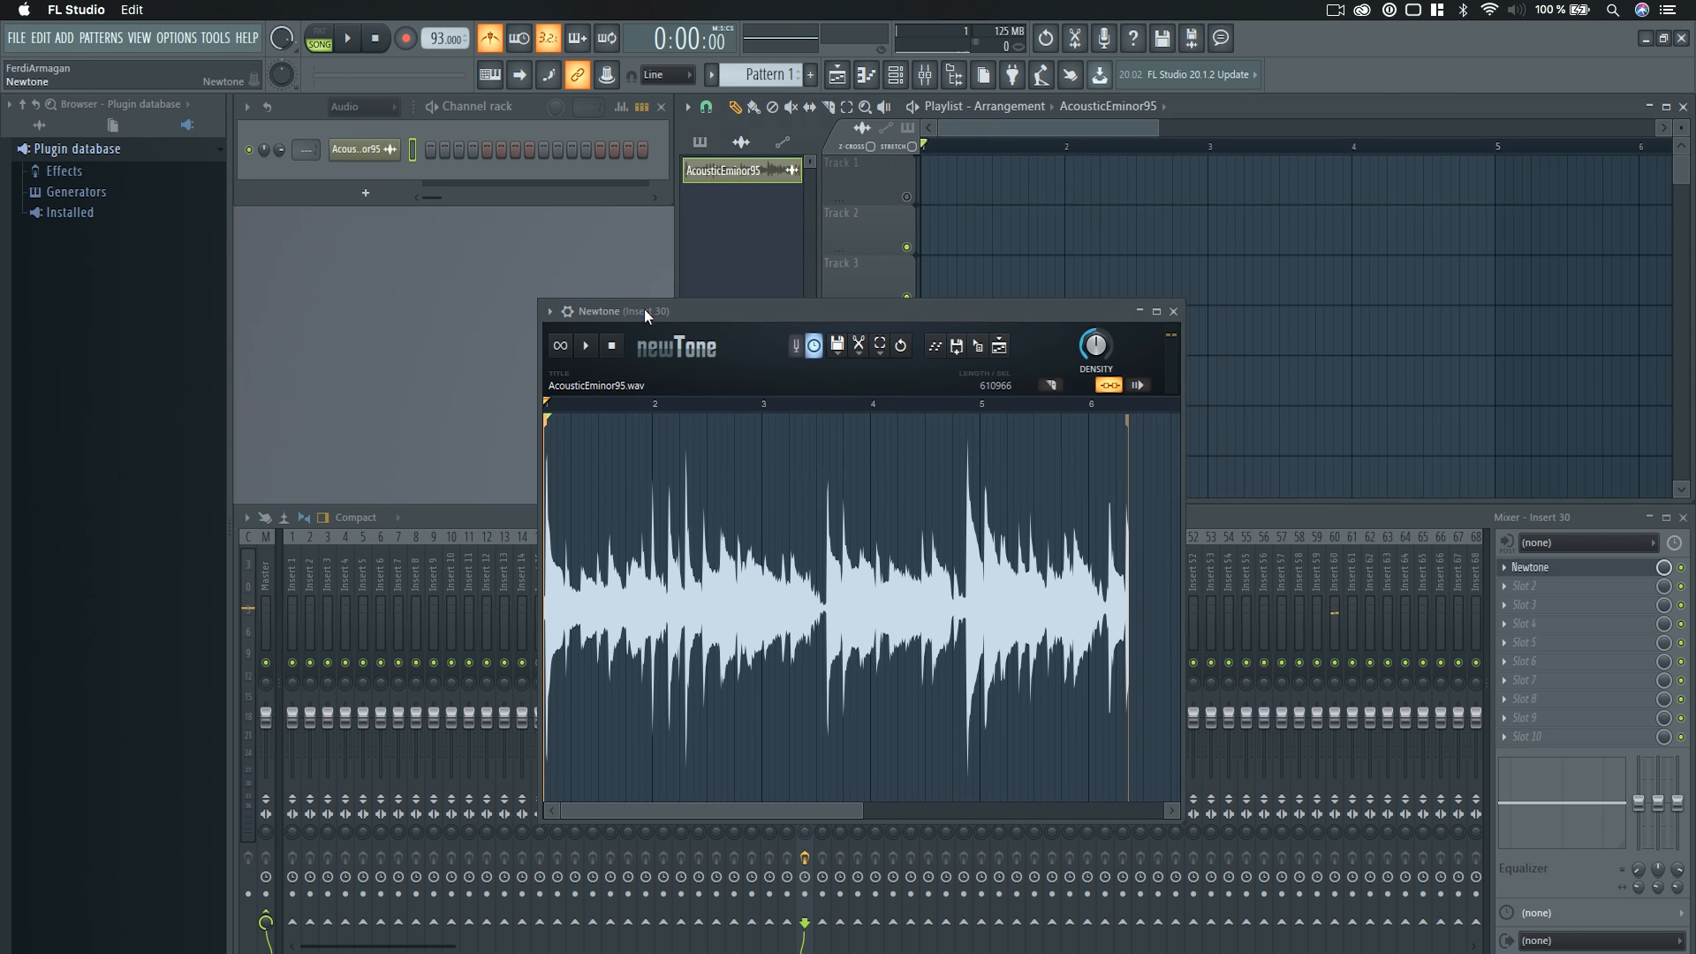
pyautogui.moveTo(665, 307)
pyautogui.mouseDown()
pyautogui.moveTo(447, 305)
pyautogui.moveTo(673, 297)
pyautogui.moveTo(636, 297)
pyautogui.mouseUp()
pyautogui.click(905, 196)
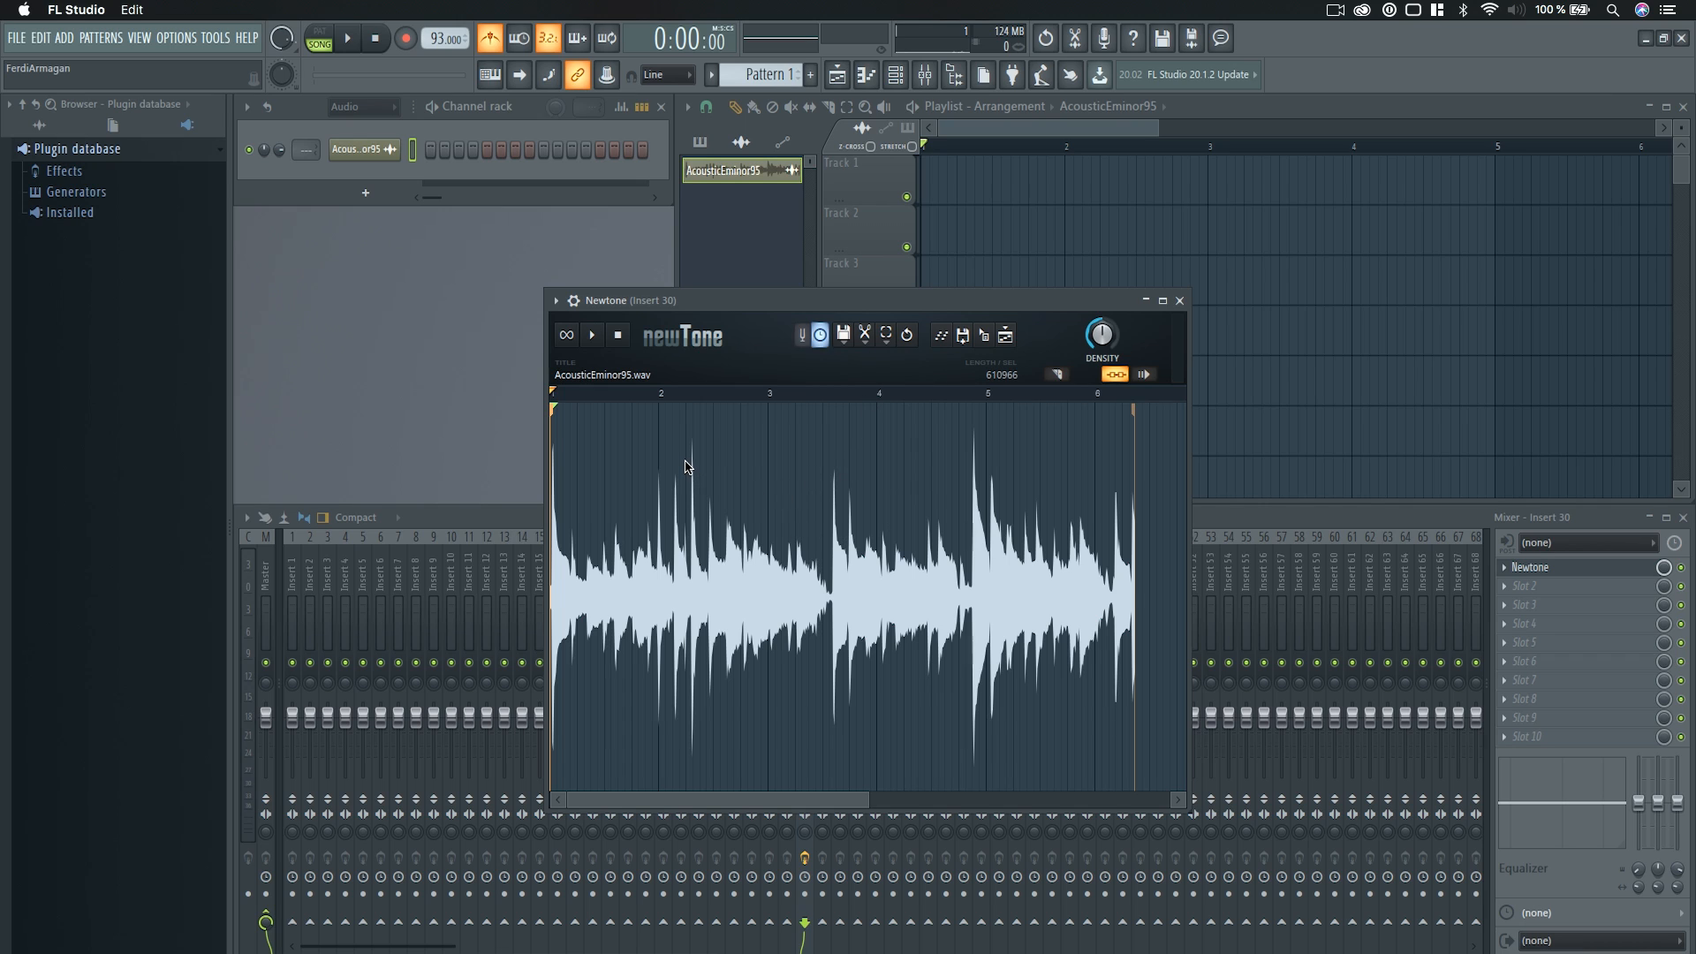
# Set the sample's tempo to 93 BPM in Newtone's sample properties and check the waveform against the bar grid.
pyautogui.click(846, 337)
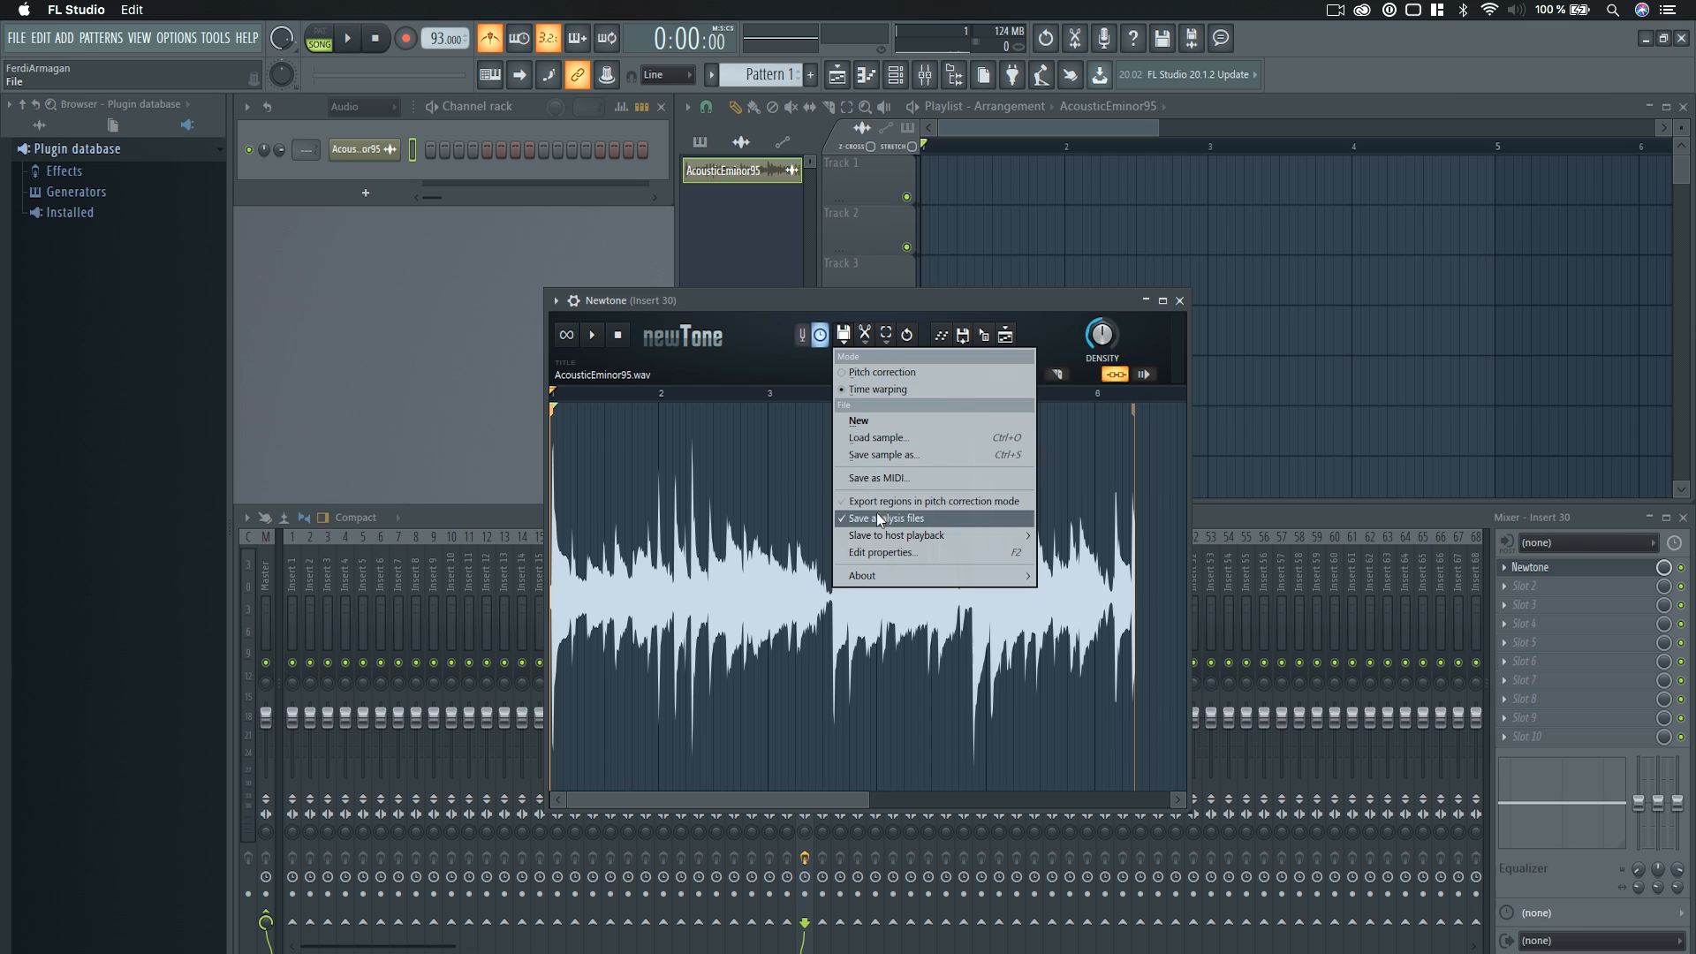
pyautogui.moveTo(882, 533)
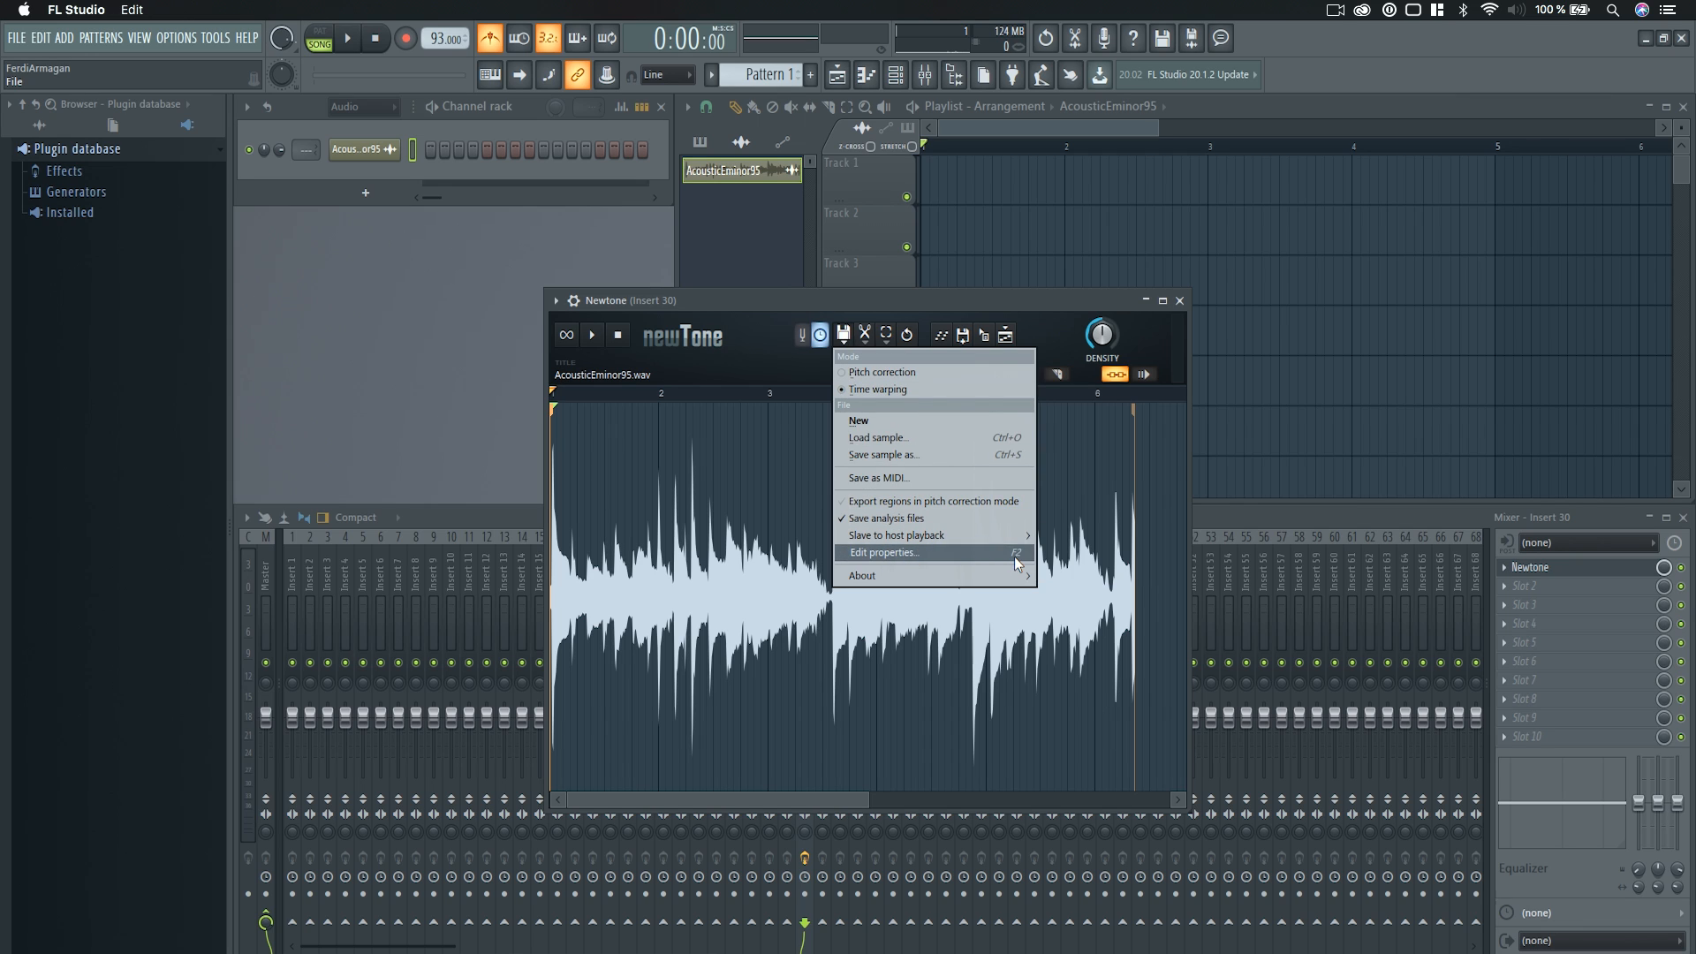
pyautogui.click(885, 553)
pyautogui.write('93')
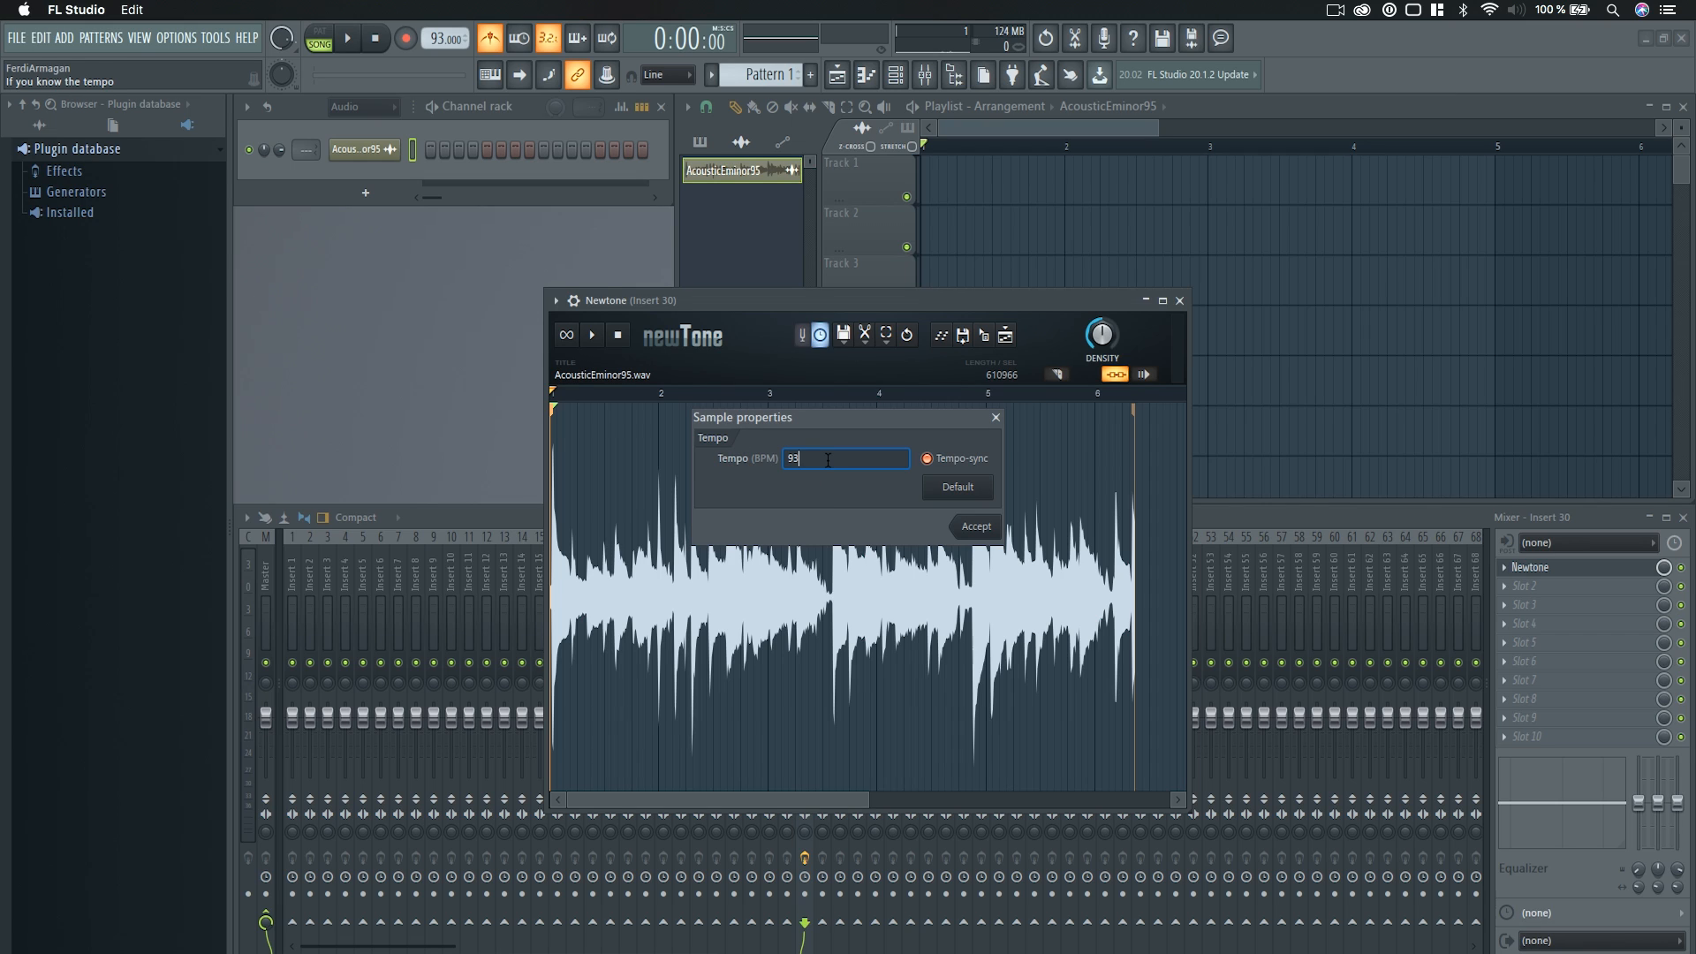
pyautogui.click(976, 526)
pyautogui.scroll(4, 842, 625)
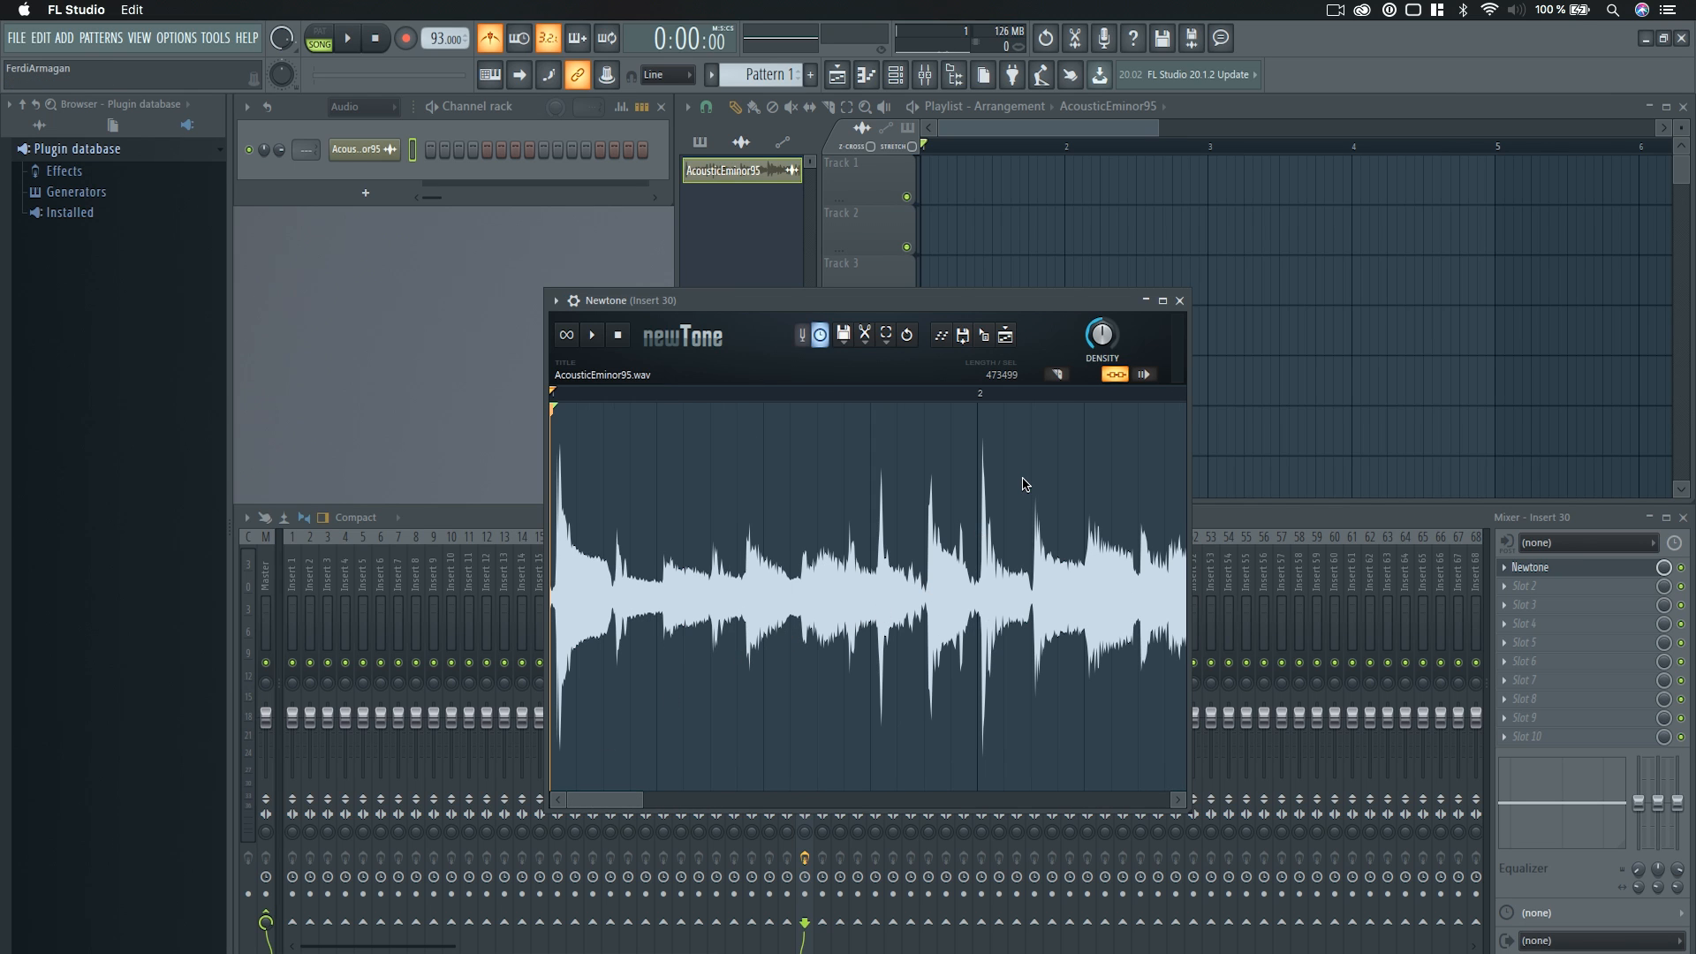
pyautogui.scroll(-4, 961, 554)
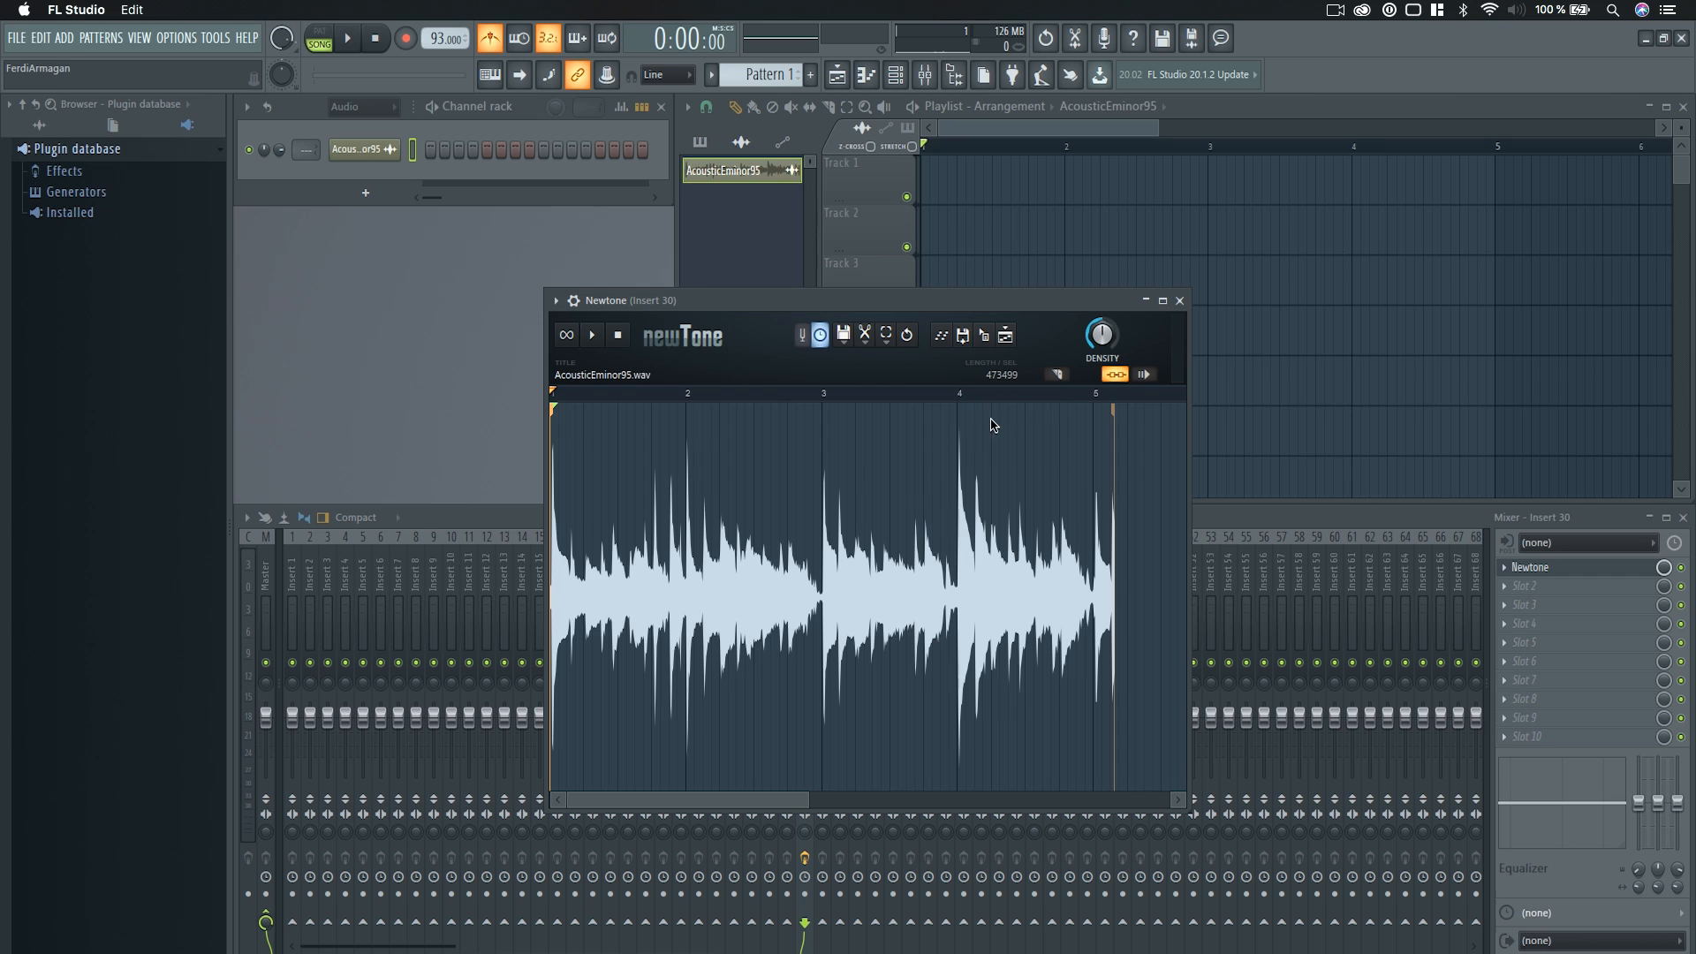
# Try out Cut mode and two warp markers on the transients just after bar 3, and remove both markers.
pyautogui.moveTo(787, 301); pyautogui.dragTo(775, 305)
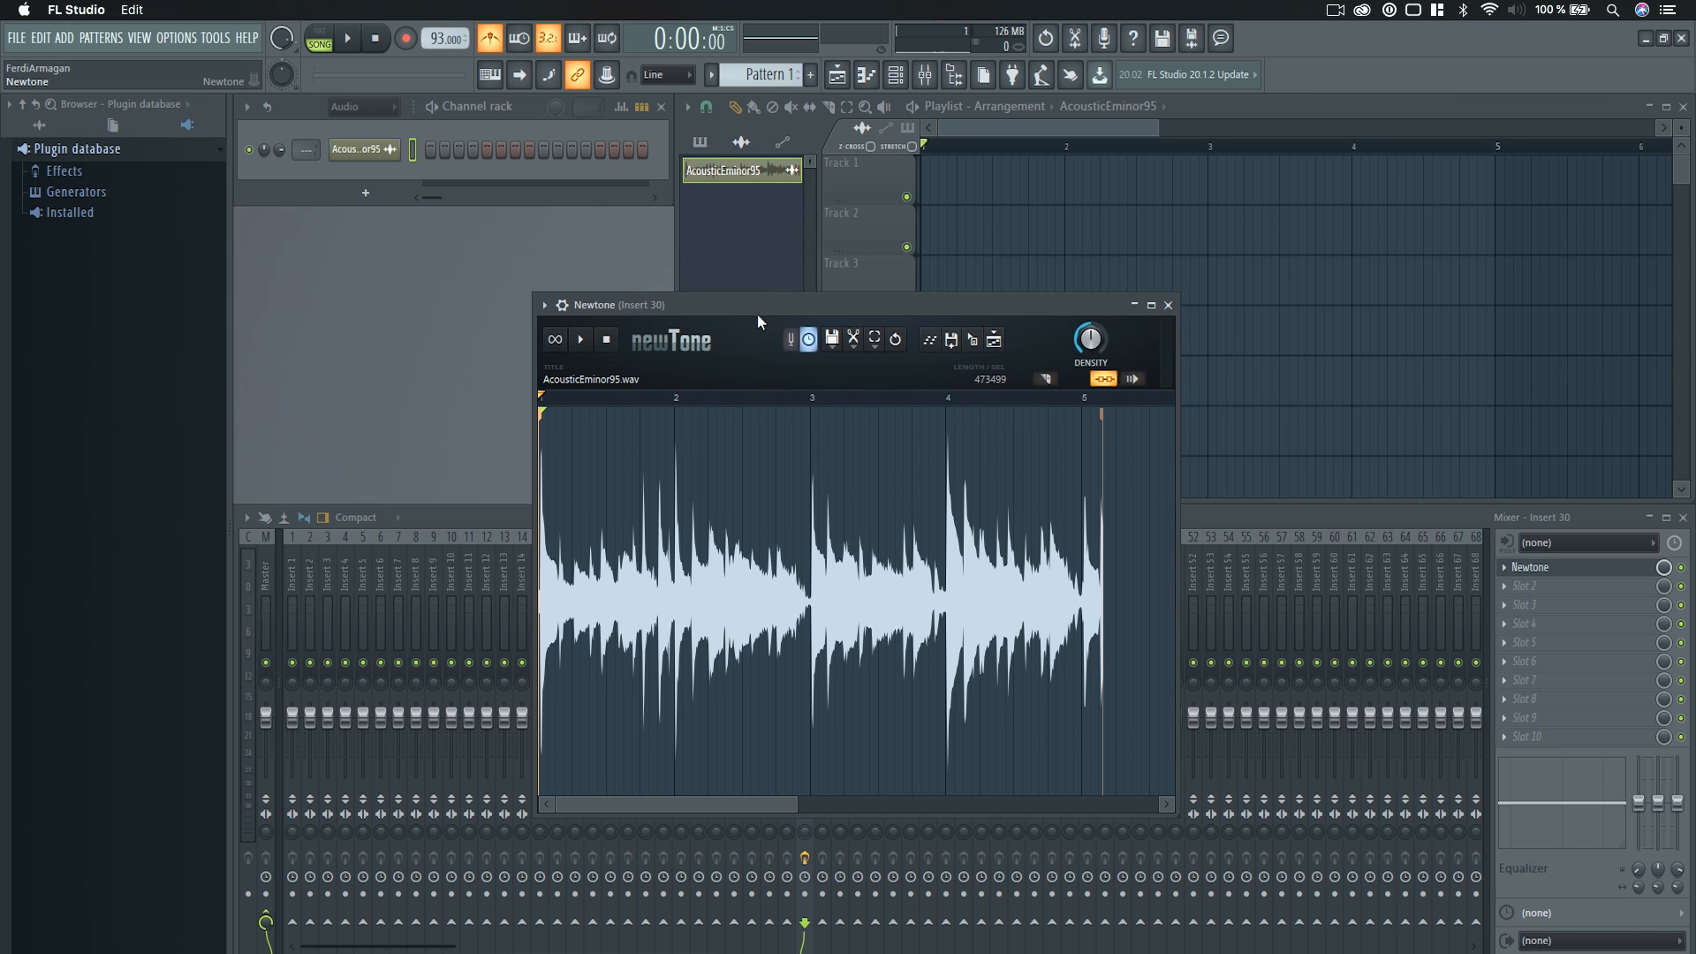
pyautogui.click(1048, 380)
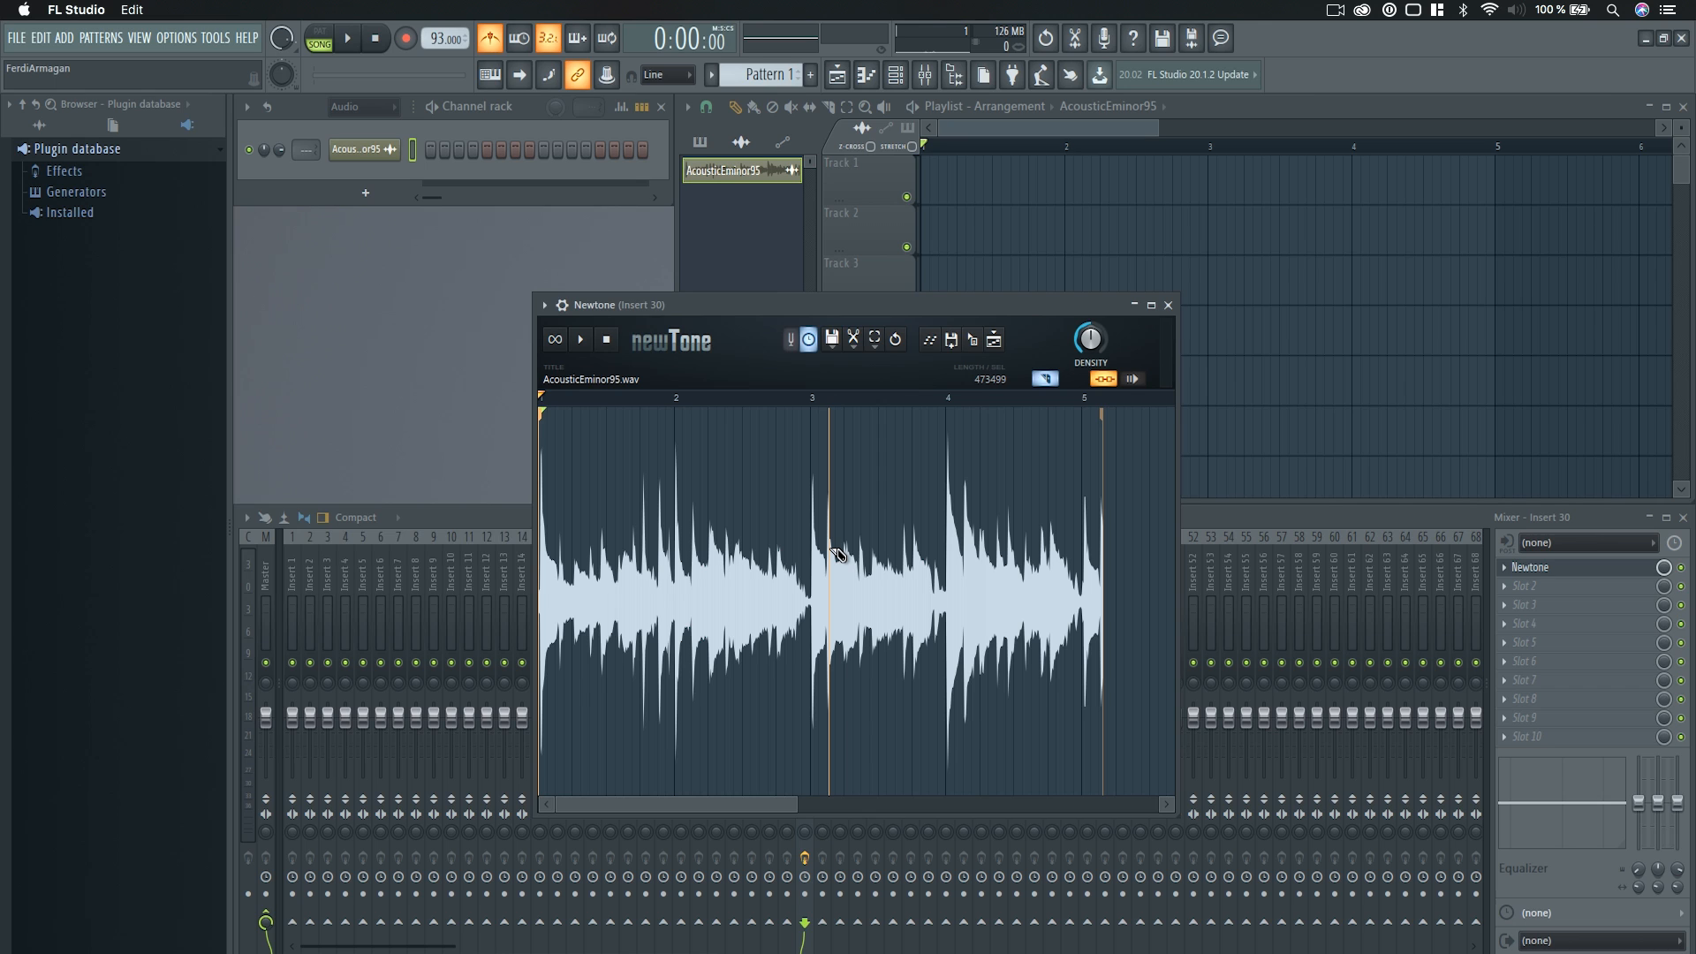
pyautogui.click(1045, 378)
pyautogui.scroll(8, 832, 530)
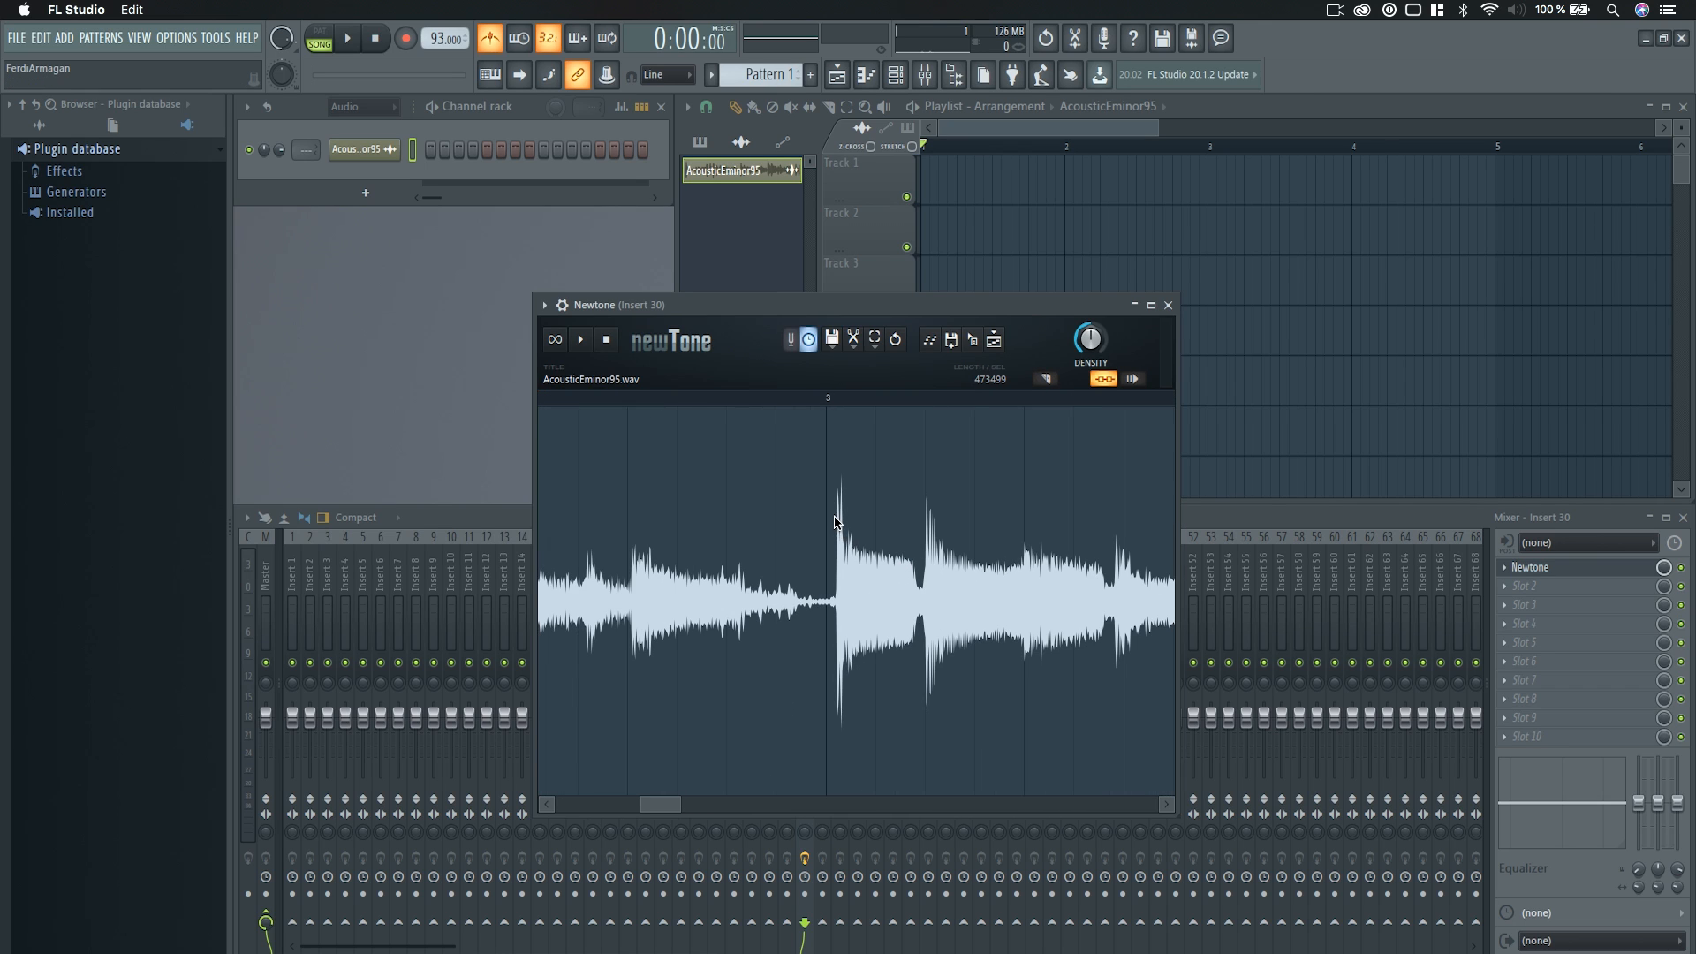
pyautogui.click(838, 512)
pyautogui.click(947, 502)
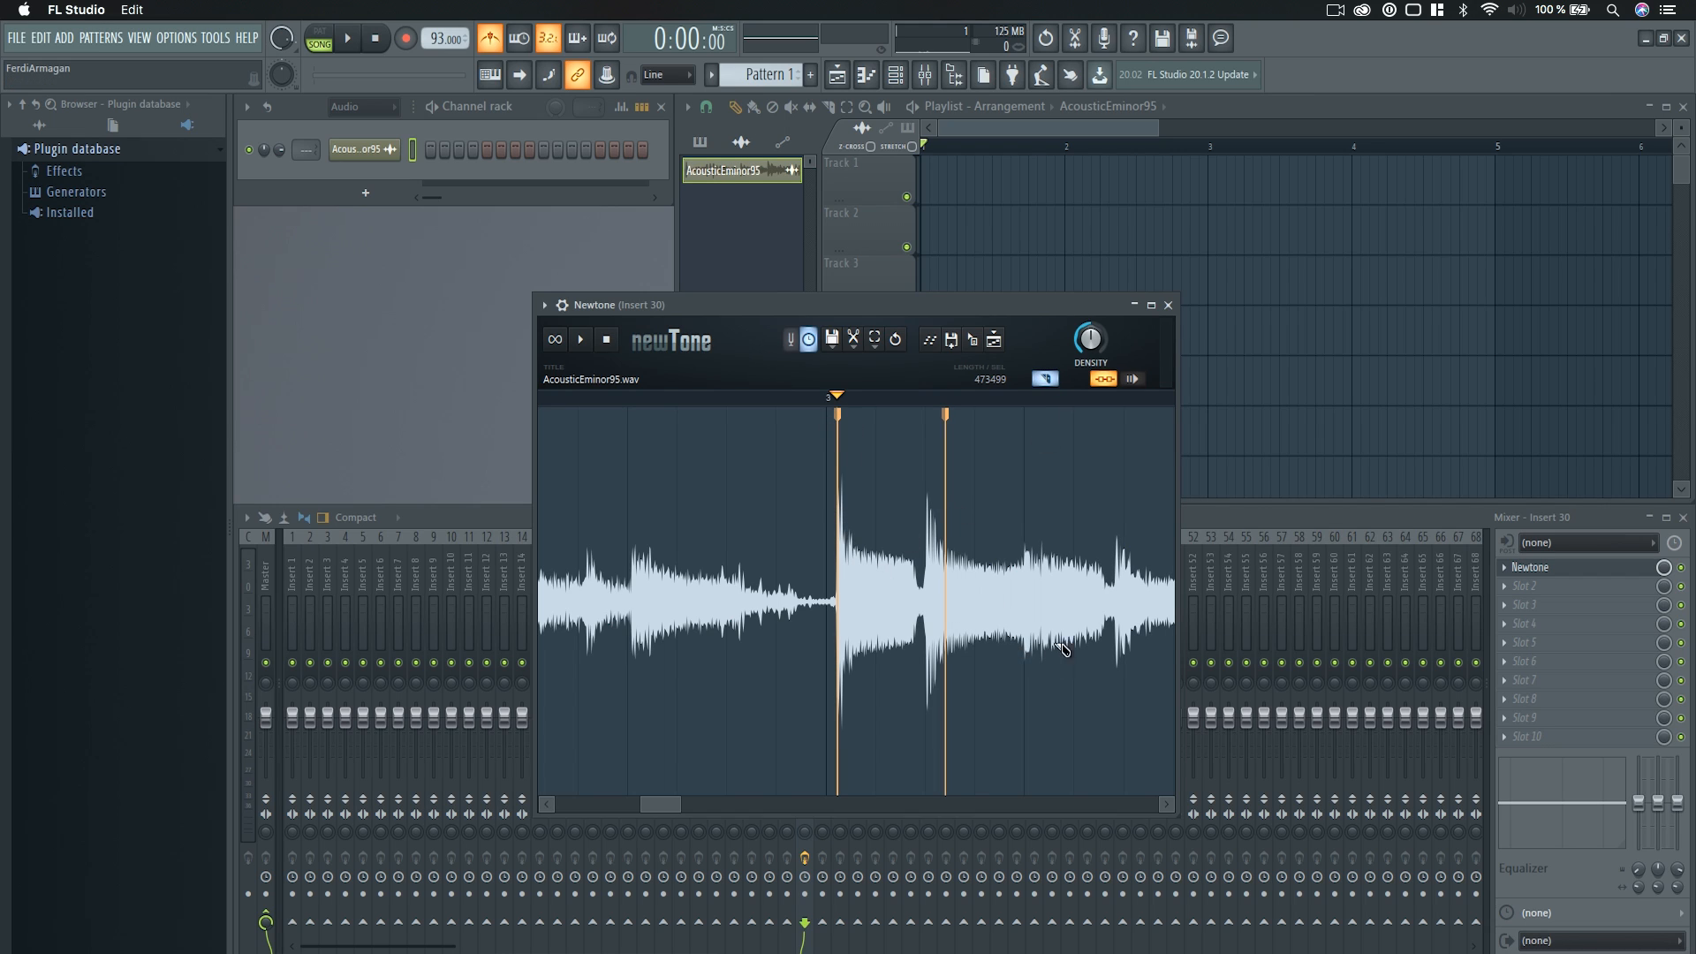
pyautogui.click(946, 442)
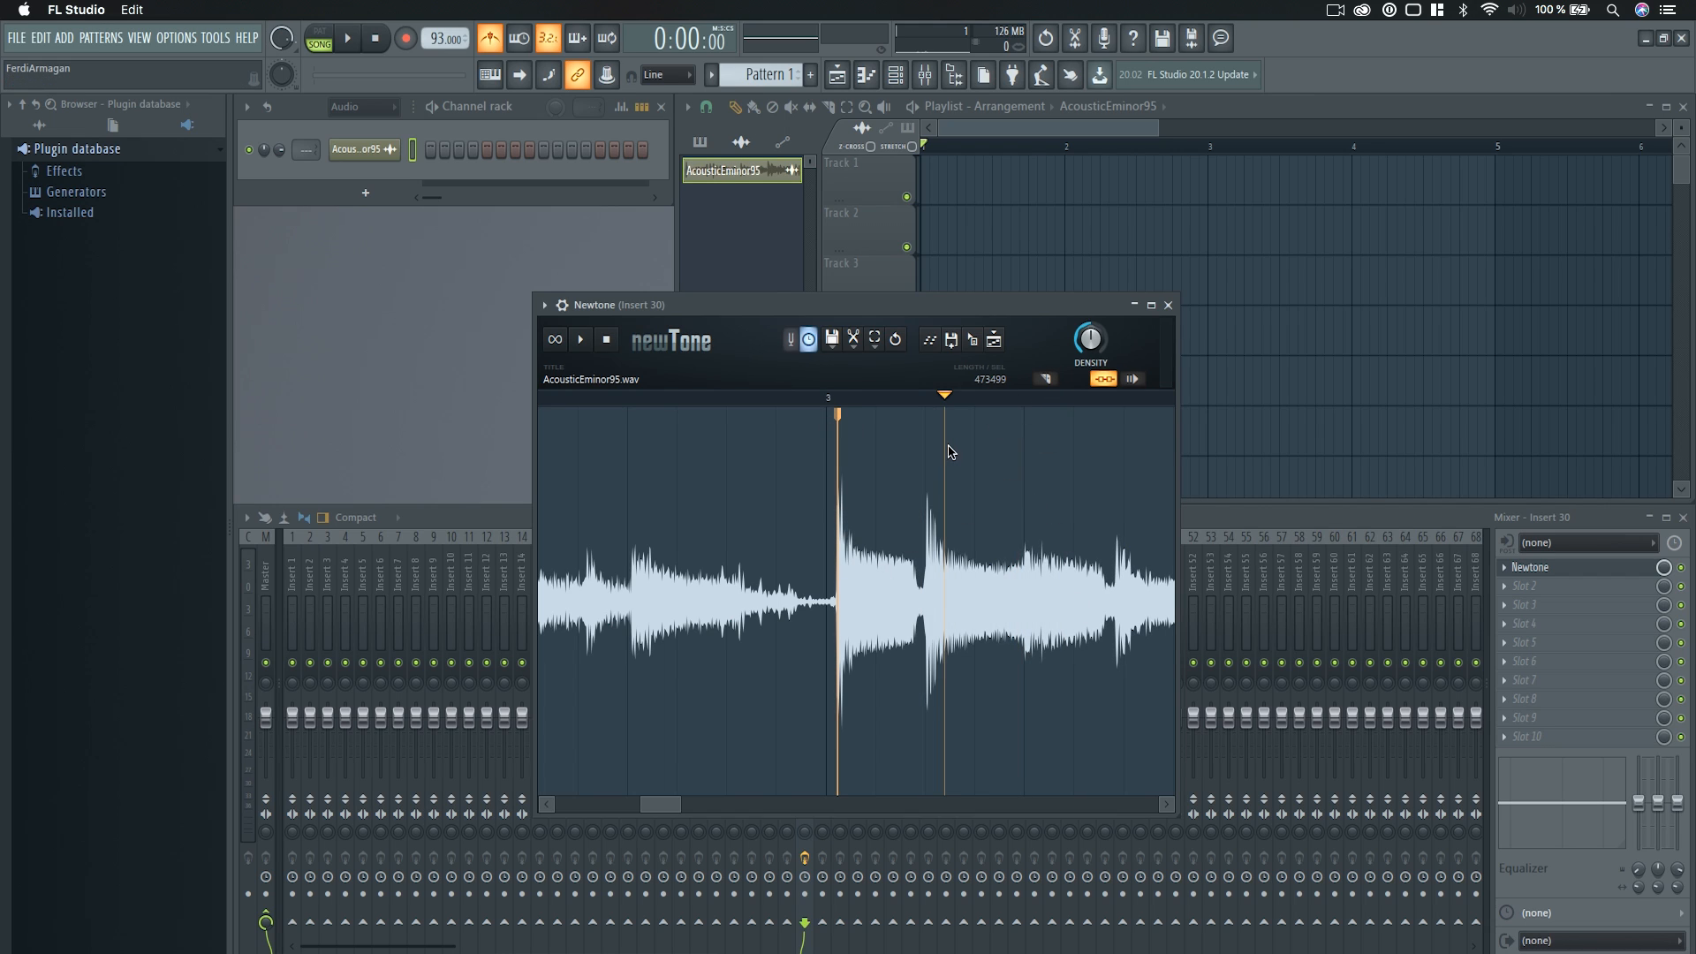
pyautogui.click(836, 448)
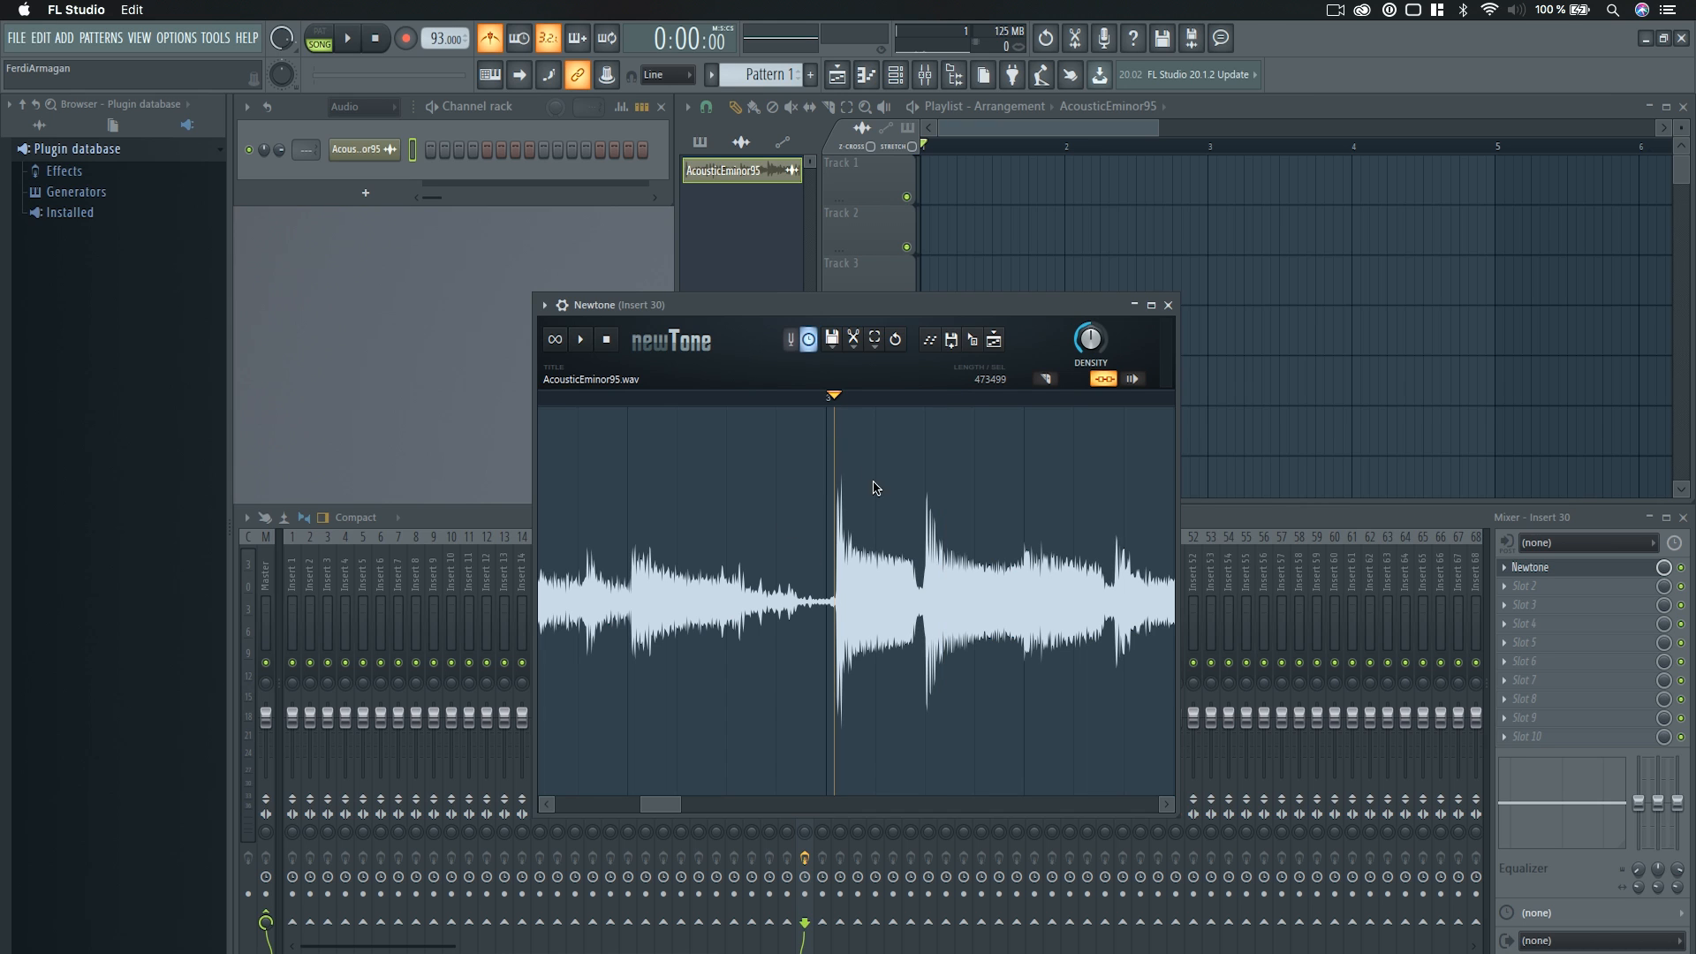
# Add a warp marker at the sample's first transient and pull it back to the start of bar 1.
pyautogui.moveTo(669, 811)
pyautogui.mouseDown()
pyautogui.moveTo(585, 805)
pyautogui.moveTo(686, 810)
pyautogui.moveTo(533, 798)
pyautogui.mouseUp()
pyautogui.scroll(5, 597, 705)
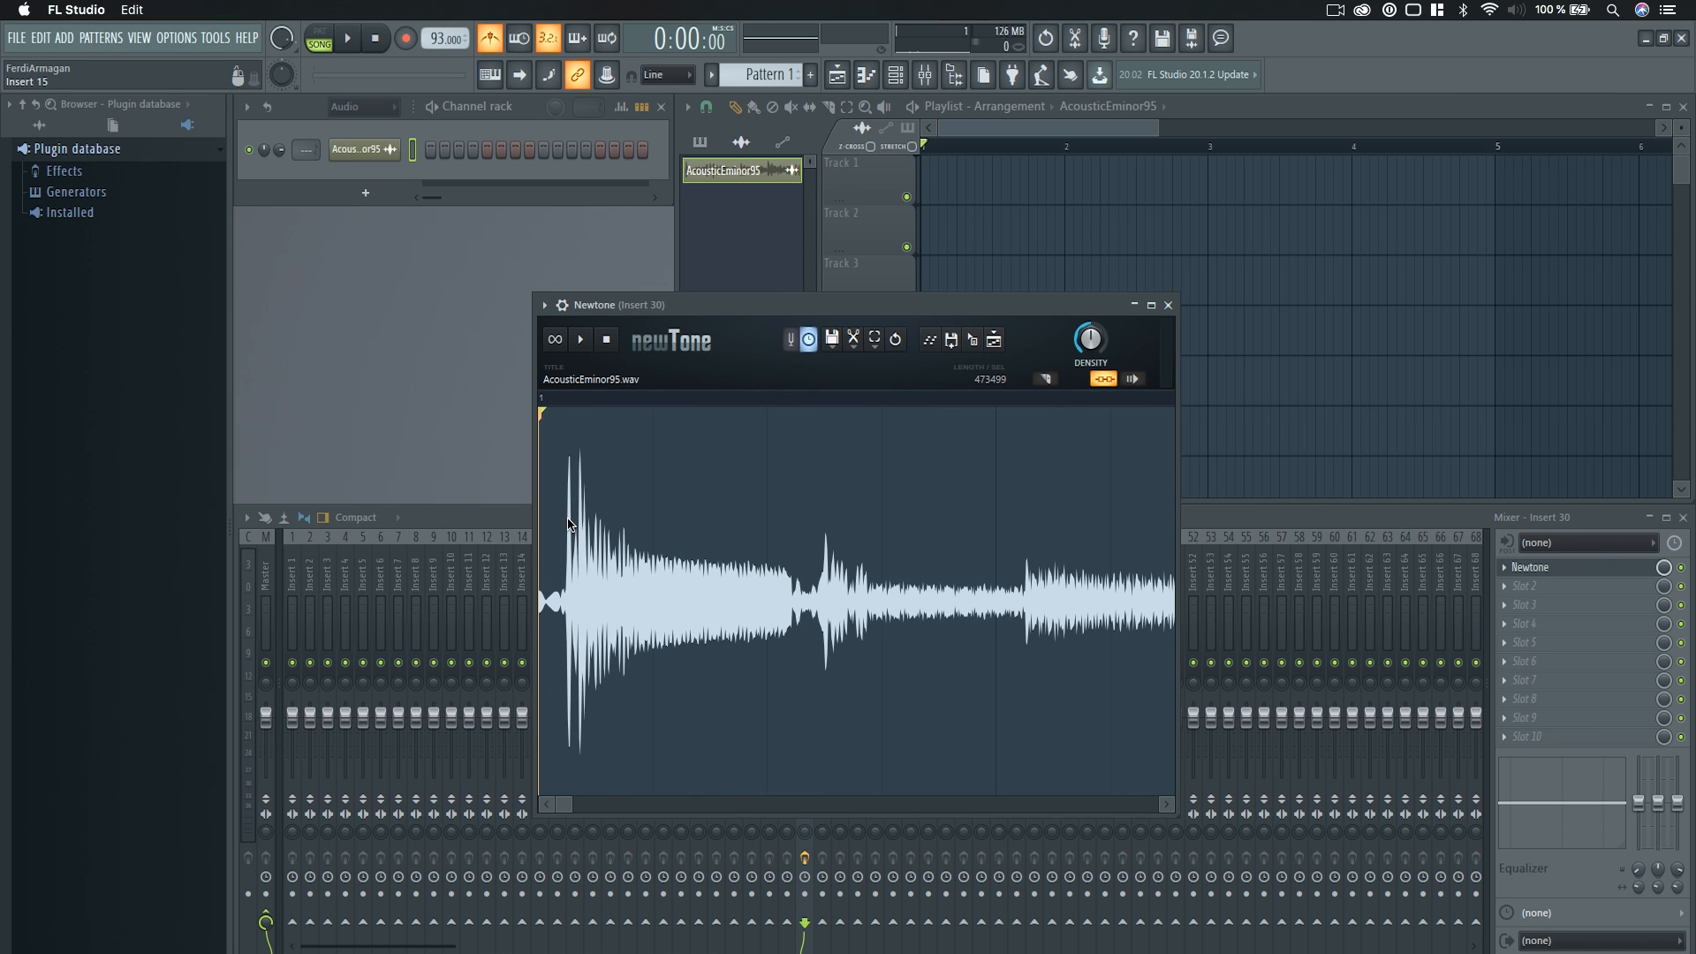
pyautogui.doubleClick(570, 524)
pyautogui.moveTo(568, 518); pyautogui.dragTo(520, 522)
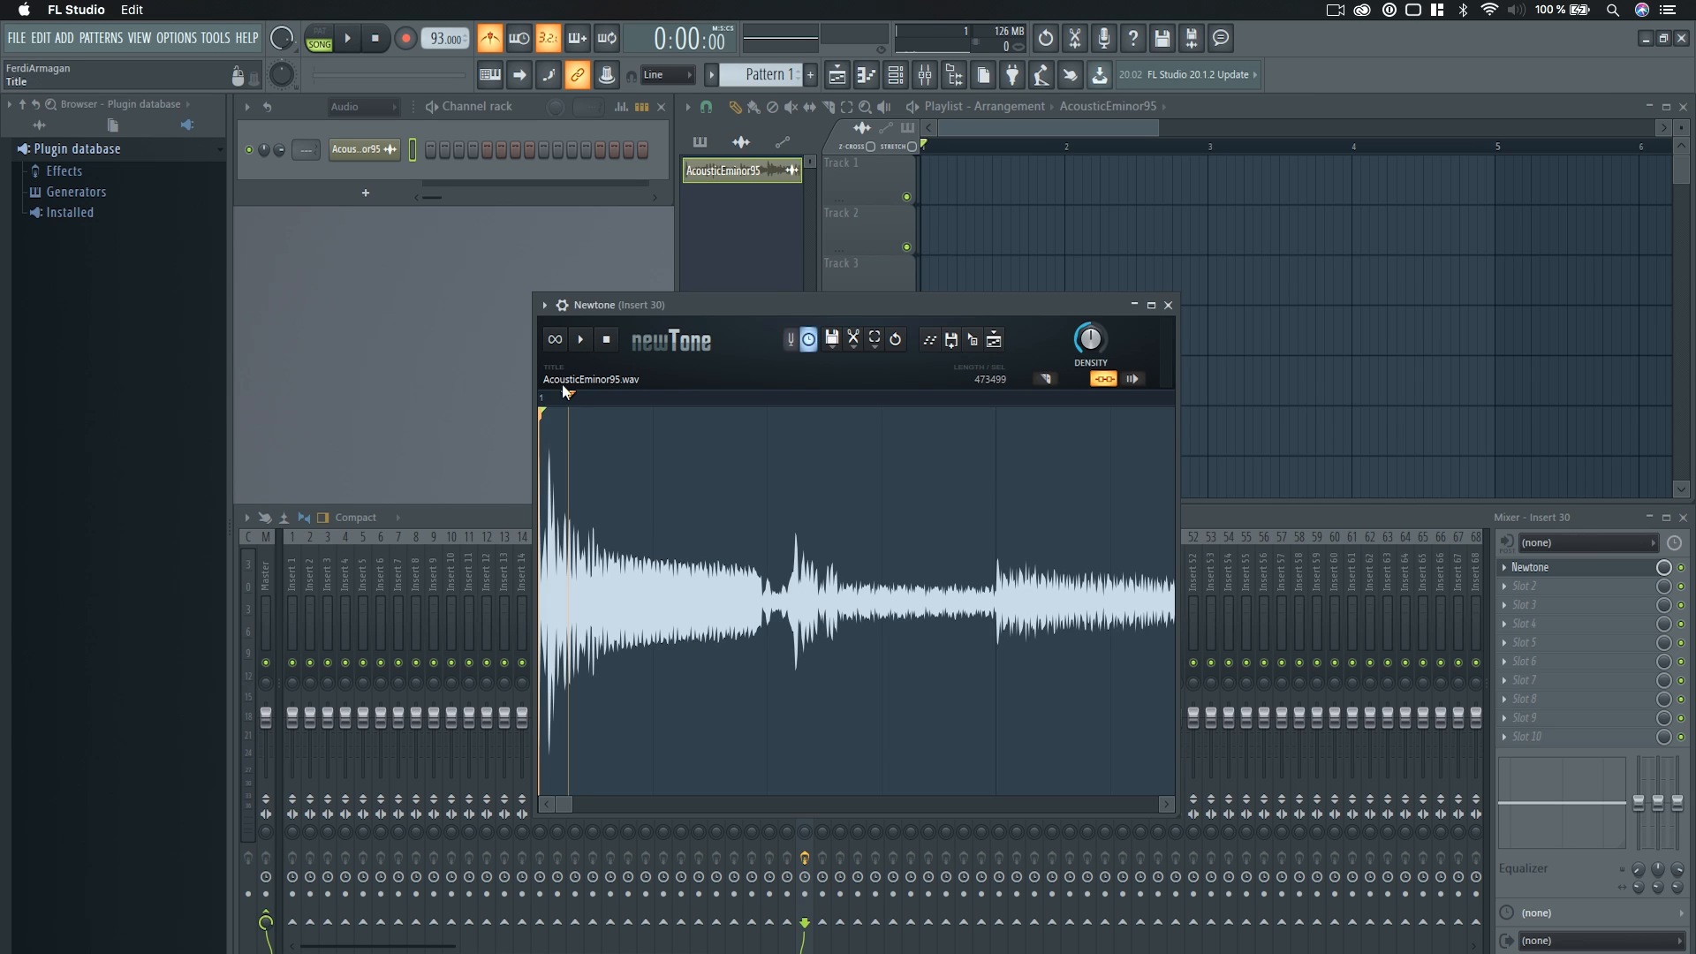
pyautogui.moveTo(568, 400); pyautogui.dragTo(532, 426)
# Add warp markers in bar 1 at the second-beat transient and at the louder transient following it.
pyautogui.moveTo(571, 801); pyautogui.dragTo(671, 814)
pyautogui.scroll(5, 616, 609)
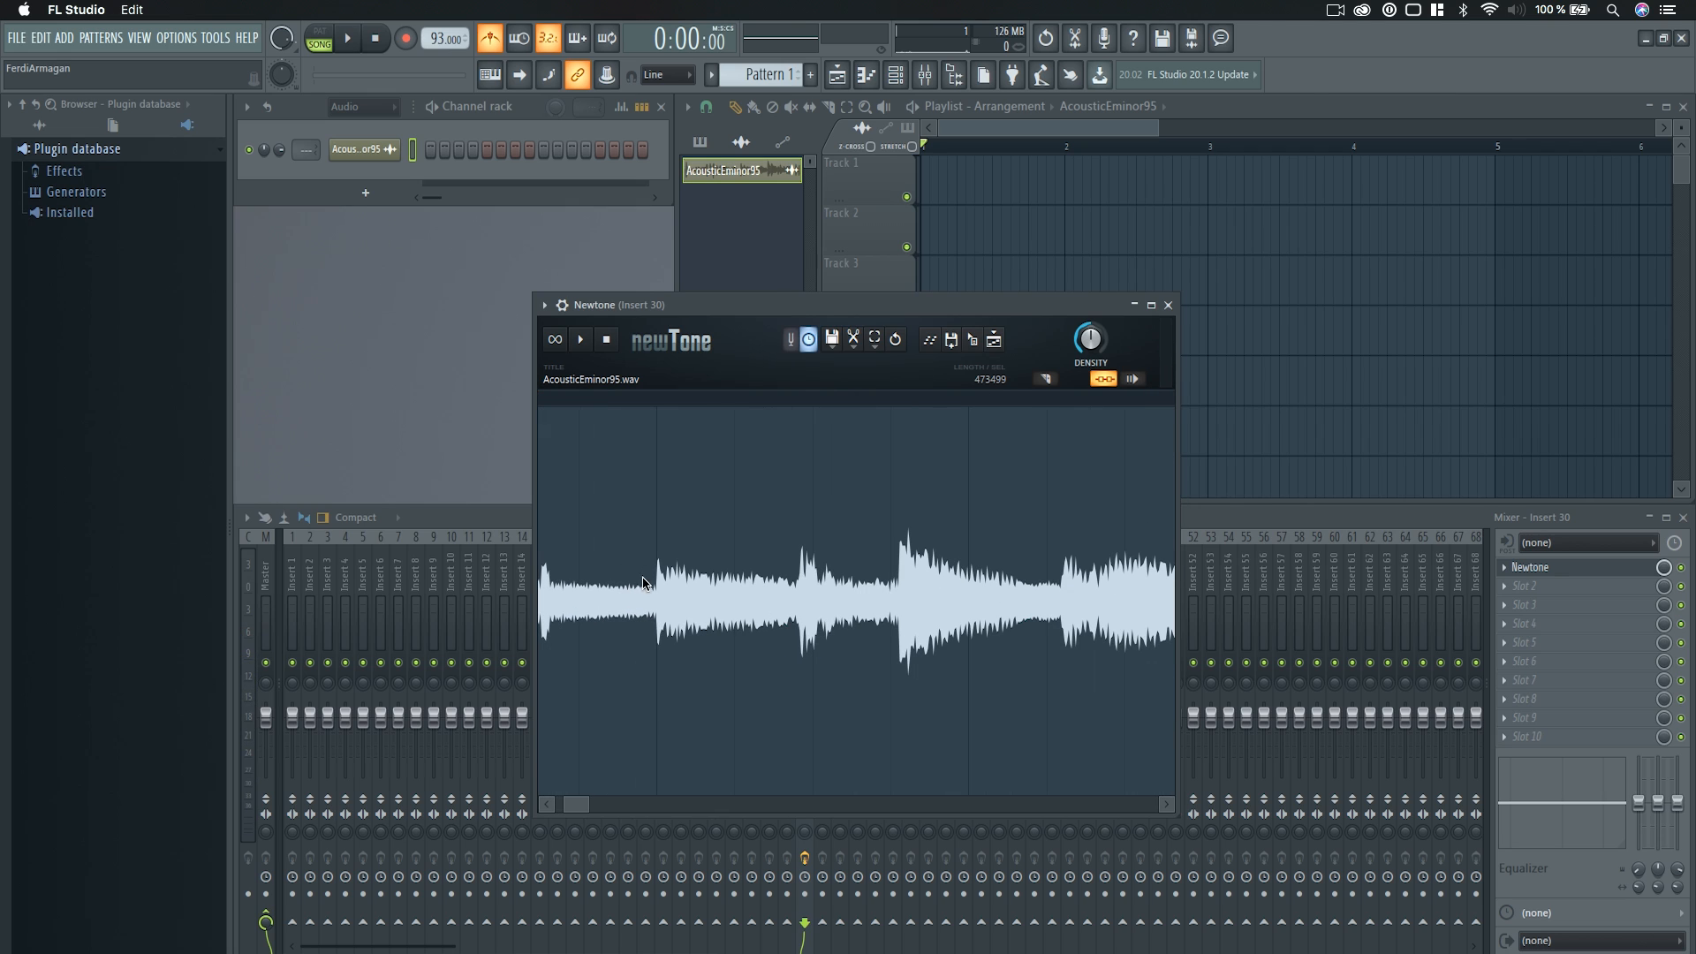
pyautogui.click(894, 566)
pyautogui.click(652, 581)
# Add a warp marker at the tall peak just before bar 2 and shift it onto the bar 2 line.
pyautogui.scroll(-4, 697, 636)
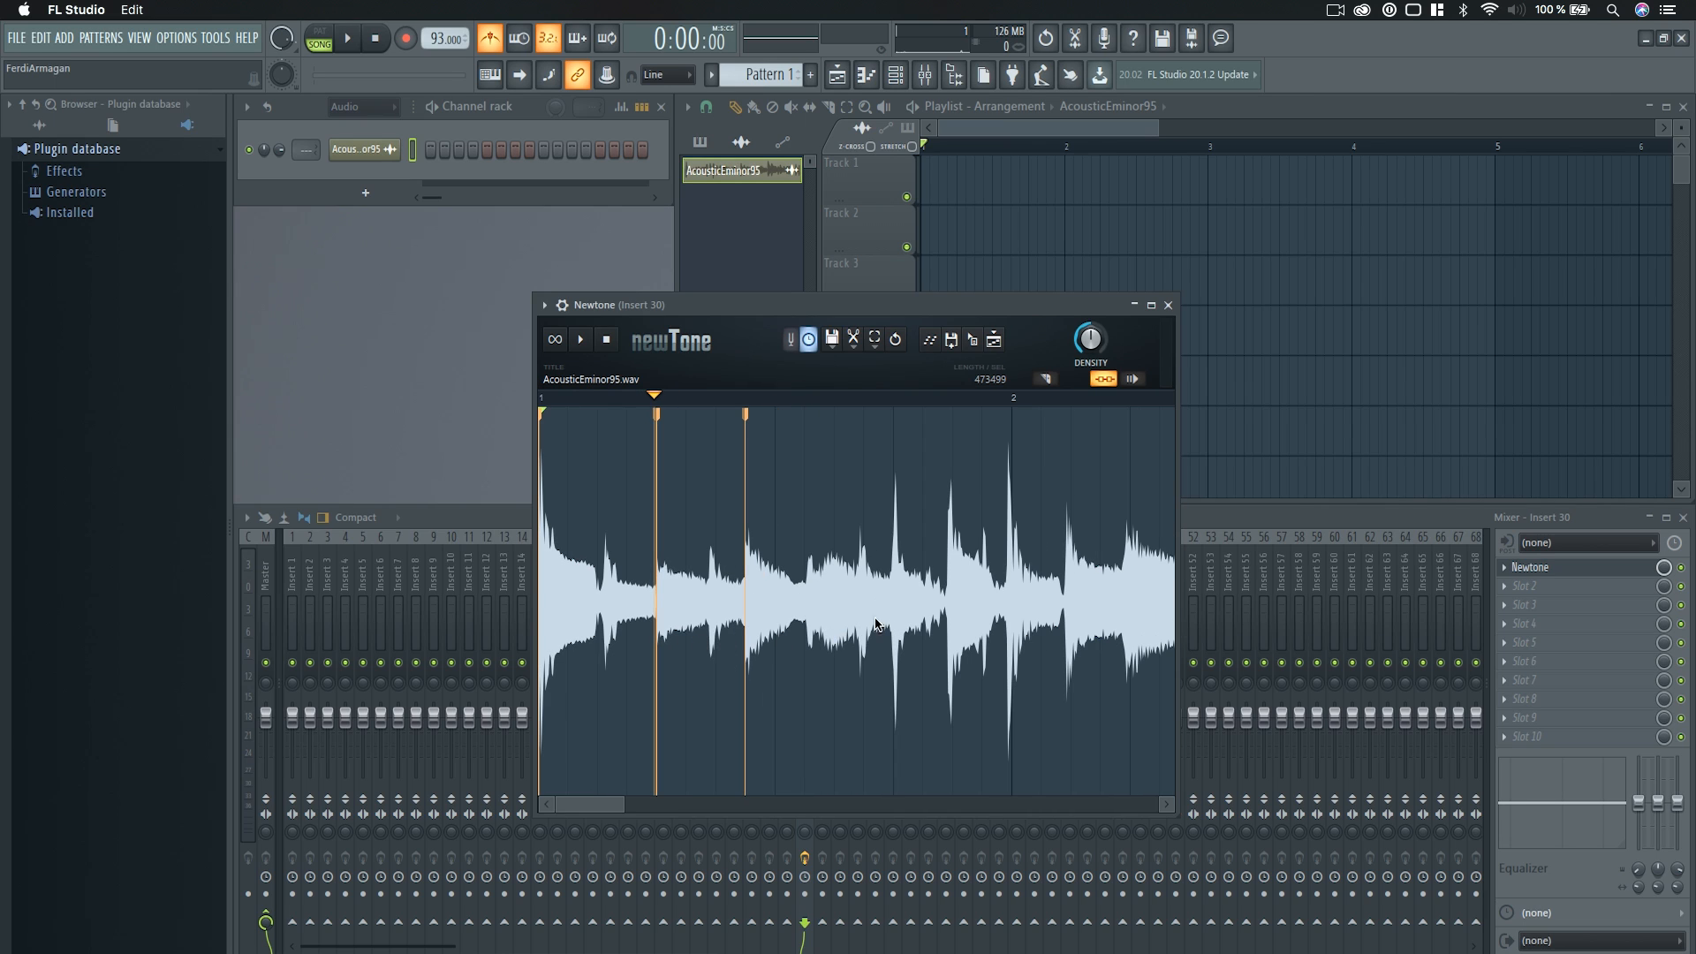
pyautogui.click(1007, 528)
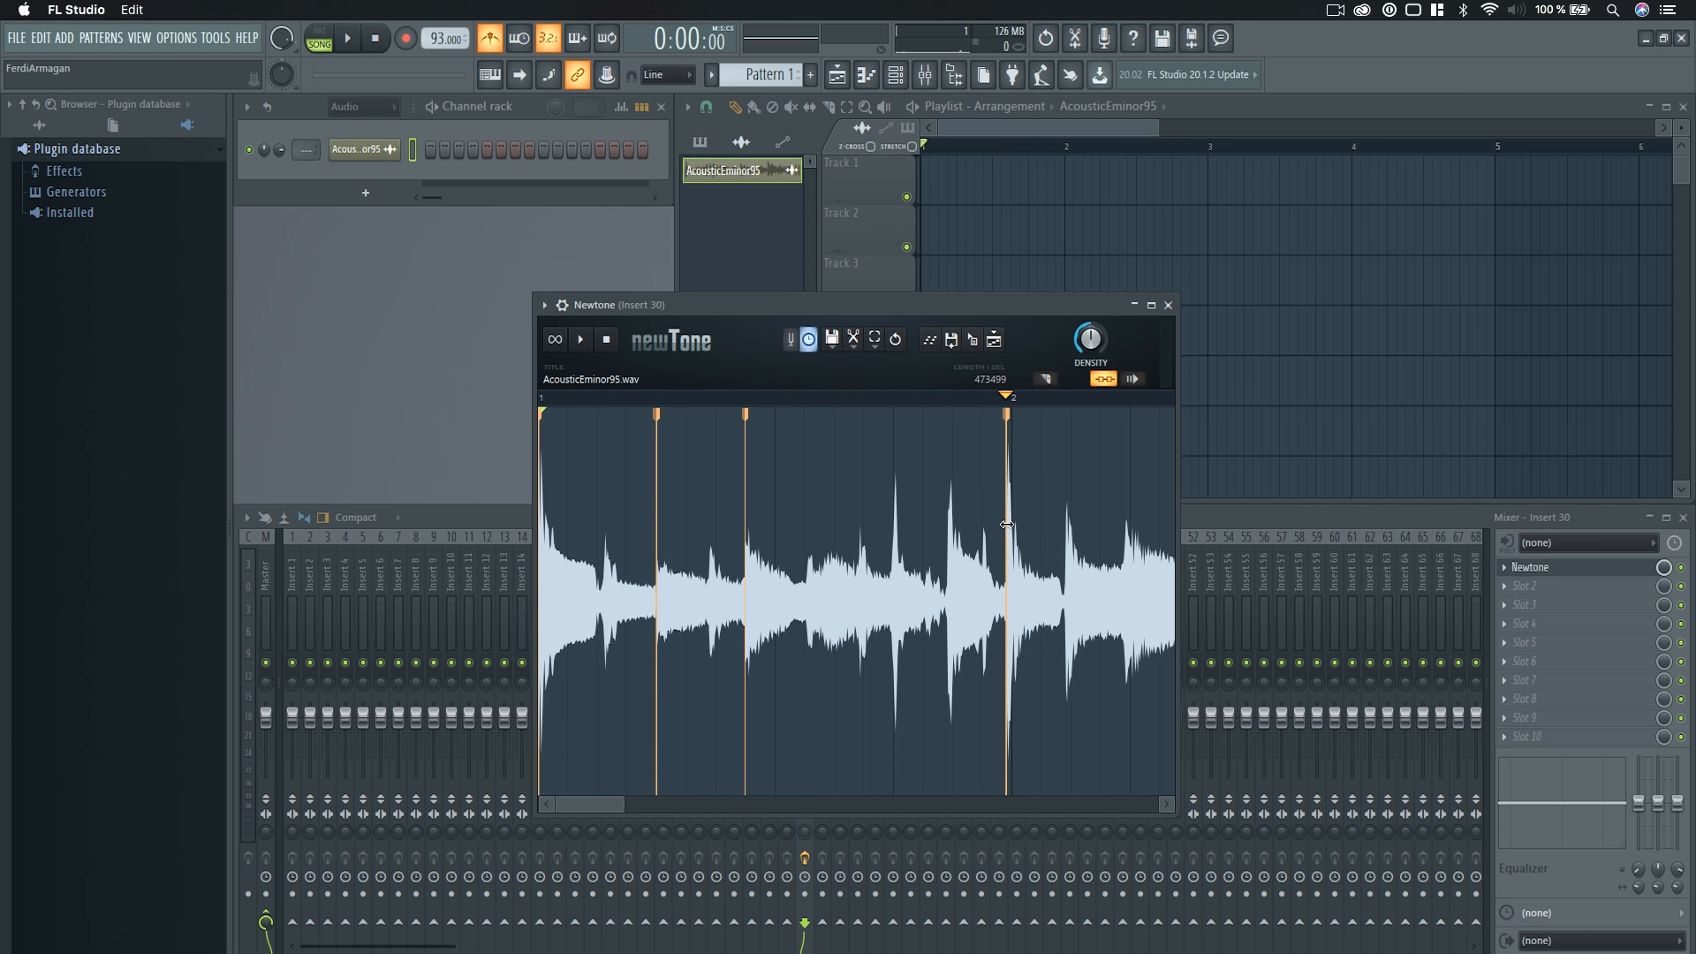
pyautogui.moveTo(1007, 536); pyautogui.dragTo(1011, 536)
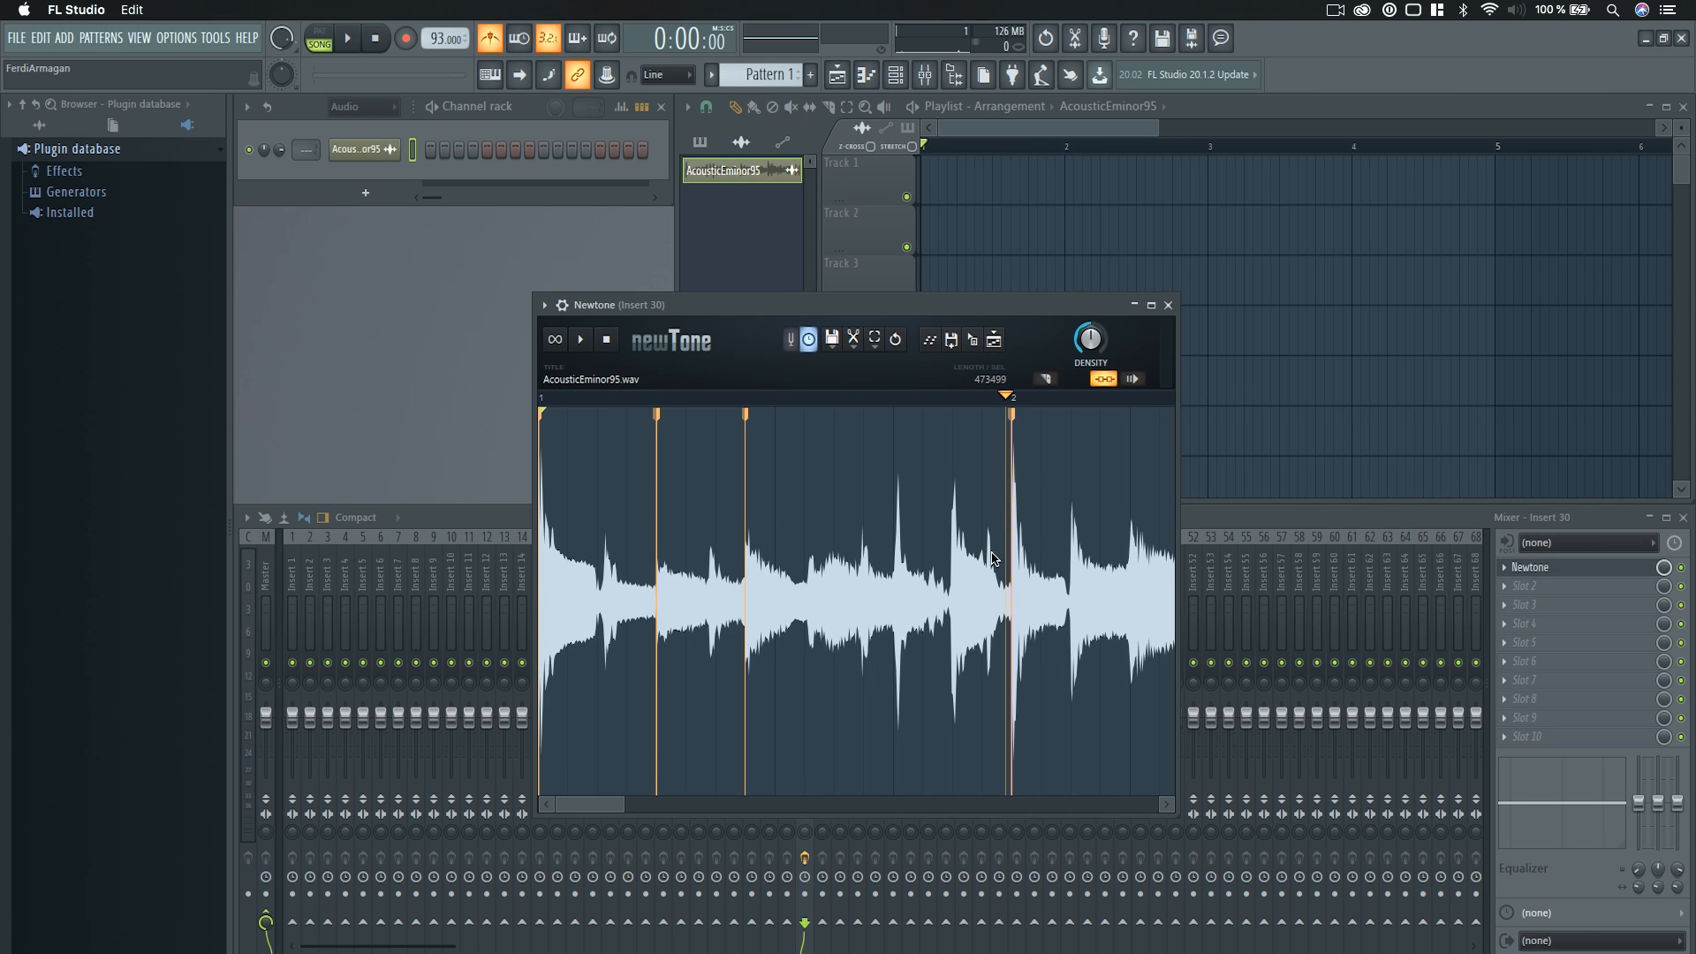
# Add warp markers in bar 1 at the tall fourth-beat peak and the softer transient just after beat 3, nudging both earlier onto the grid.
pyautogui.scroll(4, 900, 542)
pyautogui.click(896, 515)
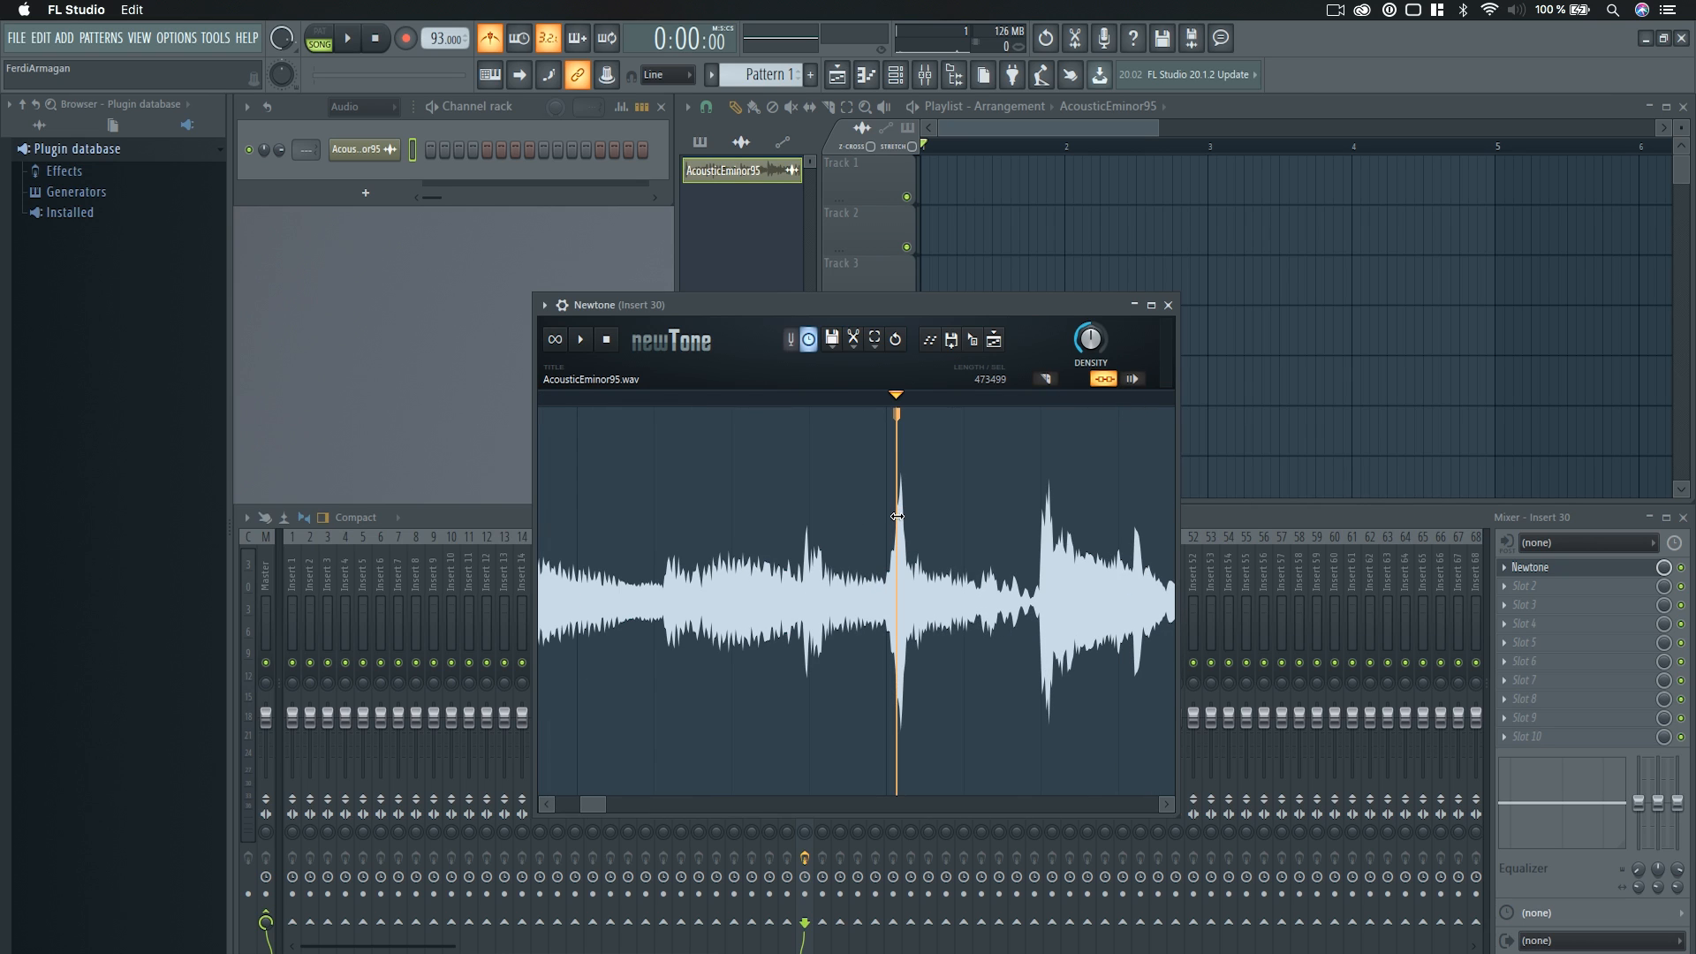
pyautogui.moveTo(900, 518); pyautogui.dragTo(893, 517)
pyautogui.scroll(-2, 903, 622)
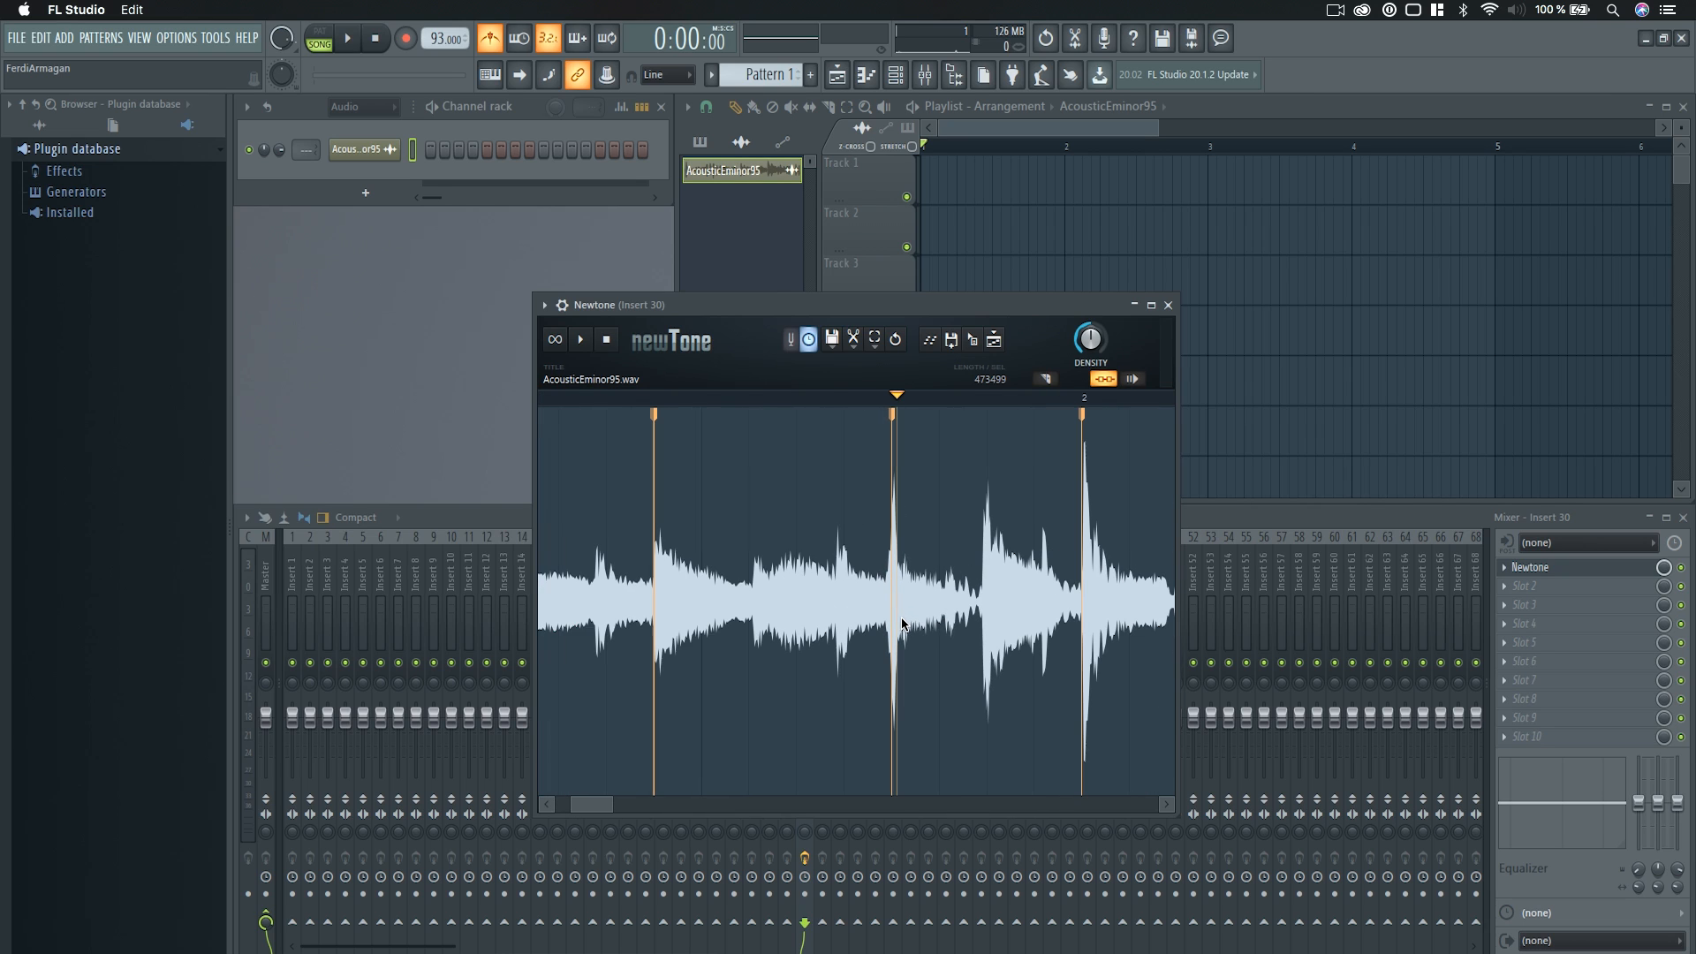
pyautogui.doubleClick(753, 572)
pyautogui.moveTo(753, 572); pyautogui.dragTo(749, 574)
pyautogui.scroll(-2, 676, 626)
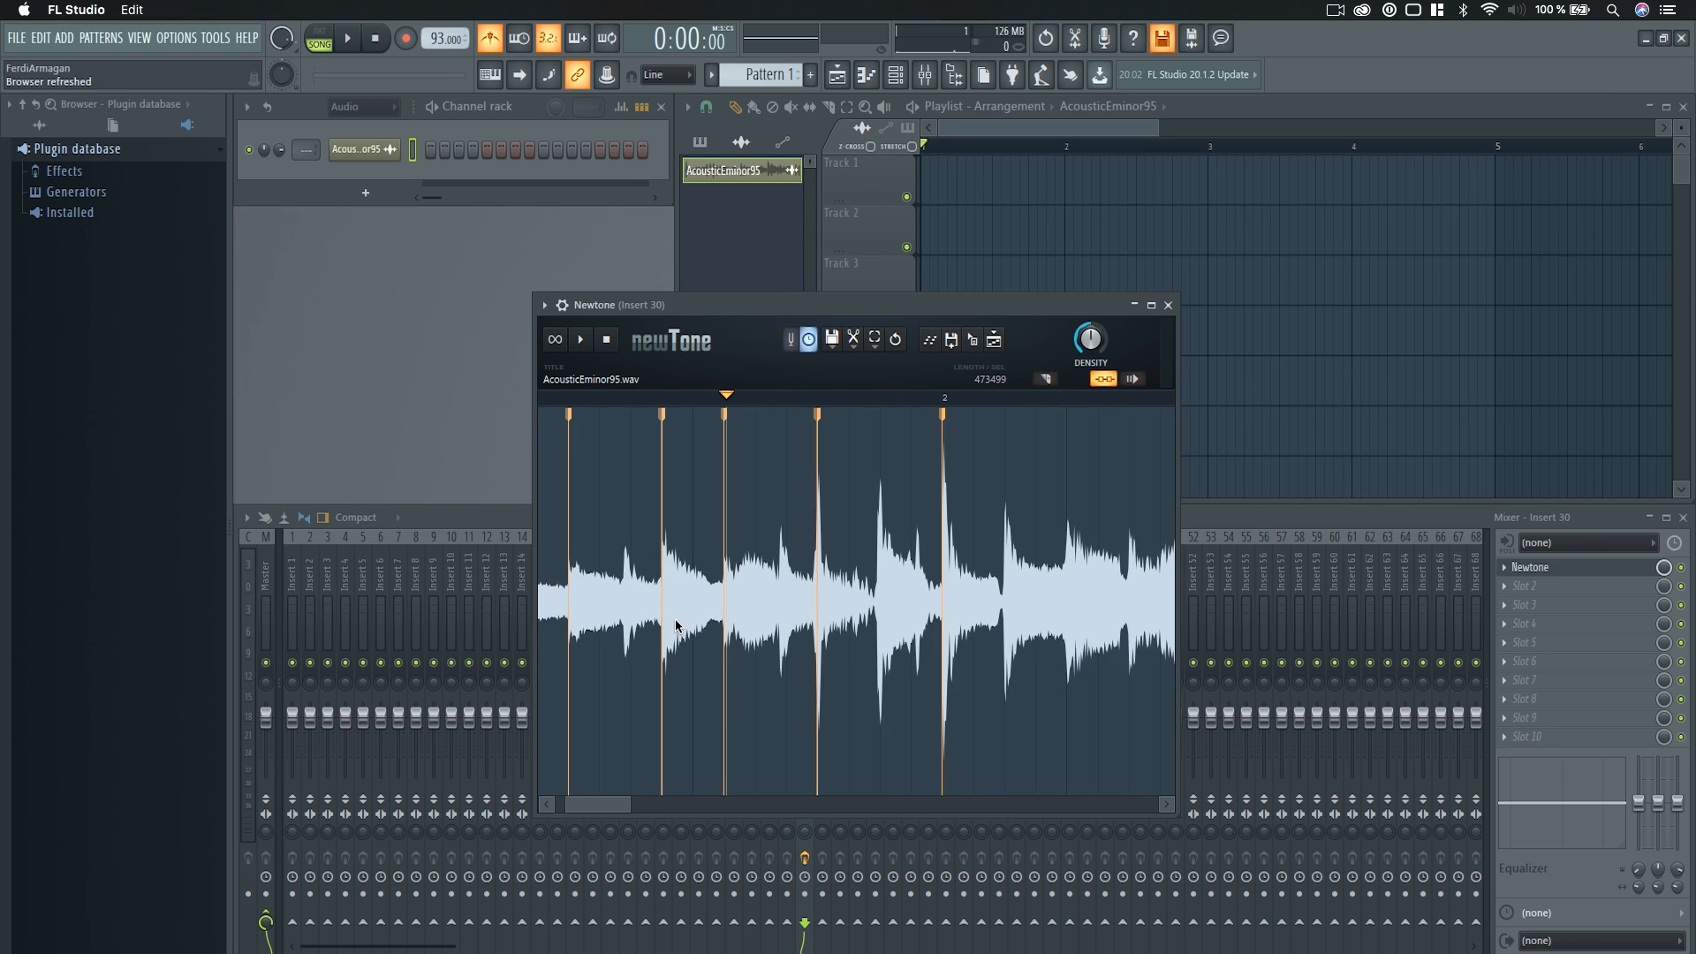
# Add warp markers in bar 1 at the transients midway between beats 2 and 3 and midway between beats 1 and 2.
pyautogui.doubleClick(624, 570)
pyautogui.scroll(-2, 647, 689)
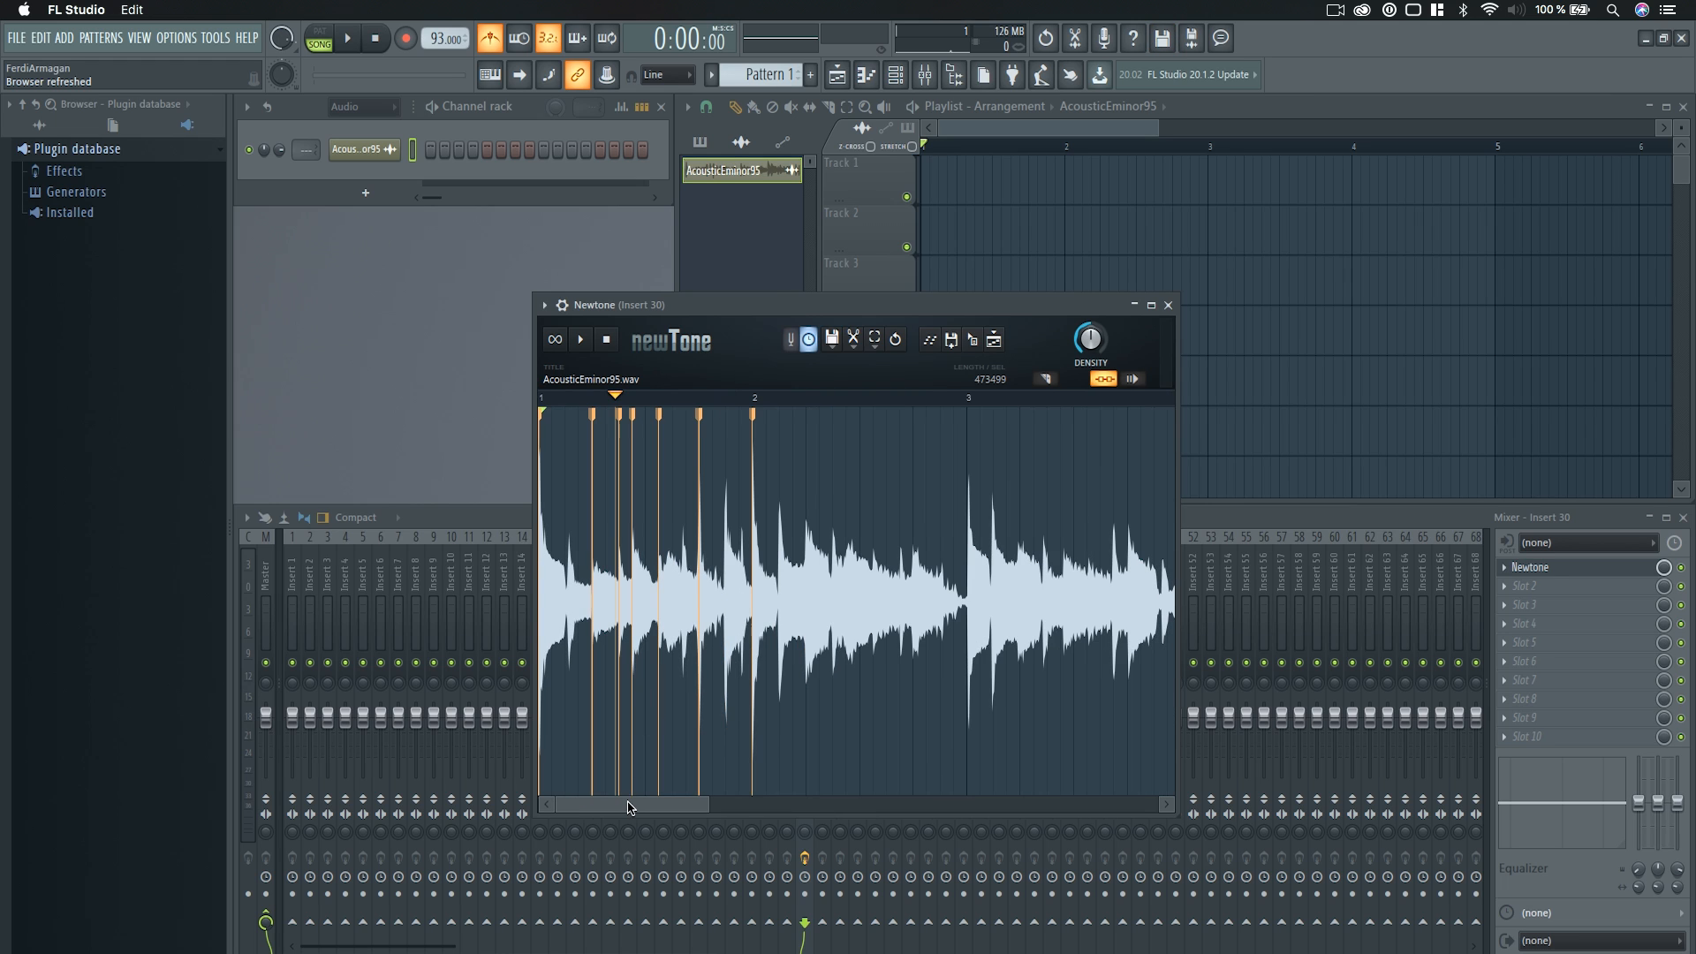
pyautogui.scroll(2, 578, 576)
pyautogui.doubleClick(579, 561)
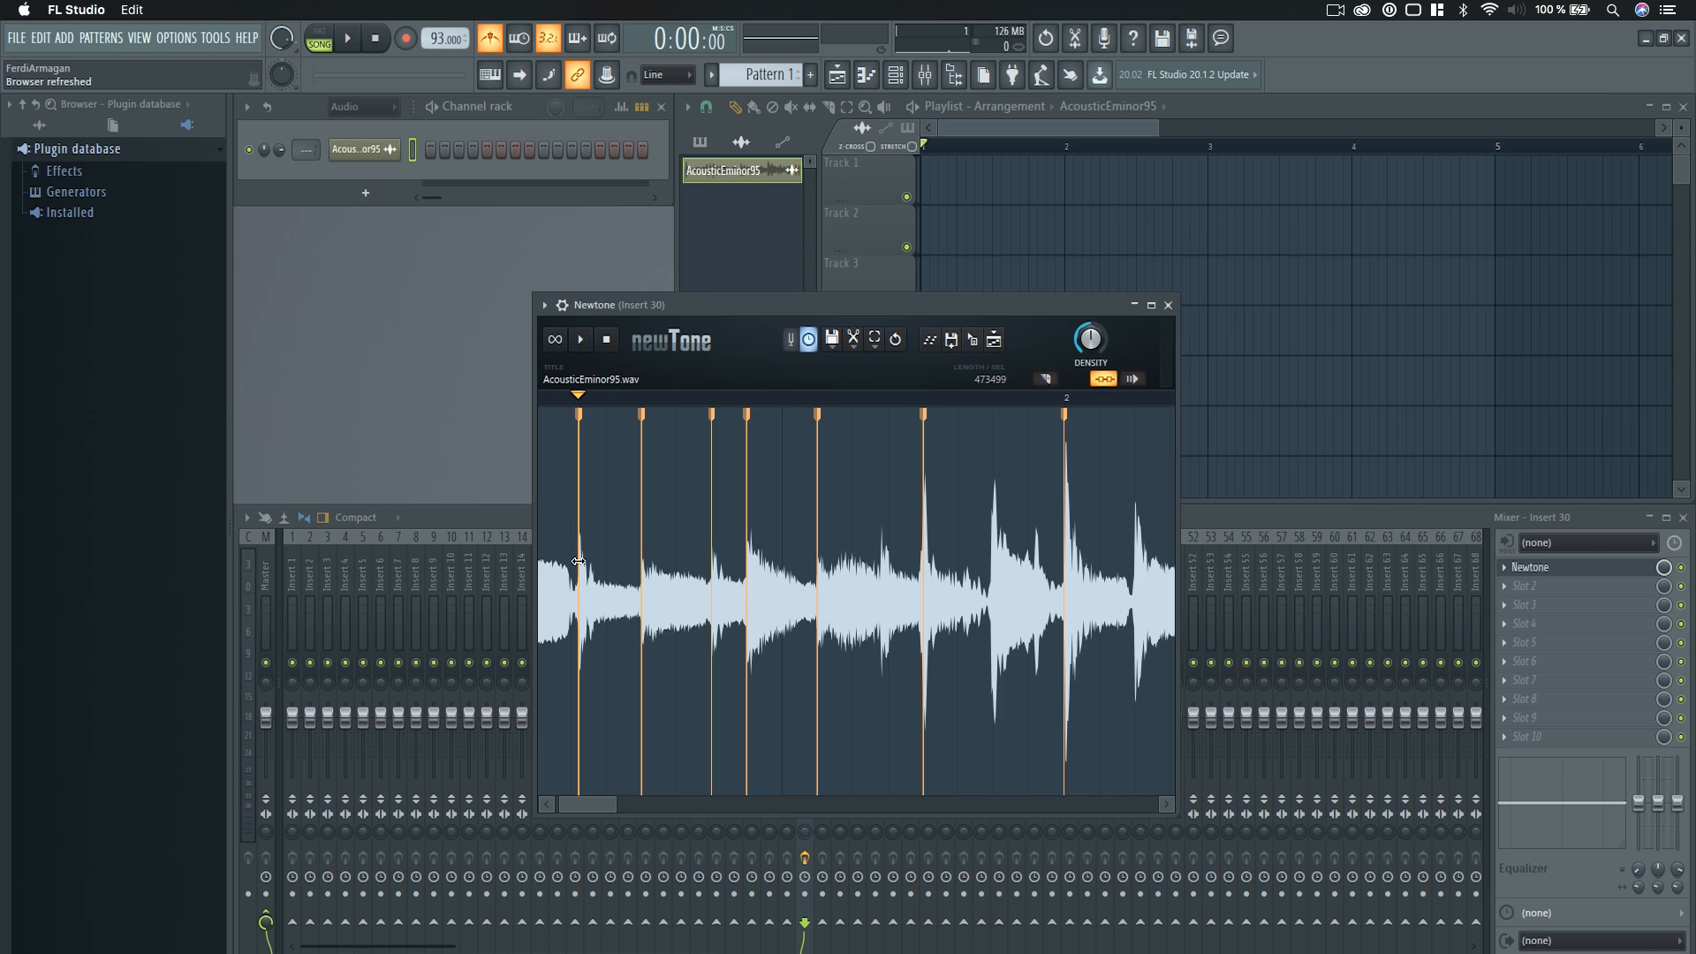
pyautogui.scroll(-2, 594, 640)
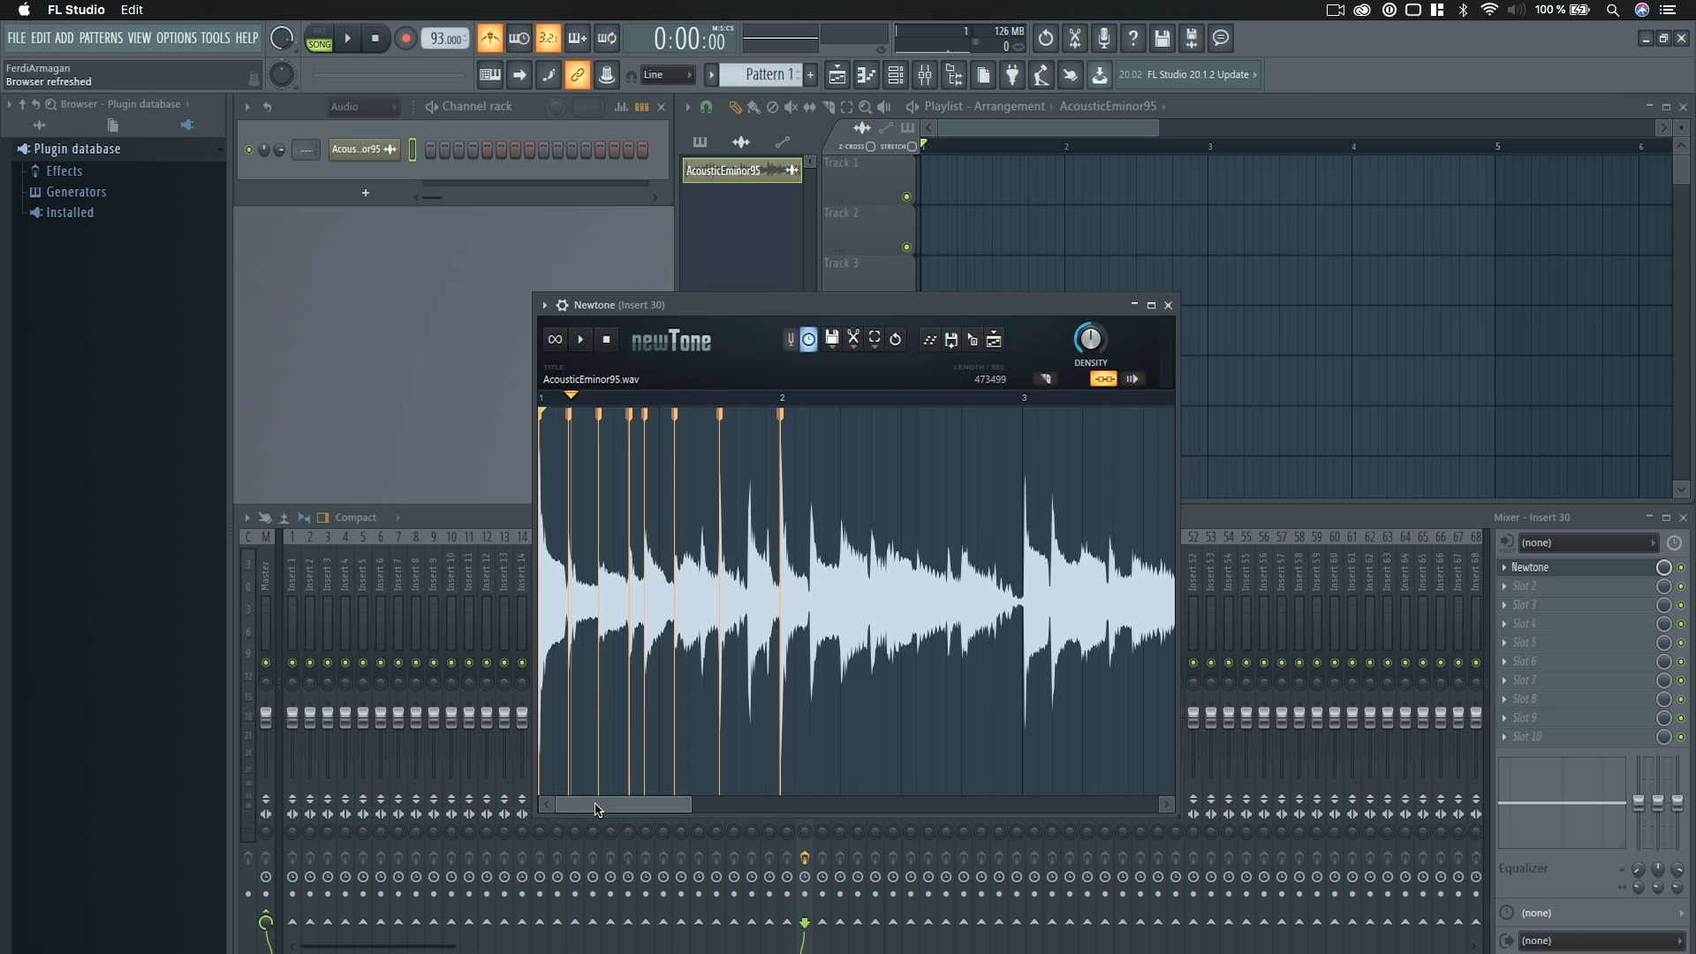
# Play back the warped first bar inside Newtone and stop it.
pyautogui.click(581, 340)
pyautogui.click(583, 342)
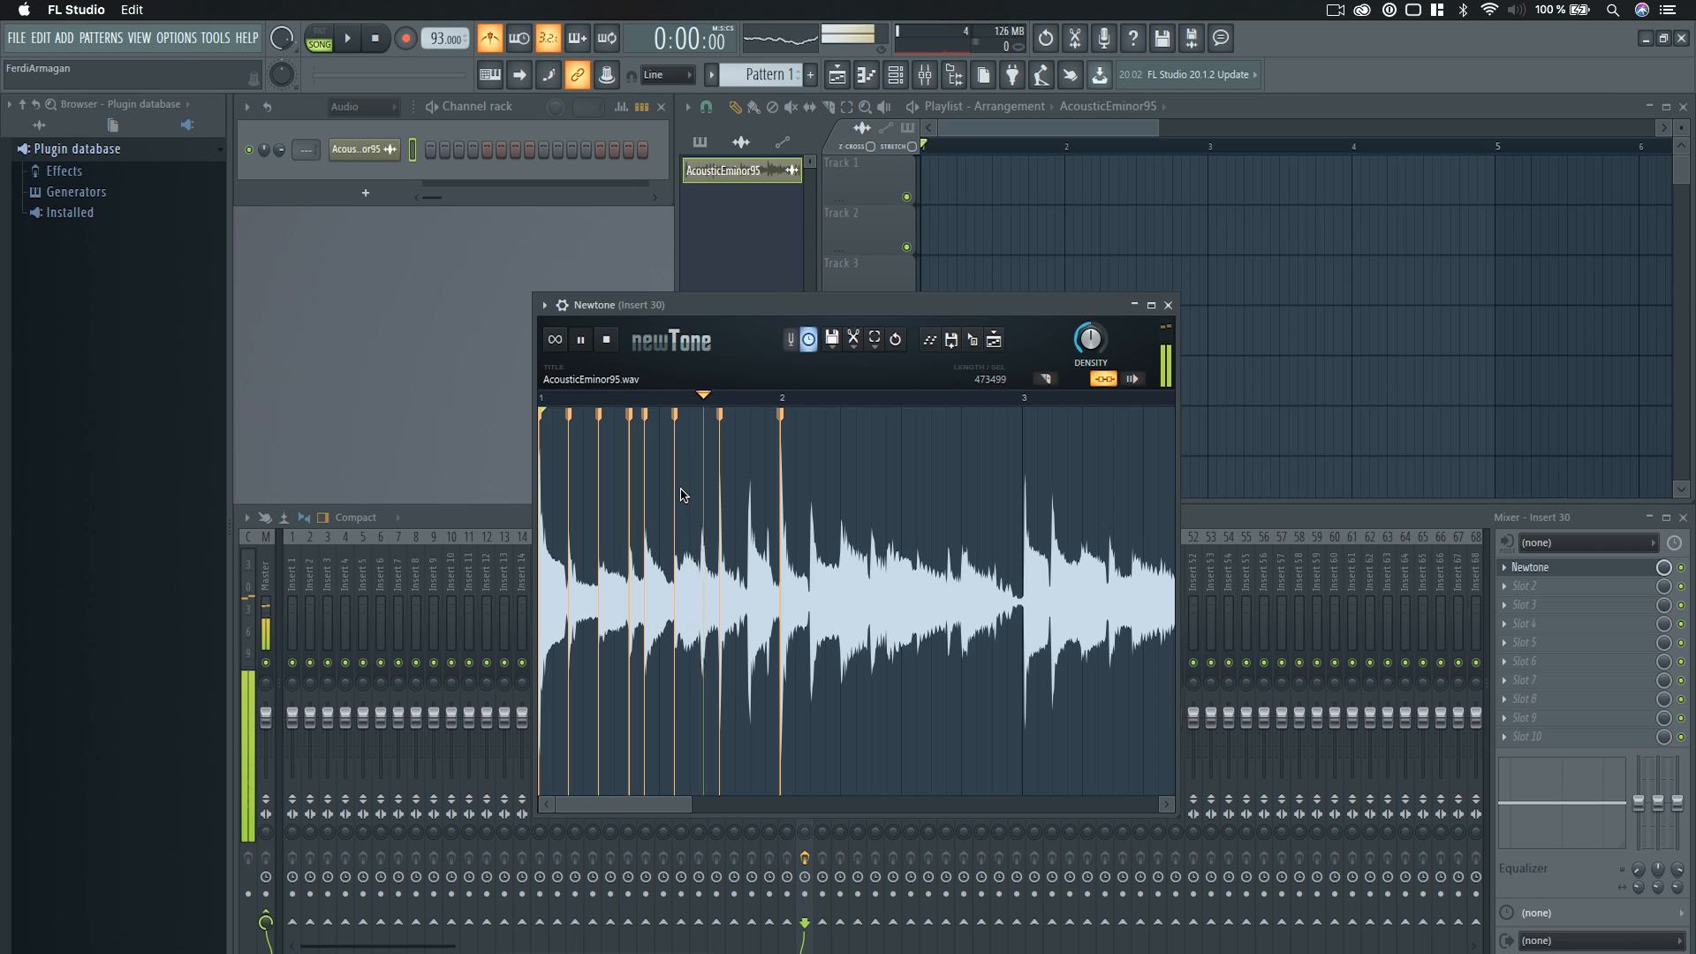
pyautogui.click(608, 341)
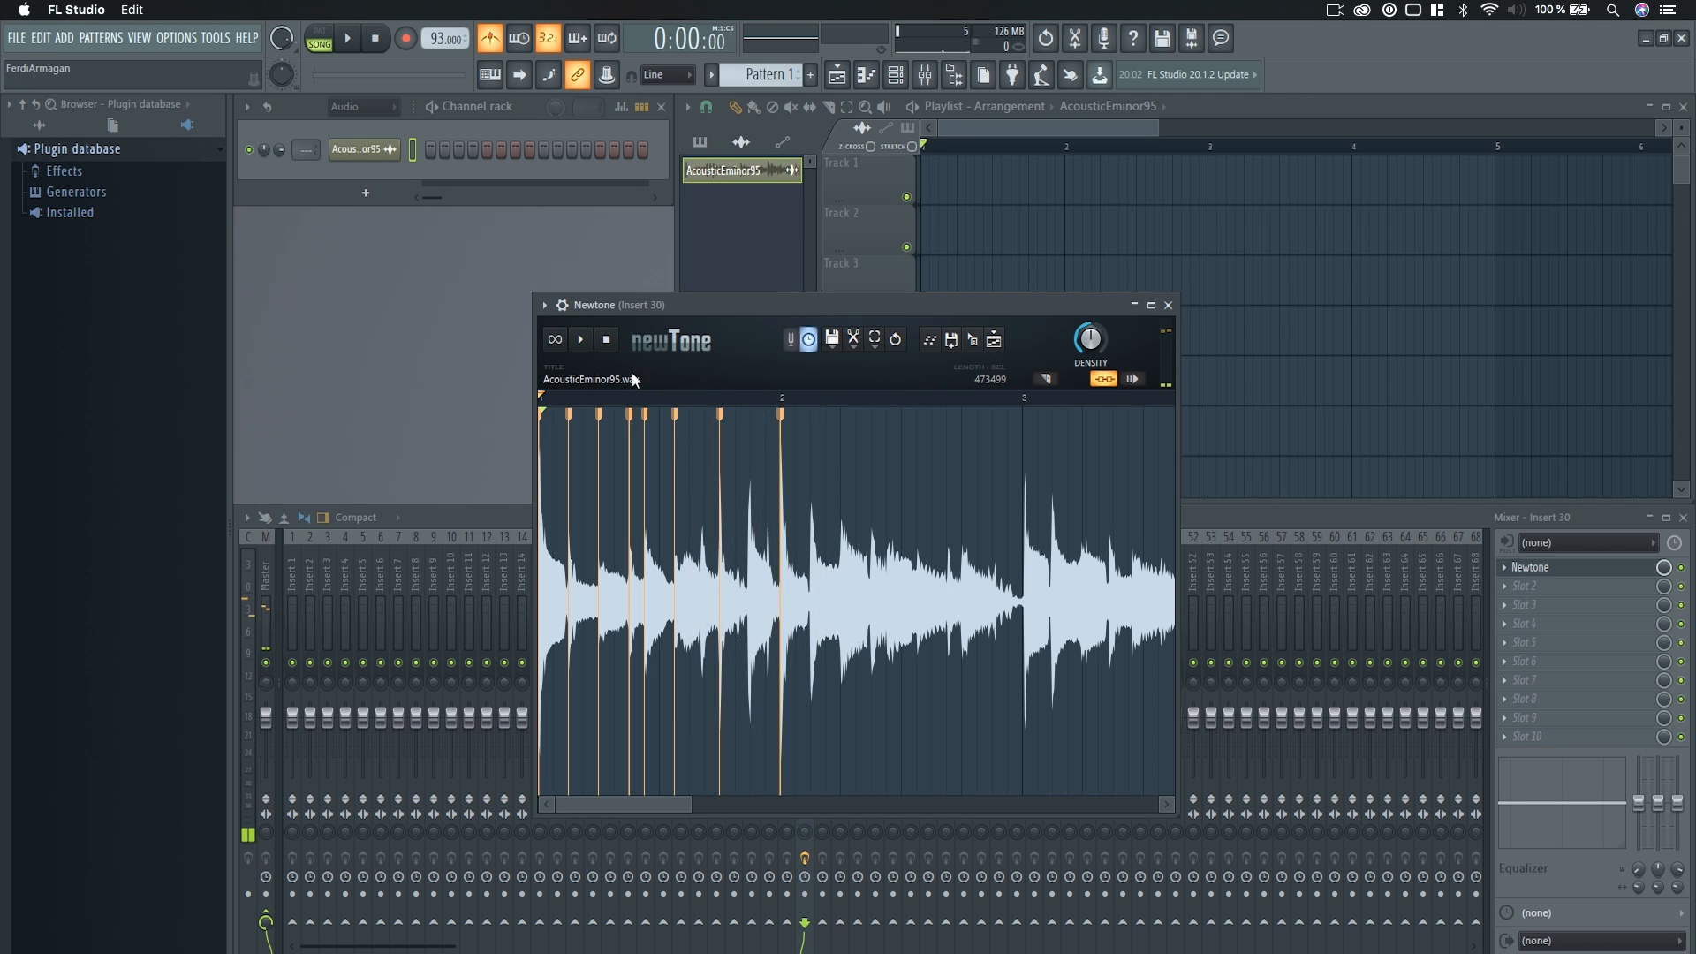
# Add a warp marker at the fourth-beat transient of bar 2.
pyautogui.scroll(2, 866, 623)
pyautogui.moveTo(626, 811); pyautogui.dragTo(641, 816)
pyautogui.scroll(2, 687, 537)
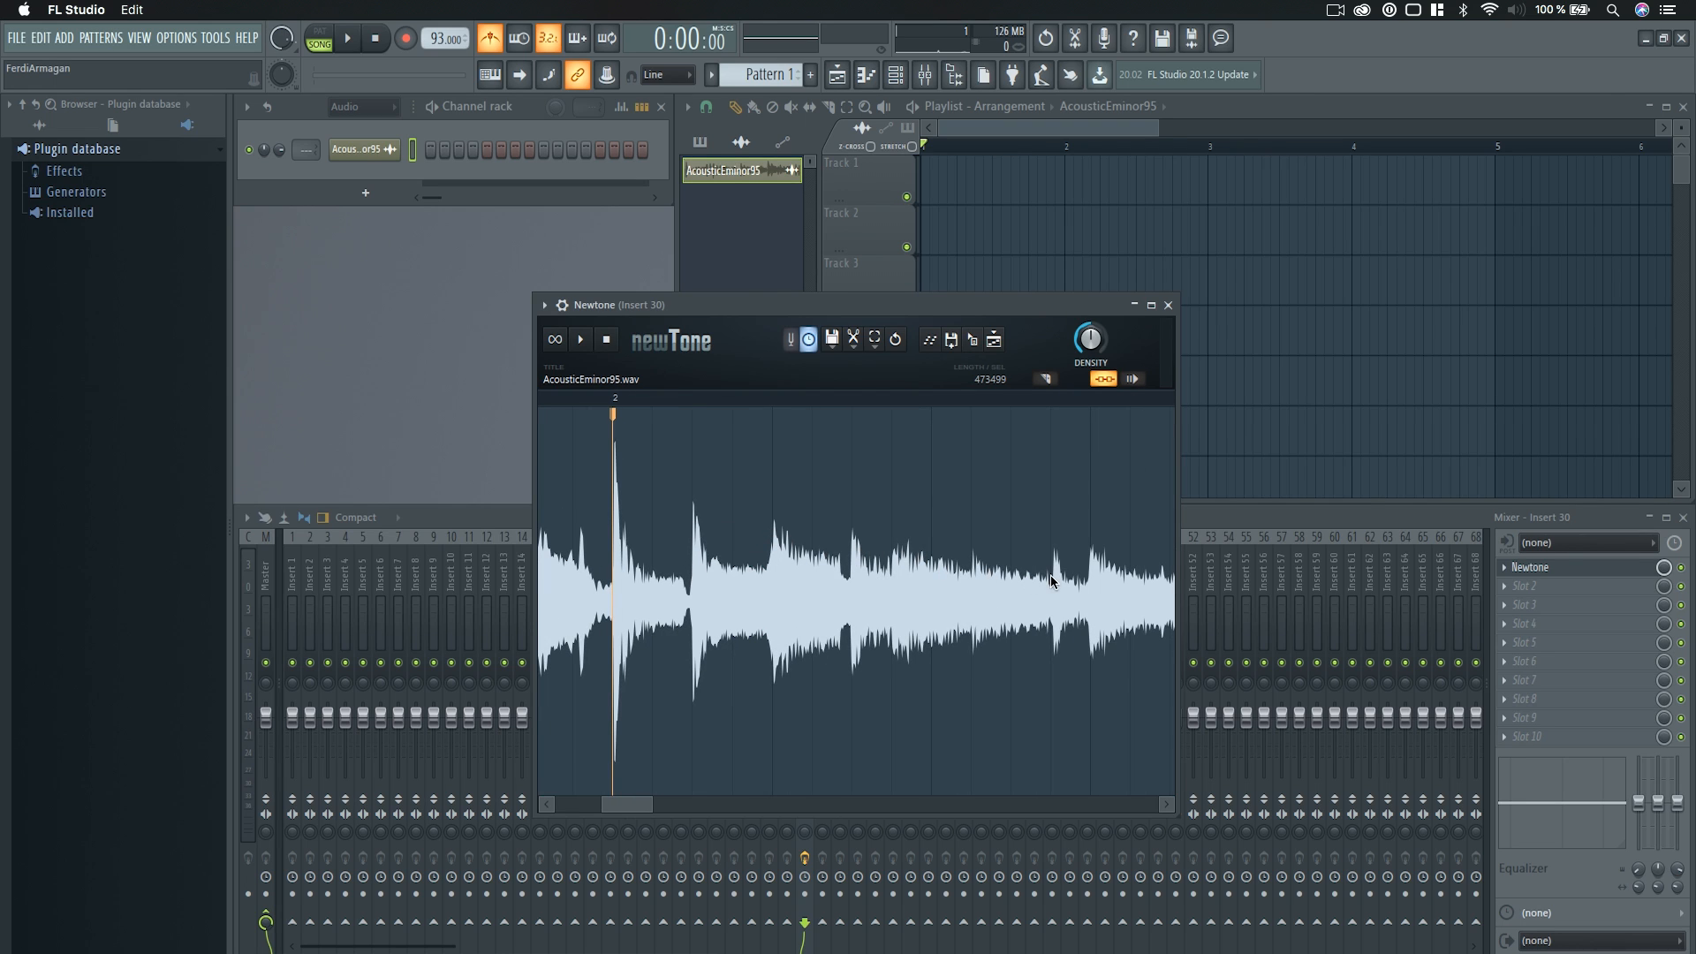
pyautogui.scroll(-4, 1092, 562)
pyautogui.scroll(2, 1040, 662)
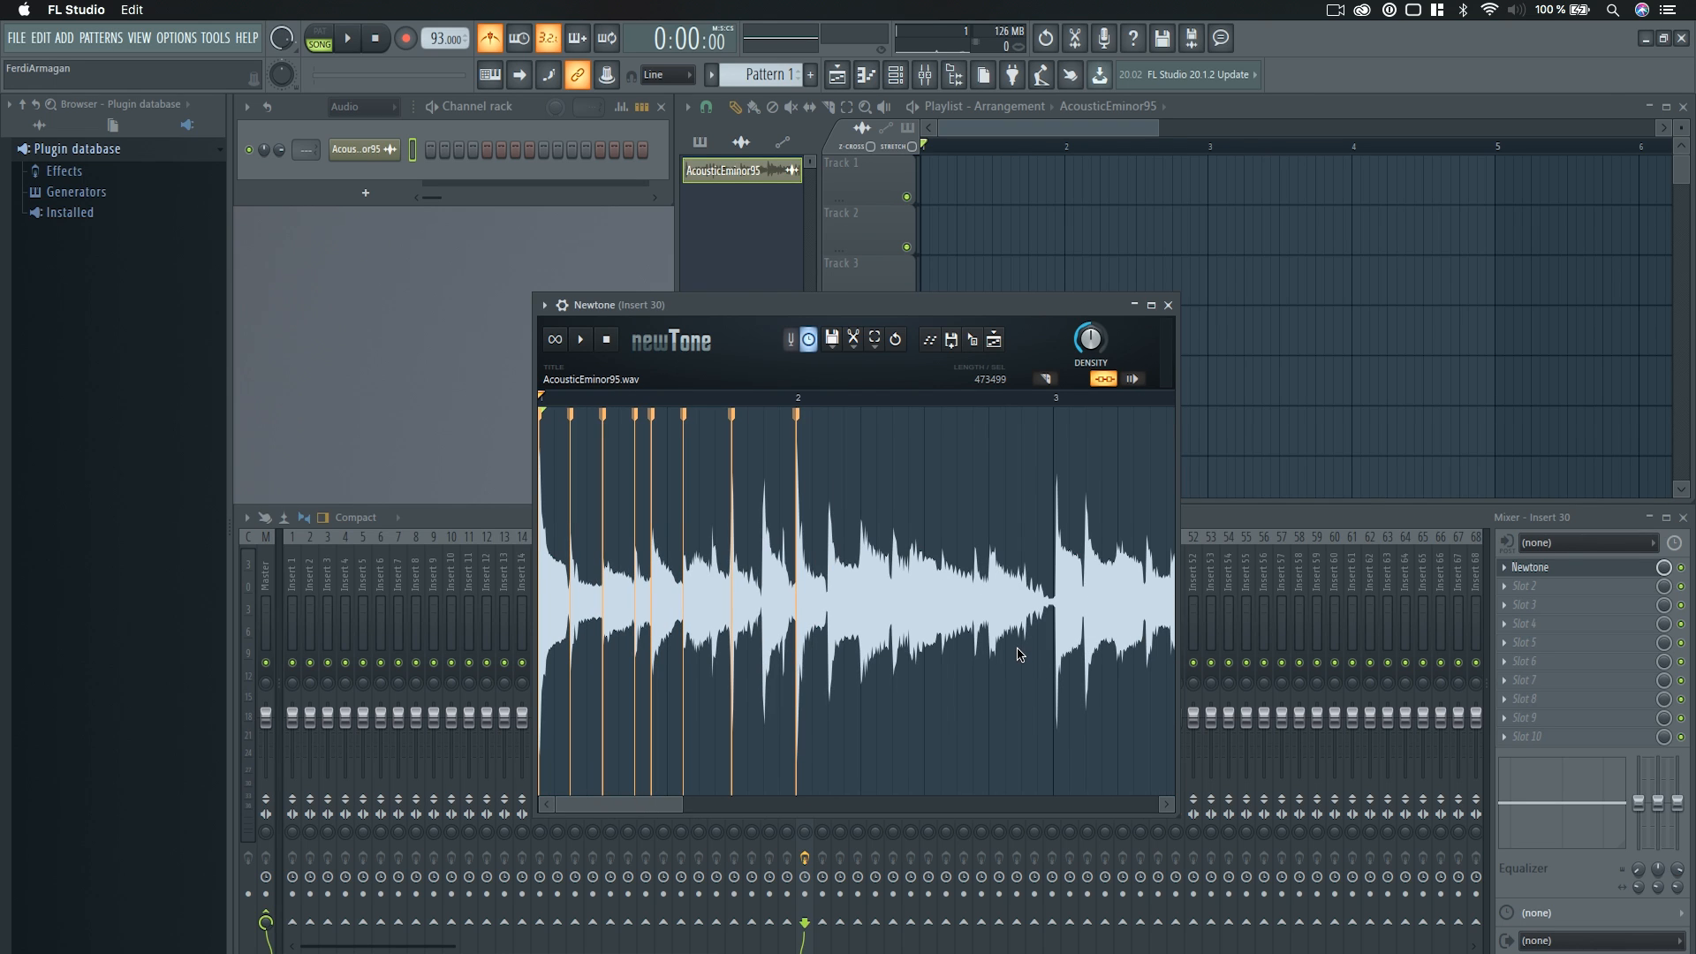
pyautogui.scroll(2, 1020, 655)
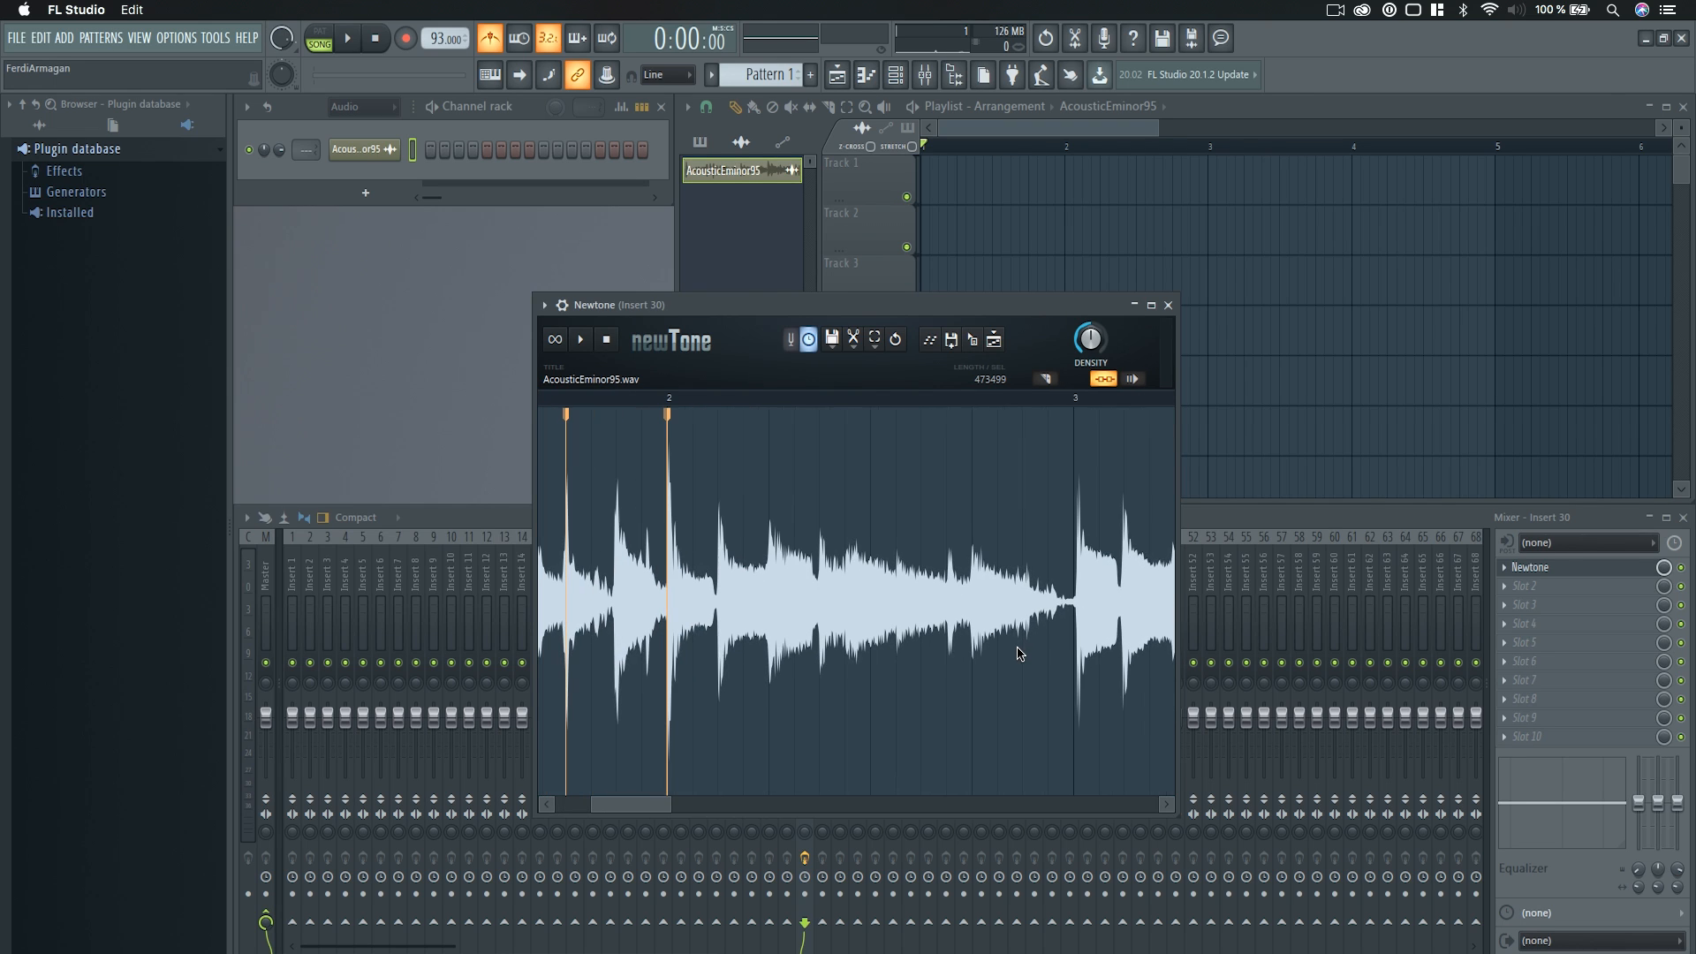
pyautogui.doubleClick(972, 563)
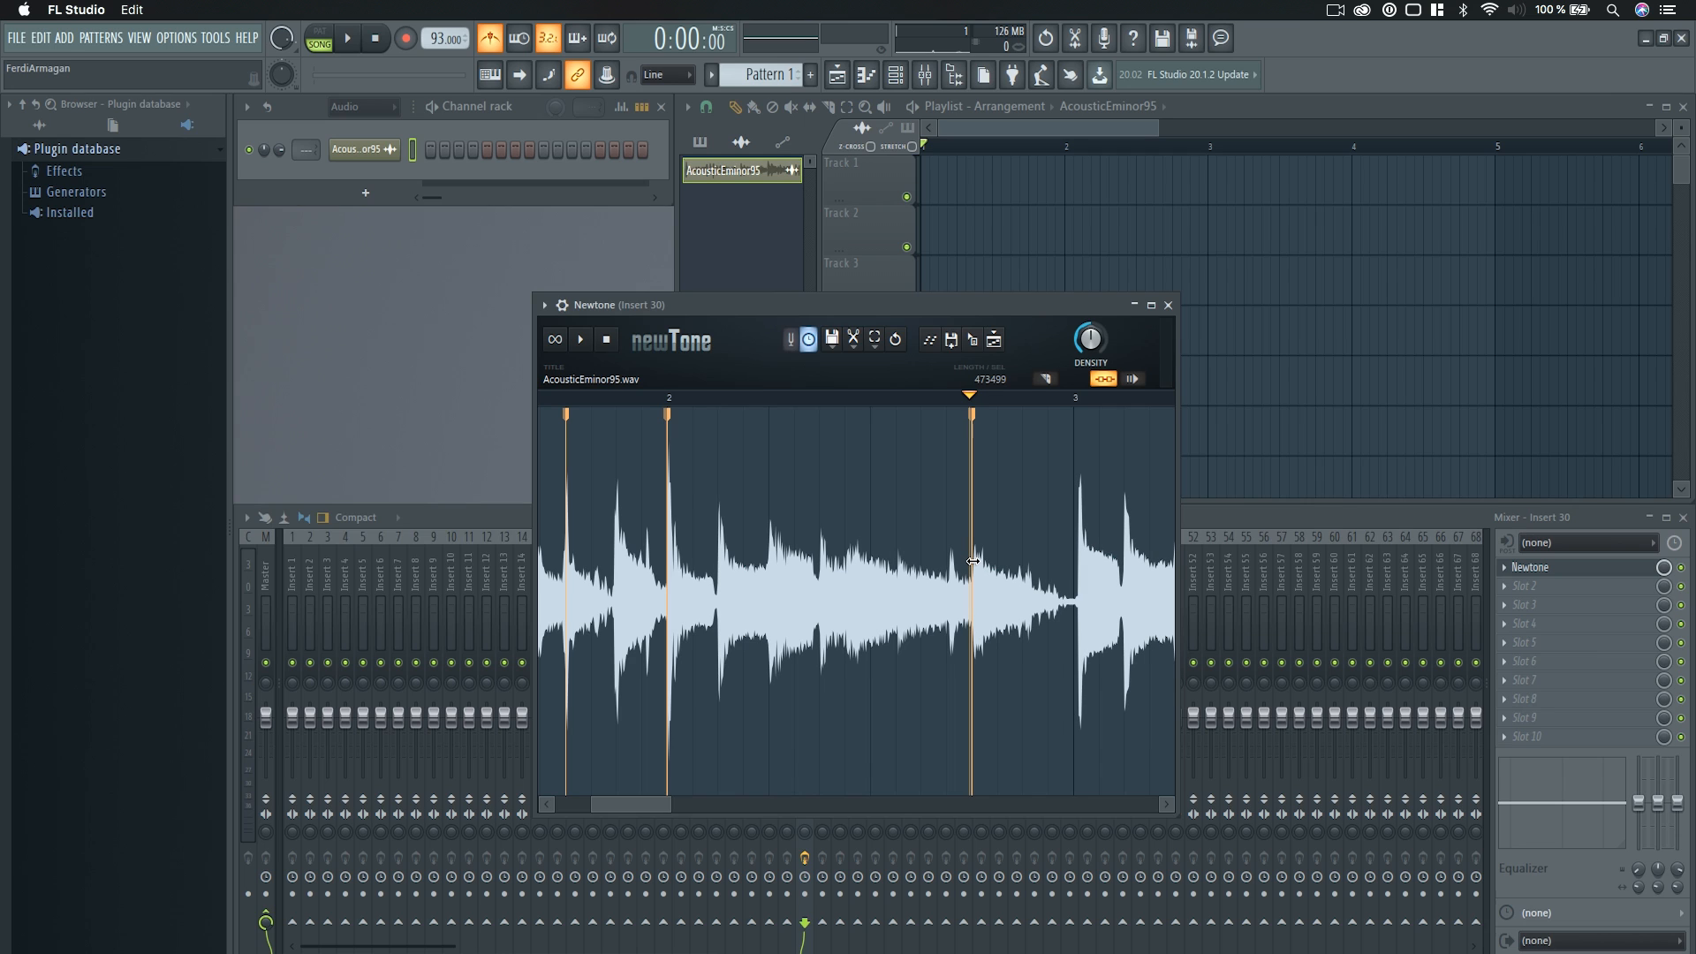
# Add warp markers in bar 2 at the second-beat transient, the sharp transient before it, and the faint transient just after beat 3.
pyautogui.scroll(2, 720, 549)
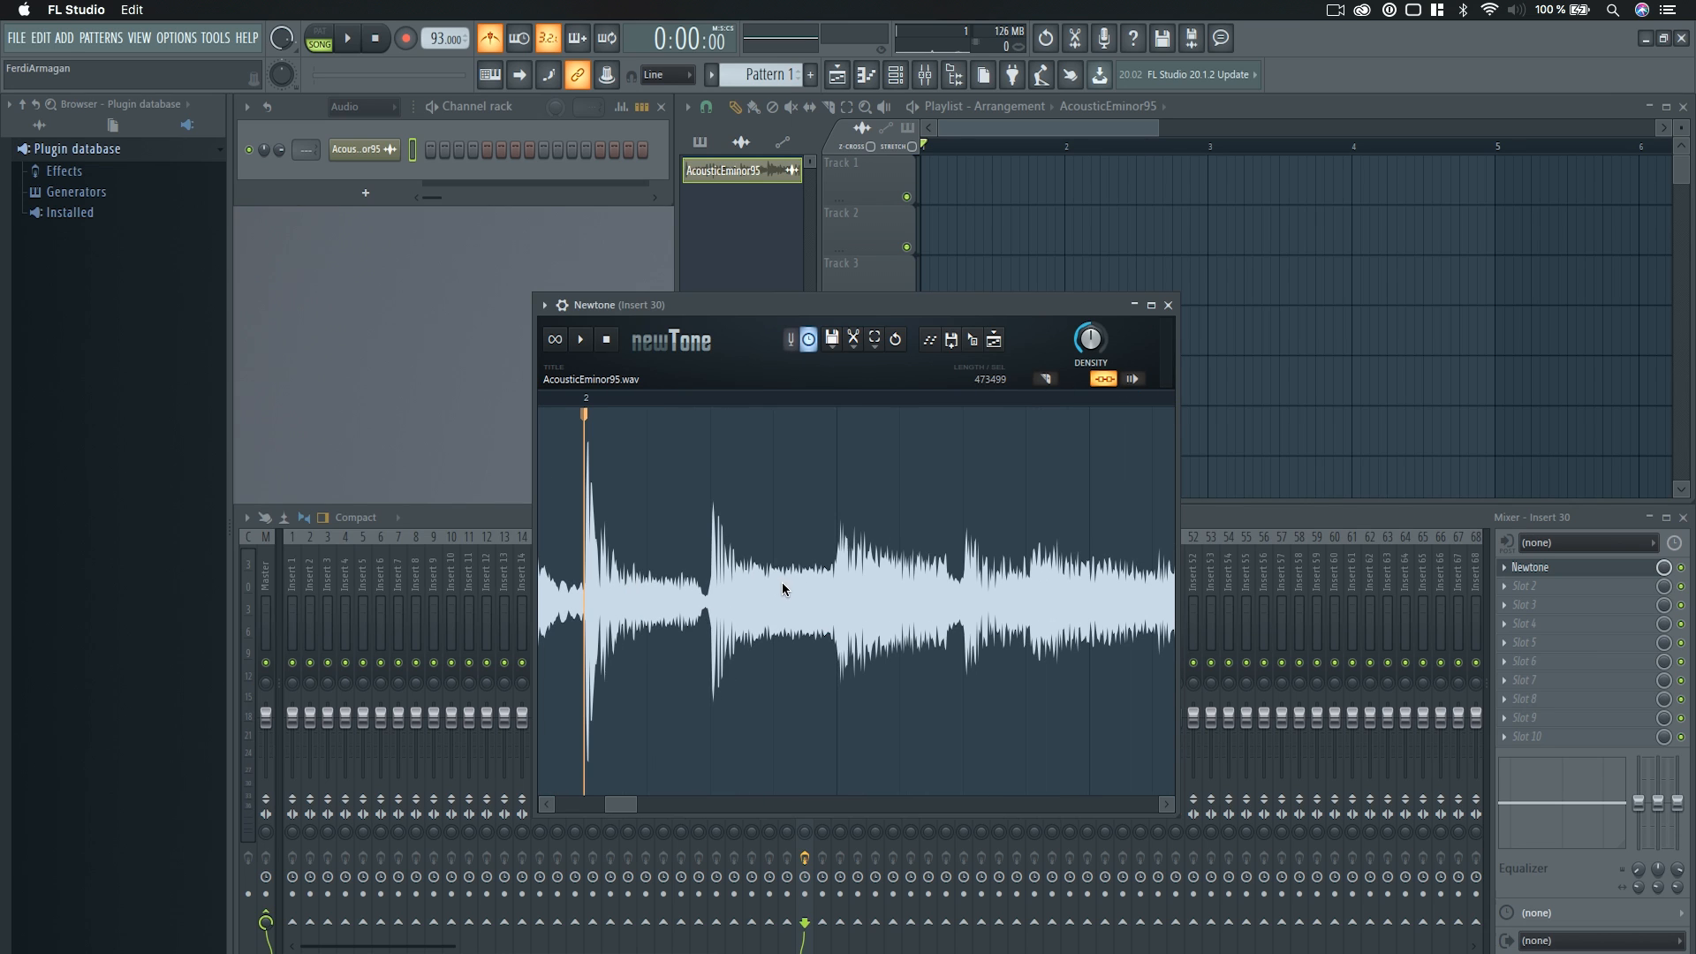
pyautogui.doubleClick(839, 541)
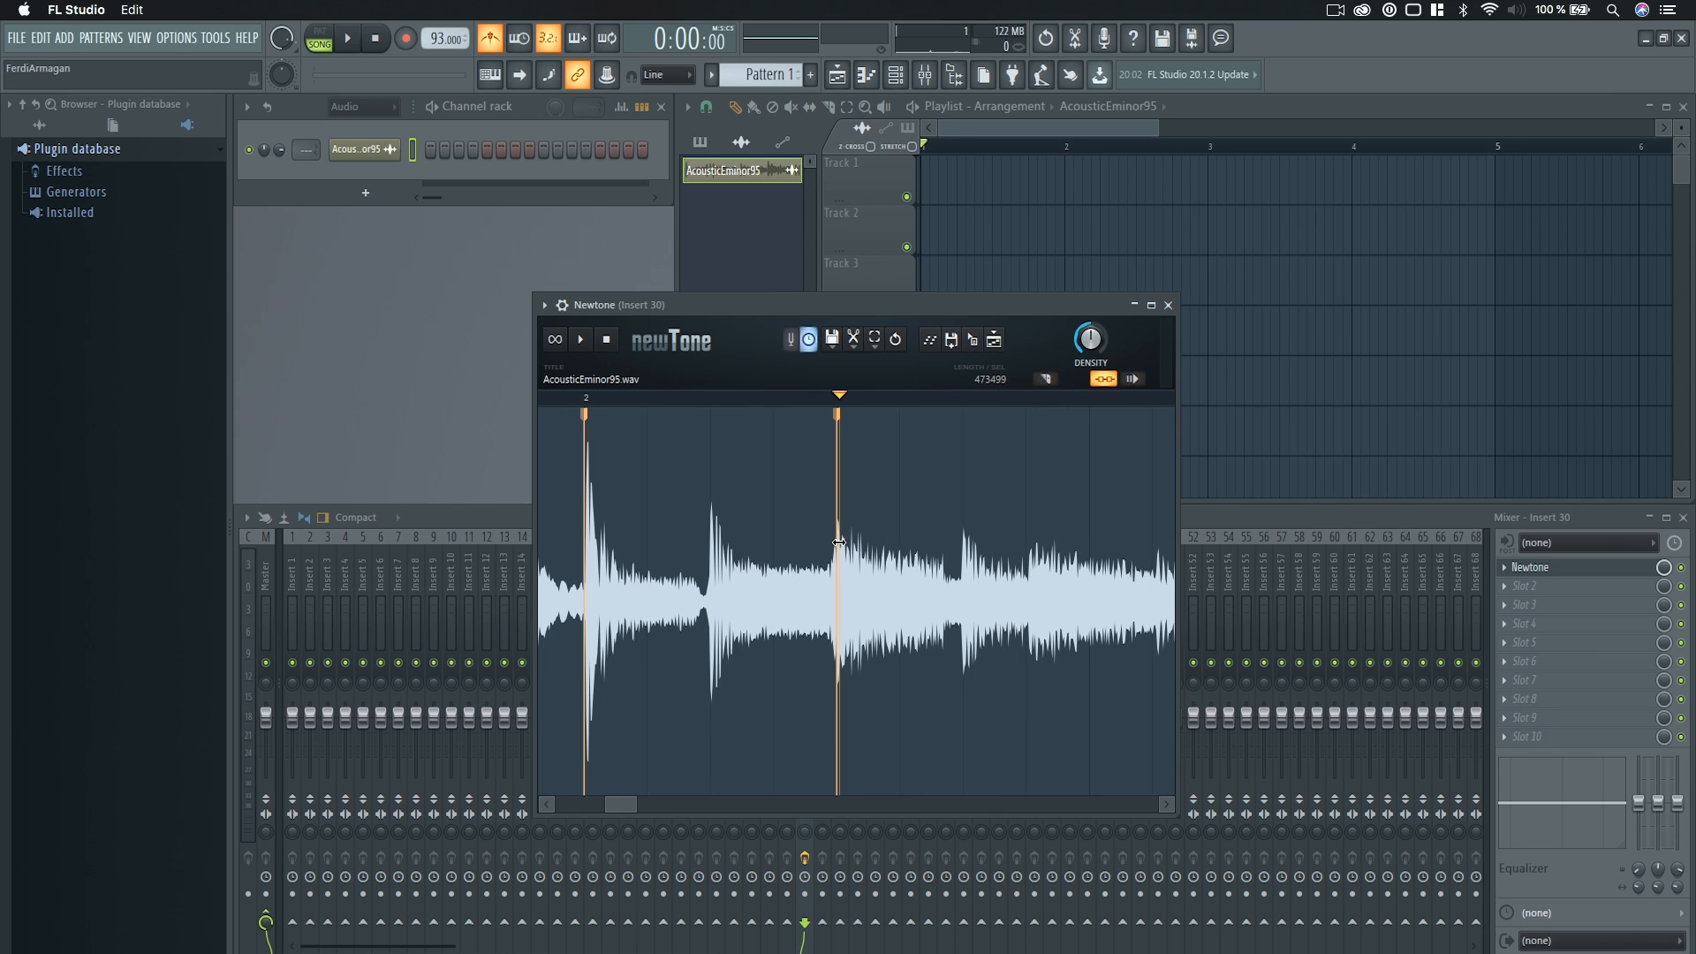
pyautogui.doubleClick(711, 536)
pyautogui.scroll(-2, 753, 642)
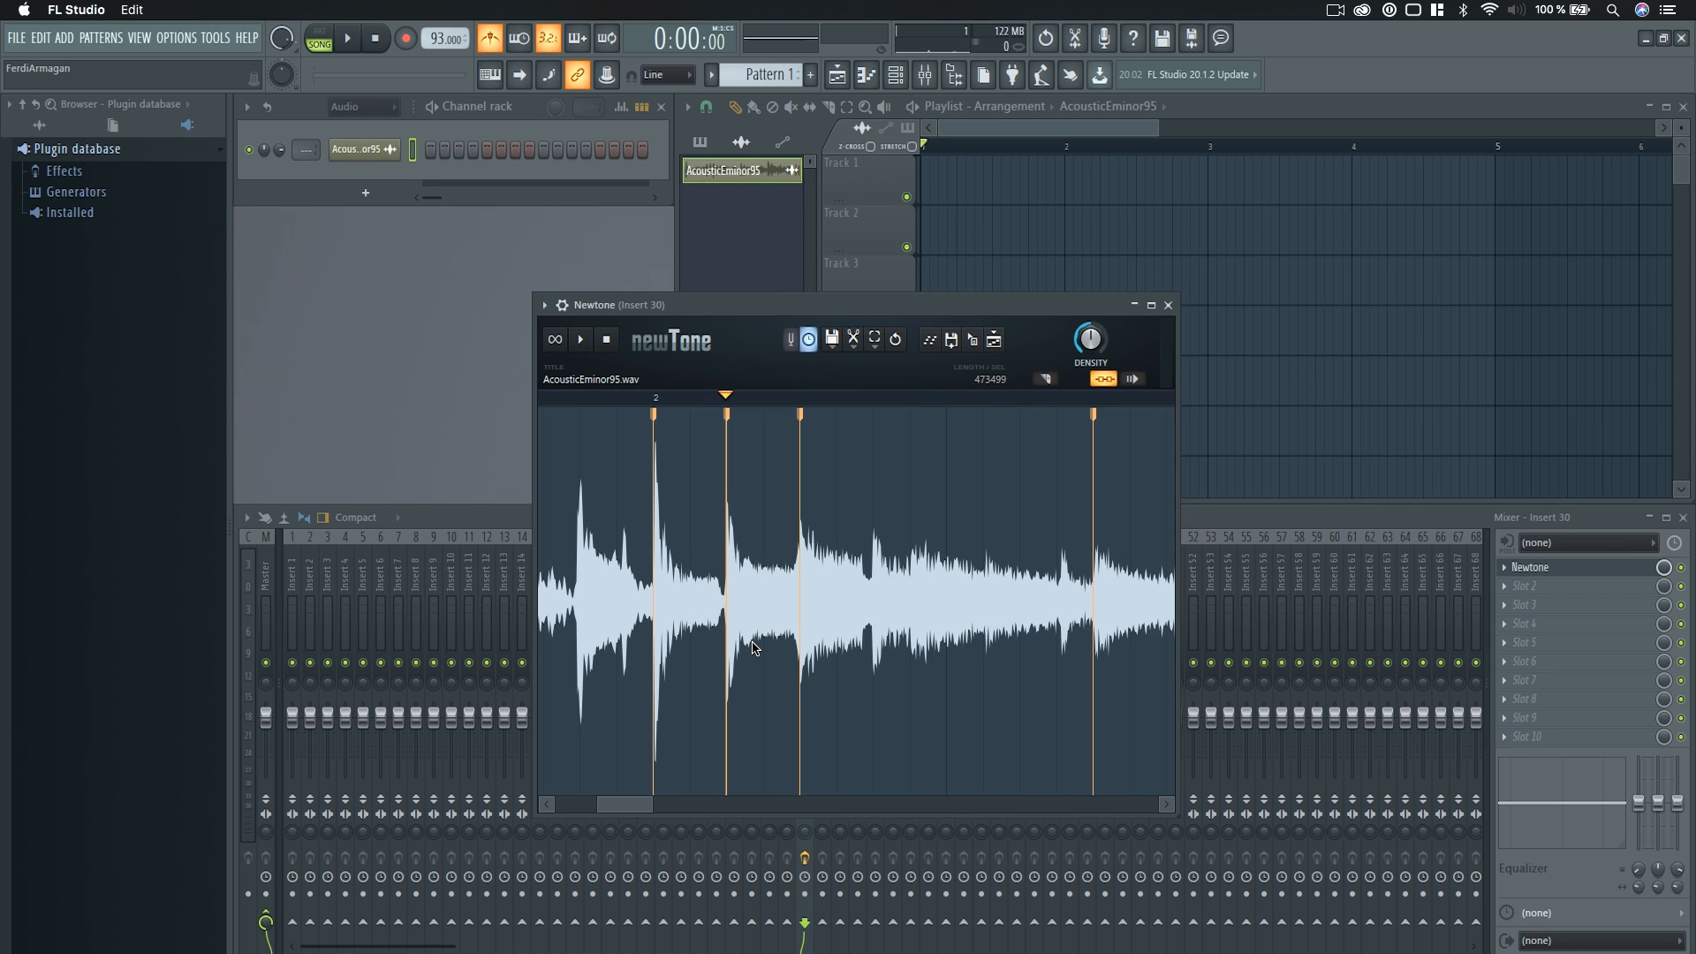
pyautogui.doubleClick(987, 563)
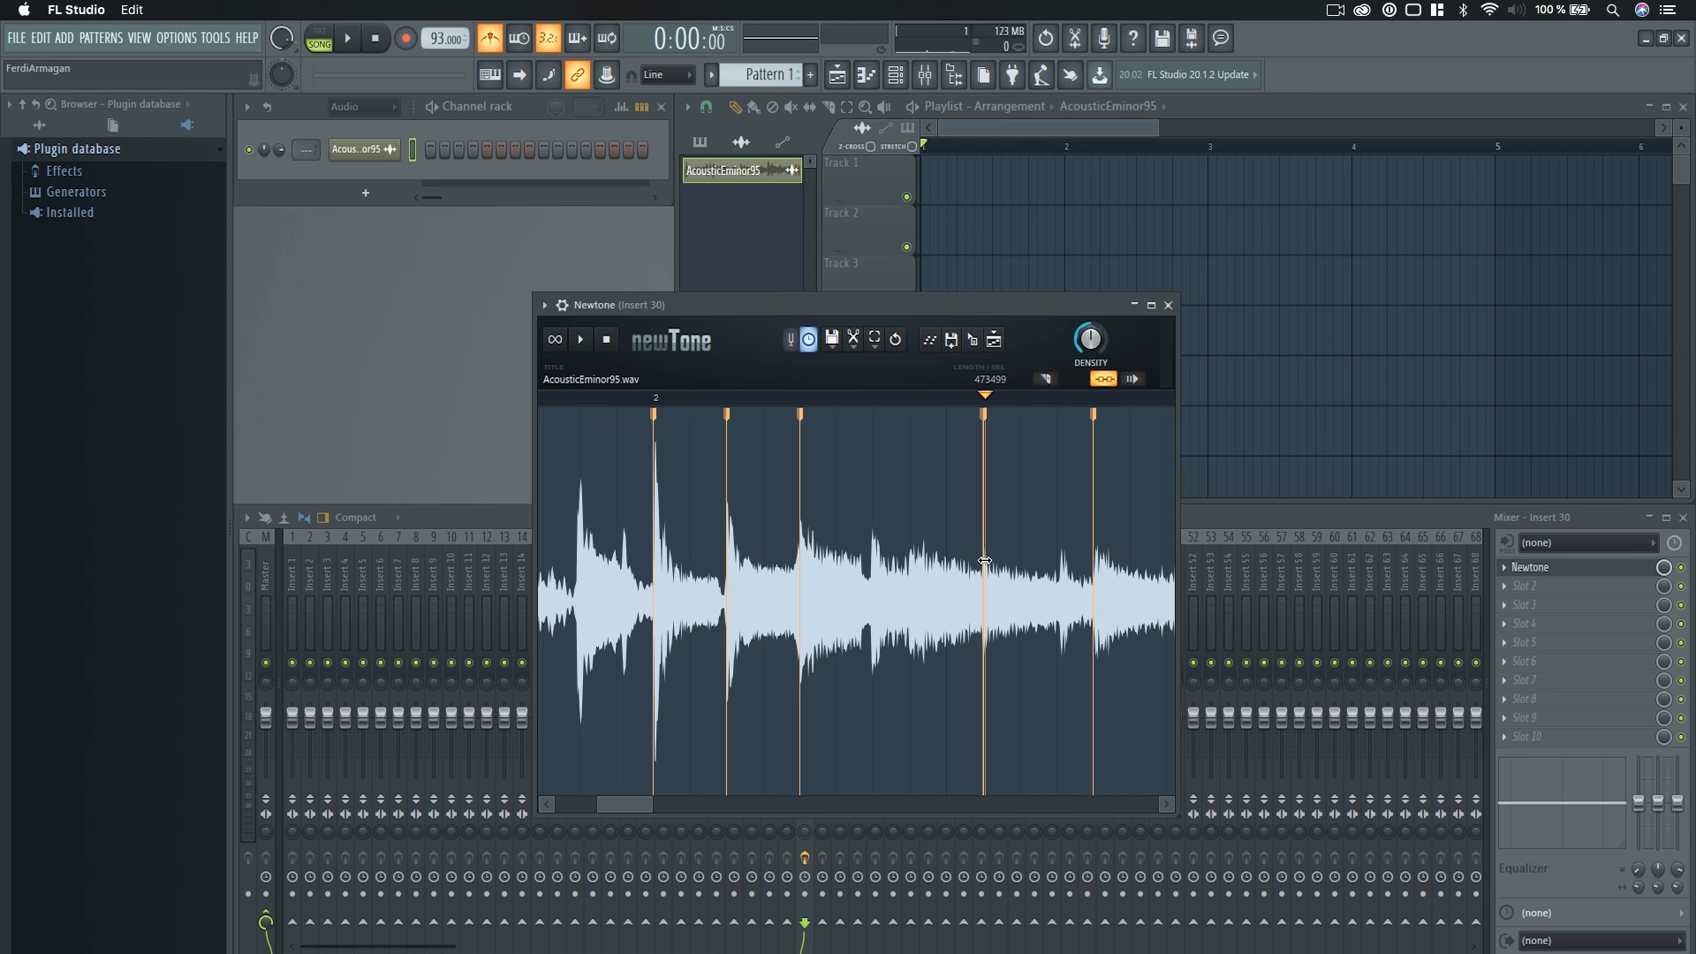
pyautogui.scroll(-3, 848, 565)
# Play the warped sample in Newtone alone and together with the song transport, stopping each playback.
pyautogui.press('space')
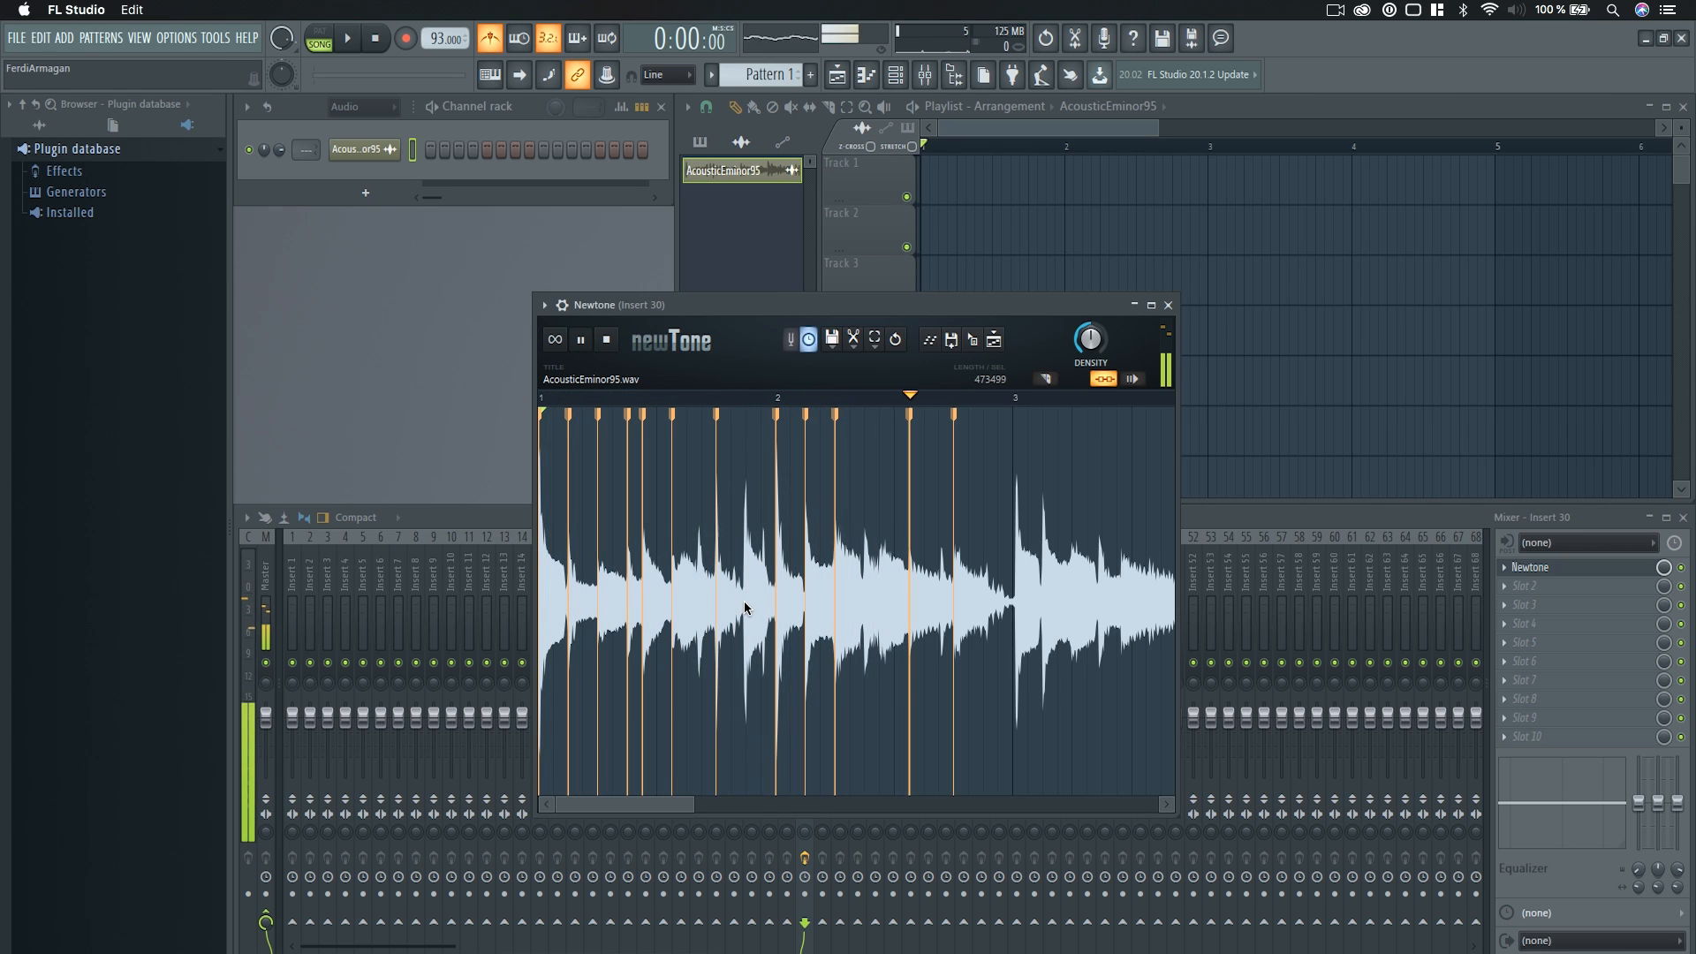
pyautogui.press('space')
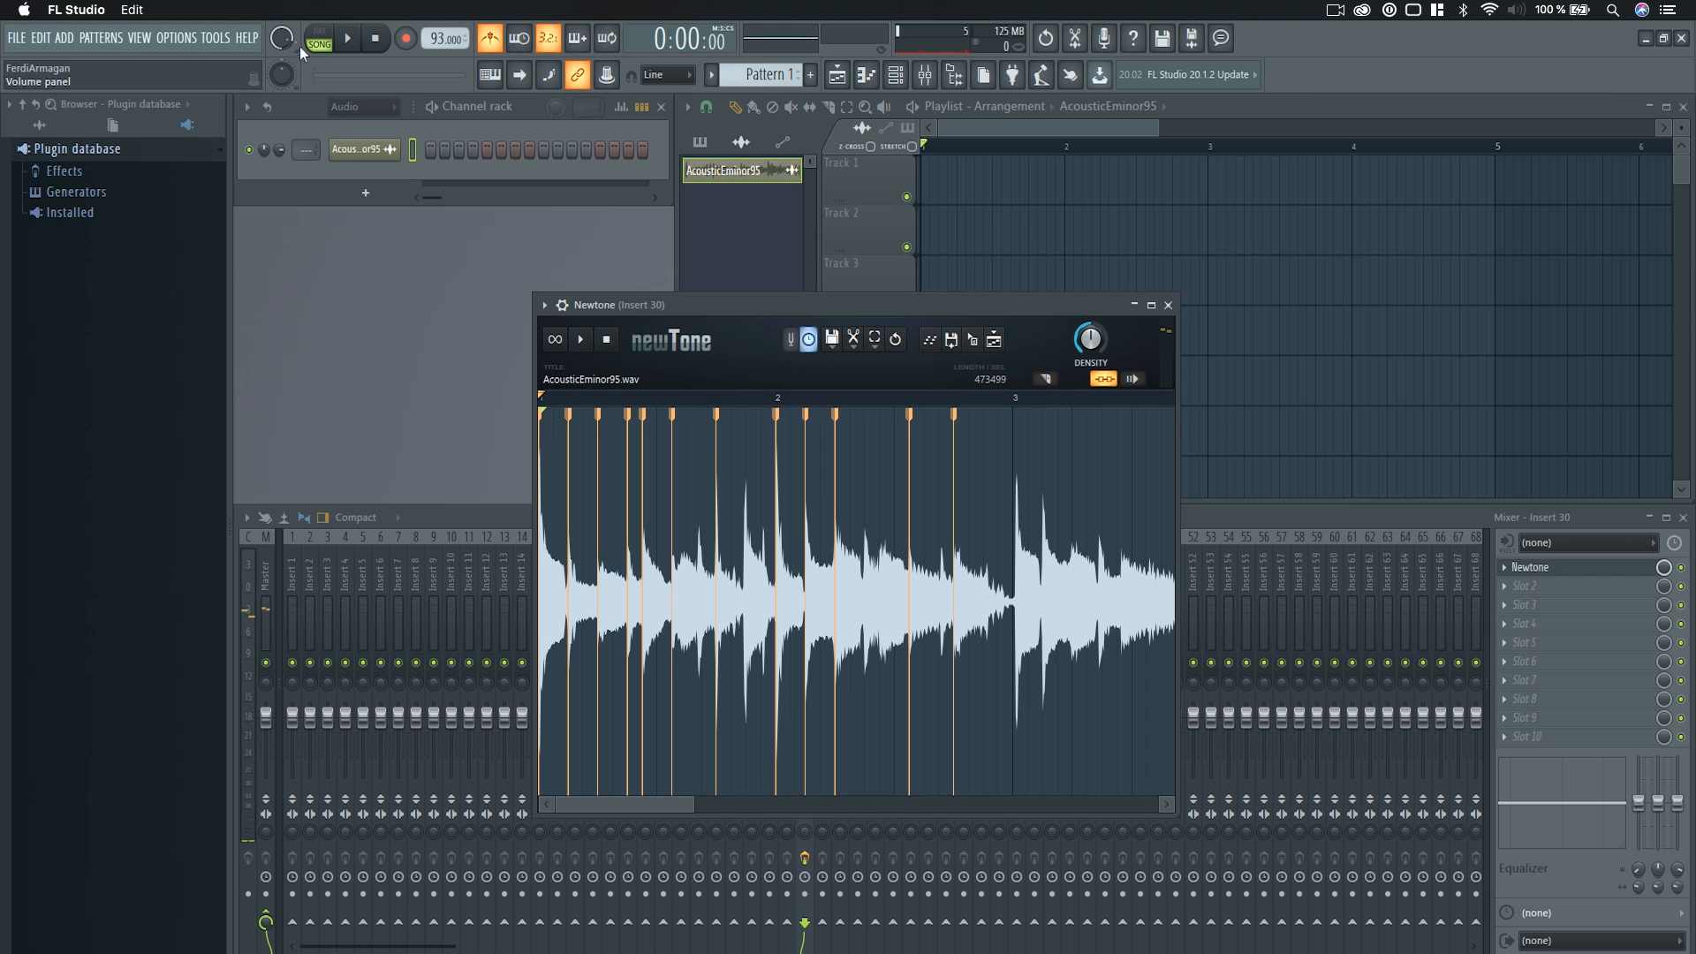
pyautogui.press('space')
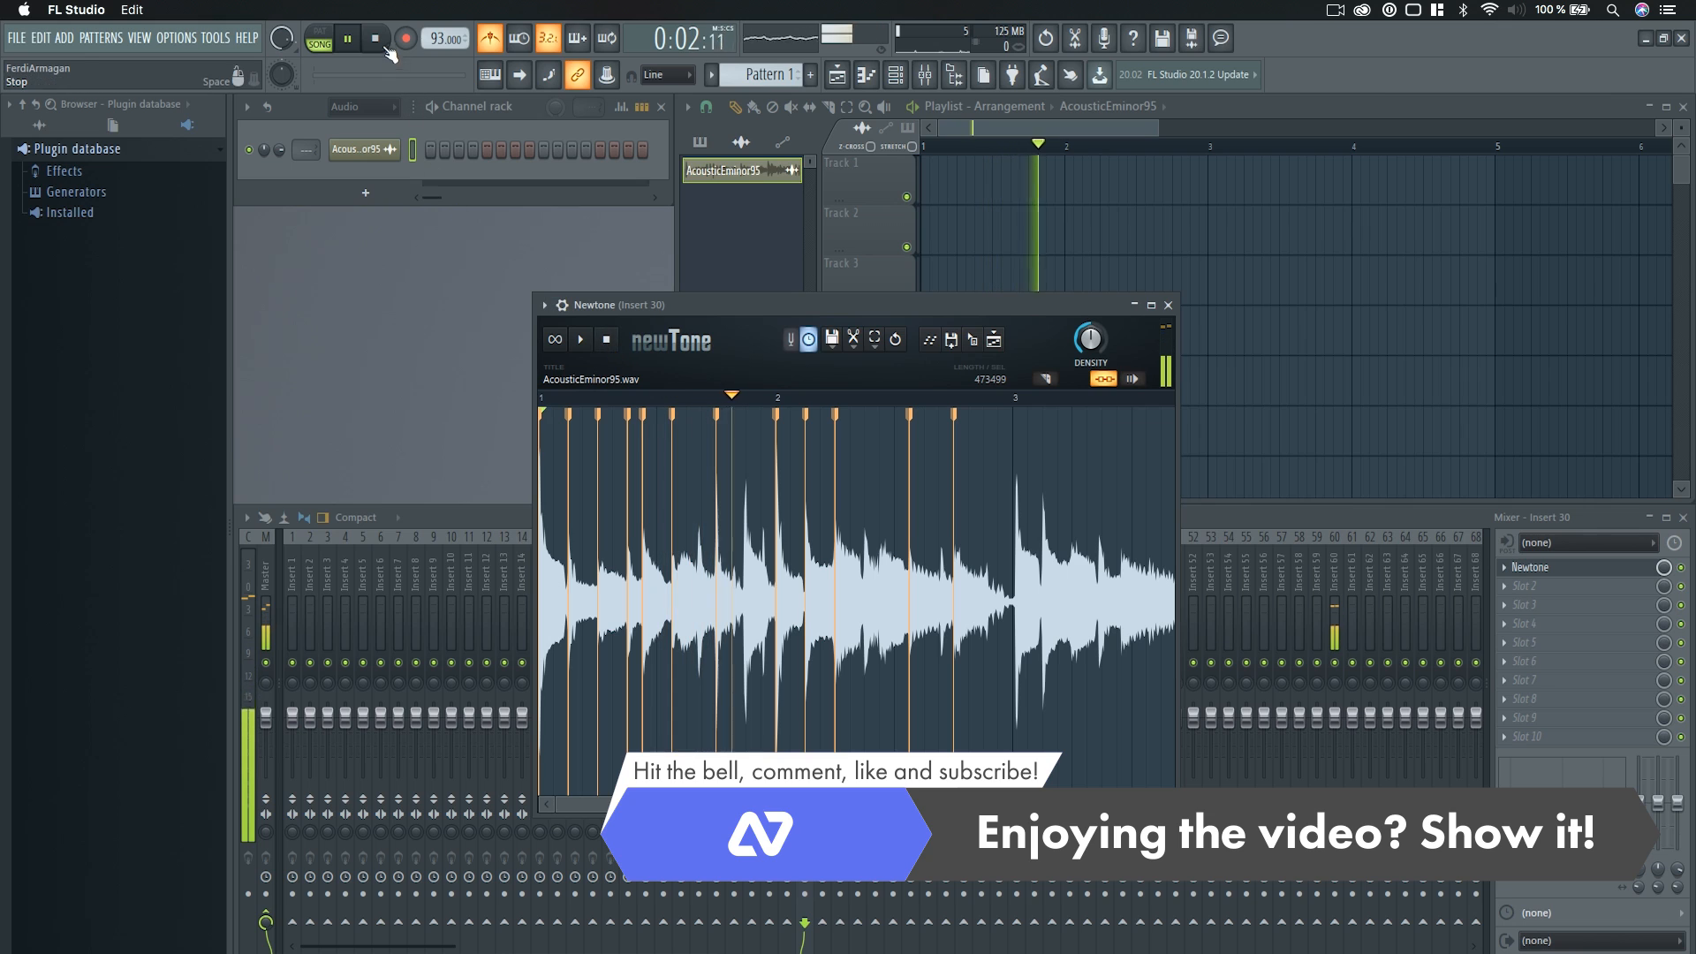
pyautogui.press('space')
# Place Pattern 1 at the start of Track 1 in the playlist and extend its clip to four bars, ending at bar 5.
pyautogui.click(969, 153)
pyautogui.click(784, 77)
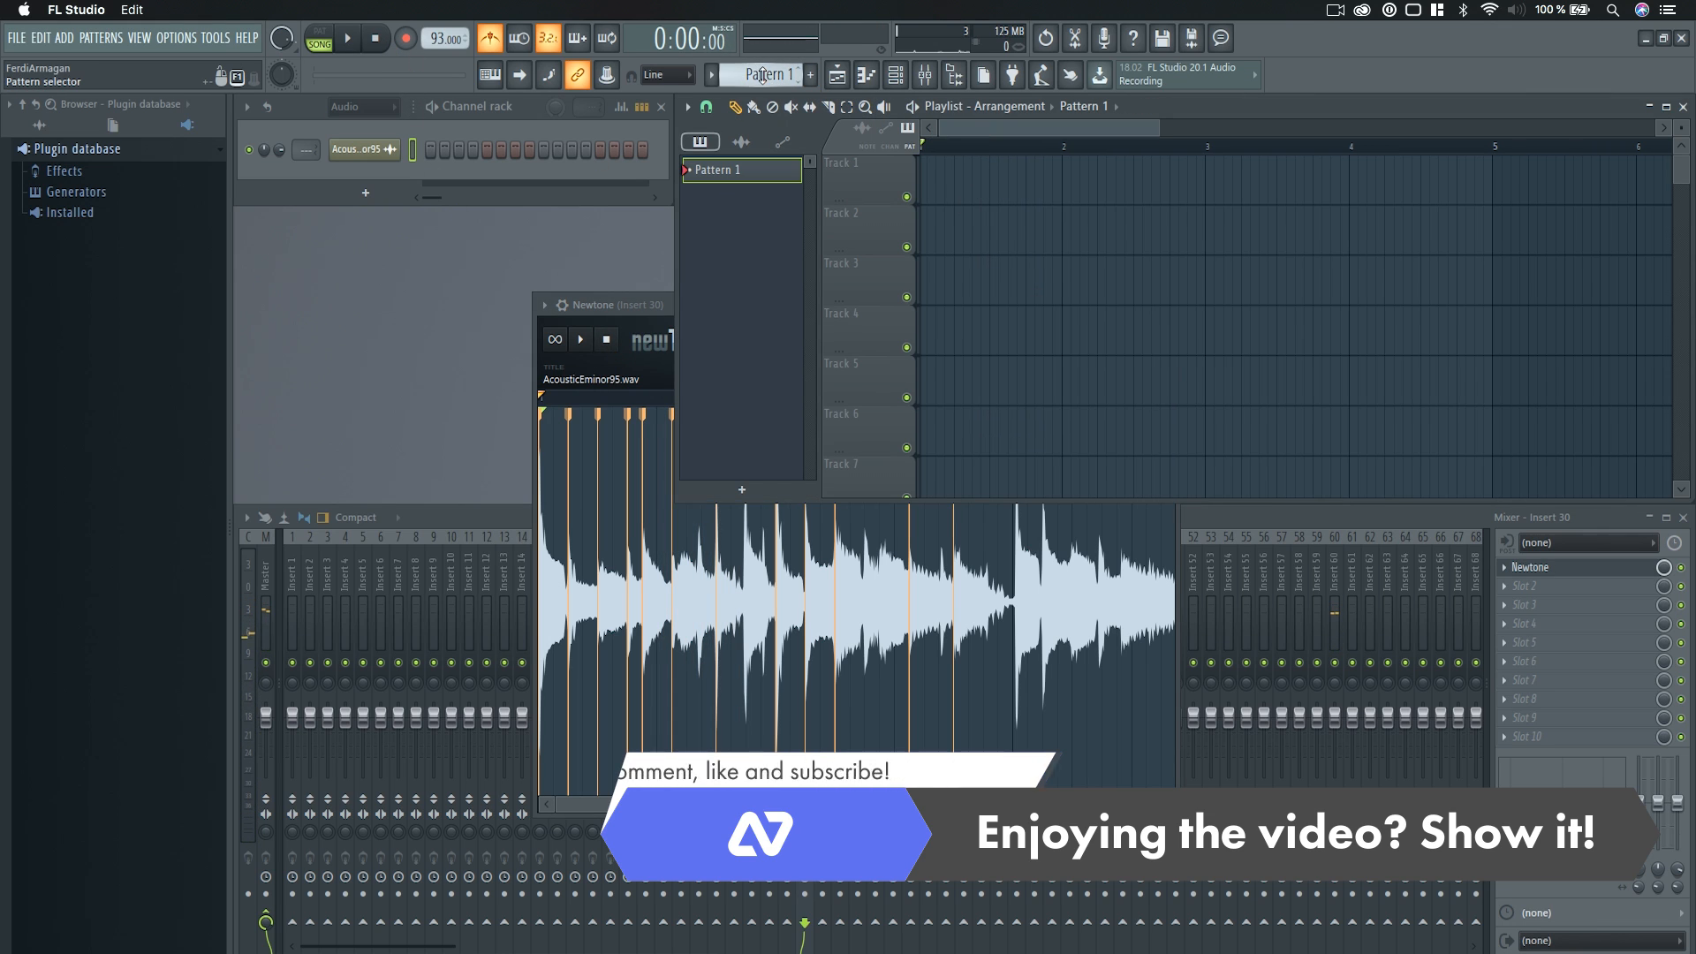
pyautogui.click(971, 189)
pyautogui.moveTo(1009, 184); pyautogui.dragTo(1202, 175)
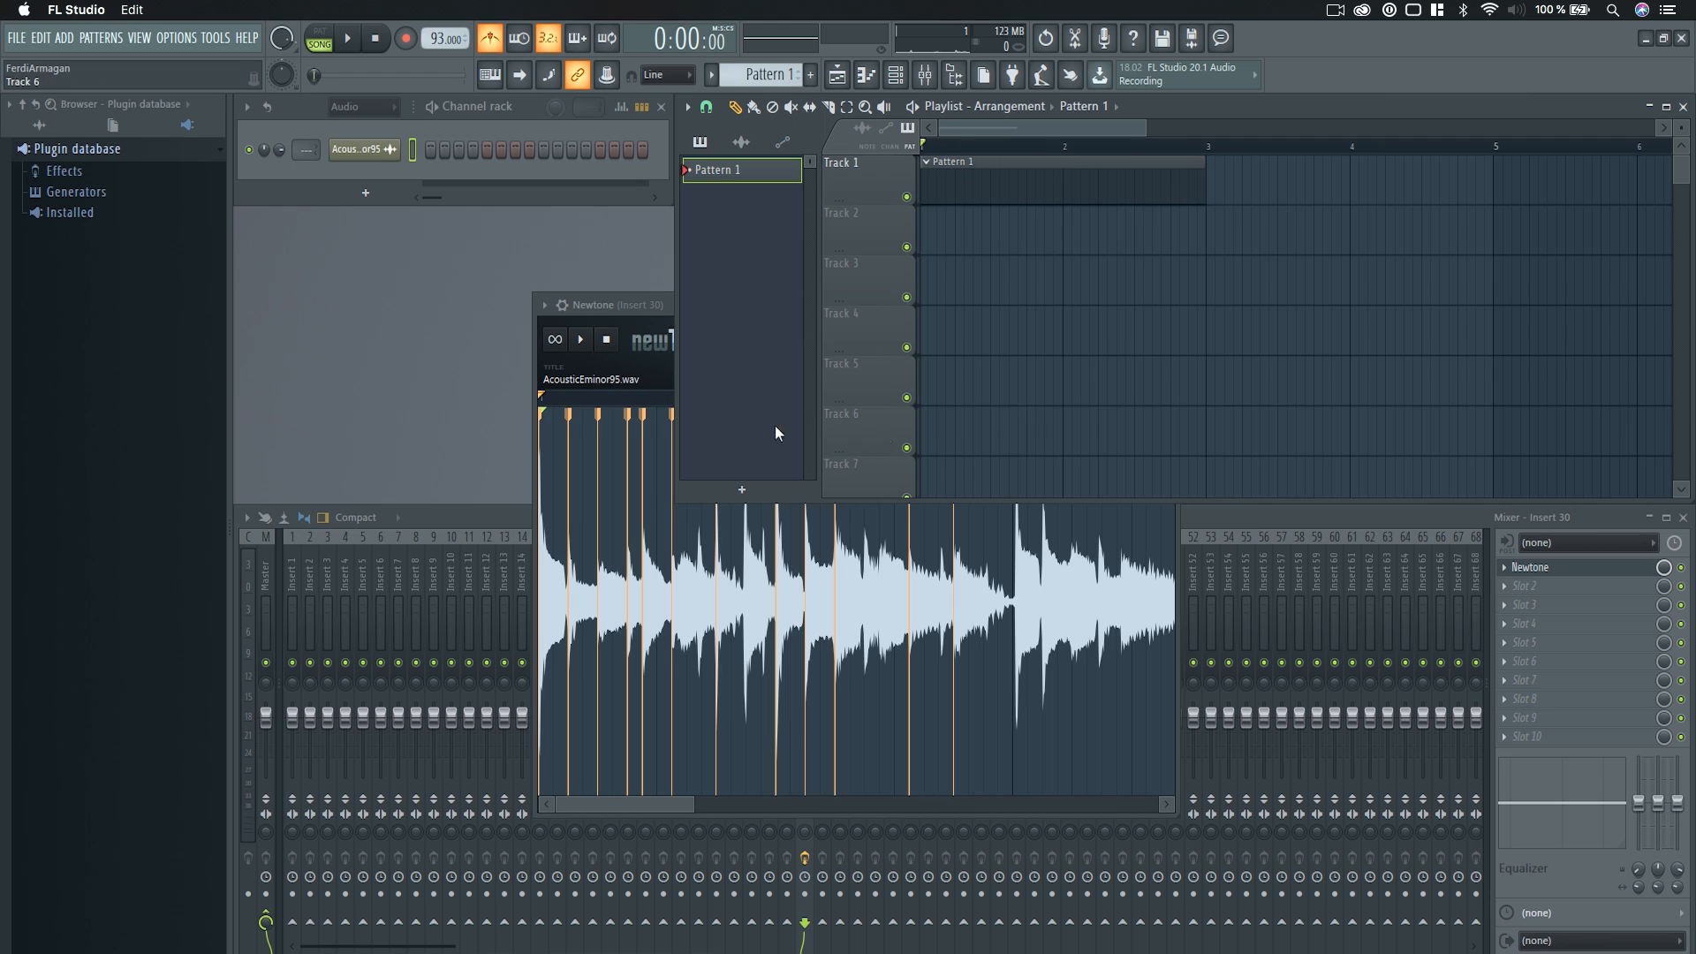
pyautogui.moveTo(659, 302); pyautogui.dragTo(659, 311)
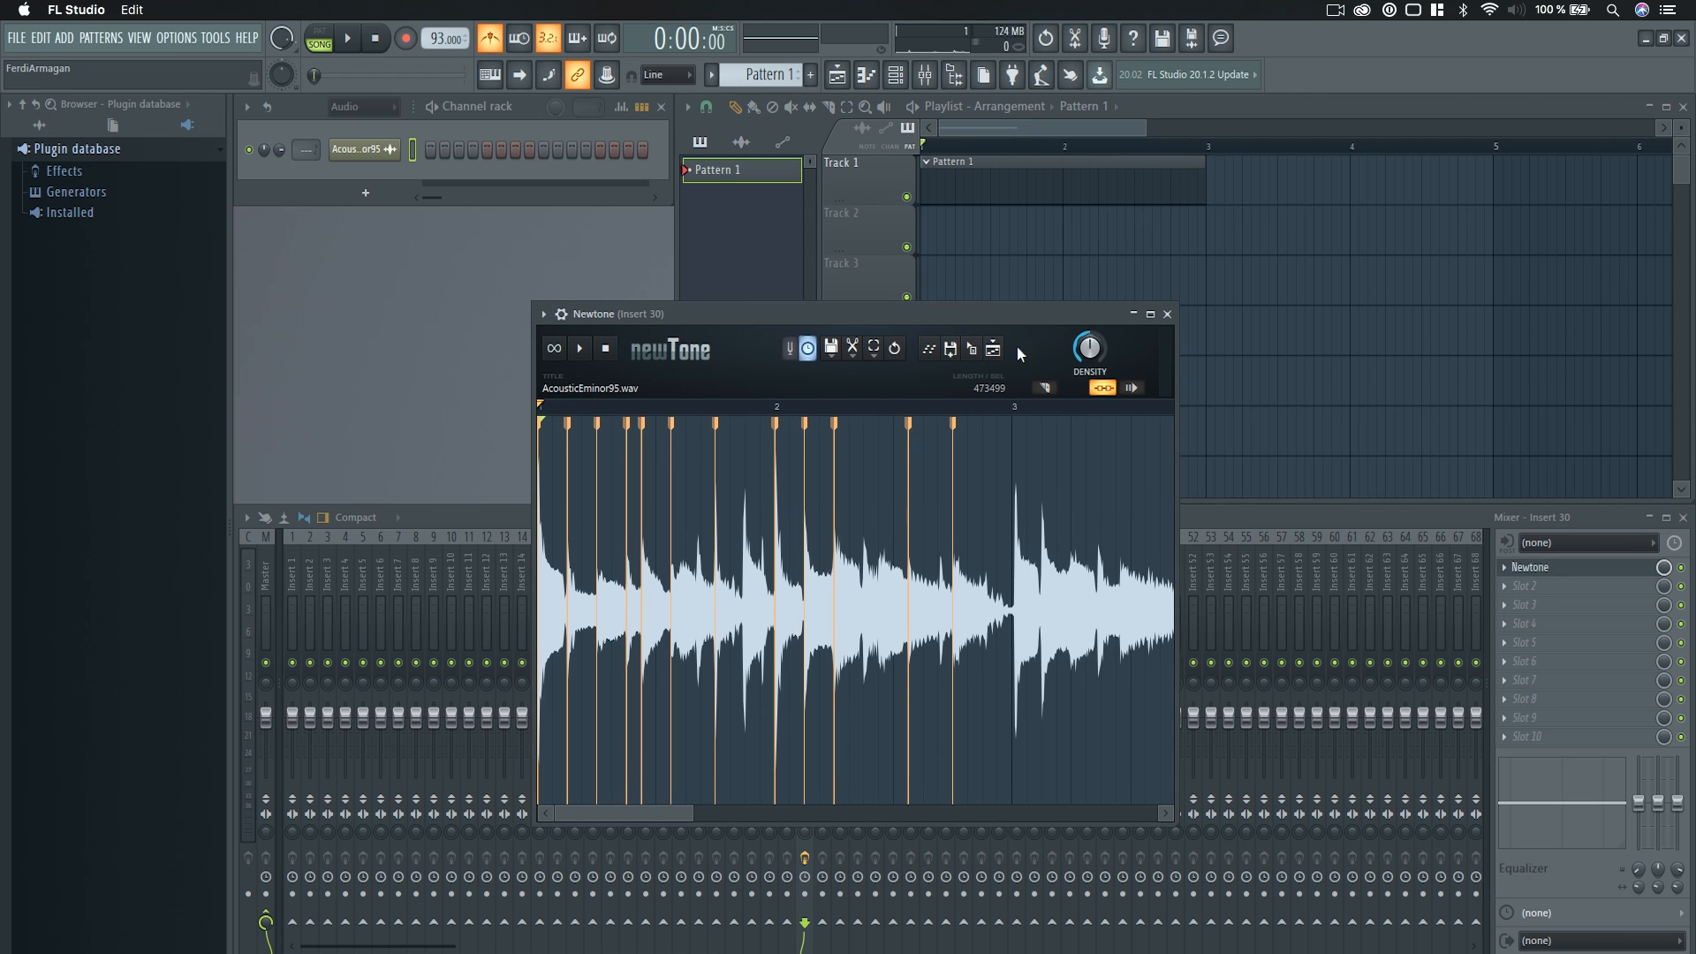
pyautogui.moveTo(1205, 173); pyautogui.dragTo(1484, 171)
pyautogui.scroll(-1, 1003, 291)
pyautogui.scroll(1, 1022, 309)
pyautogui.scroll(-3, 1023, 310)
# Add a warp marker in Newtone at the transient just after bar 3 and pull it back onto the bar 3 line.
pyautogui.moveTo(640, 318); pyautogui.dragTo(669, 318)
pyautogui.scroll(-5, 799, 606)
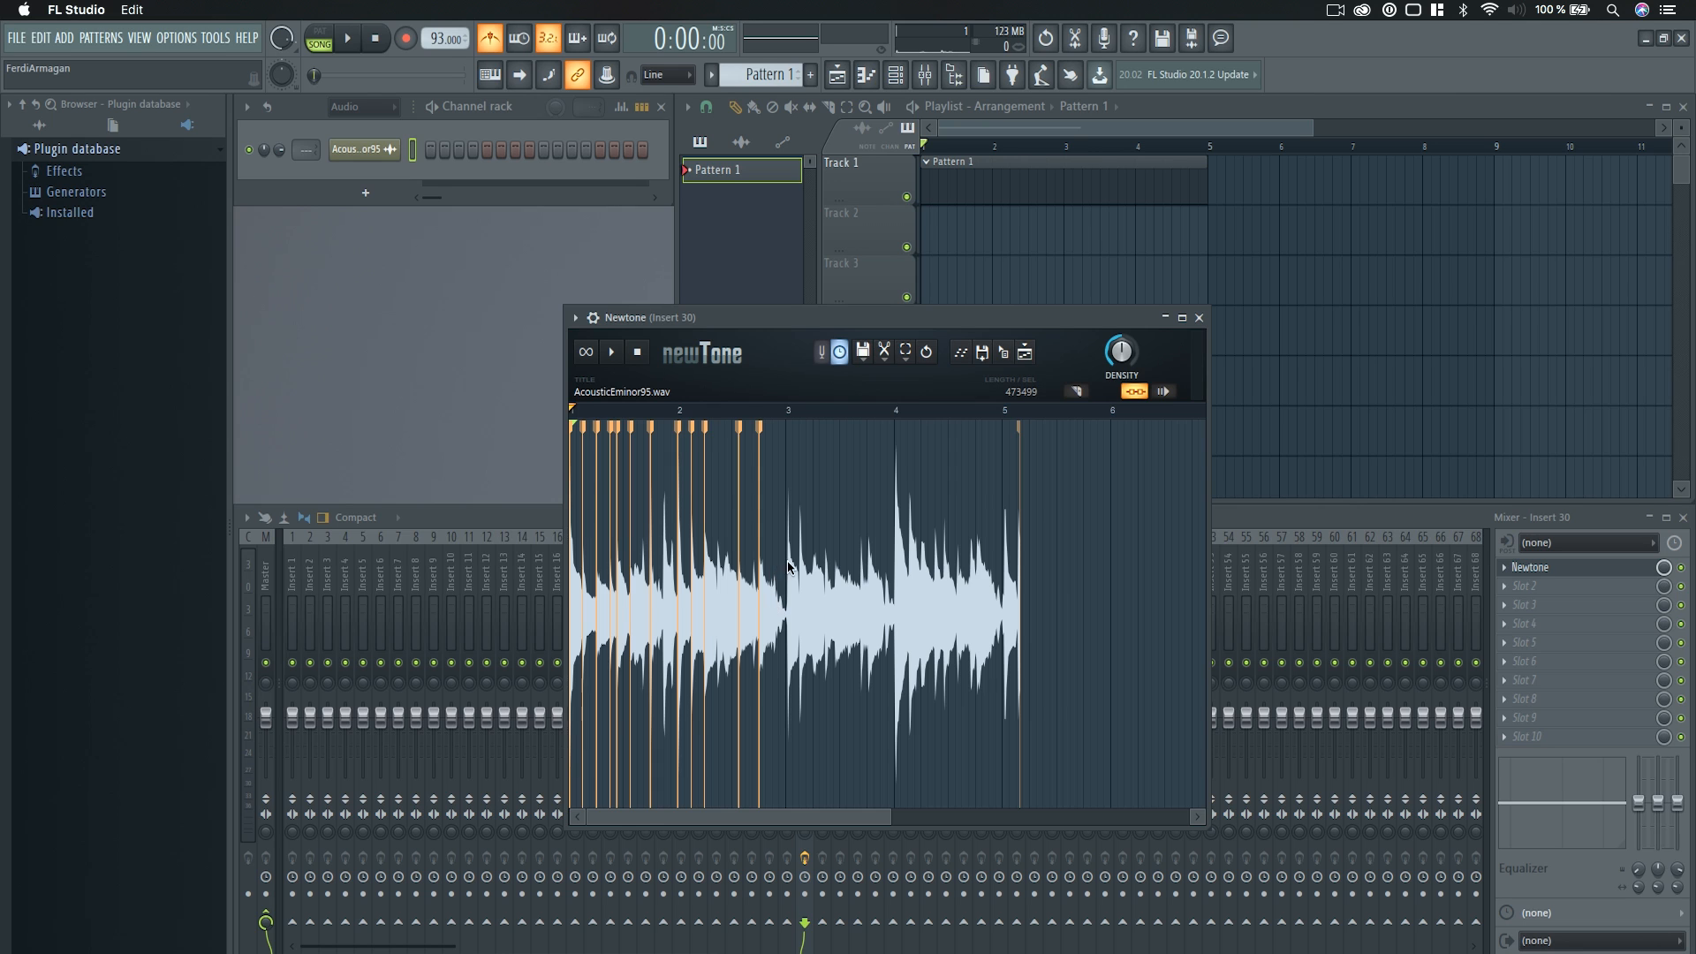
pyautogui.scroll(4, 781, 555)
pyautogui.scroll(5, 781, 555)
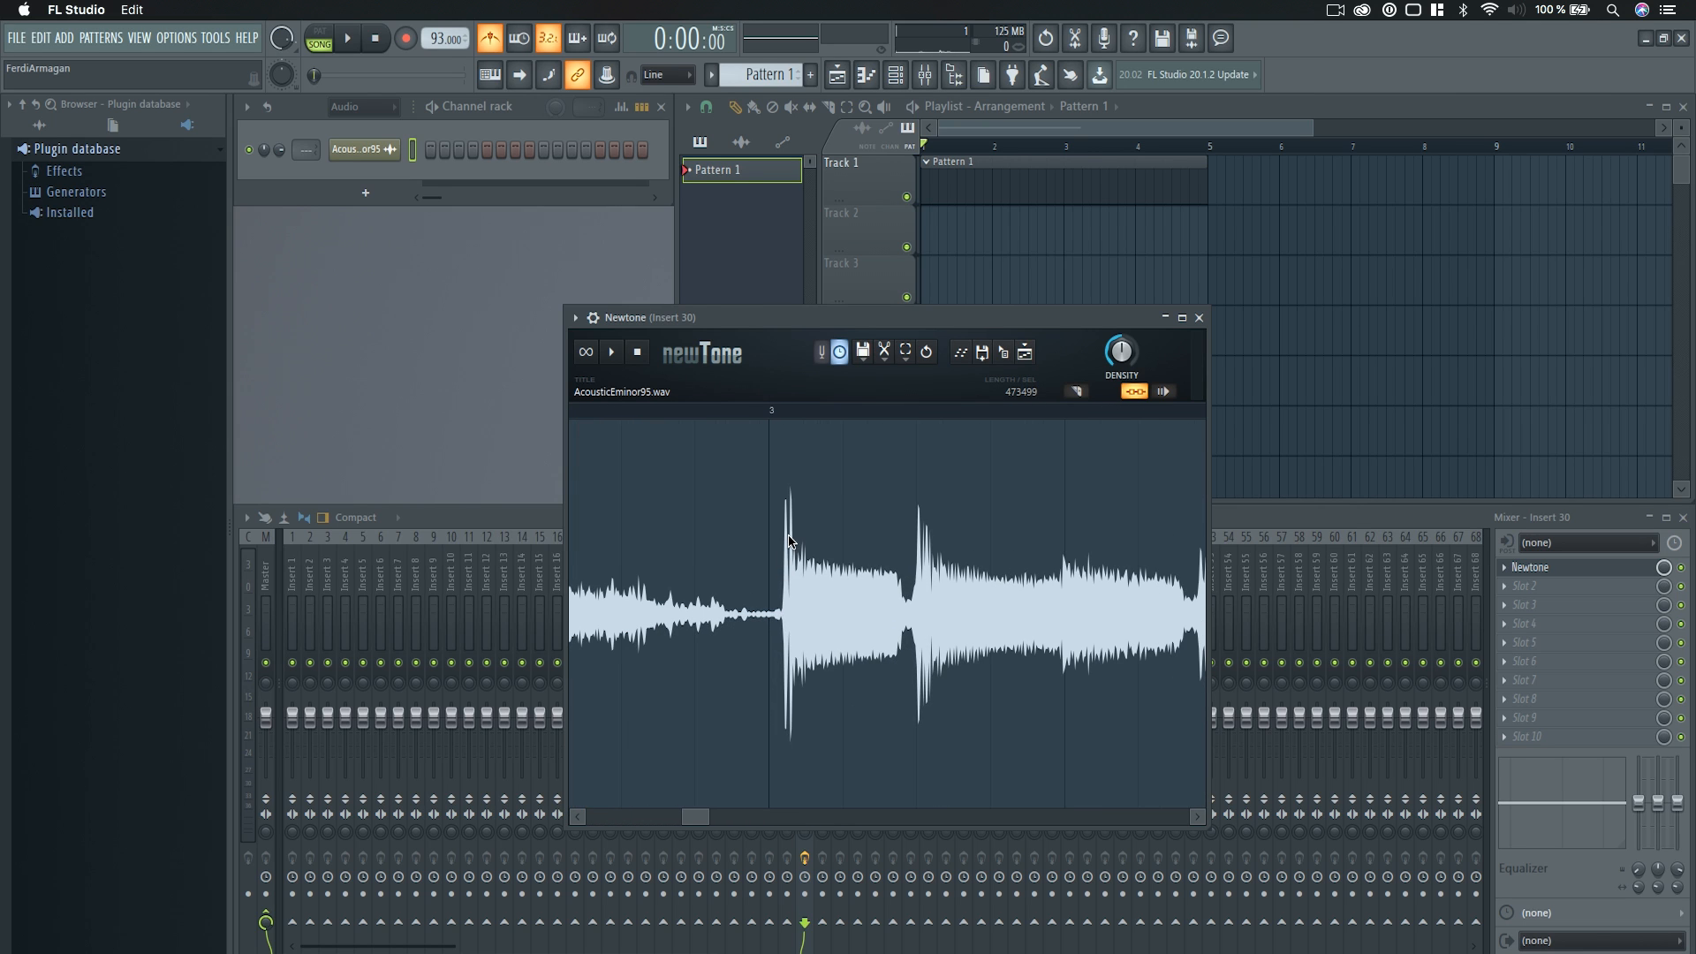
pyautogui.doubleClick(785, 533)
pyautogui.moveTo(785, 537); pyautogui.dragTo(773, 590)
pyautogui.scroll(-3, 793, 597)
# Add warp markers in bar 3 at the second sharp transient and the soft transient shortly before beat 3, nudging both onto the grid.
pyautogui.scroll(3, 861, 538)
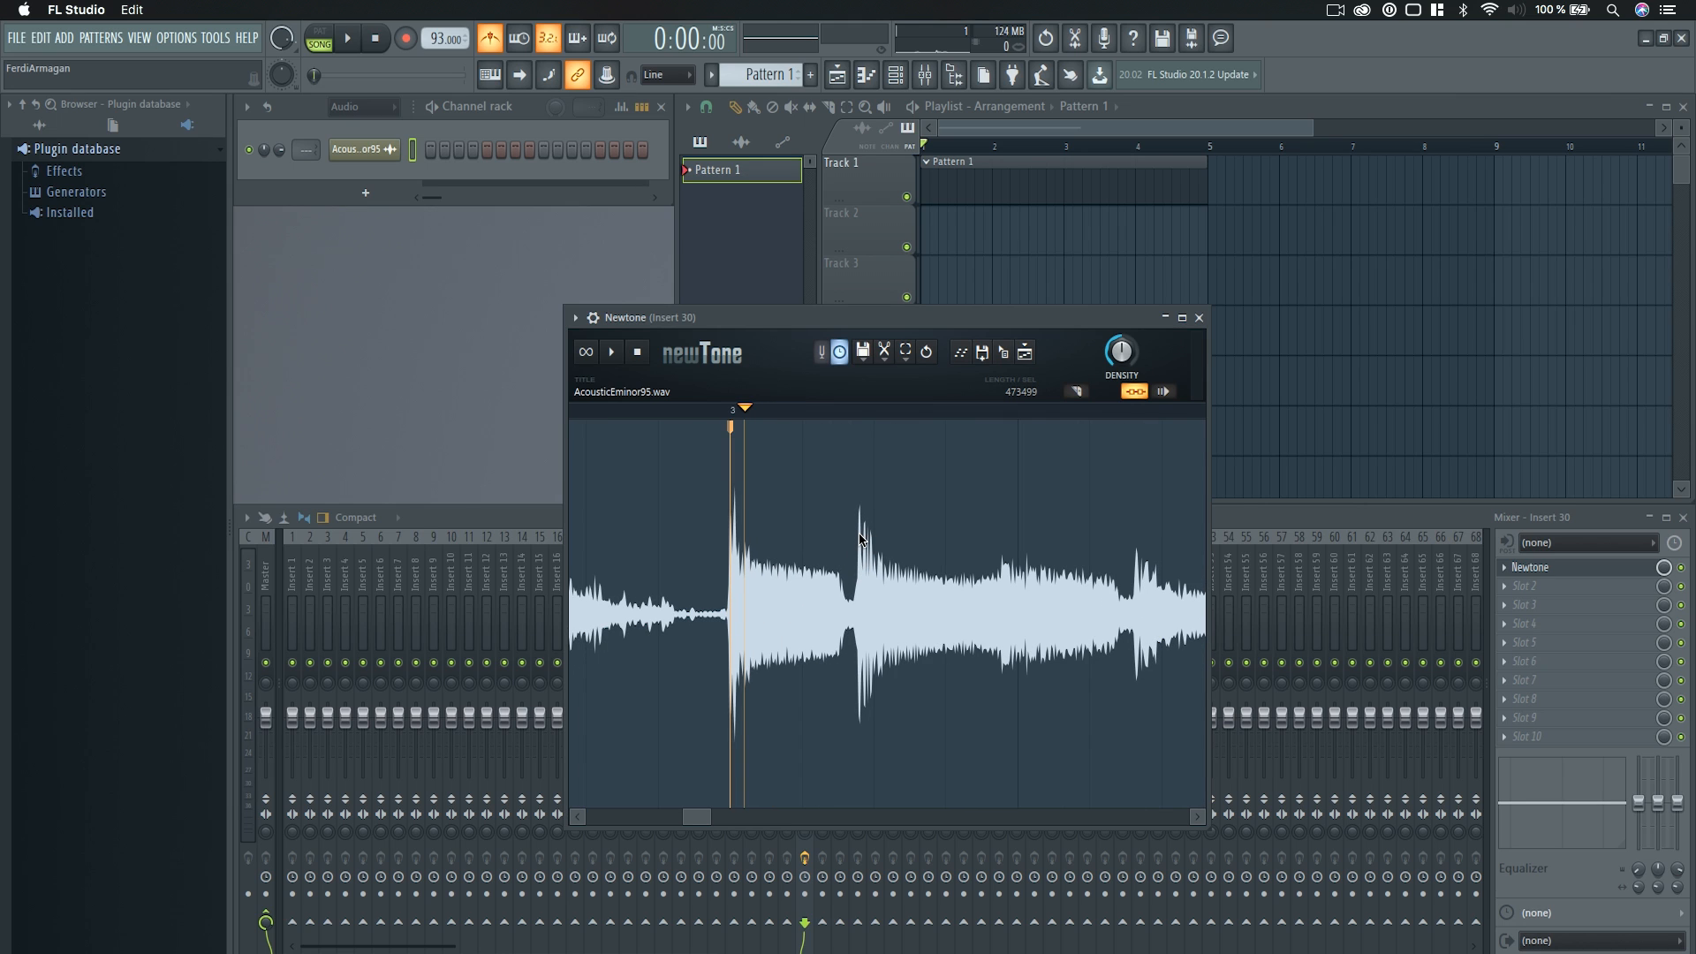
pyautogui.doubleClick(859, 539)
pyautogui.moveTo(858, 539); pyautogui.dragTo(865, 541)
pyautogui.scroll(-2, 954, 597)
pyautogui.scroll(1, 1147, 622)
pyautogui.scroll(1, 1147, 622)
pyautogui.scroll(-2, 1042, 654)
pyautogui.moveTo(706, 819); pyautogui.dragTo(722, 820)
pyautogui.doubleClick(877, 580)
pyautogui.moveTo(877, 580); pyautogui.dragTo(873, 581)
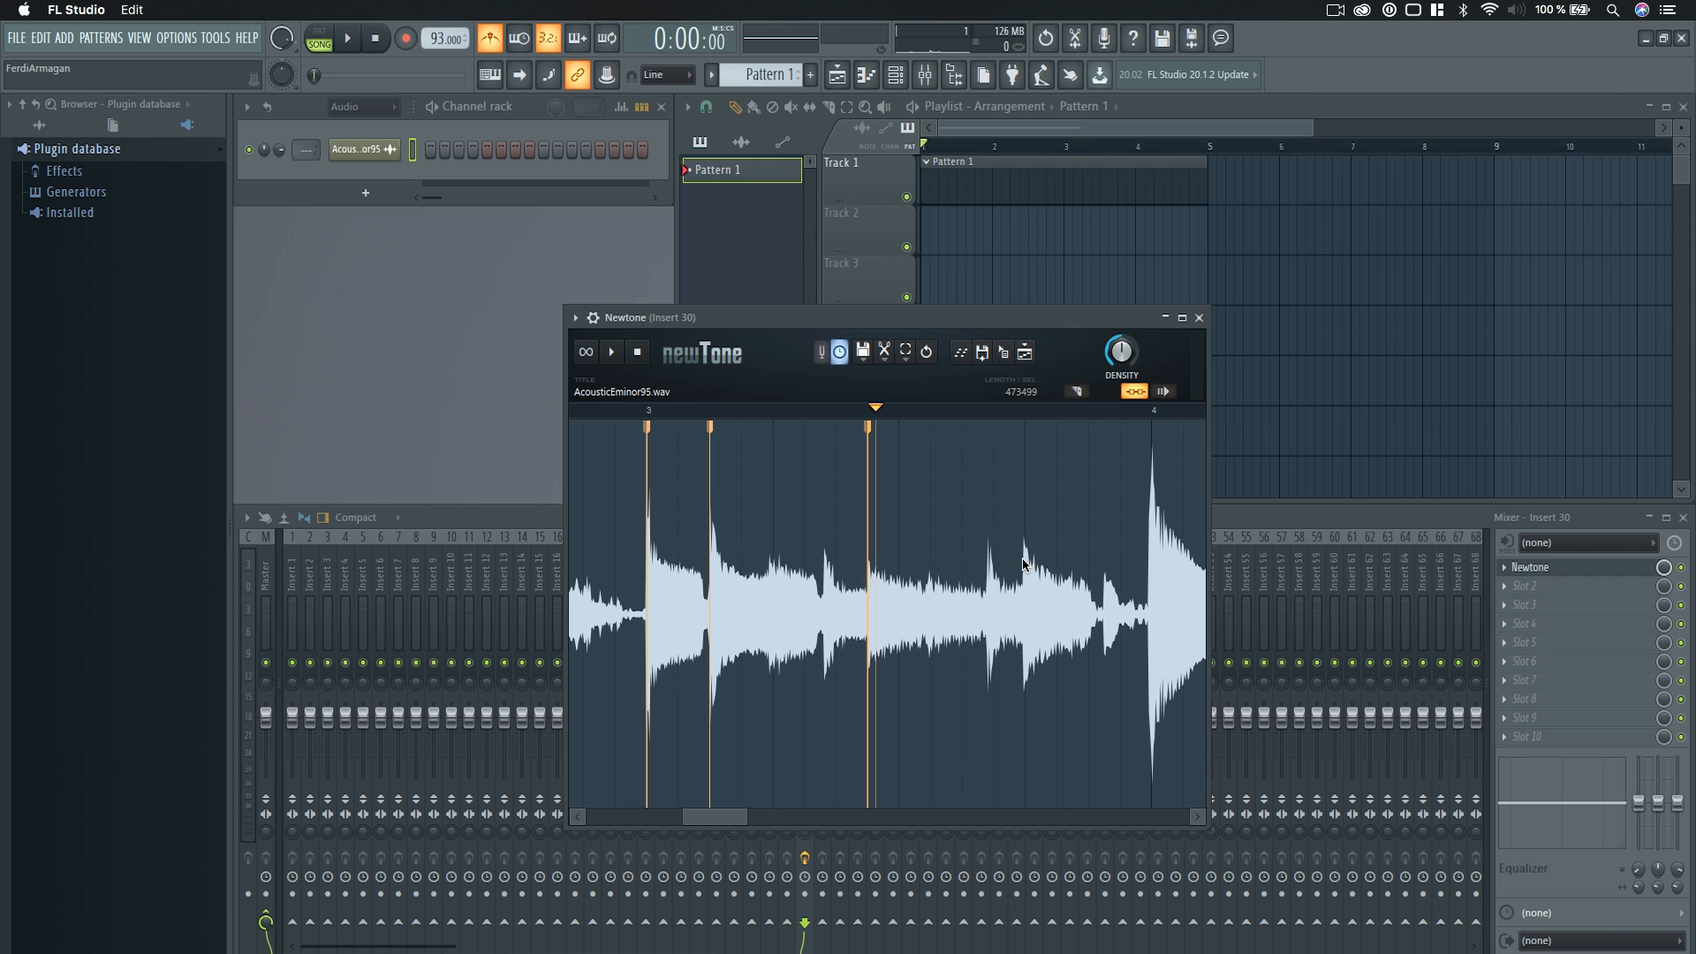
pyautogui.scroll(-1, 1023, 563)
pyautogui.doubleClick(1108, 545)
pyautogui.moveTo(1109, 545); pyautogui.dragTo(1112, 547)
pyautogui.rightClick(1111, 548)
# Add a warp marker at the tall peak at bar 4 and align it with the bar 4 line.
pyautogui.scroll(-1, 1105, 576)
pyautogui.scroll(1, 1104, 579)
pyautogui.scroll(2, 1100, 565)
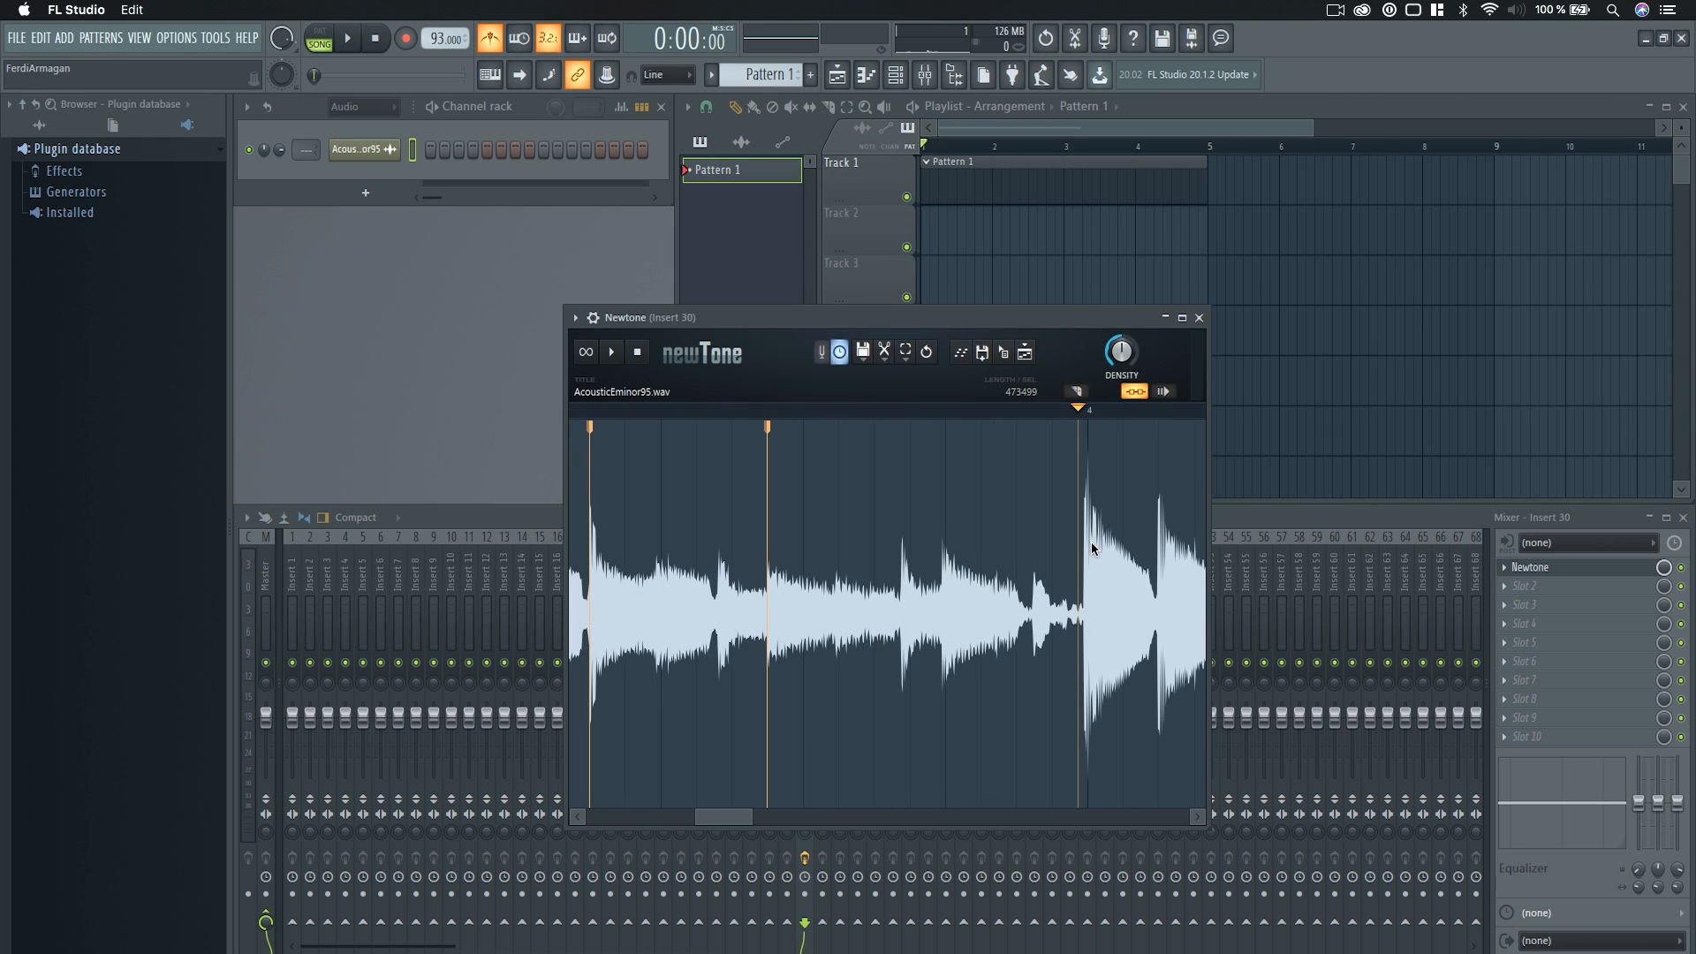
pyautogui.scroll(2, 1079, 545)
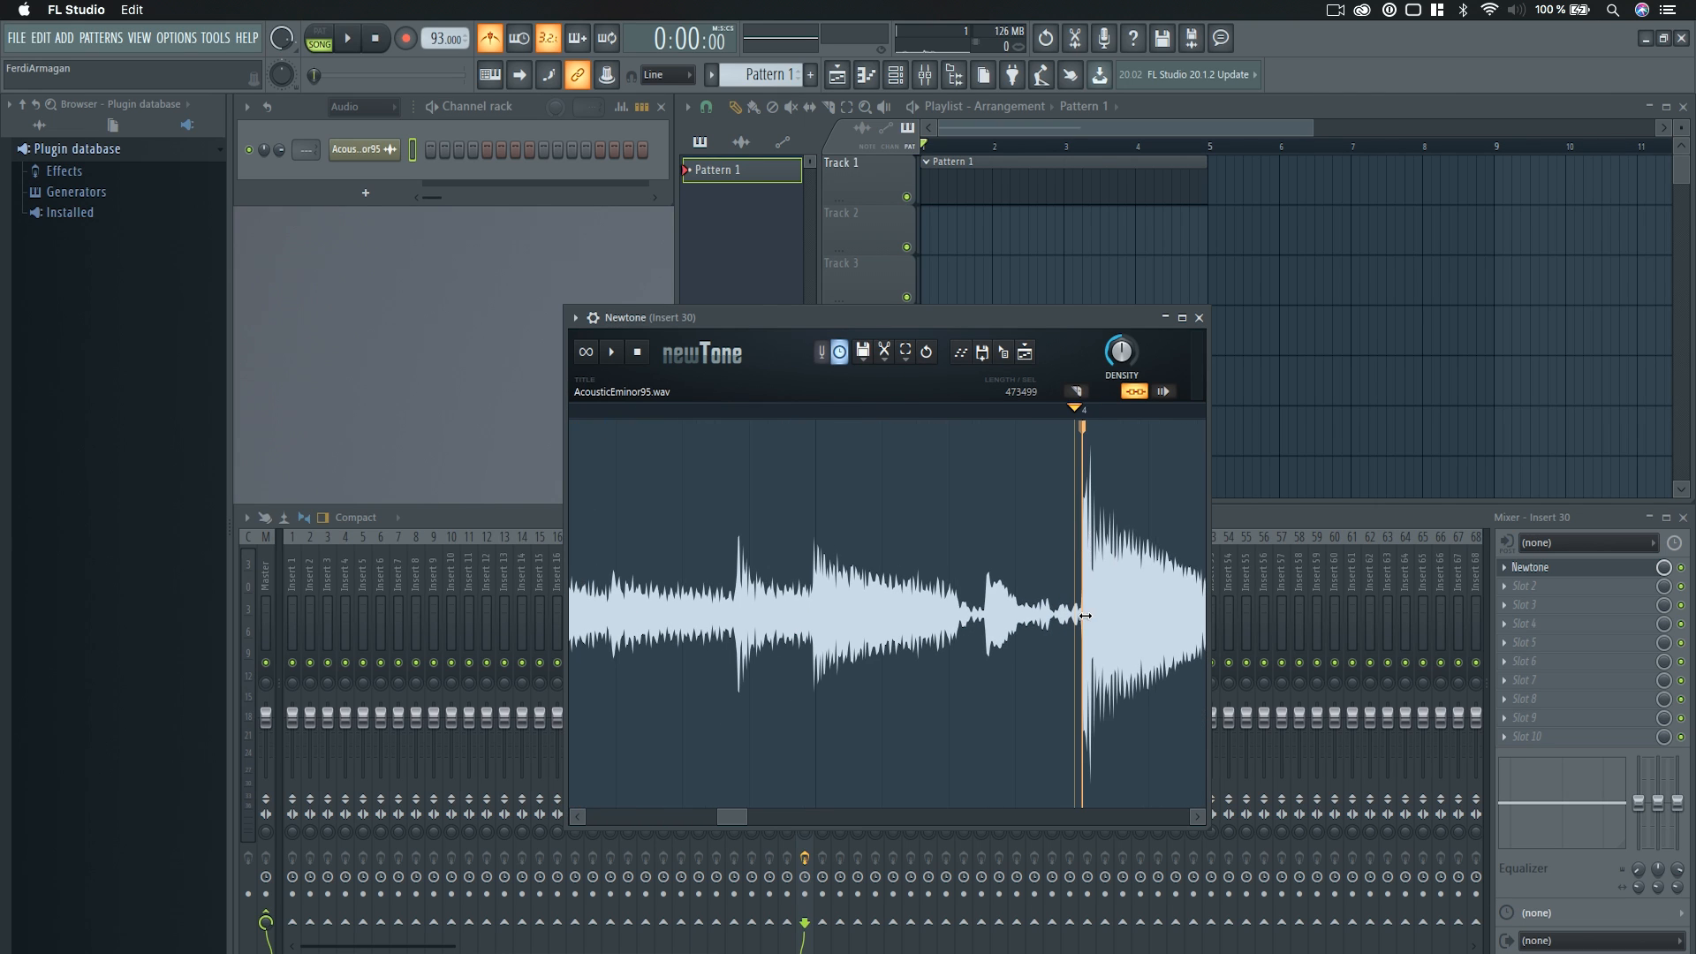
# Add a warp marker at the transient just after bar 5 and pull it back onto the bar 5 line.
pyautogui.scroll(-4, 1076, 610)
pyautogui.scroll(-1, 1076, 628)
pyautogui.scroll(4, 1082, 610)
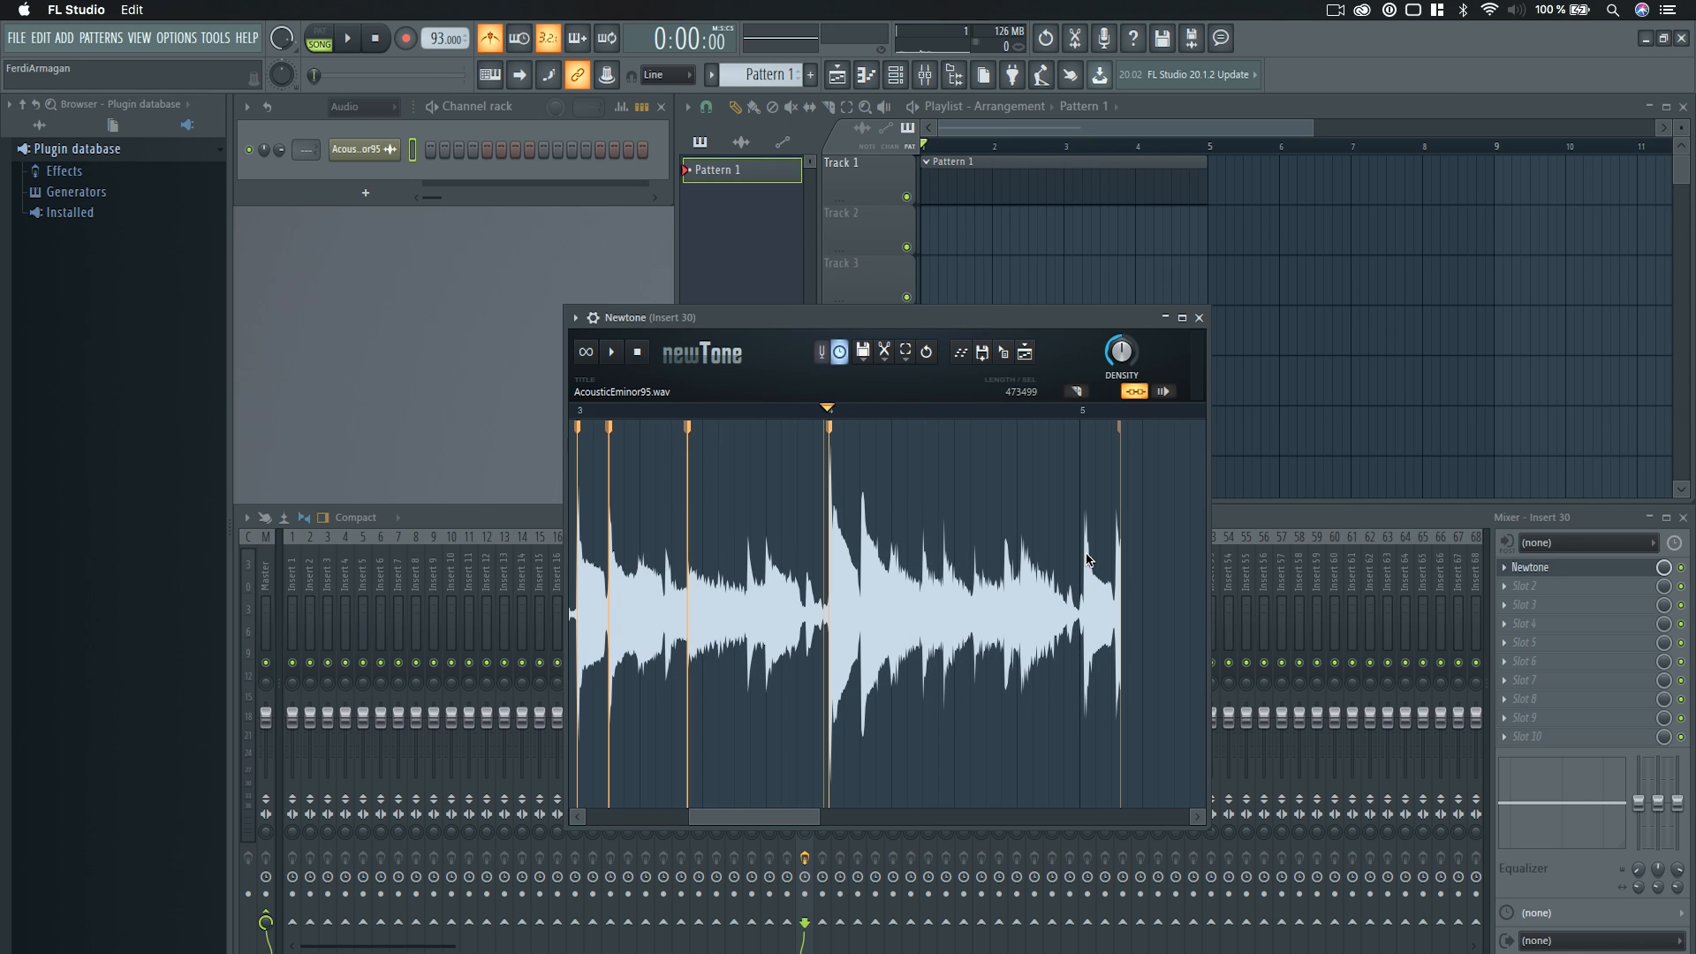
pyautogui.doubleClick(1085, 558)
pyautogui.moveTo(1085, 559); pyautogui.dragTo(1080, 559)
pyautogui.moveTo(775, 816); pyautogui.dragTo(761, 818)
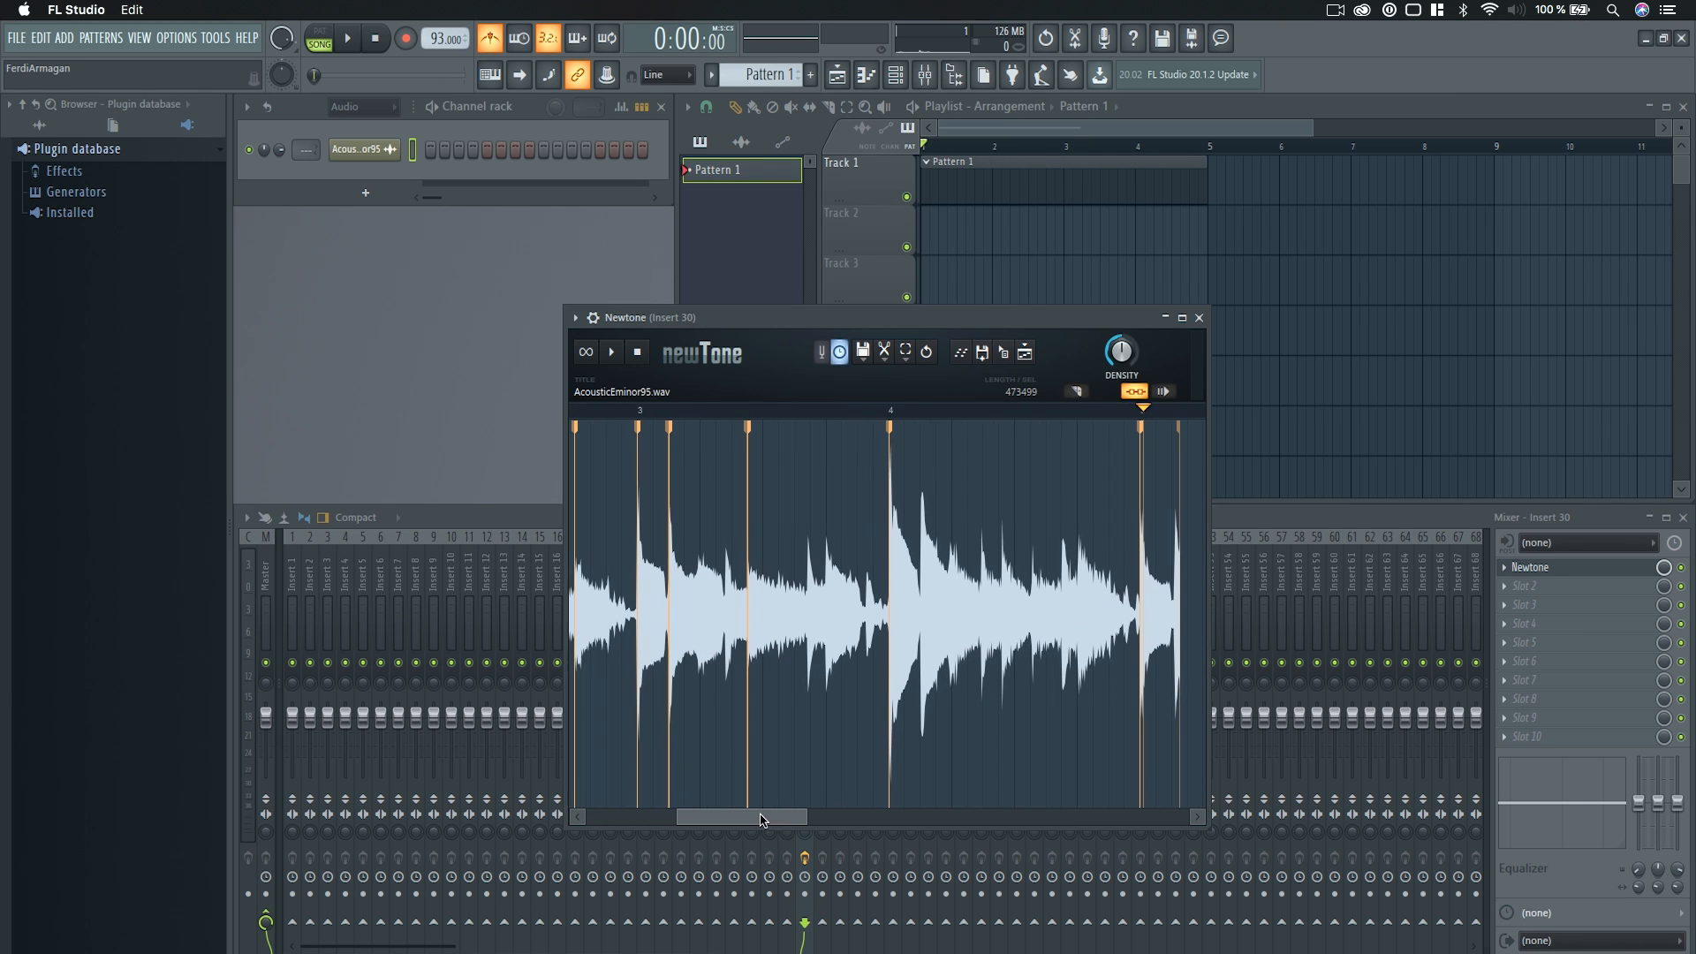
# Play the song through the four-bar loop to check the fully warped sample, and stop playback.
pyautogui.scroll(-2, 719, 739)
pyautogui.scroll(-2, 717, 738)
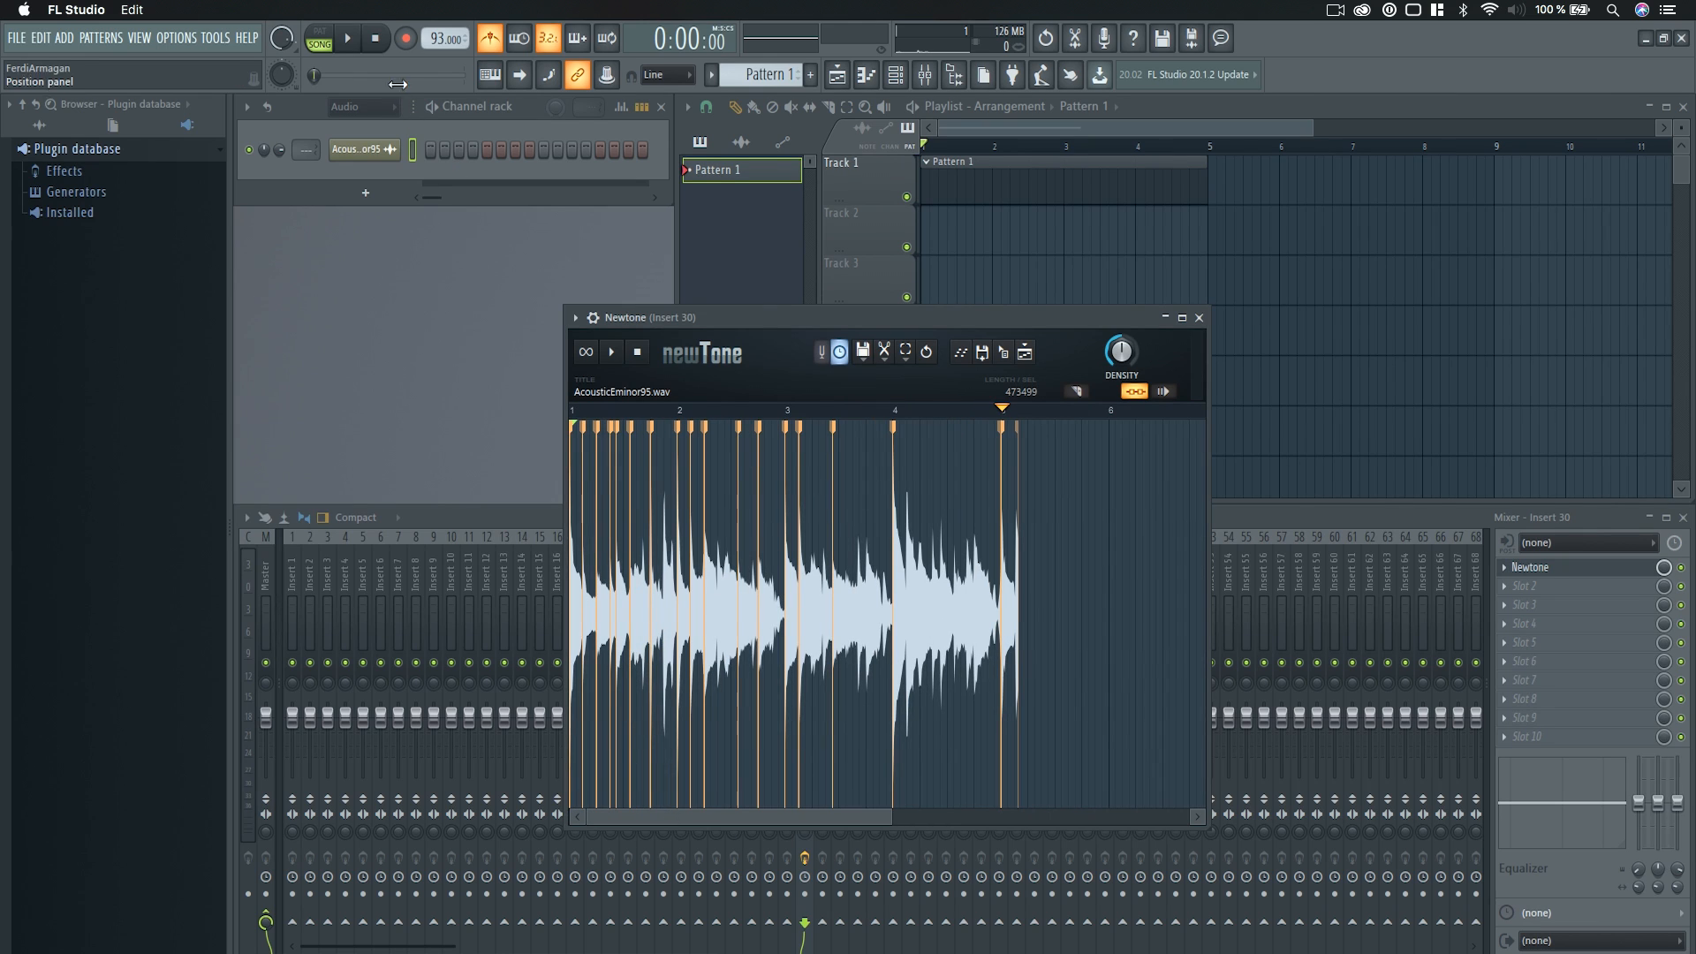
pyautogui.click(347, 40)
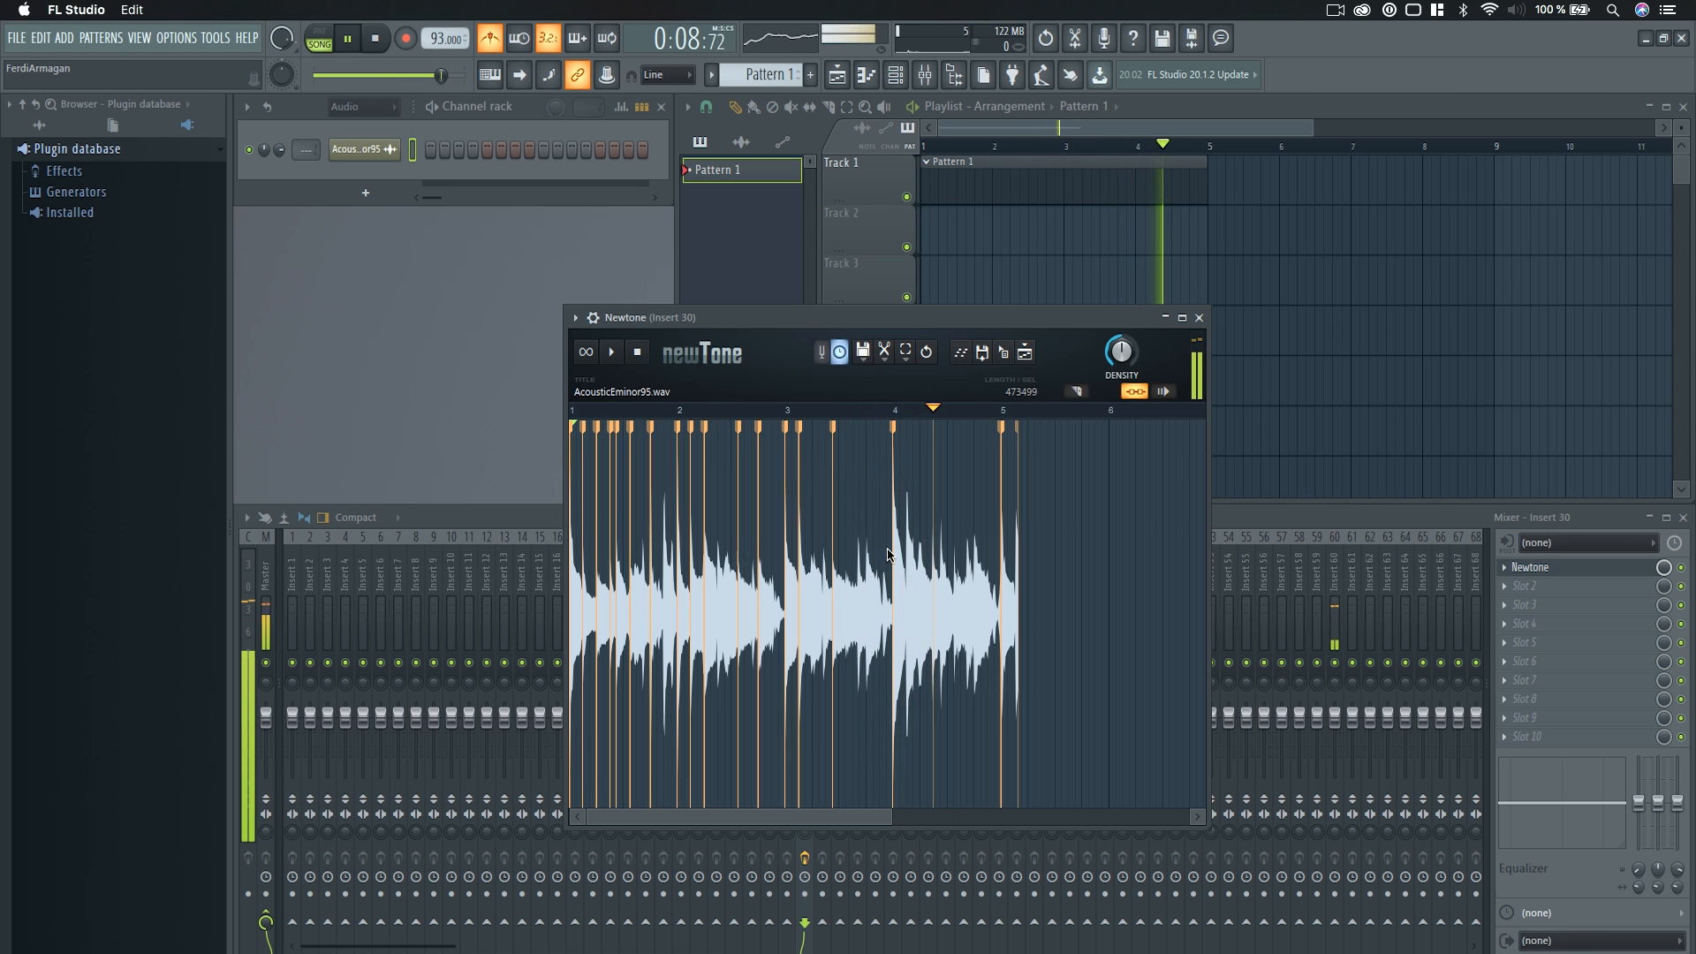
pyautogui.press('space')
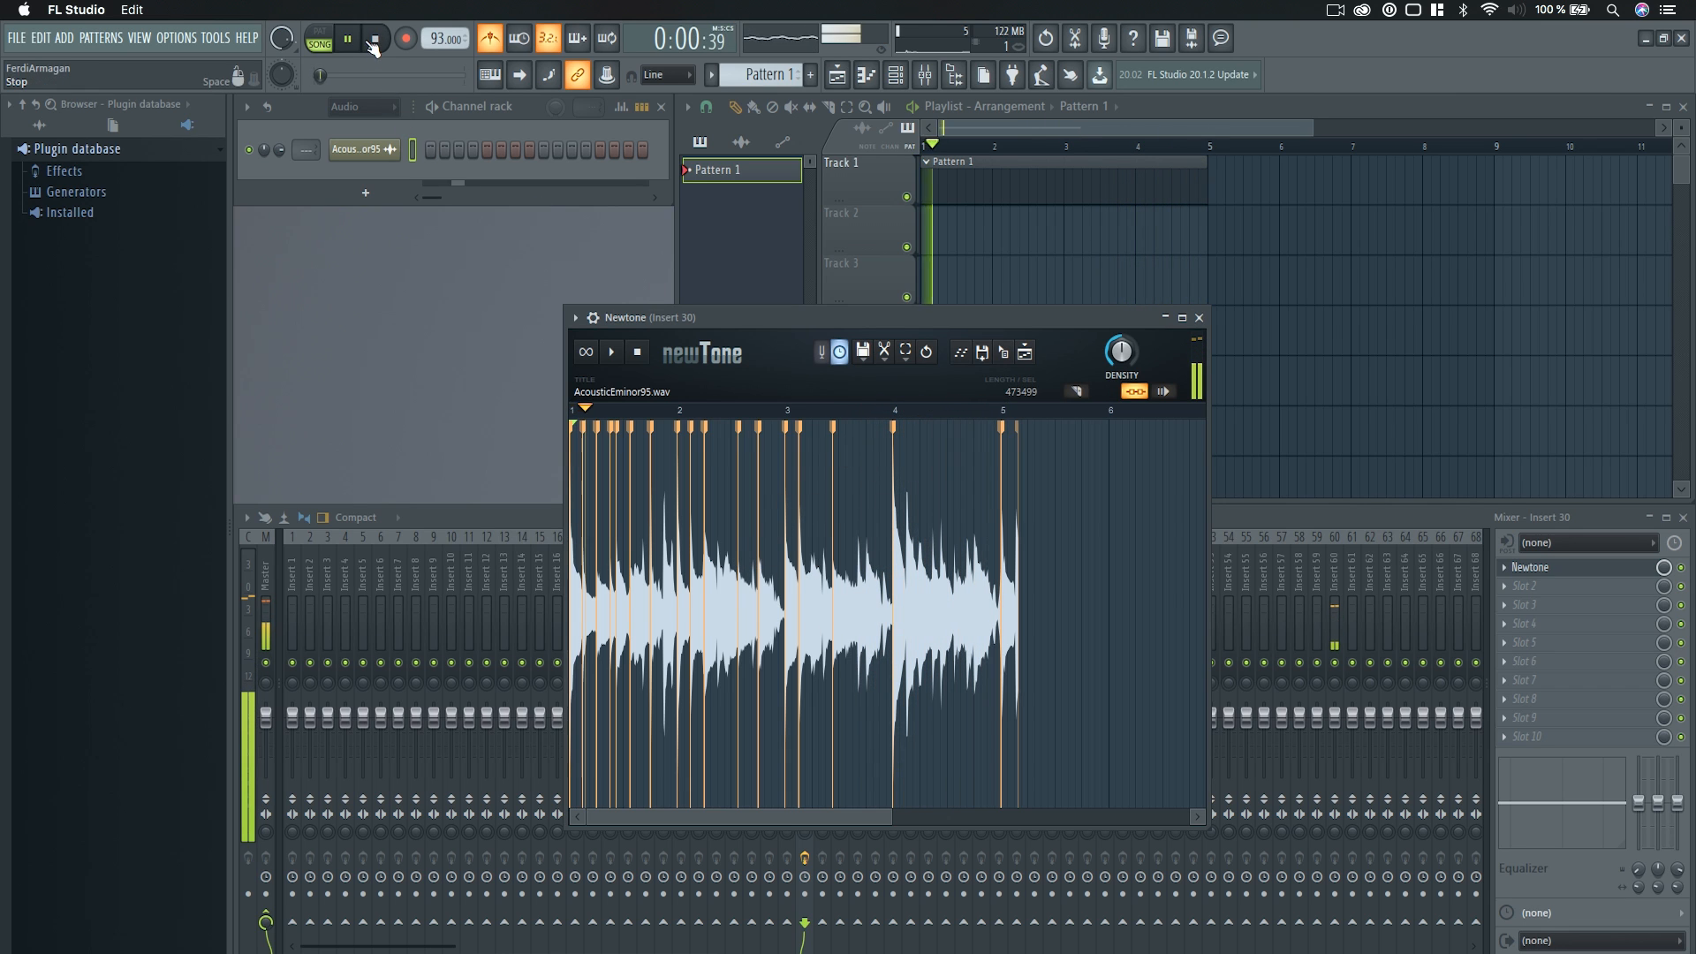
# Play the warped sample inside Newtone while examining the markers around bar 3.
pyautogui.scroll(3, 795, 587)
pyautogui.scroll(2, 835, 585)
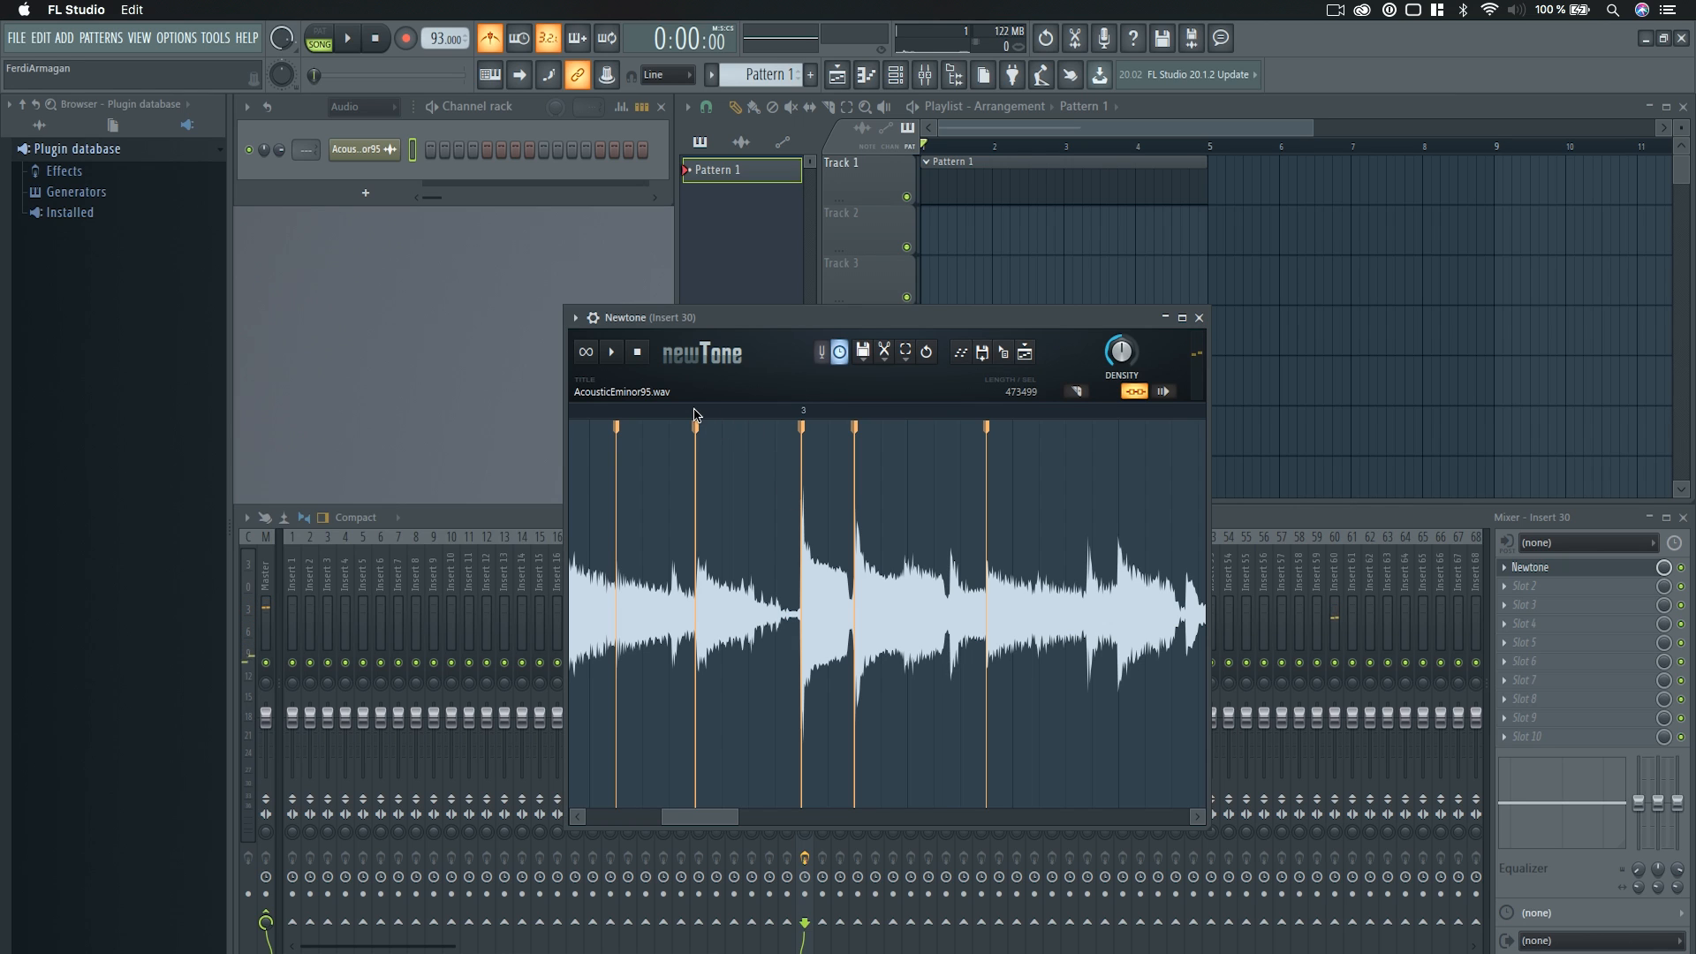
pyautogui.click(614, 354)
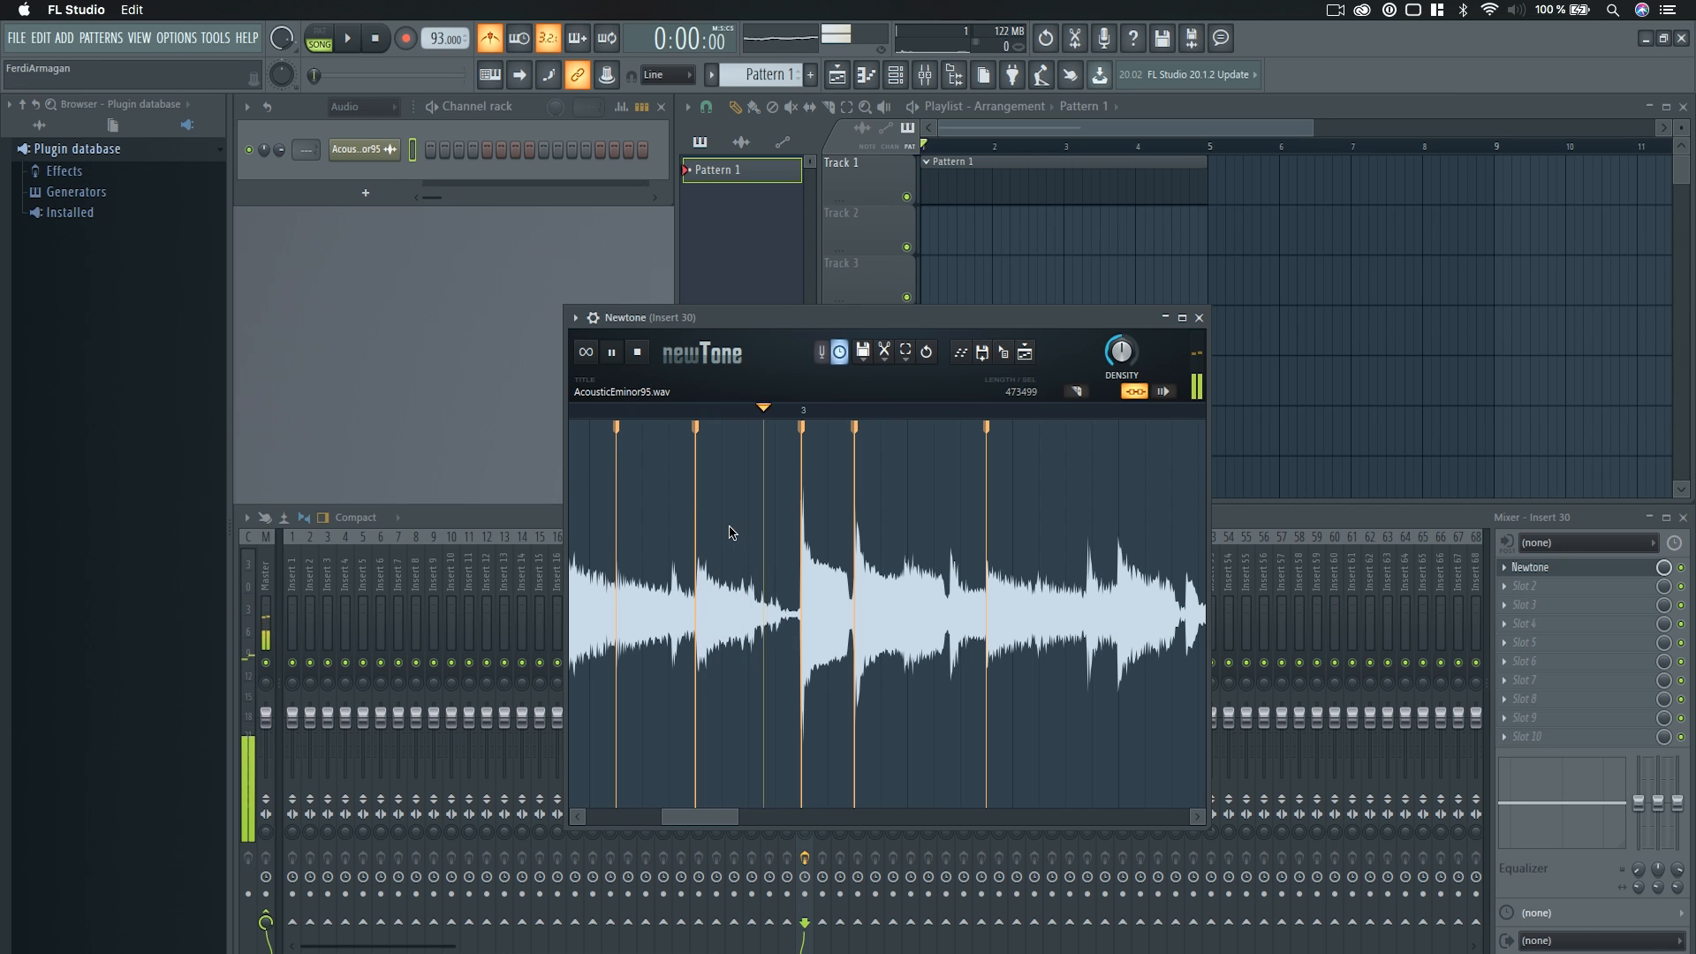
# Stop the Newtone playback and add warp markers at the two neighbouring transients in the second half of bar 3.
pyautogui.scroll(-1, 895, 625)
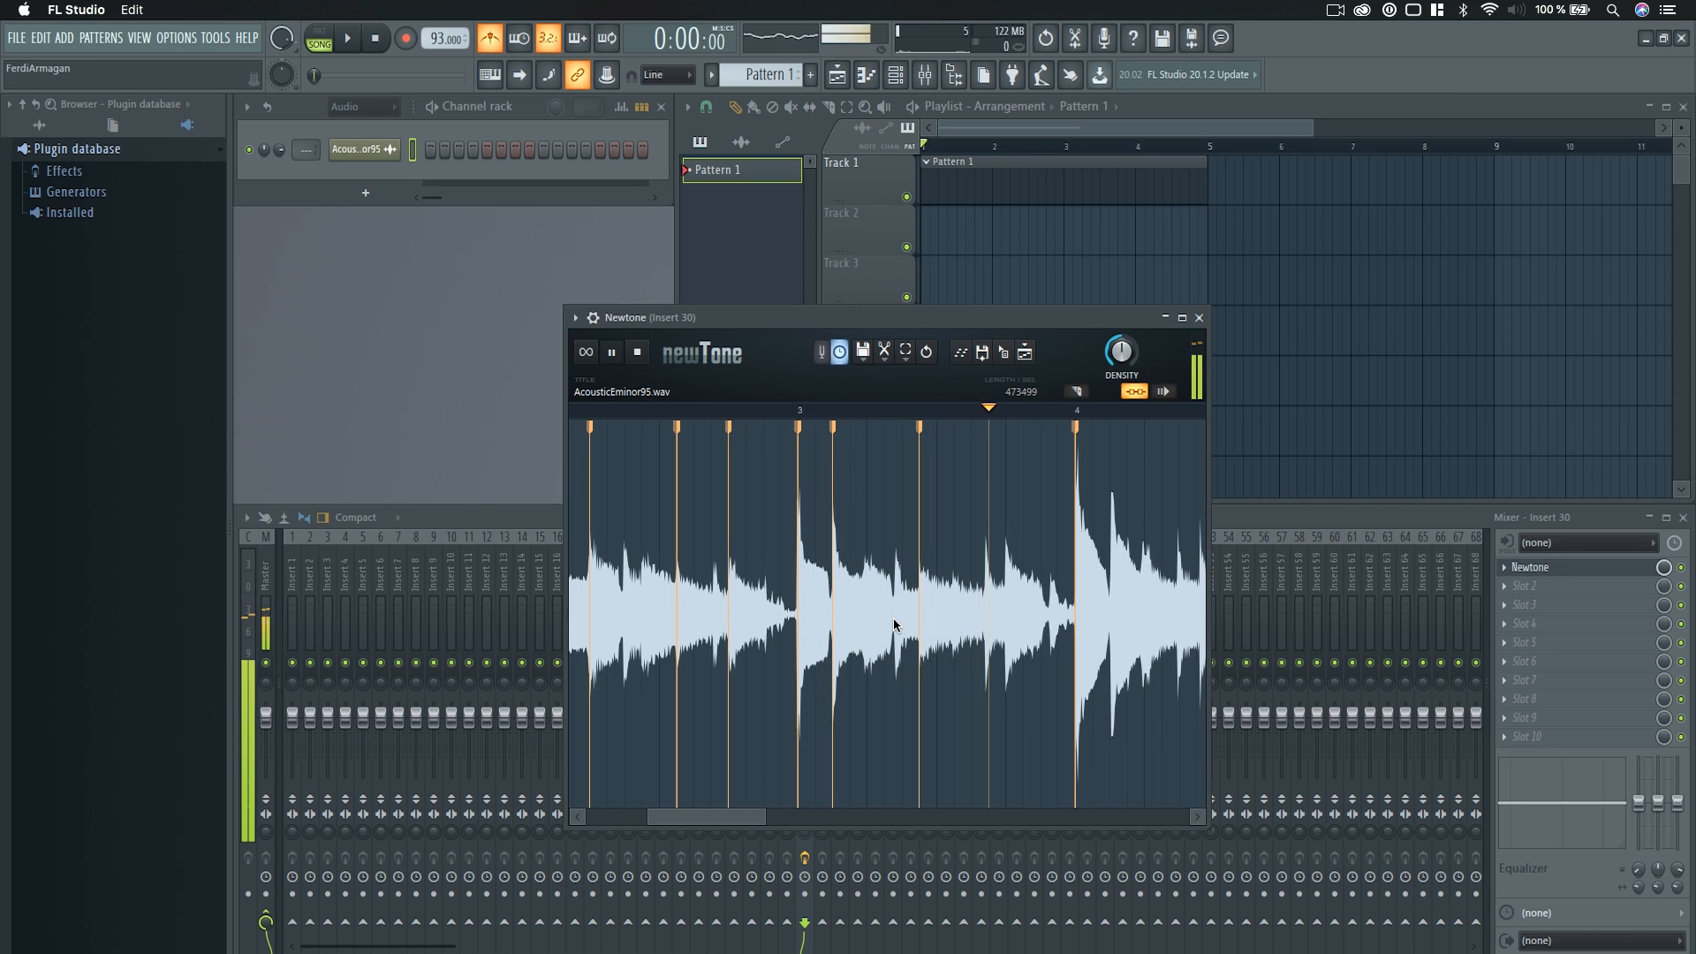
pyautogui.press('space')
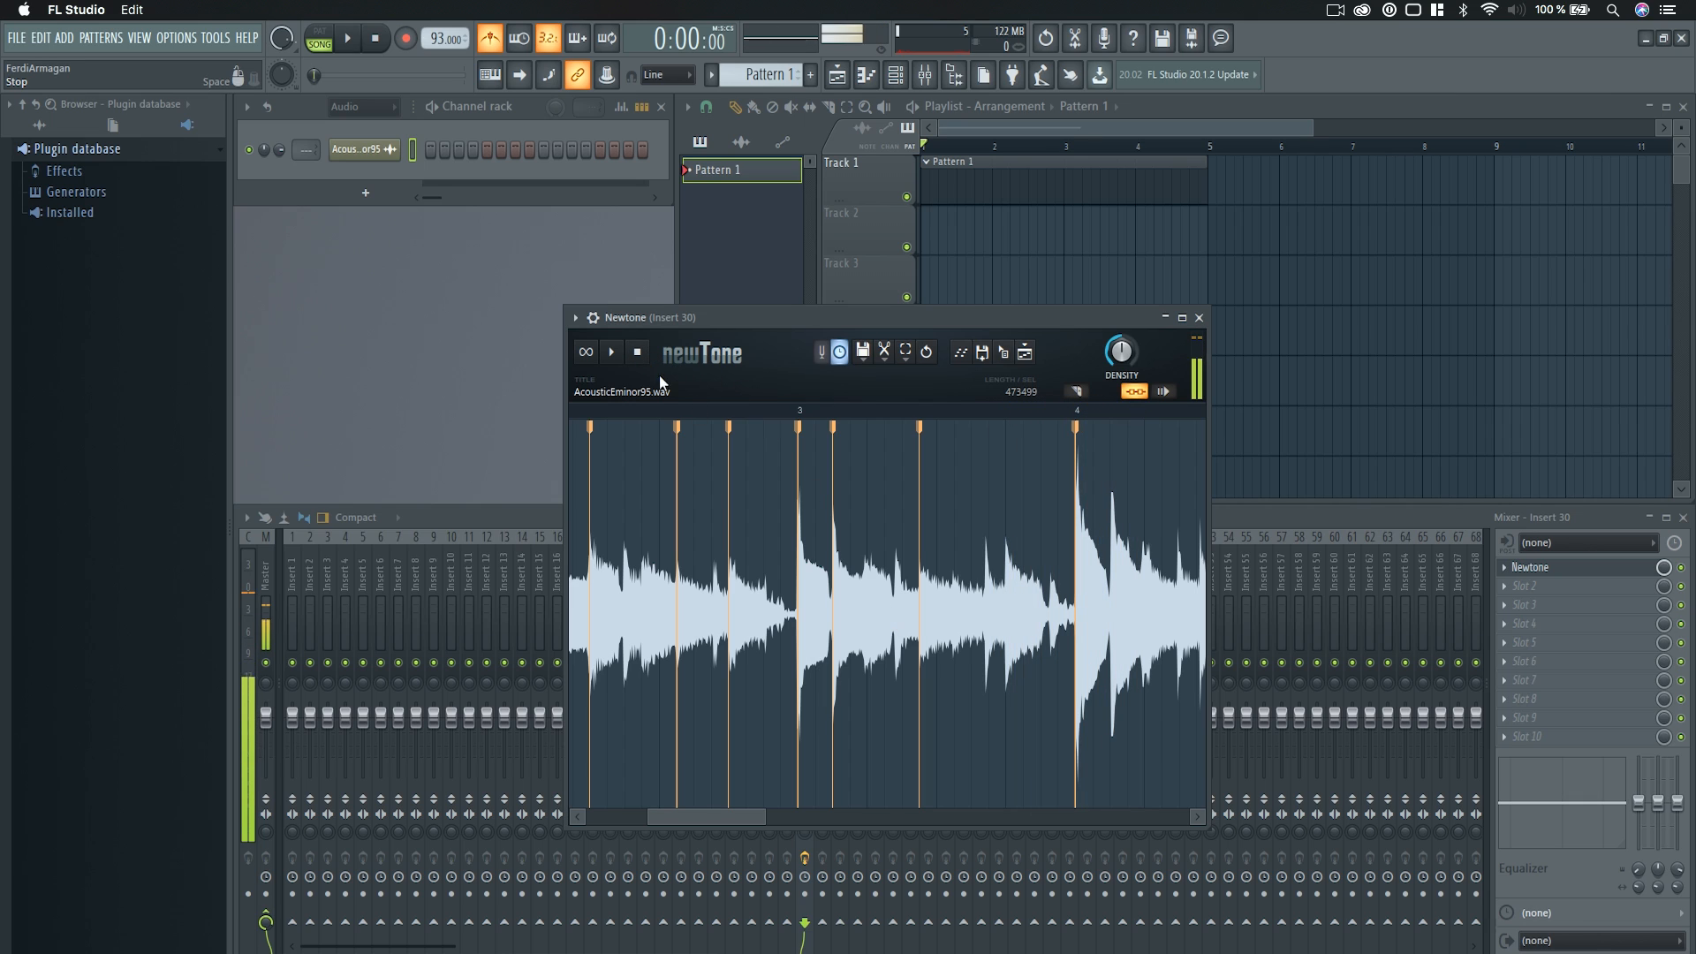
pyautogui.doubleClick(987, 558)
pyautogui.moveTo(986, 559); pyautogui.dragTo(1002, 571)
pyautogui.doubleClick(992, 566)
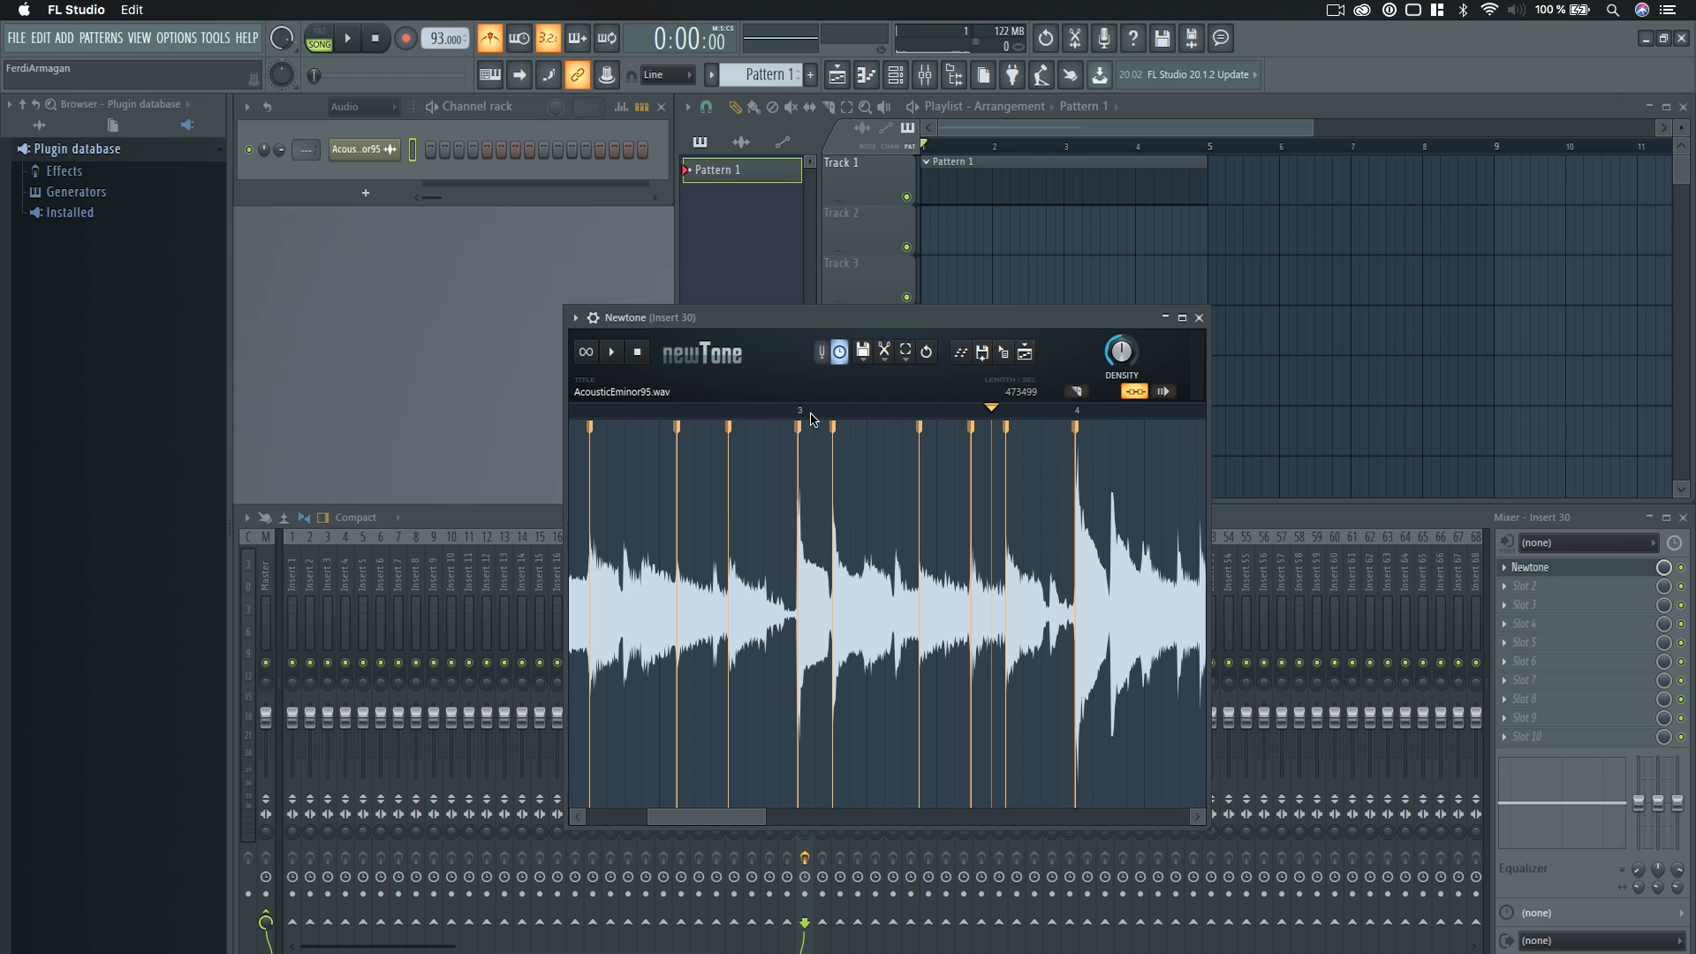
# Add two more warp markers in the first half of bar 3 and shift the first of the bar's last two markers slightly later.
pyautogui.click(613, 353)
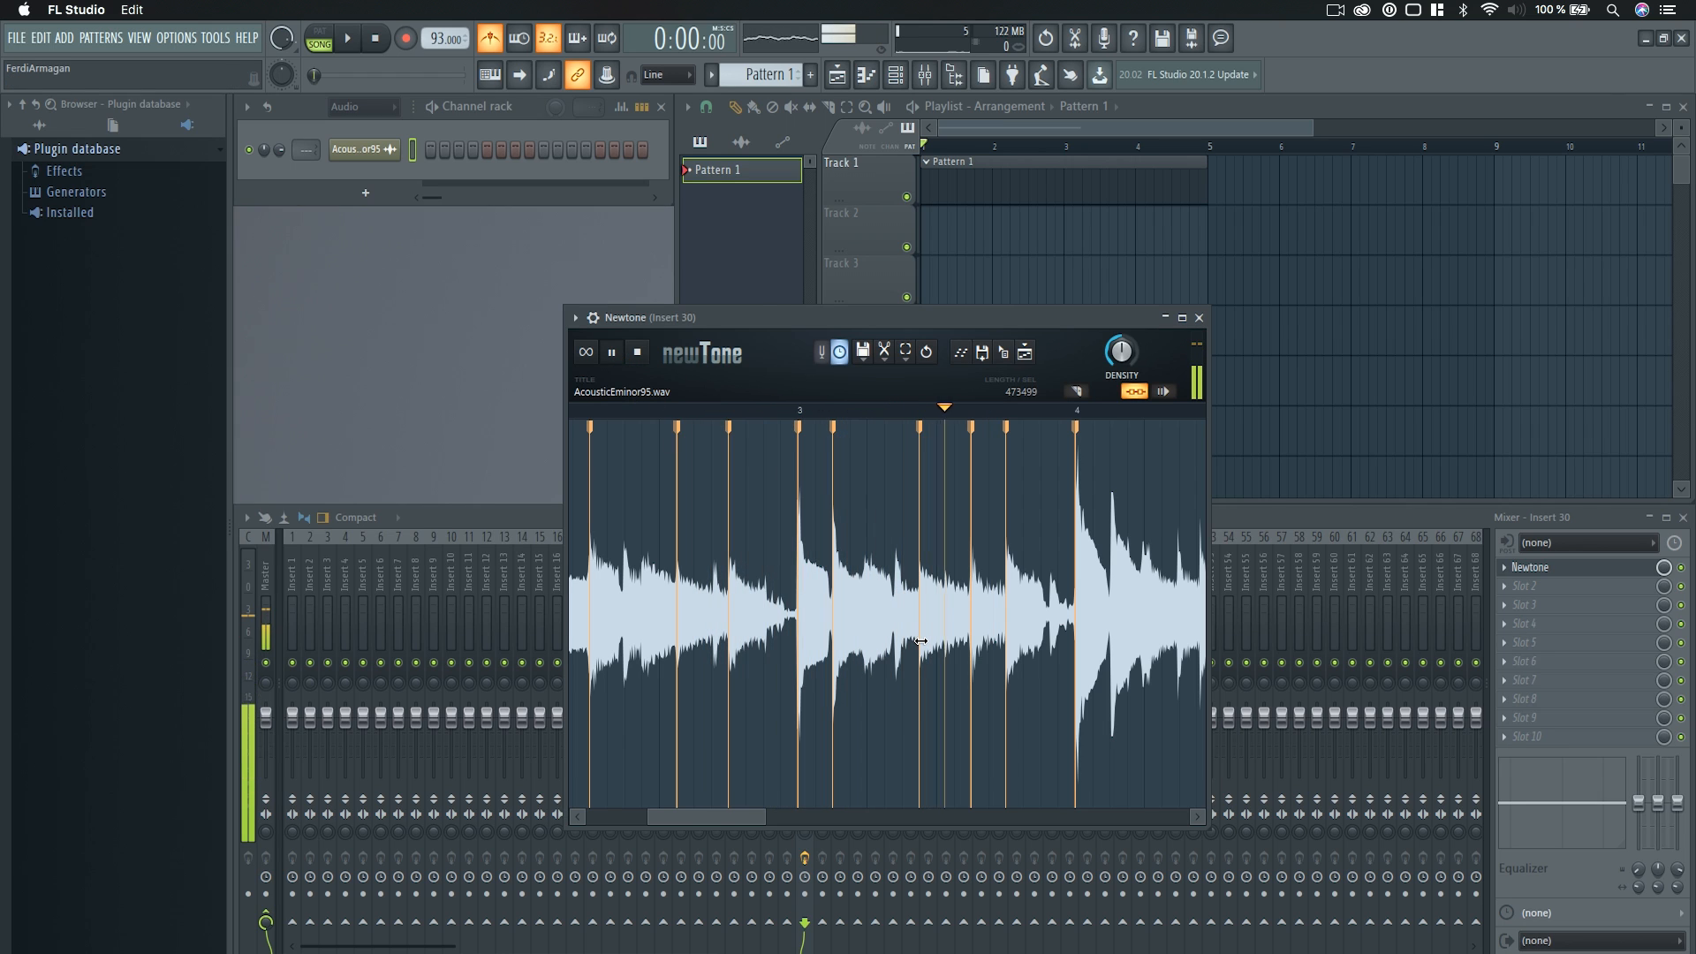
pyautogui.moveTo(1009, 566)
pyautogui.mouseDown()
pyautogui.moveTo(954, 566)
pyautogui.moveTo(1005, 566)
pyautogui.moveTo(971, 566)
pyautogui.mouseUp()
pyautogui.click(611, 352)
pyautogui.moveTo(1006, 567); pyautogui.dragTo(953, 566)
pyautogui.scroll(8, 866, 566)
pyautogui.doubleClick(866, 566)
pyautogui.doubleClick(934, 566)
pyautogui.scroll(-9, 831, 566)
pyautogui.moveTo(985, 567); pyautogui.dragTo(969, 566)
pyautogui.click(637, 352)
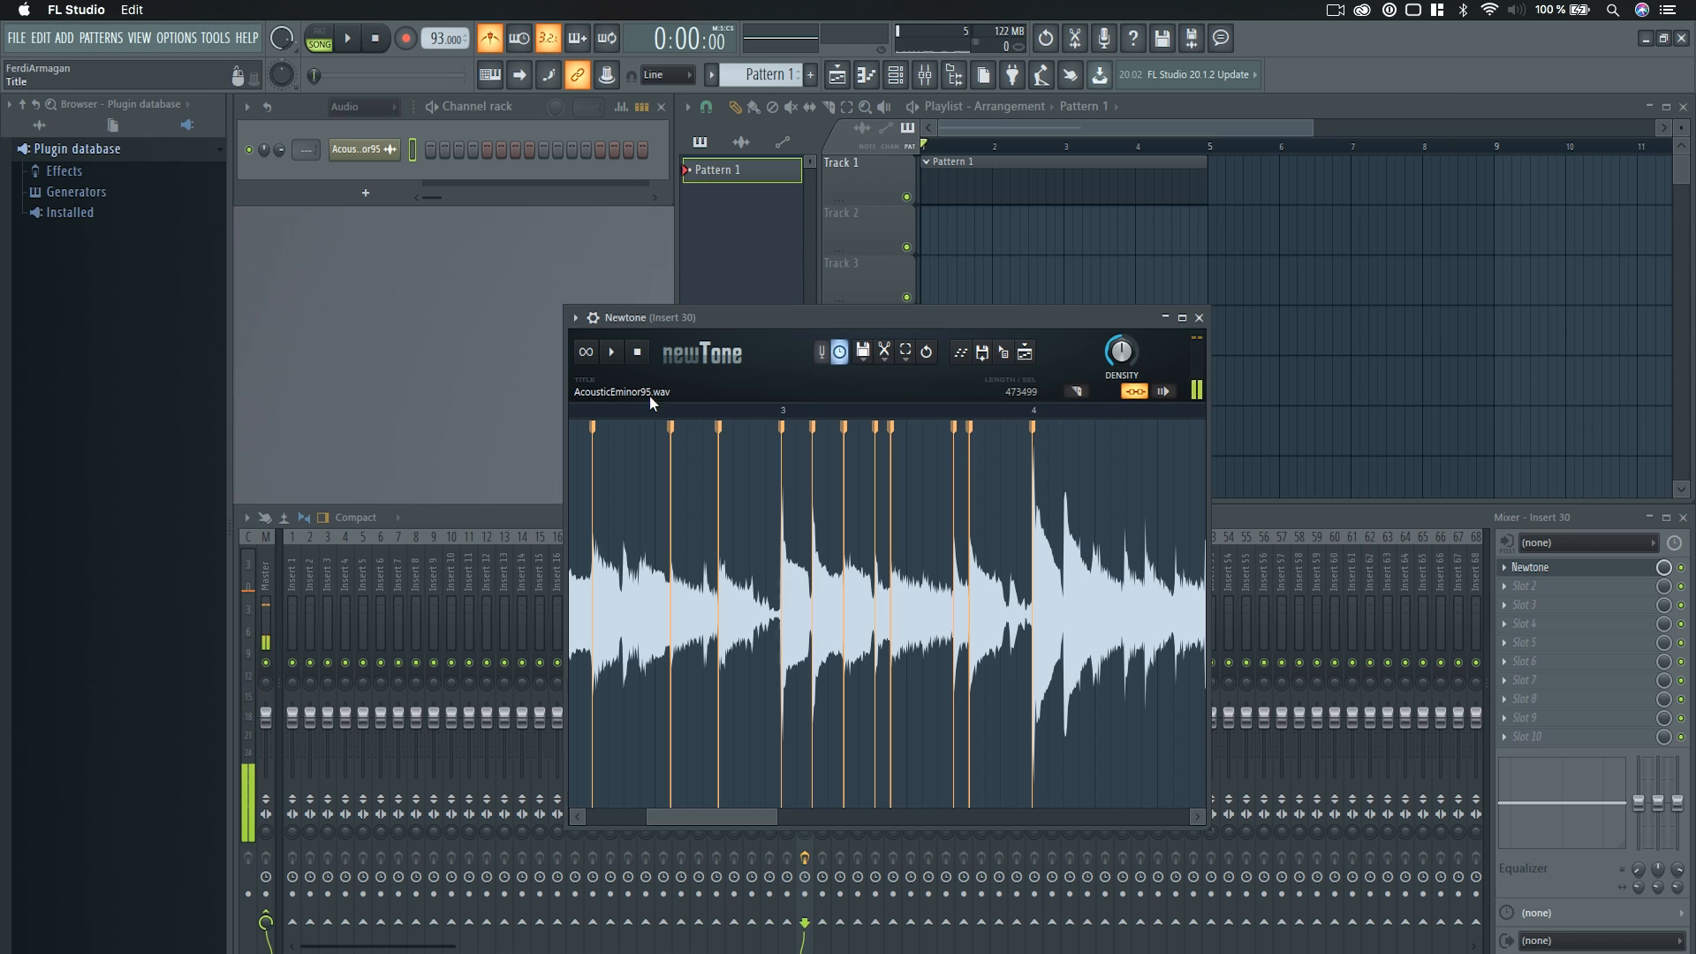
# Play the sample inside Newtone through bars 3 and 4 to check the new markers.
pyautogui.press('space')
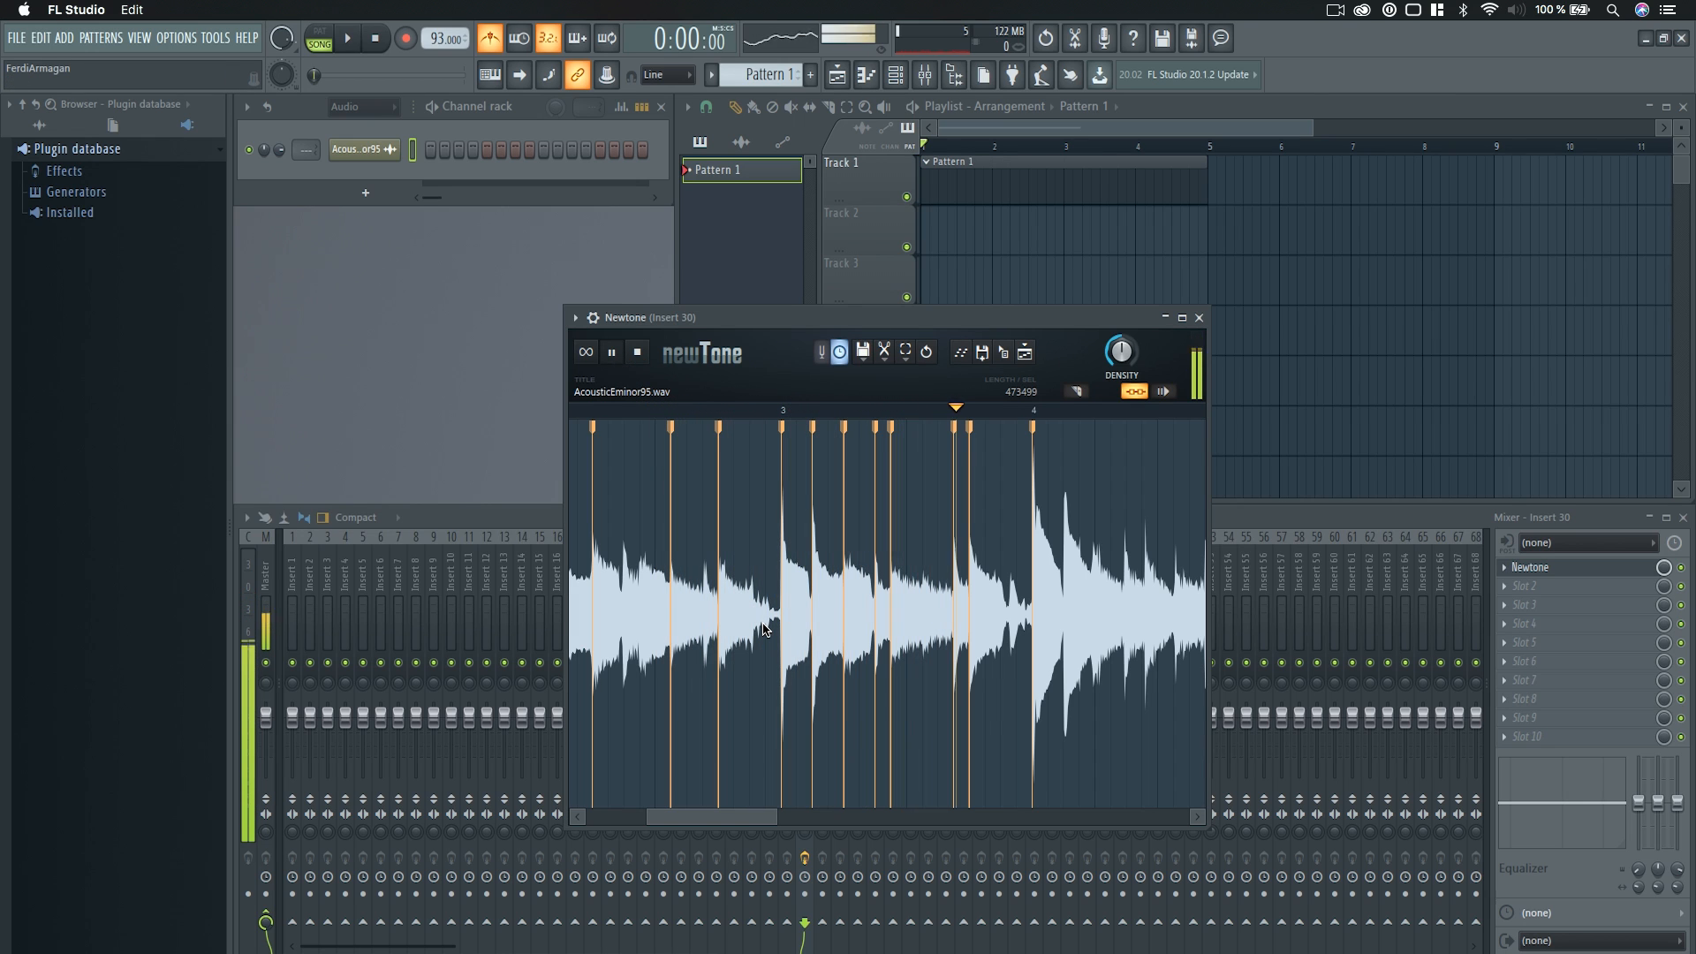
pyautogui.scroll(-4, 777, 627)
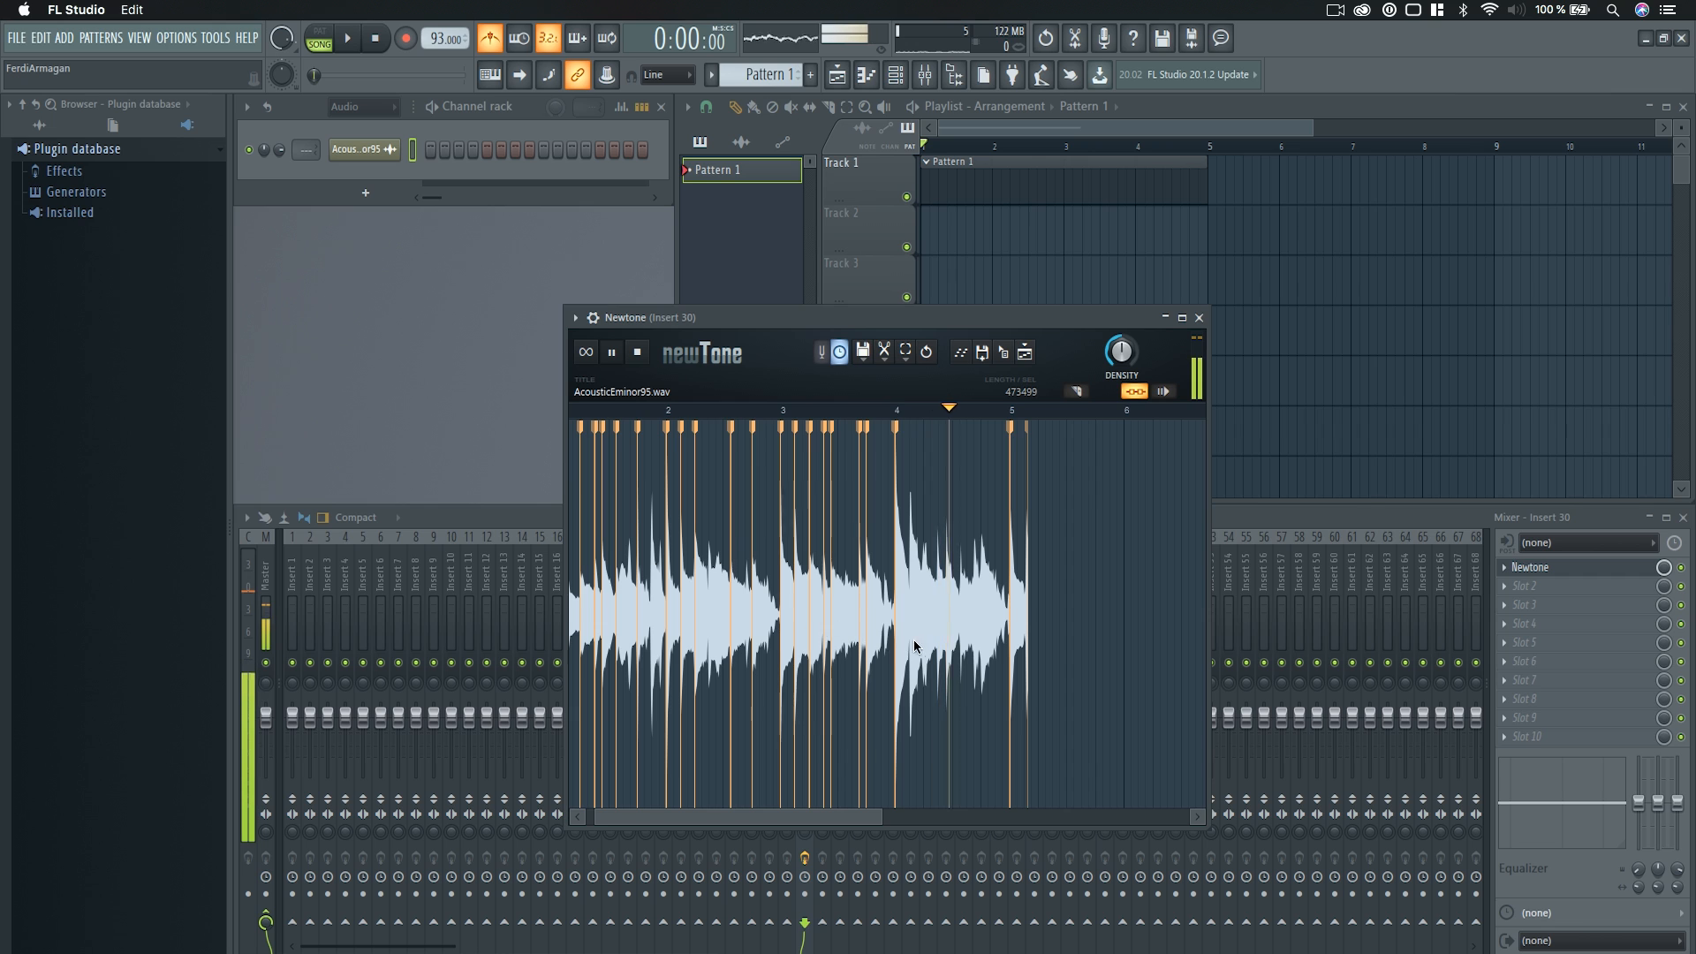
pyautogui.scroll(2, 983, 647)
pyautogui.scroll(1, 983, 646)
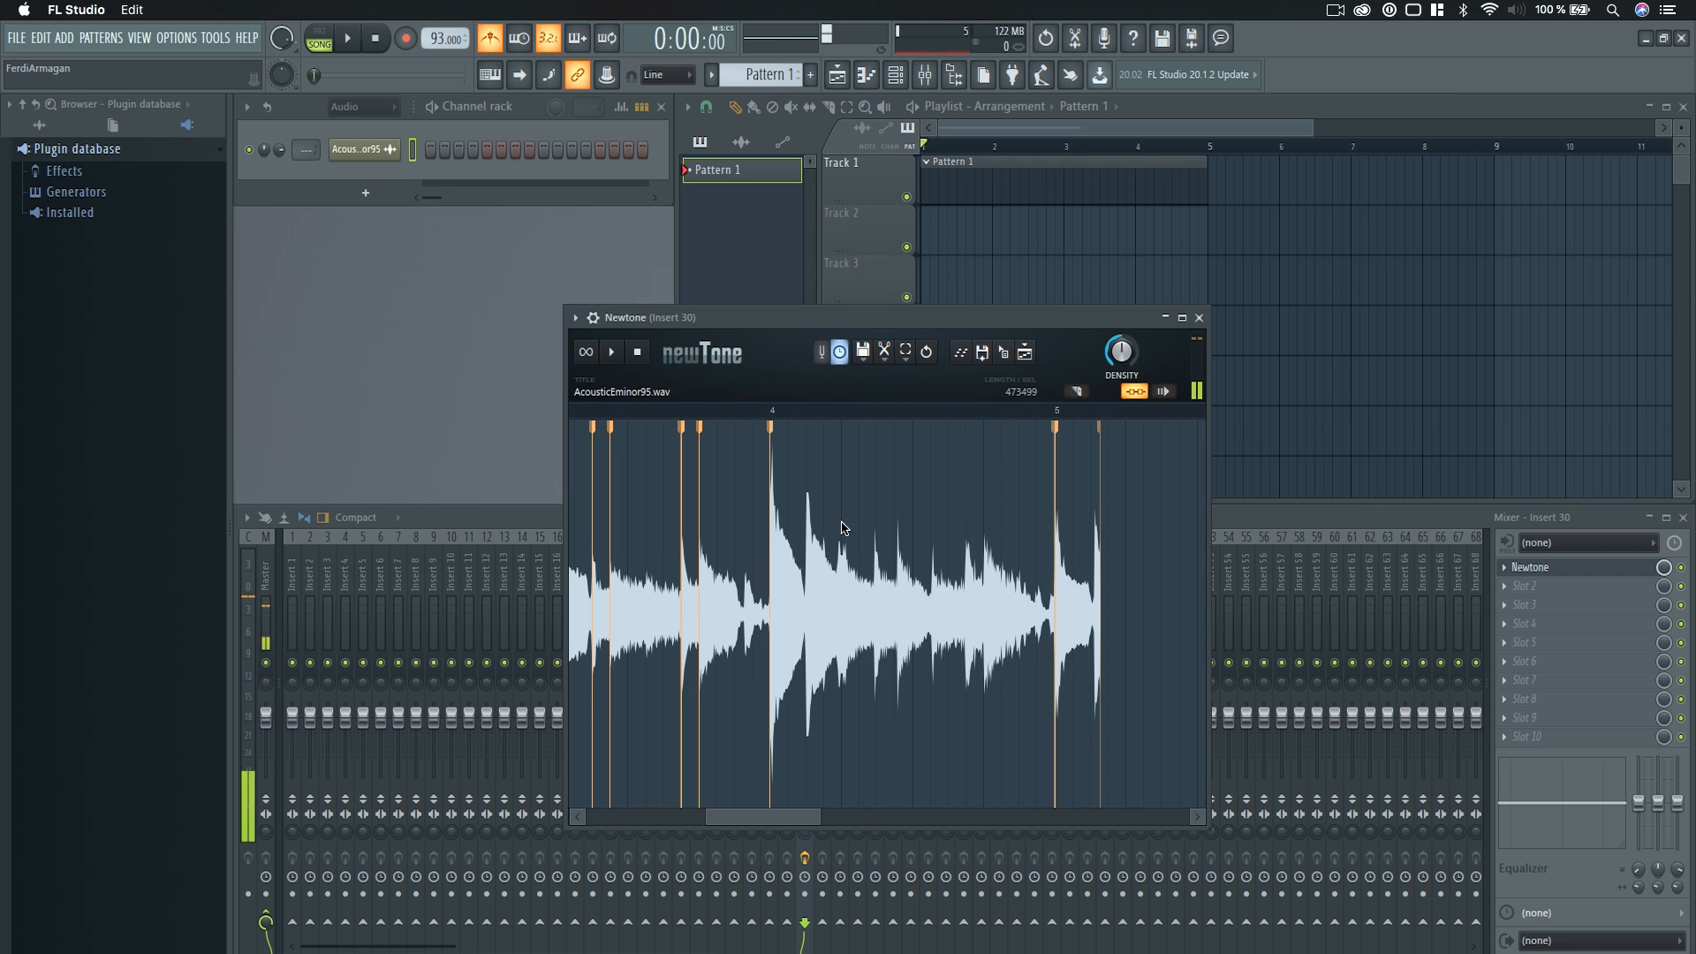
# Add warp markers at the two transients in the middle of bar 4 and the two near its end, aligning them with the grid.
pyautogui.scroll(2, 917, 619)
pyautogui.scroll(1, 917, 618)
pyautogui.moveTo(881, 553); pyautogui.dragTo(830, 561)
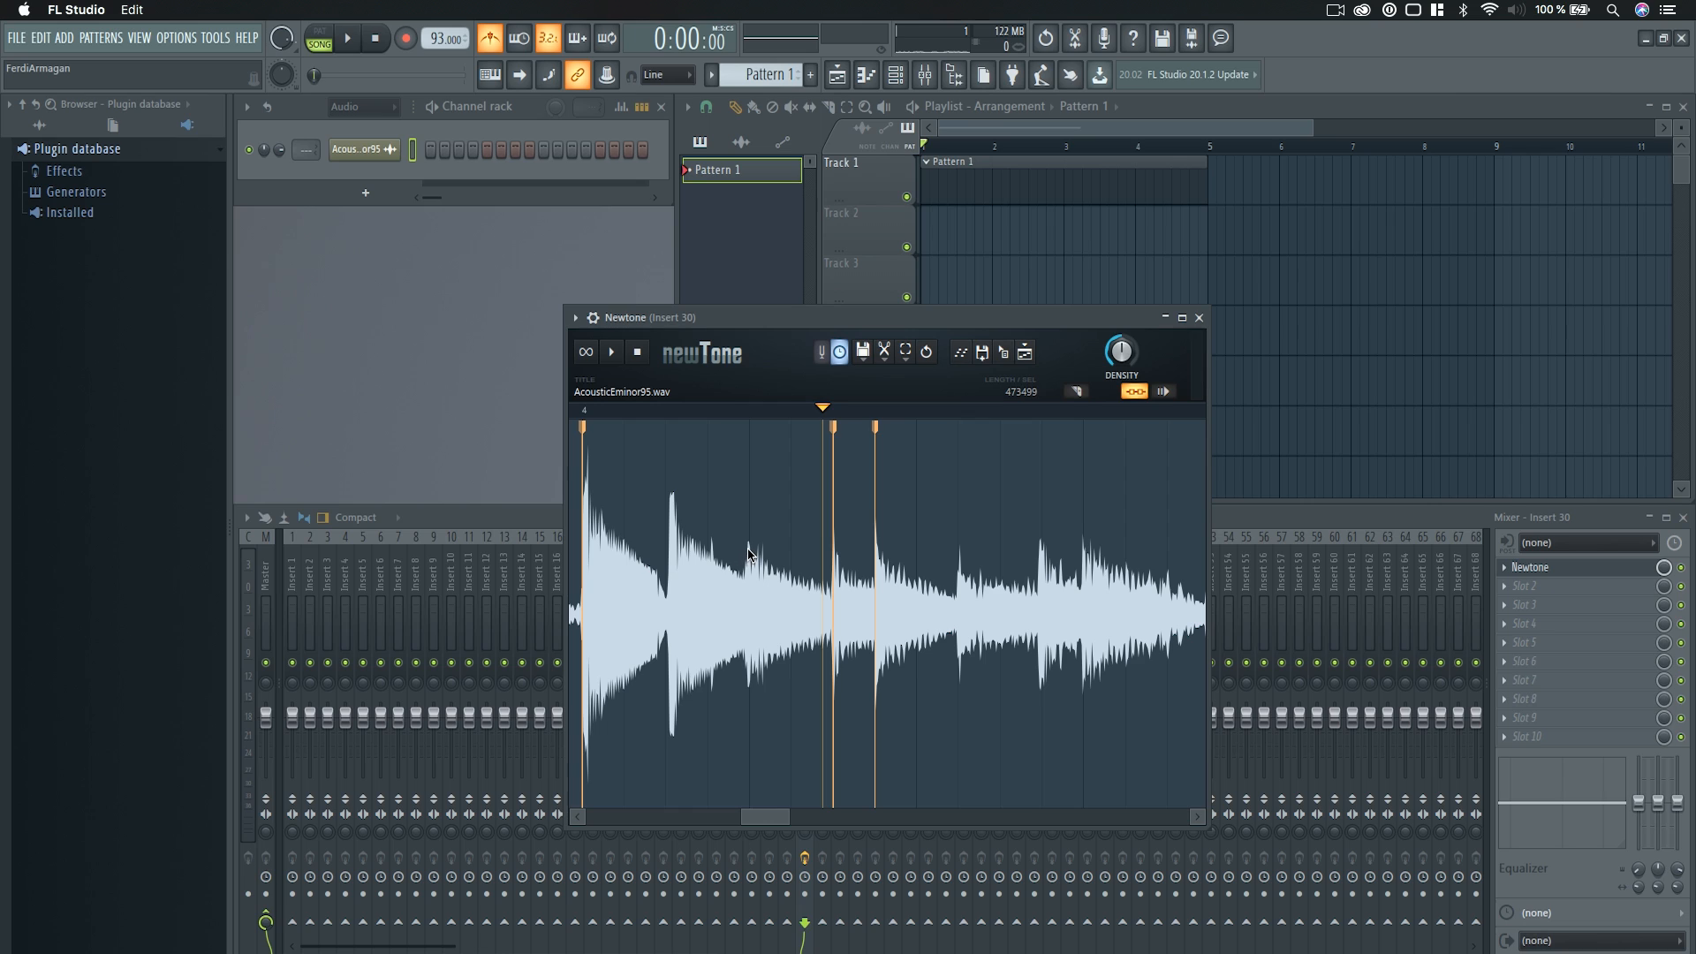
pyautogui.moveTo(676, 557); pyautogui.dragTo(671, 559)
pyautogui.press('super+z')
pyautogui.moveTo(1038, 559); pyautogui.dragTo(1041, 561)
pyautogui.click(1087, 563)
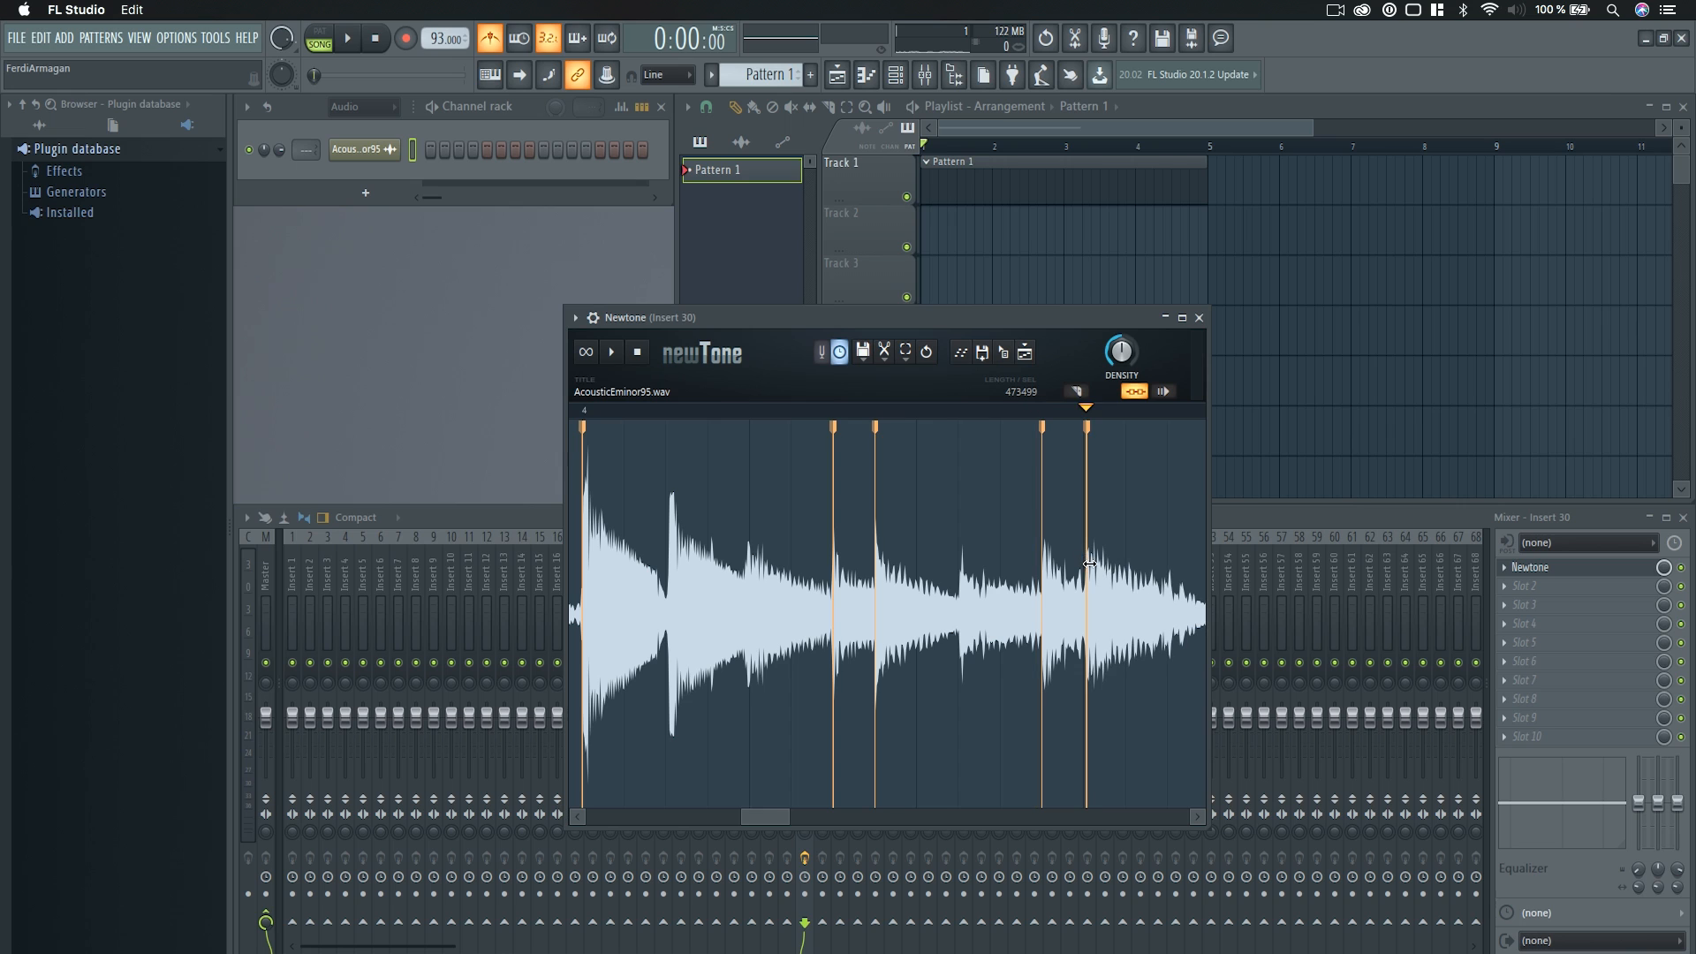
# Play the song from bar 1 through the four-bar loop to check the bar 4 markers, and stop playback.
pyautogui.scroll(-2, 1075, 613)
pyautogui.scroll(-3, 1079, 639)
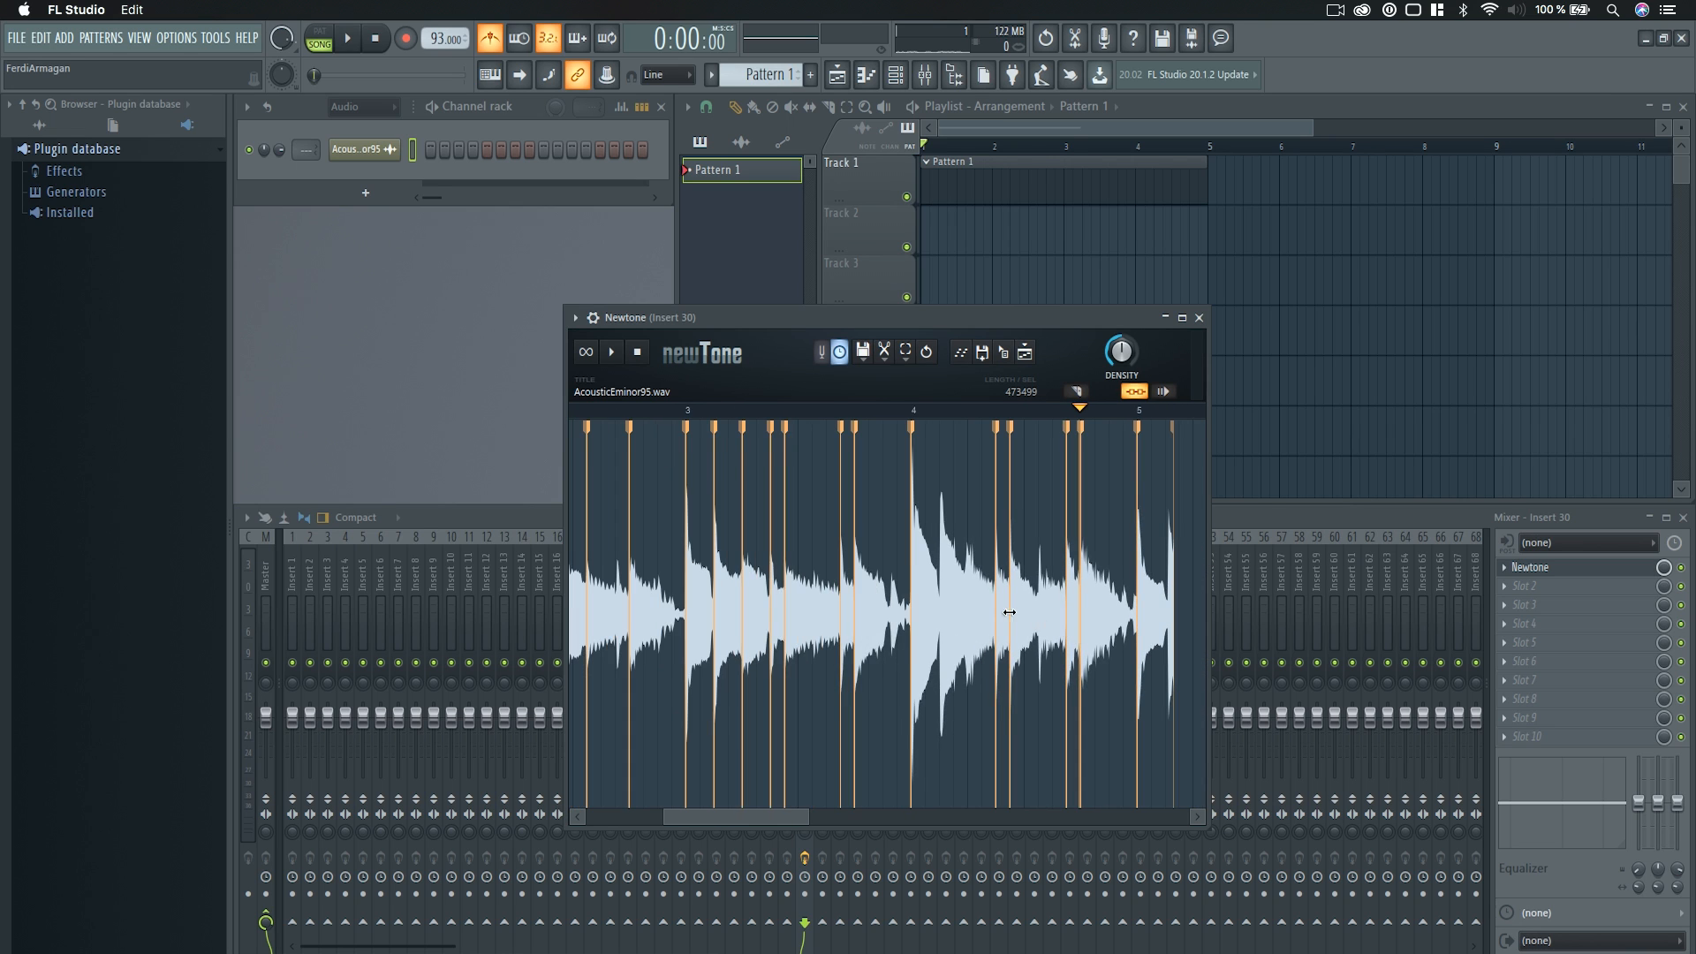
pyautogui.press('space')
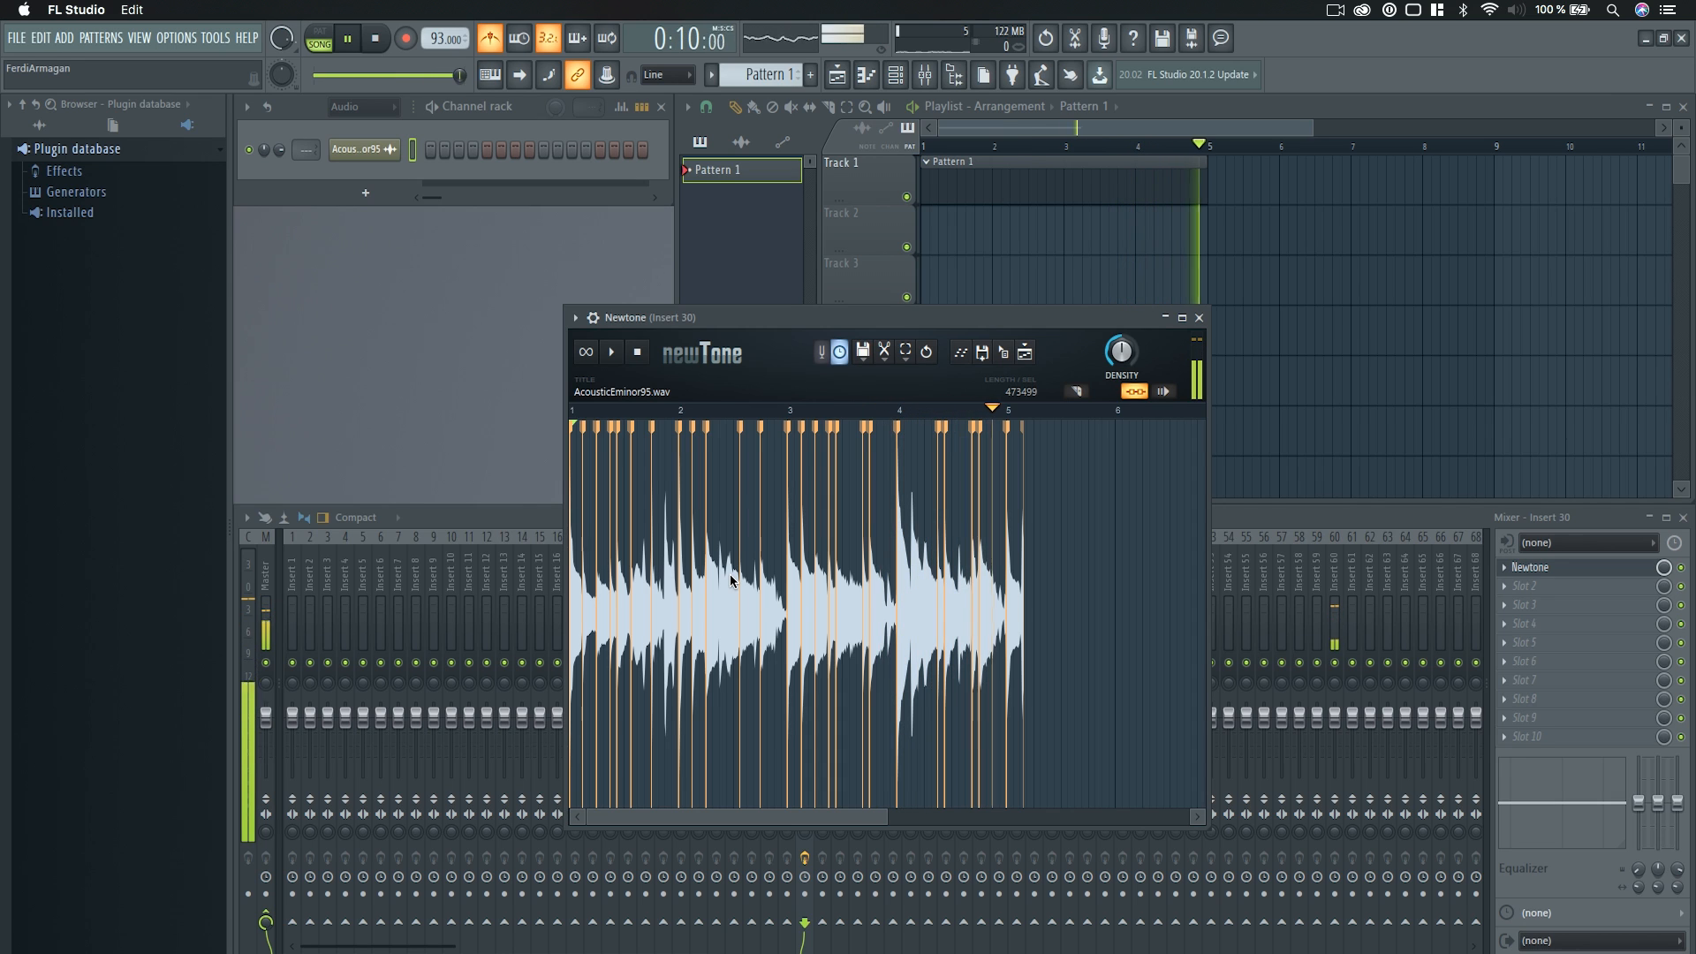
pyautogui.click(637, 362)
# Examine the warp markers across the whole sample against the bar and beat lines in Newtone.
pyautogui.scroll(1, 910, 513)
pyautogui.scroll(2, 910, 512)
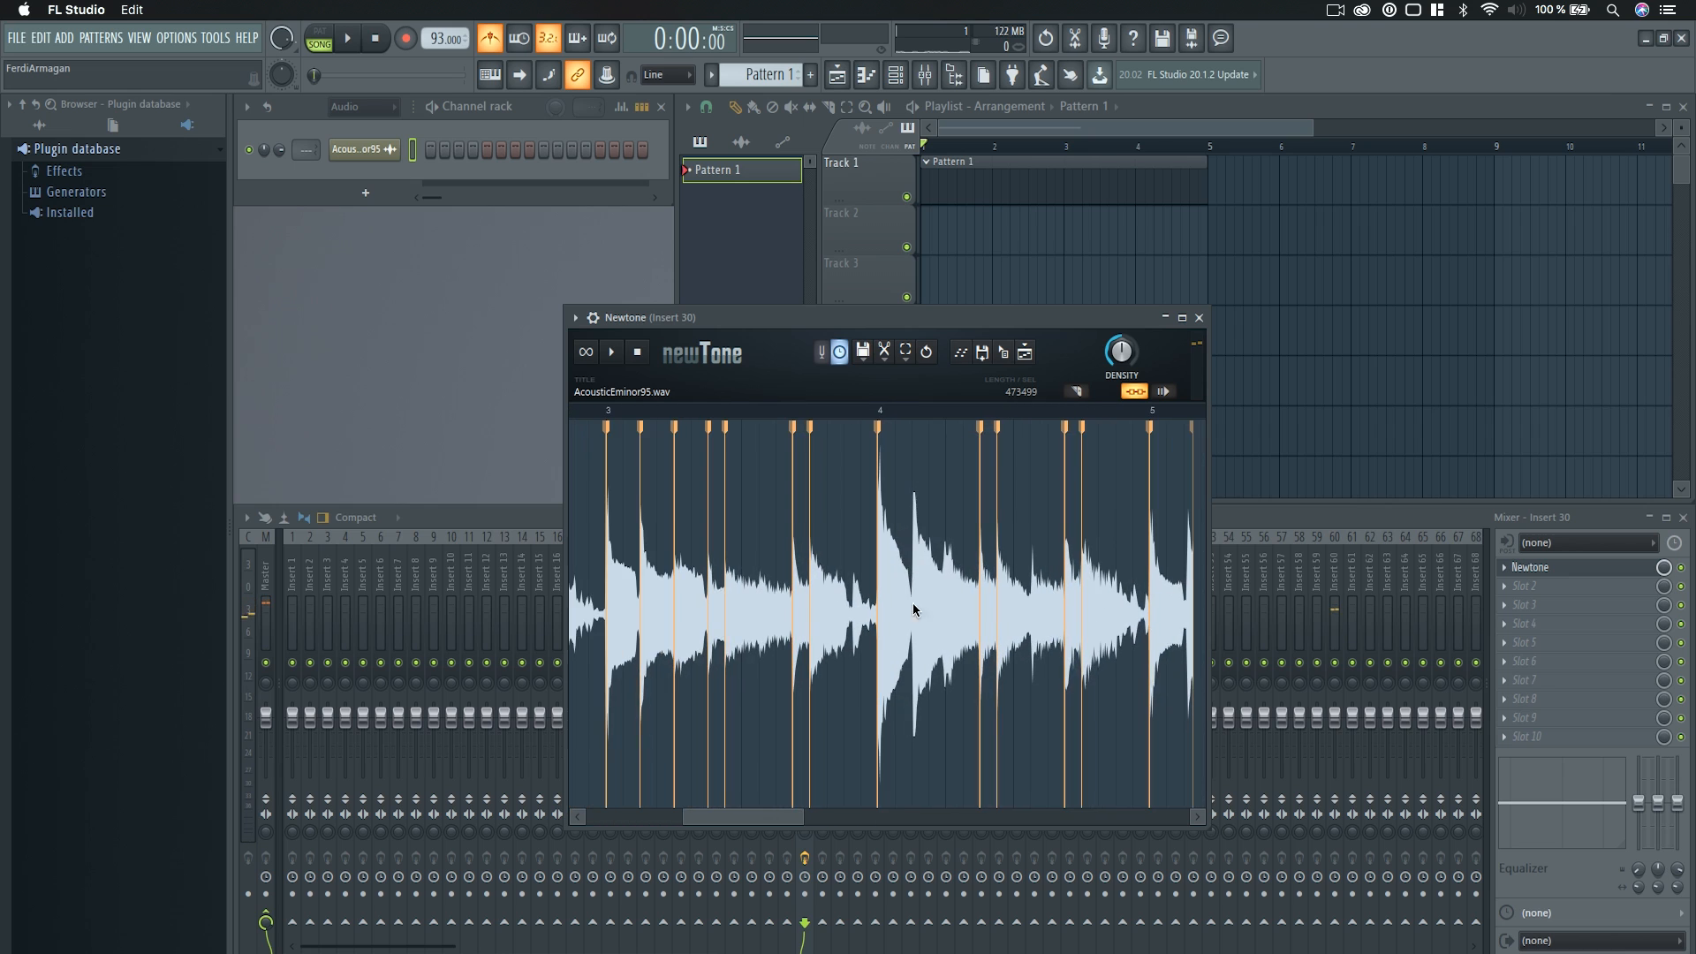
pyautogui.scroll(3, 1117, 624)
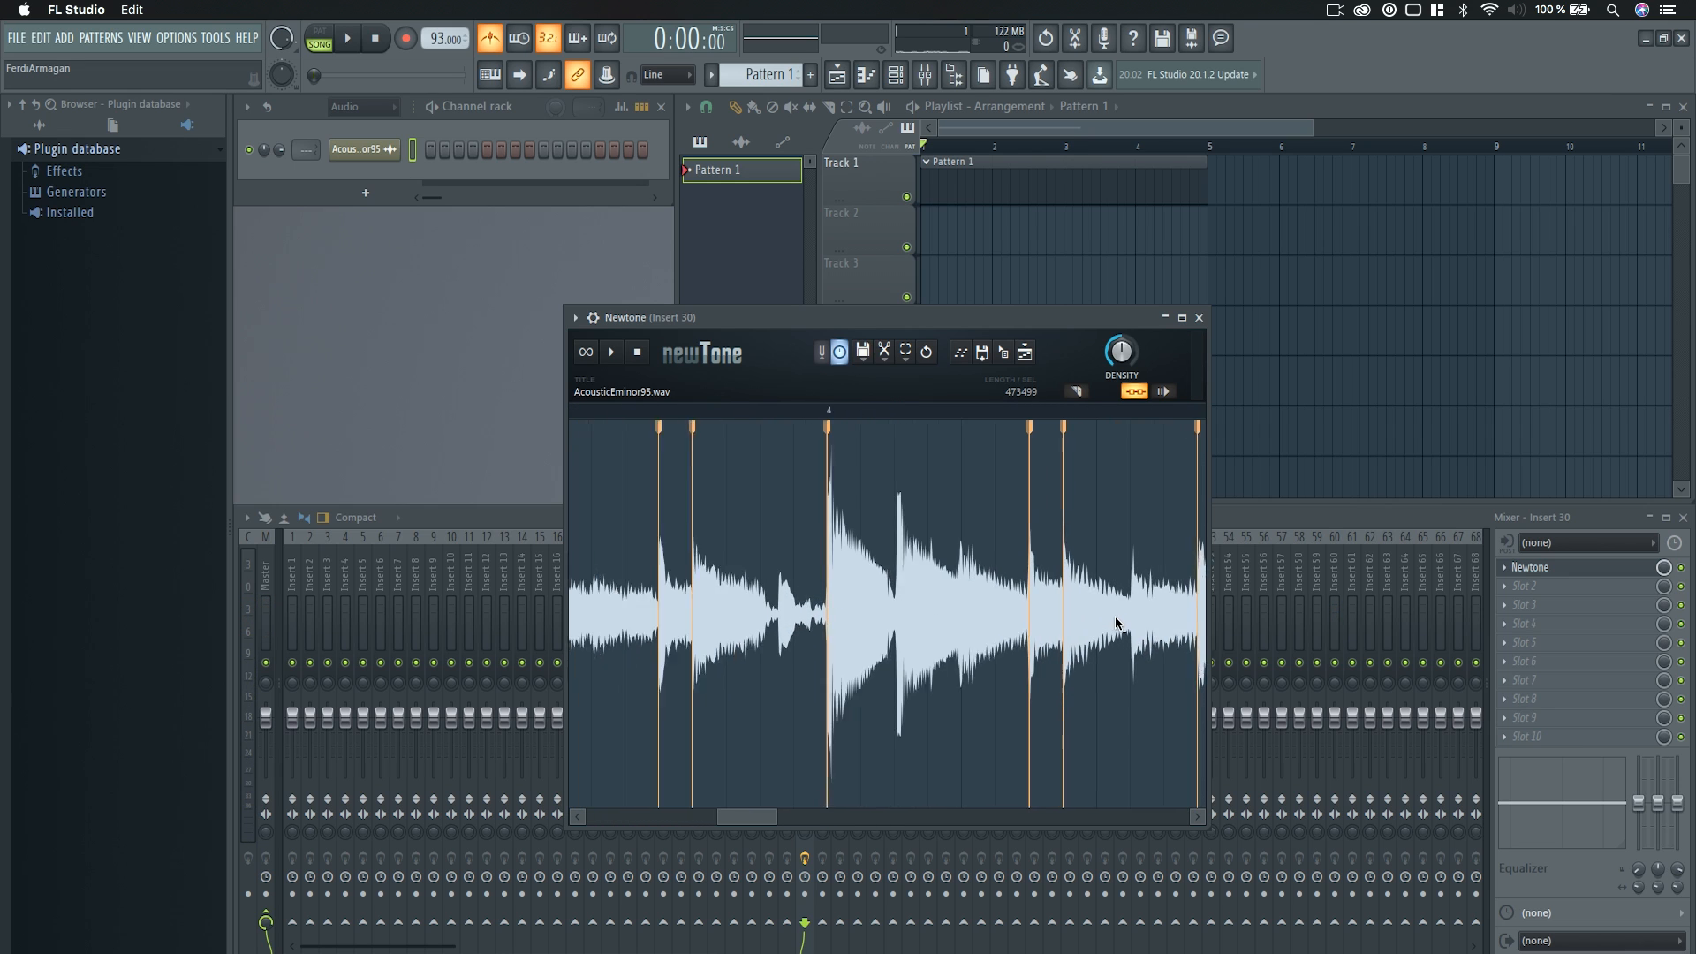
pyautogui.scroll(-2, 986, 625)
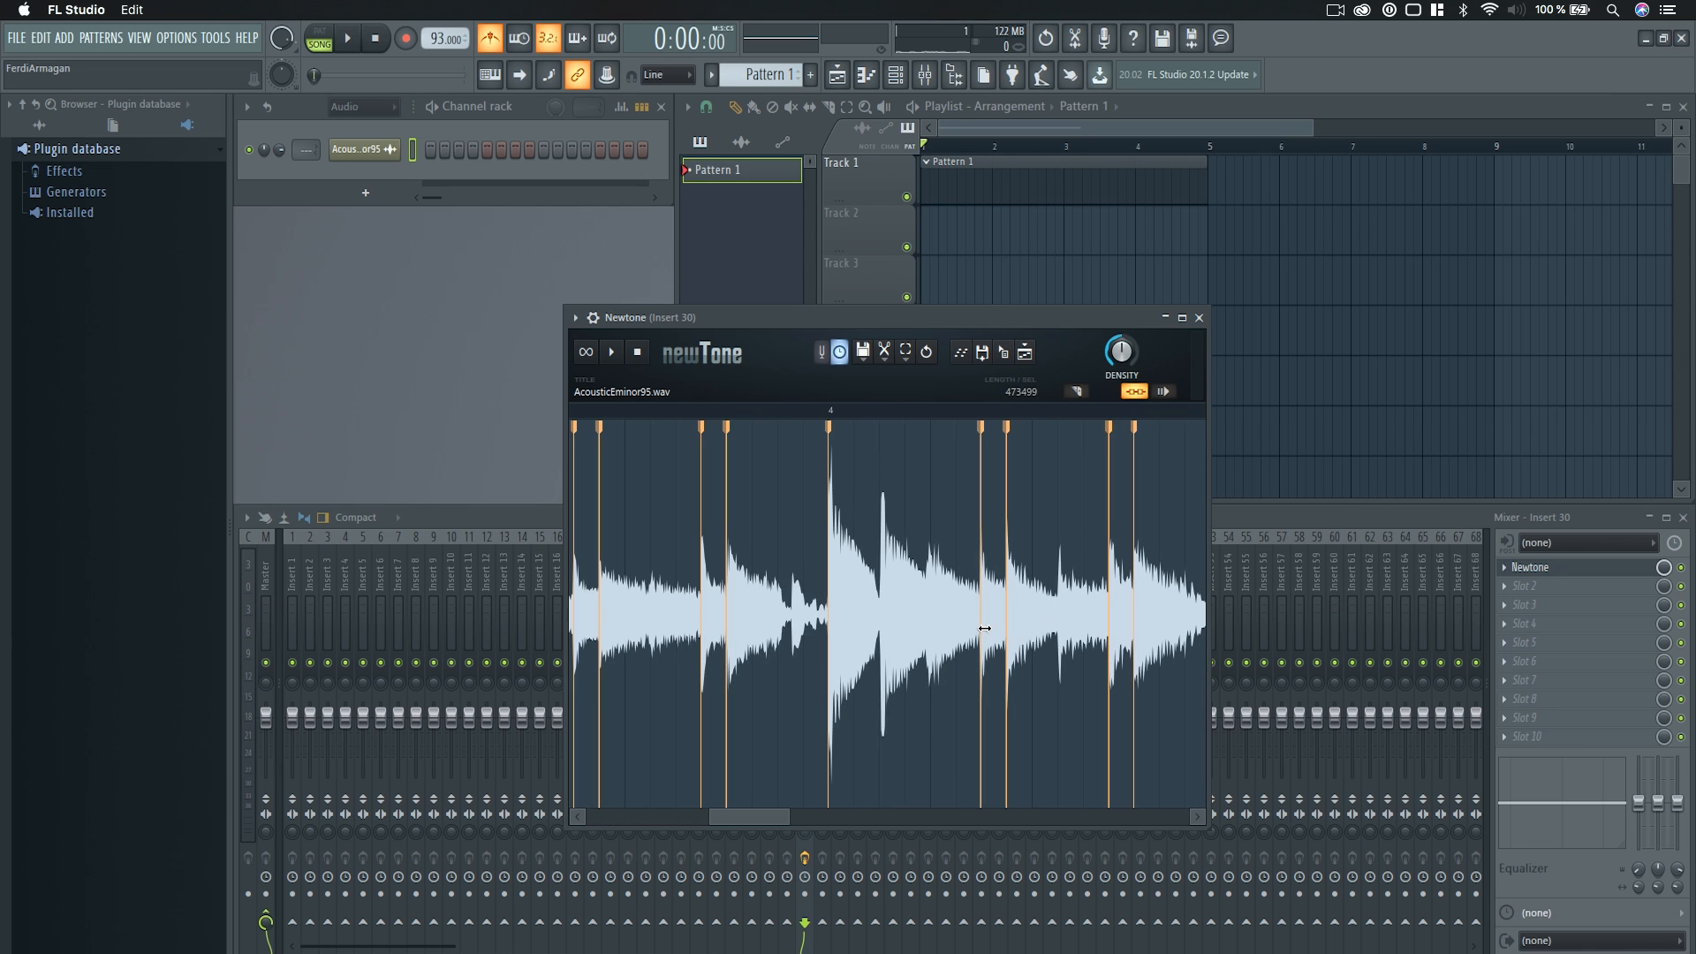
pyautogui.scroll(-6, 961, 652)
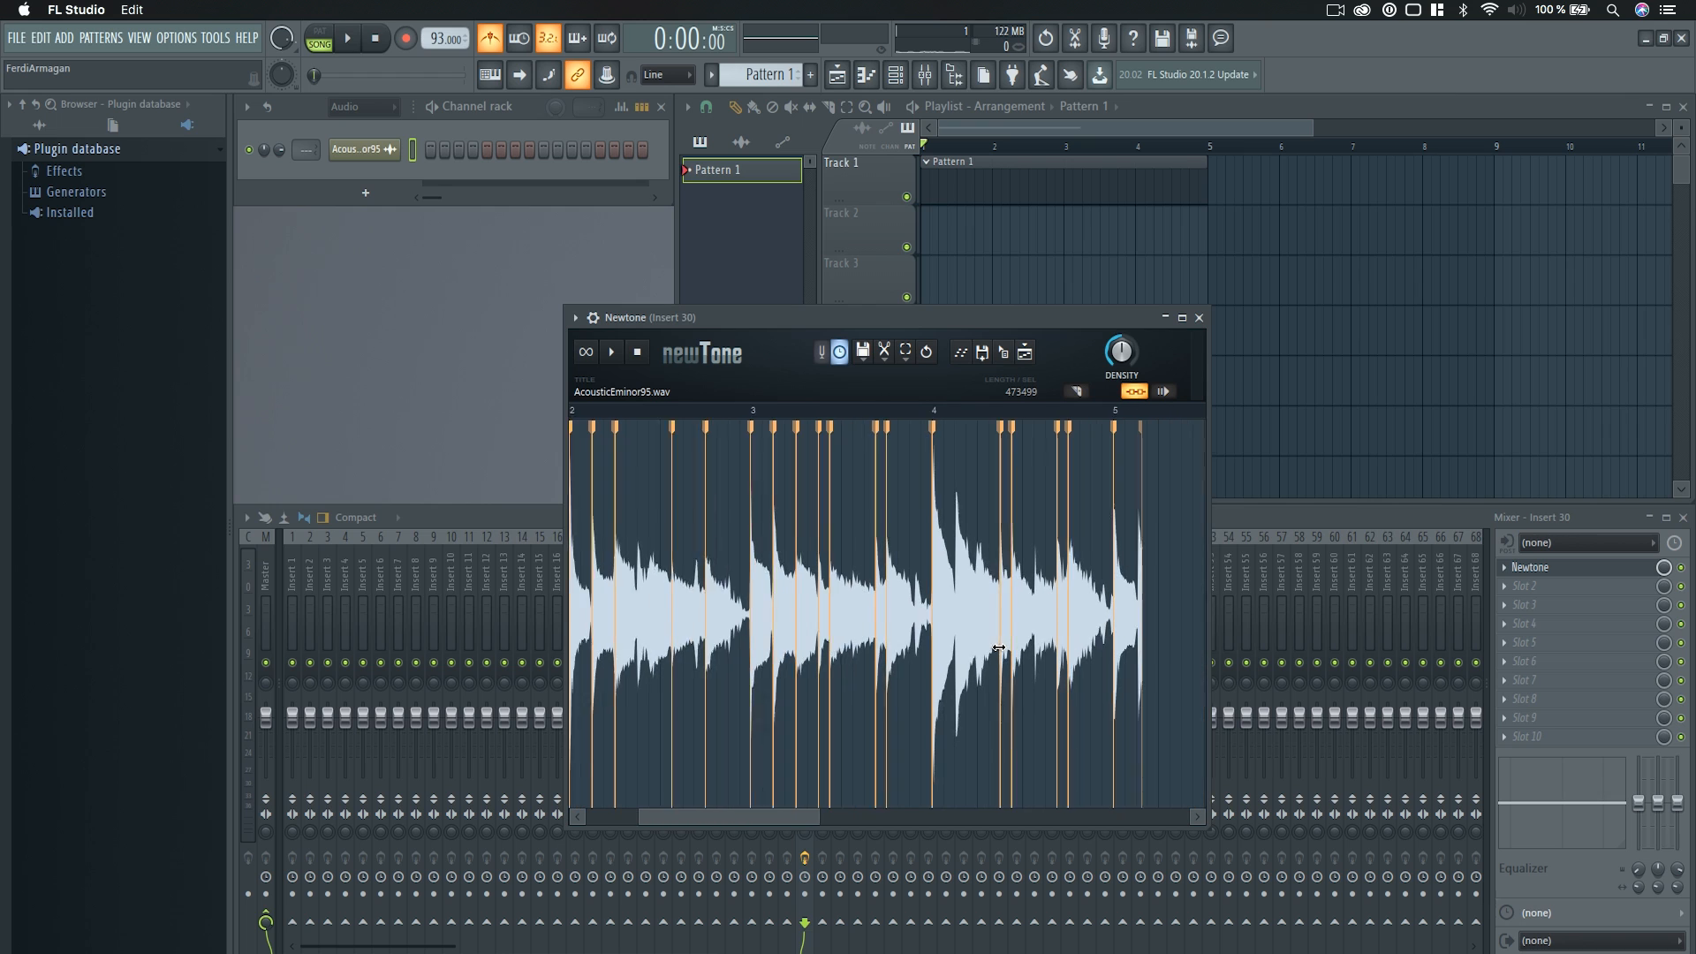
pyautogui.scroll(5, 811, 825)
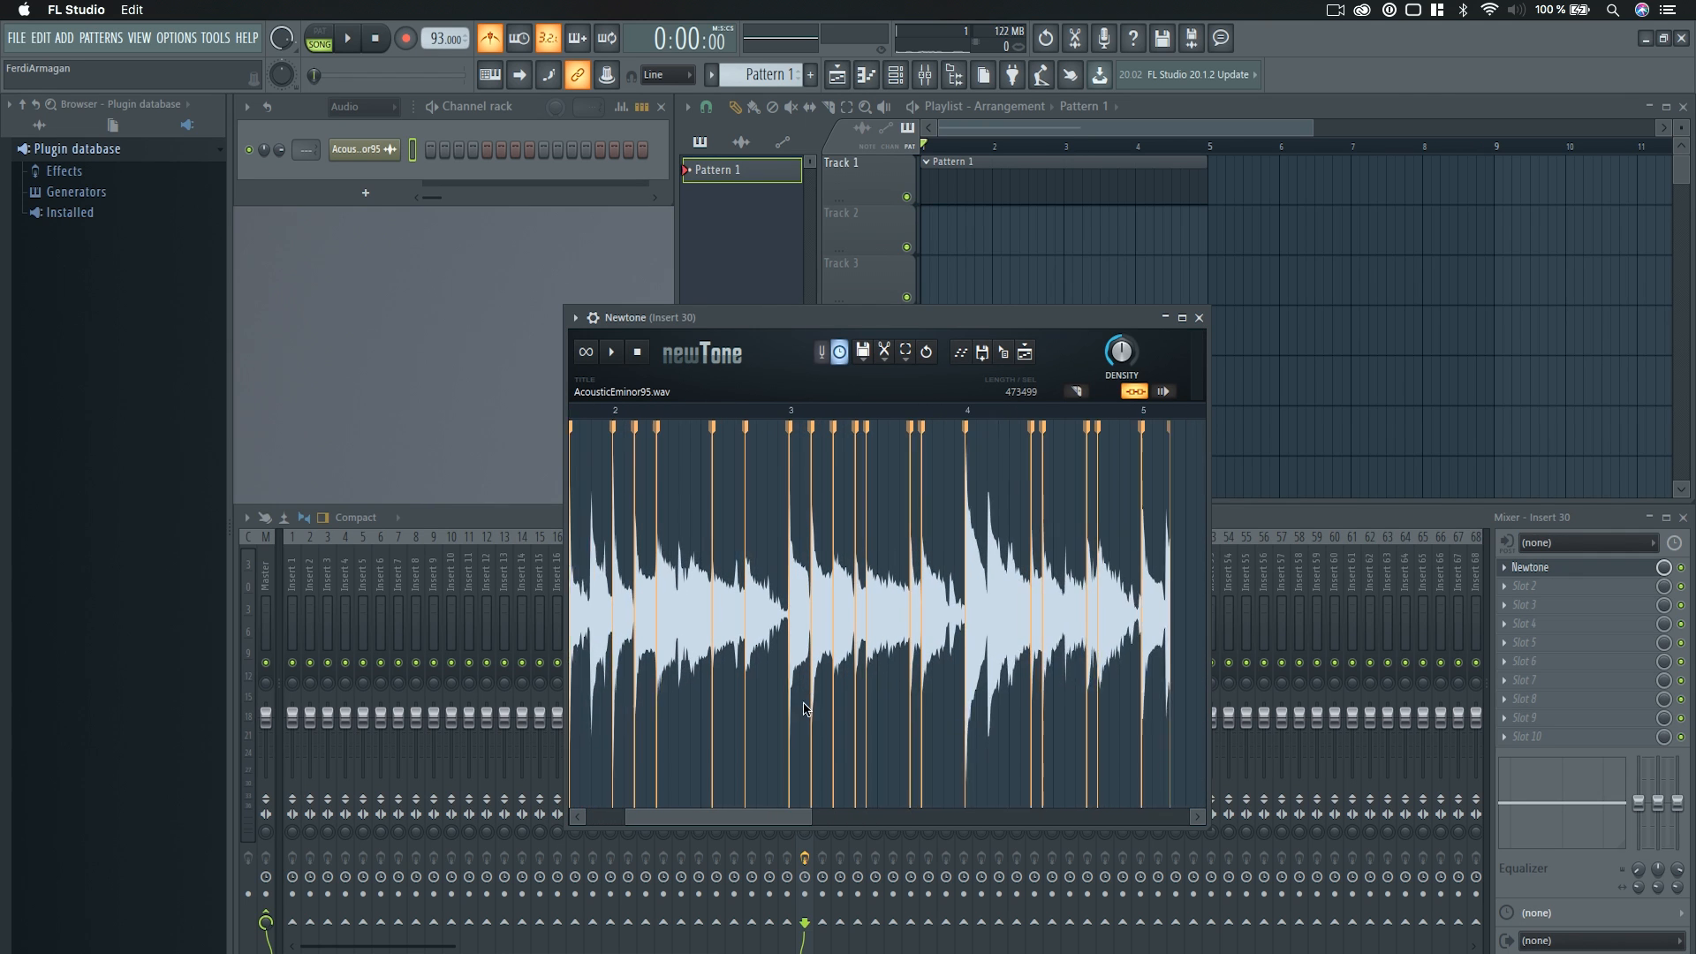
pyautogui.scroll(-2, 778, 732)
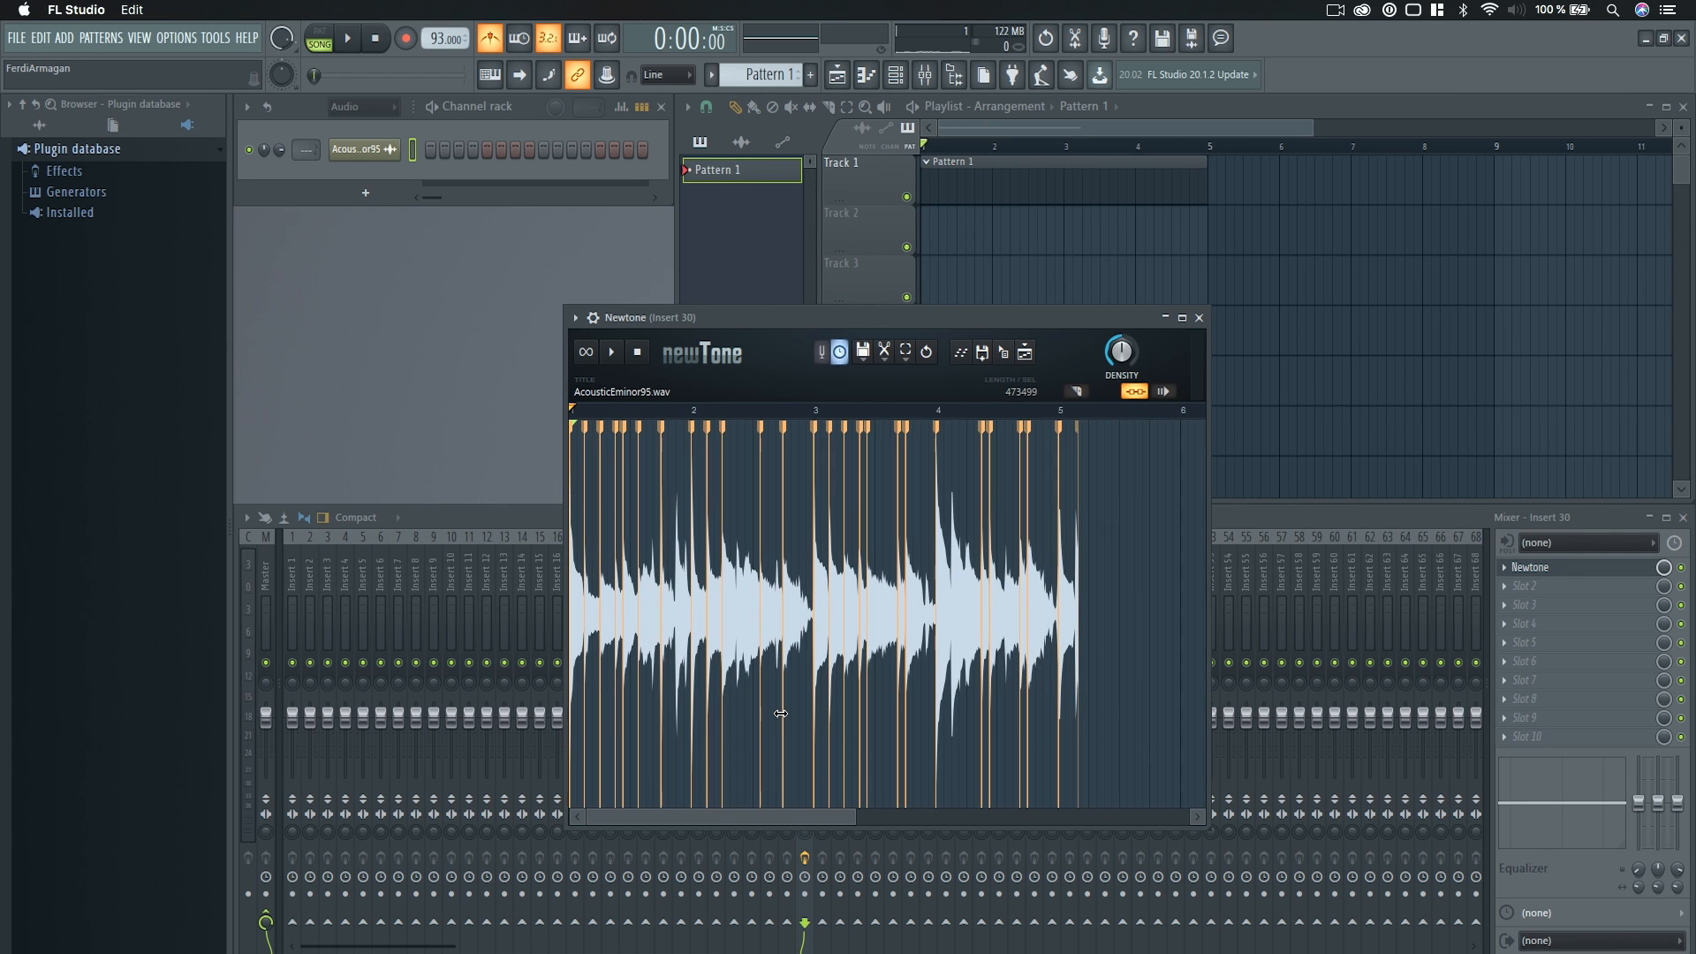
pyautogui.scroll(1, 781, 713)
pyautogui.hscroll(-1, 765, 824)
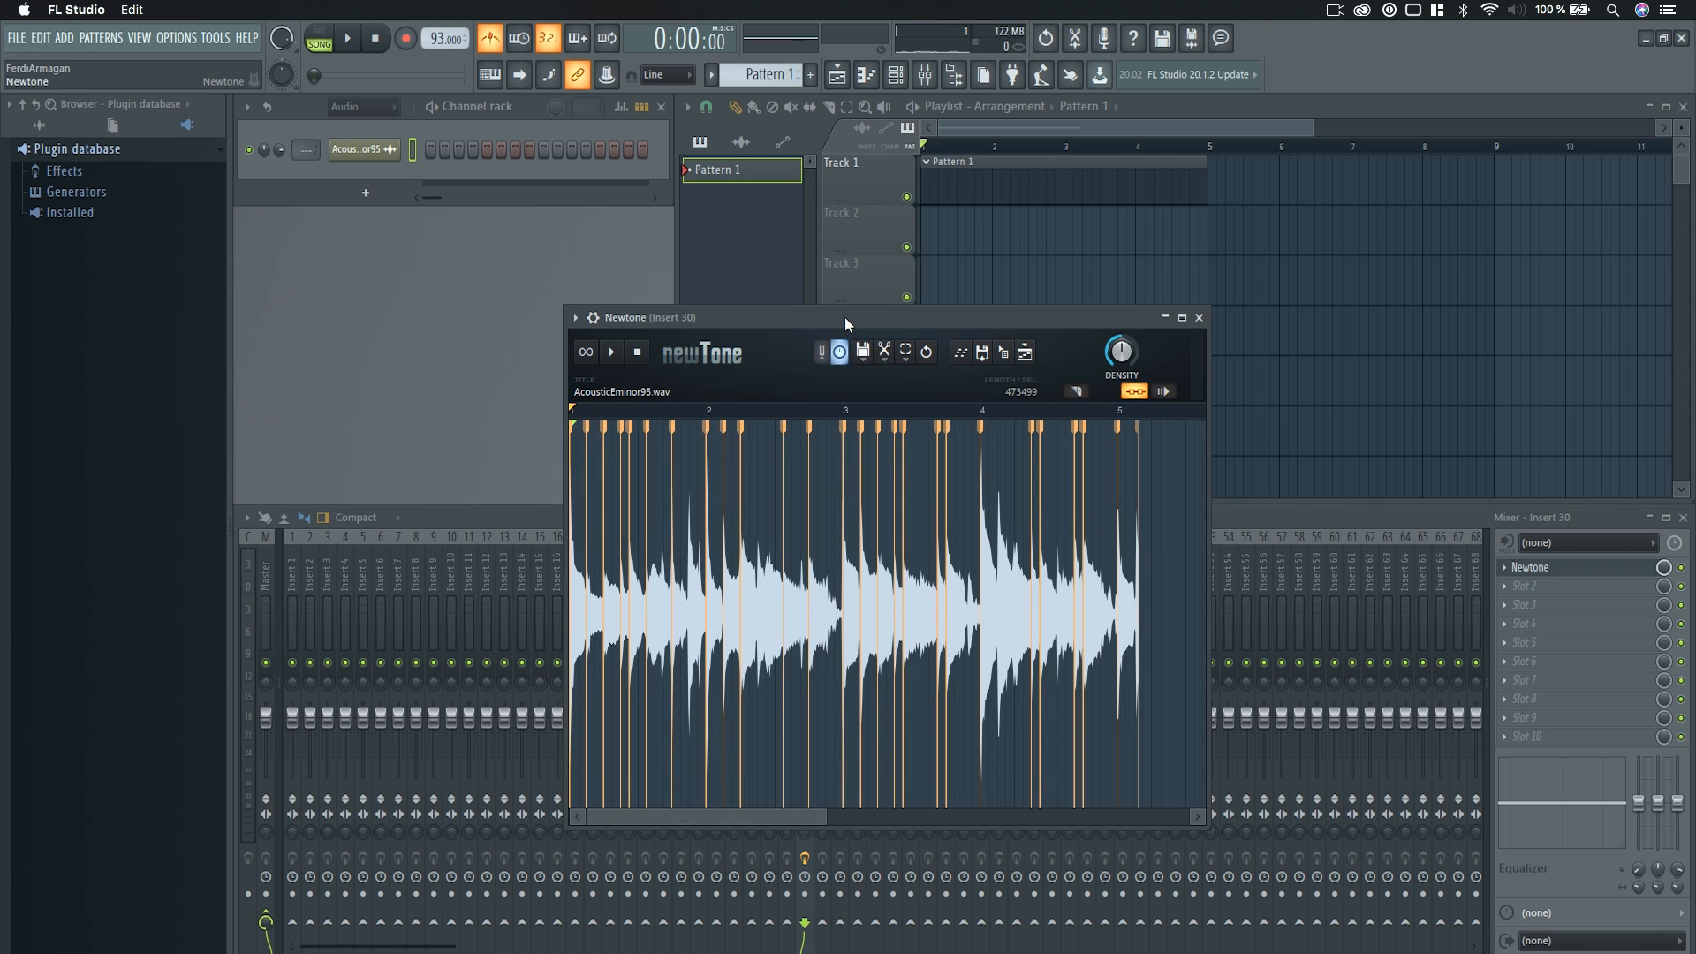
# Place the warped audio from Newtone on playlist Track 2 at bar 1, and mute mixer Insert 30.
pyautogui.moveTo(845, 317); pyautogui.dragTo(830, 328)
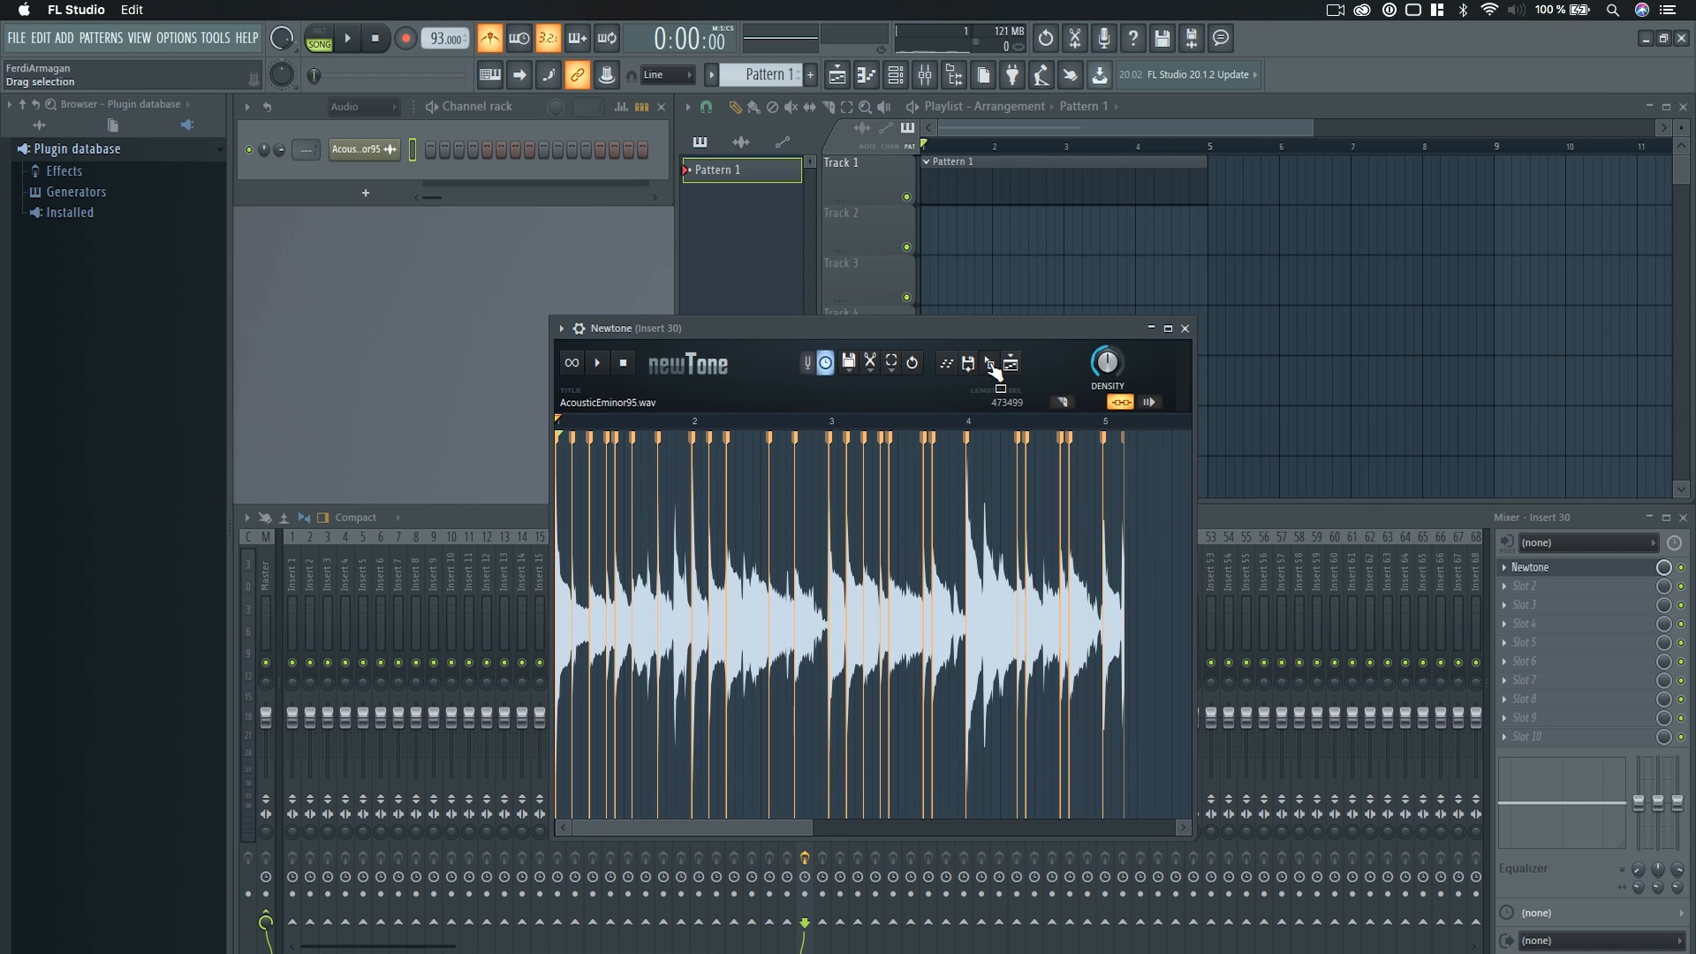
pyautogui.moveTo(993, 371); pyautogui.dragTo(921, 223)
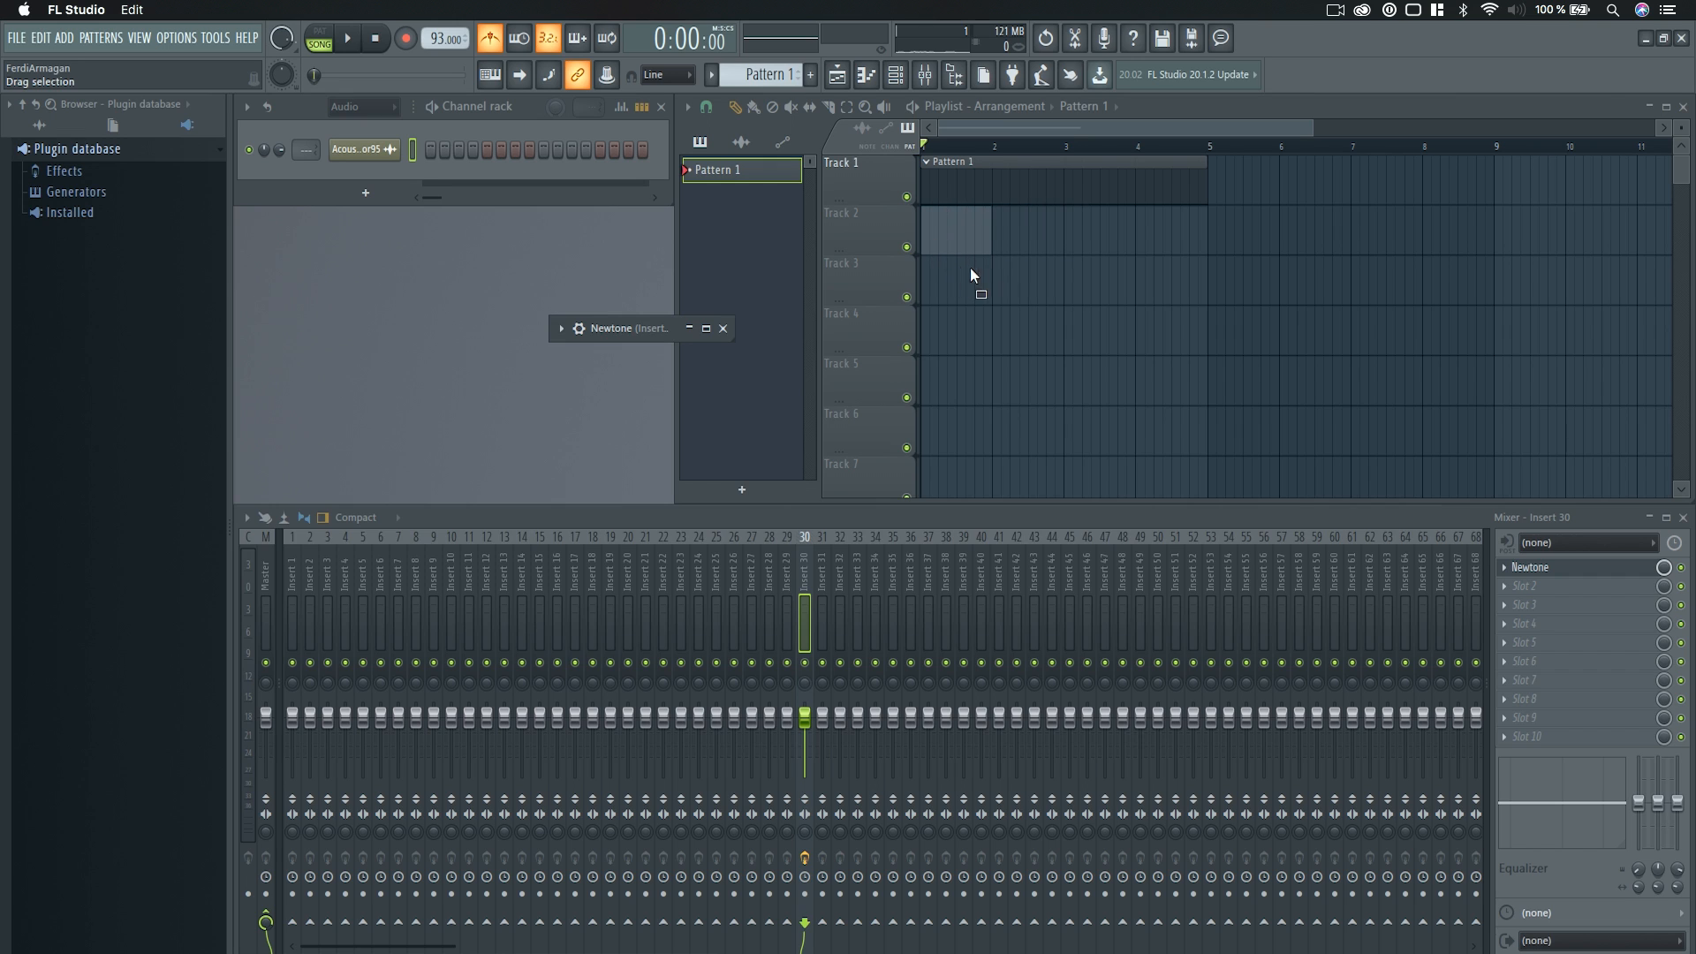
pyautogui.click(613, 328)
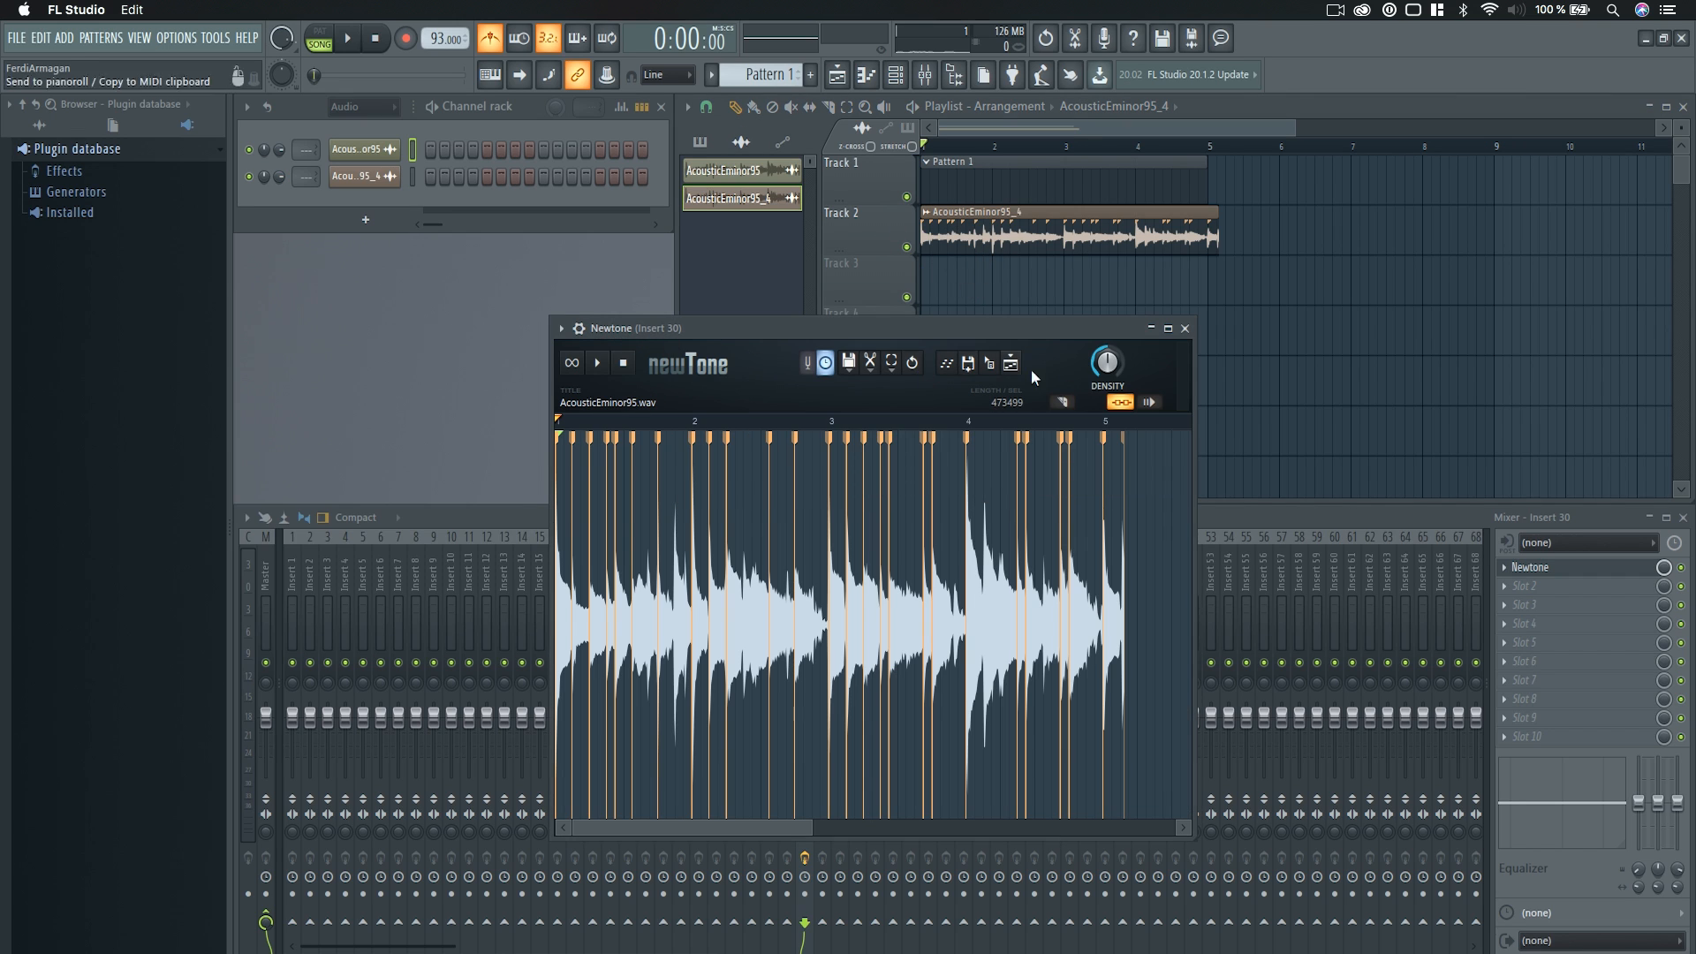
pyautogui.click(1185, 328)
pyautogui.click(804, 667)
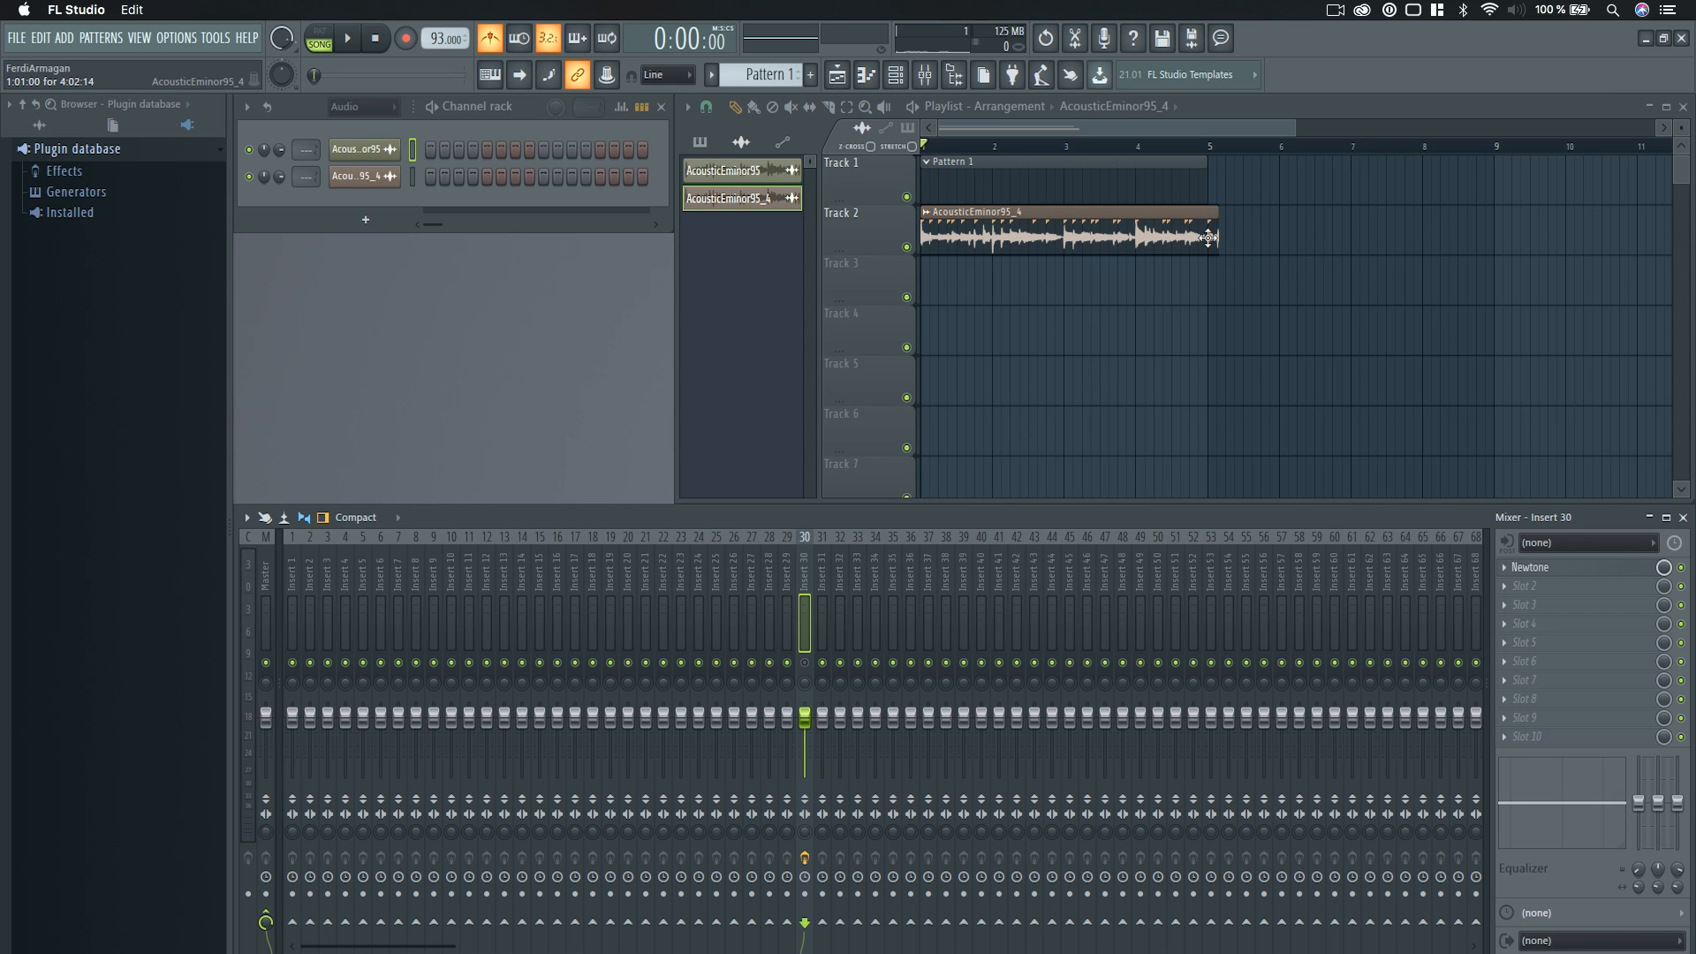
# Slice the AcousticEminor95_4 clip at bar 5 and delete the leftover tail, and choose another playlist snap setting.
pyautogui.scroll(5, 1045, 333)
pyautogui.scroll(-3, 1087, 314)
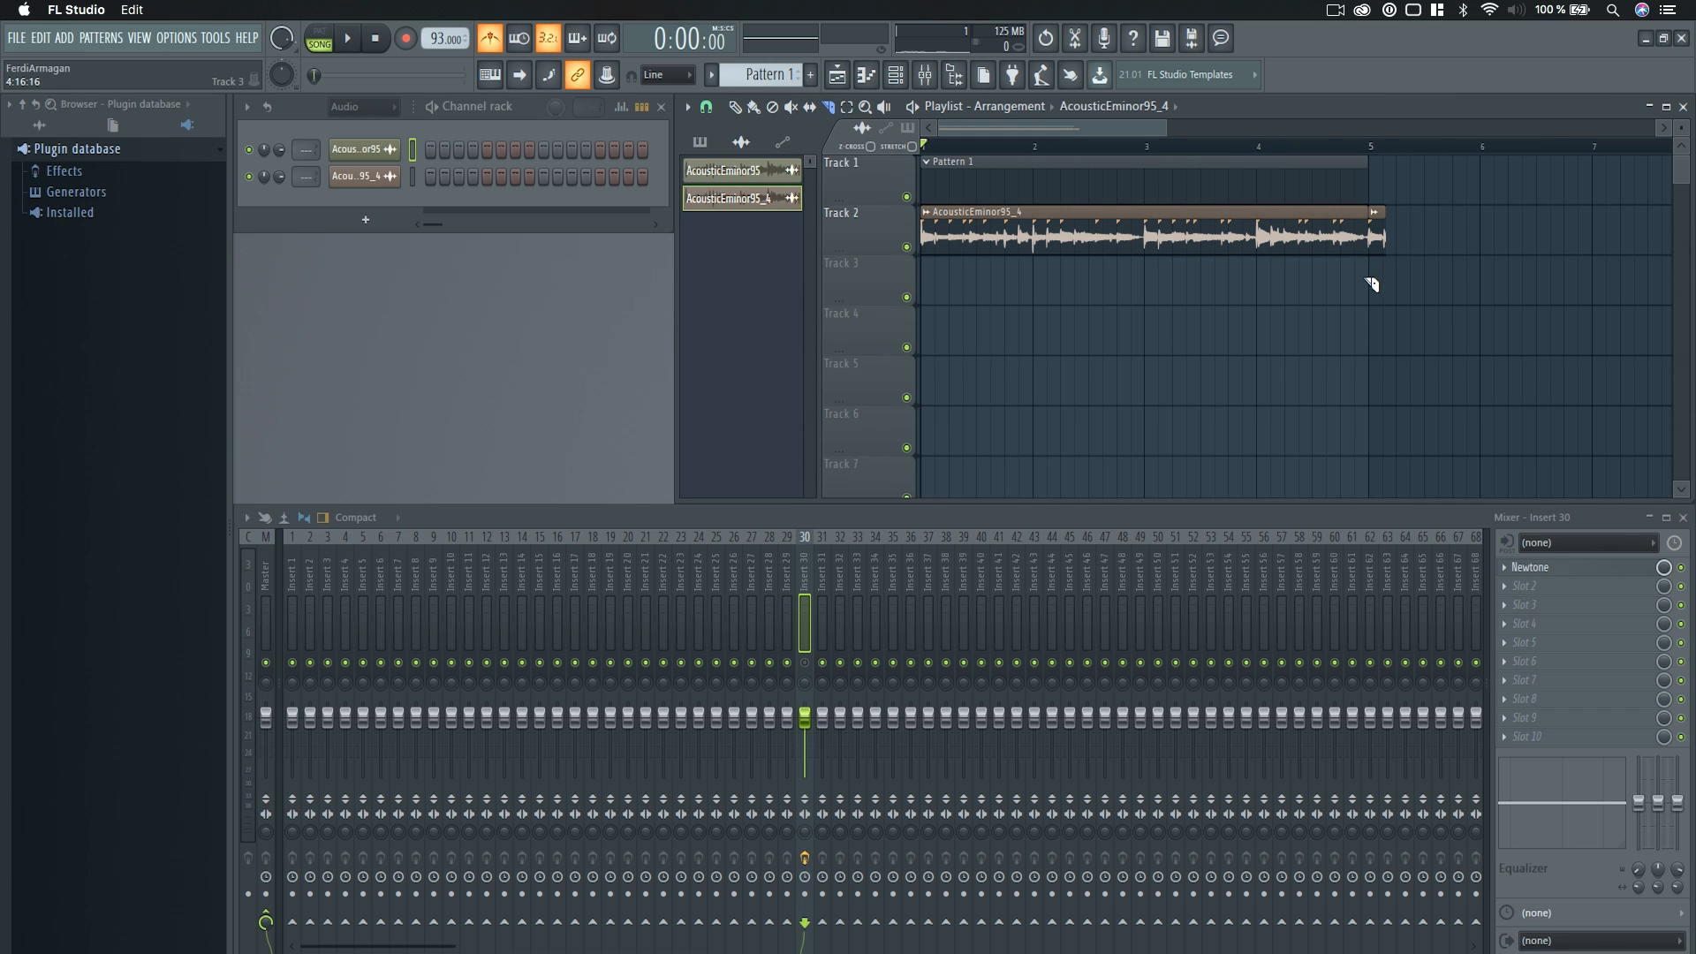
pyautogui.click(733, 107)
pyautogui.rightClick(1378, 241)
pyautogui.click(710, 110)
pyautogui.click(725, 363)
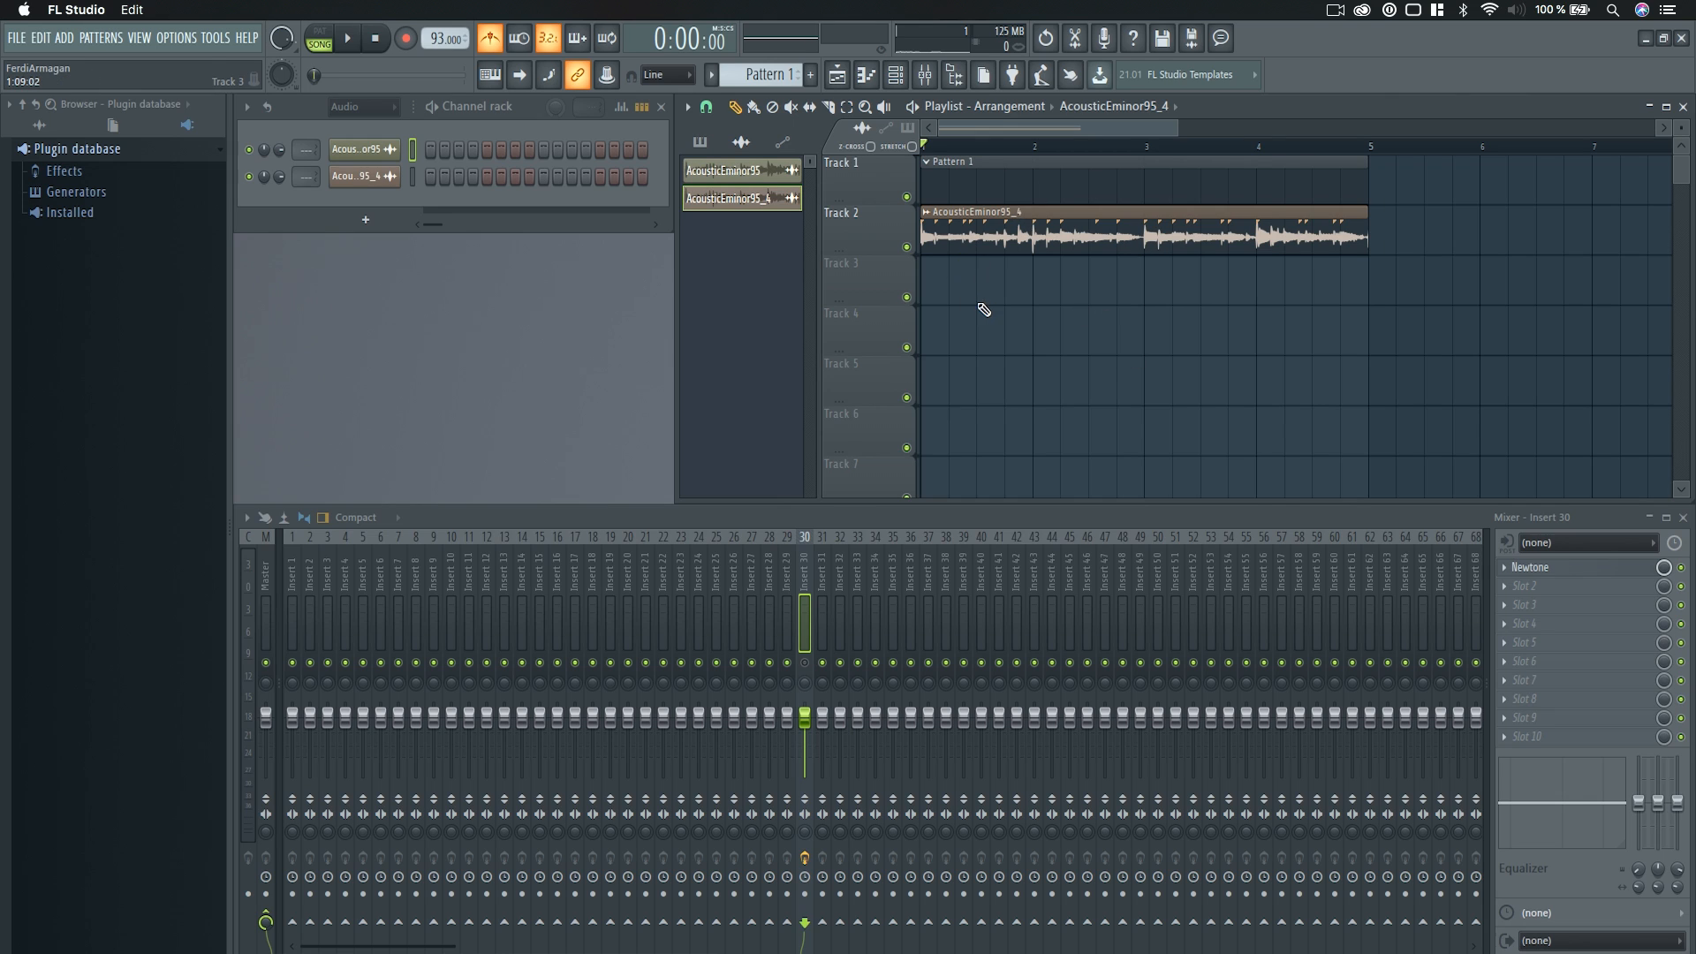
# Turn off Load regions in the AcousticEminor95_4 channel settings, and close them.
pyautogui.scroll(3, 1022, 146)
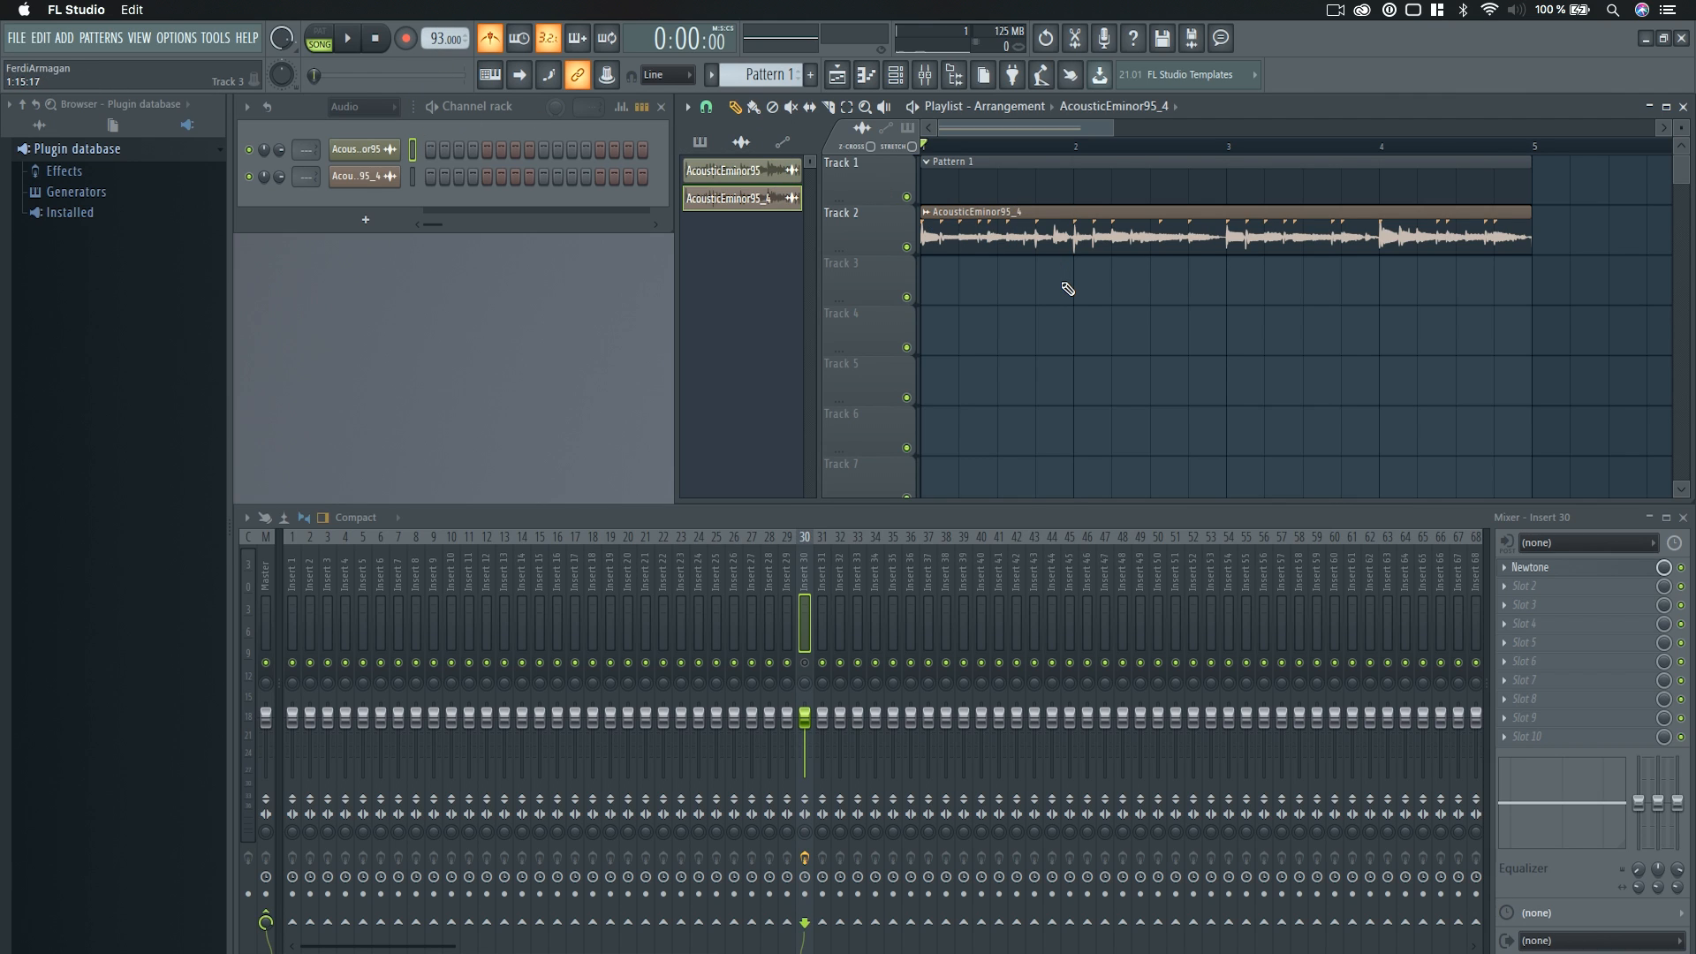
pyautogui.click(387, 177)
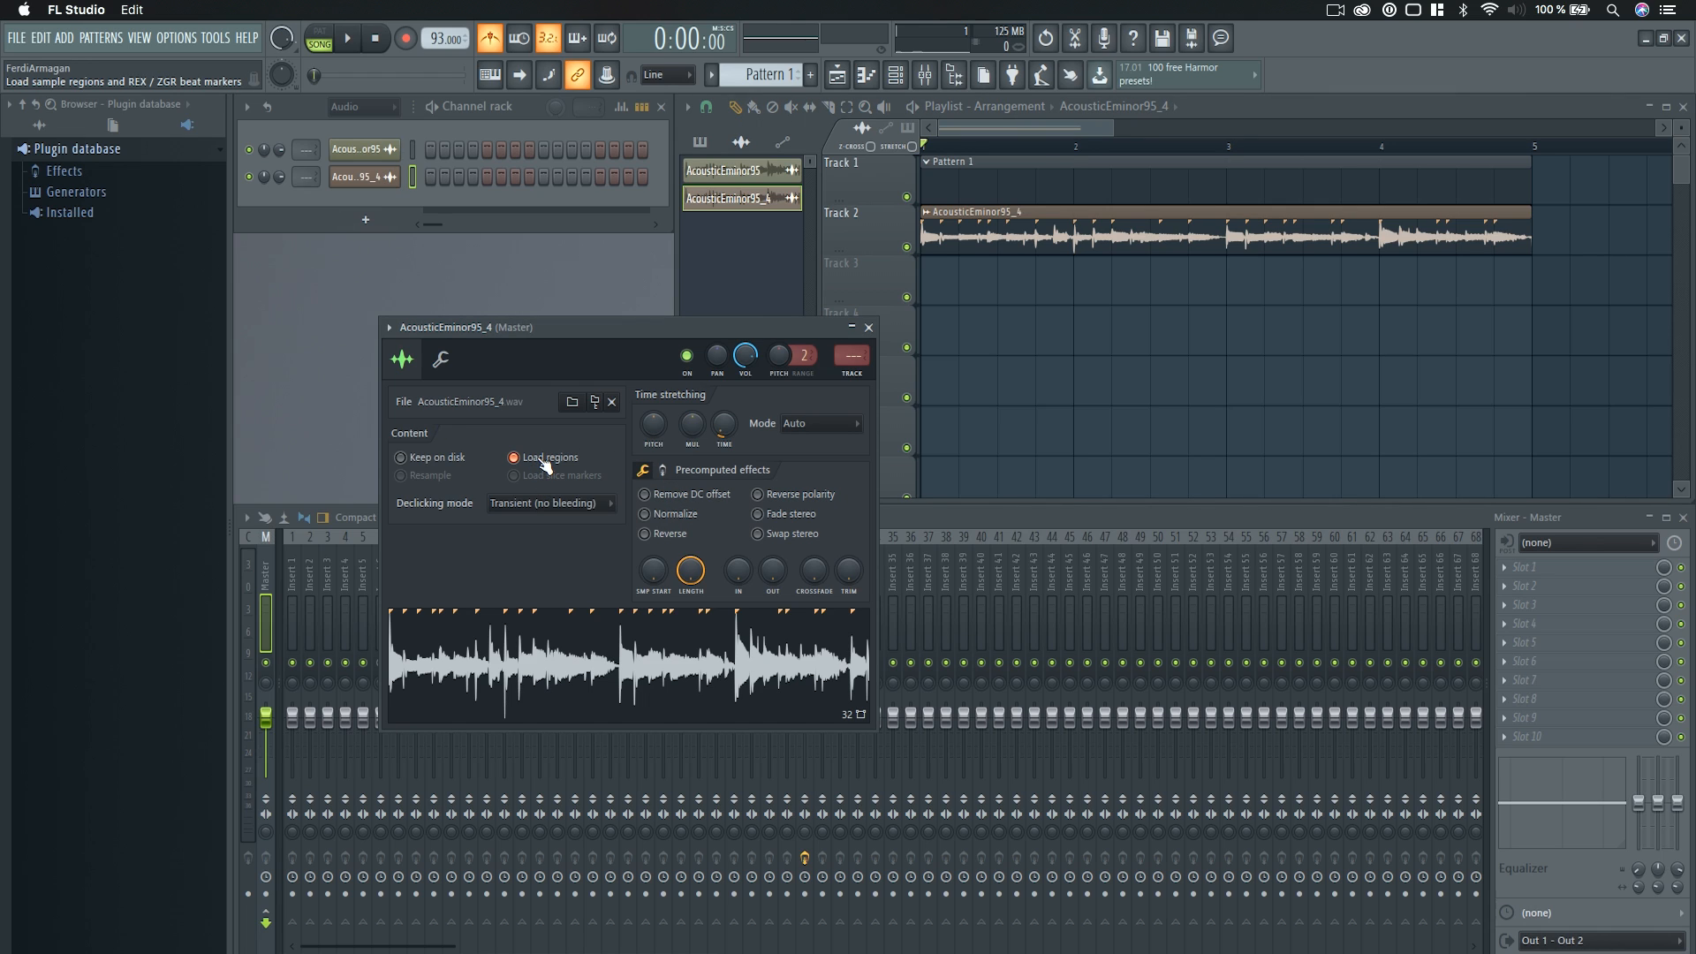
pyautogui.click(545, 462)
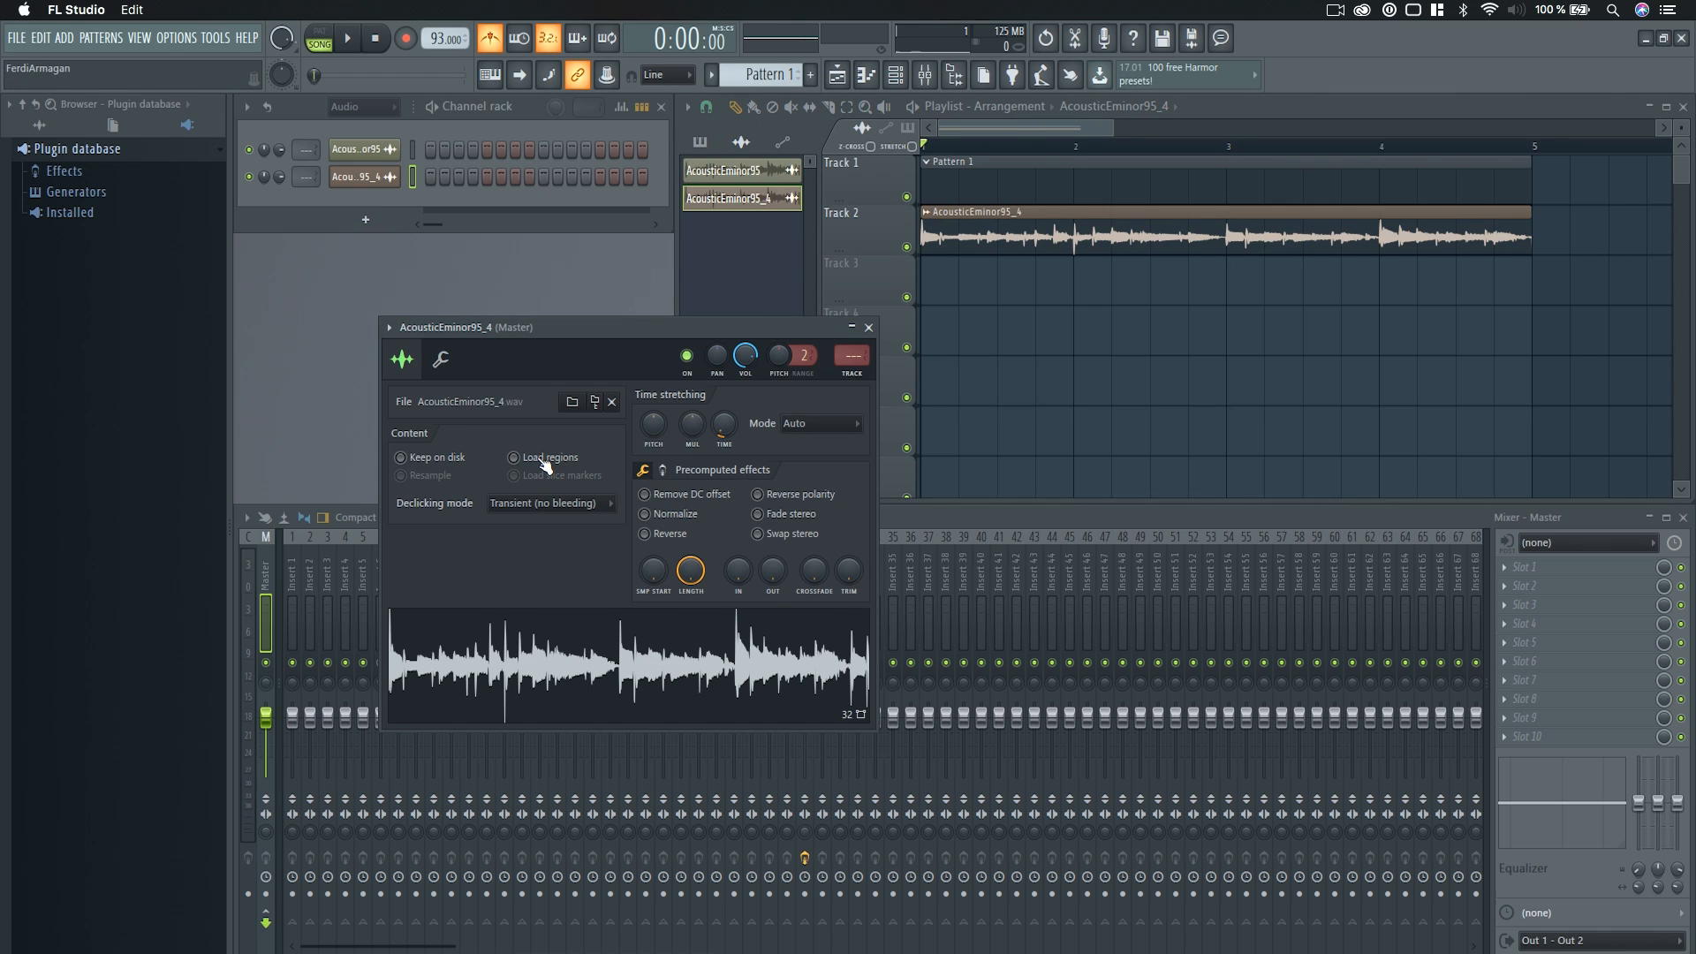
pyautogui.click(868, 328)
# Delete the Pattern 1 clip from Track 1 and play the song to check the exported clip.
pyautogui.rightClick(1306, 189)
pyautogui.press('space')
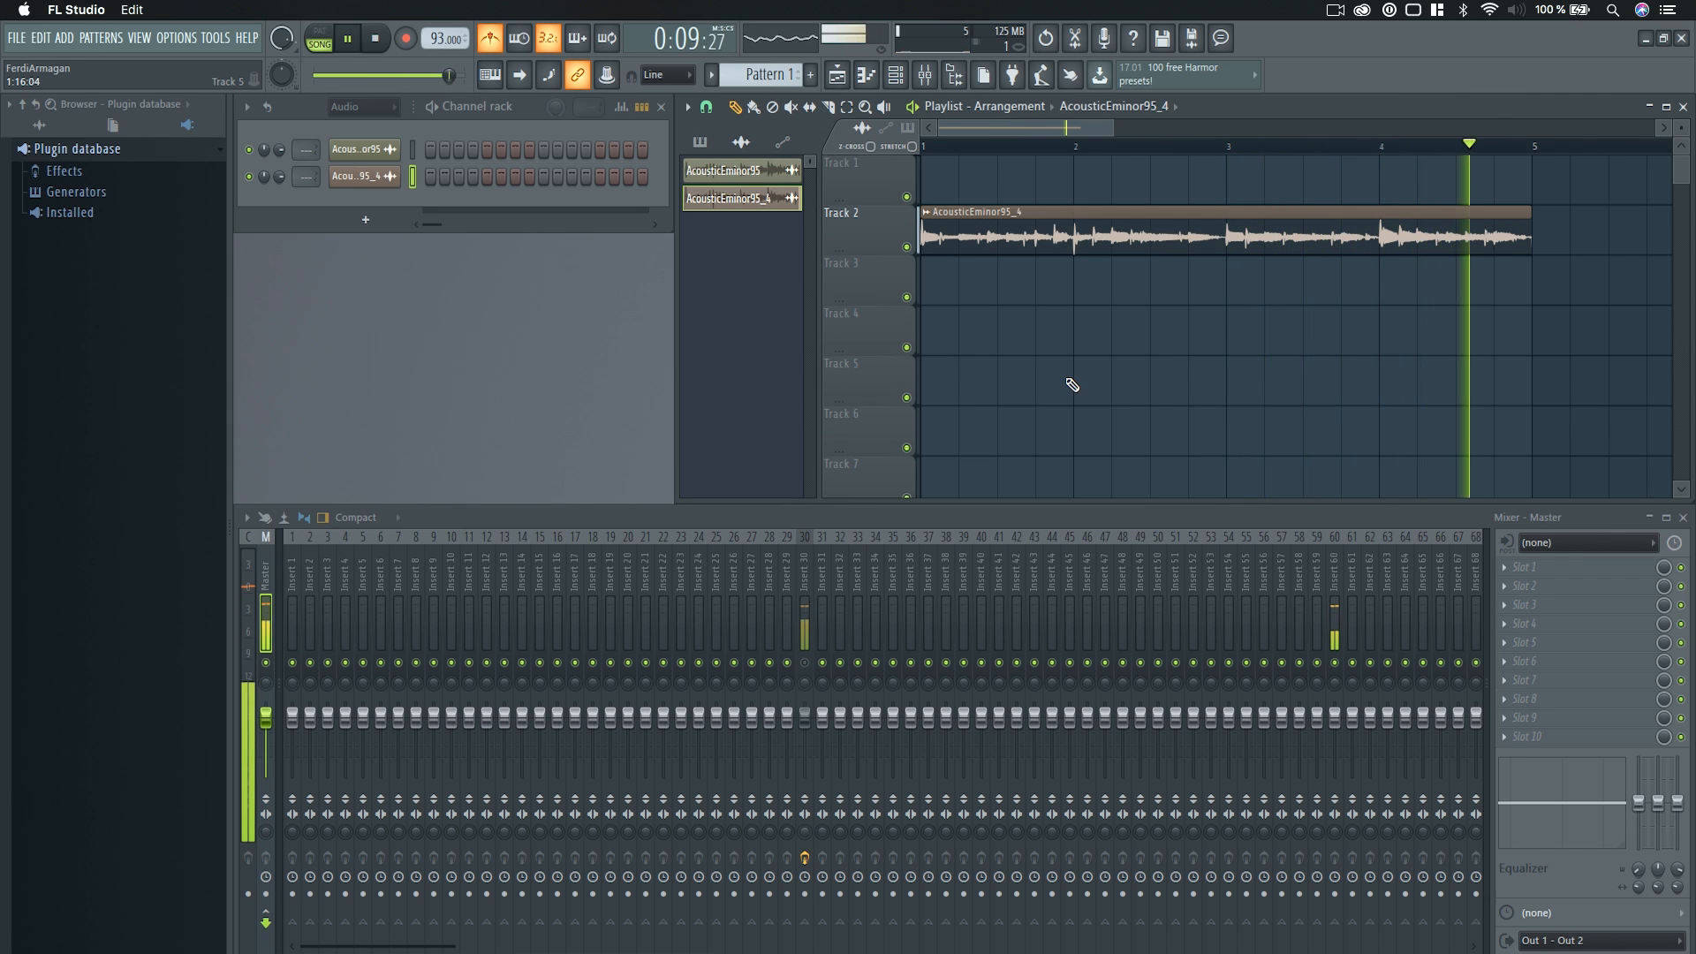
pyautogui.press('space')
# Inspect the clip's transient at bar 2 against the grid, and move the clip to Track 1 at bar 1.
pyautogui.scroll(-3, 1040, 352)
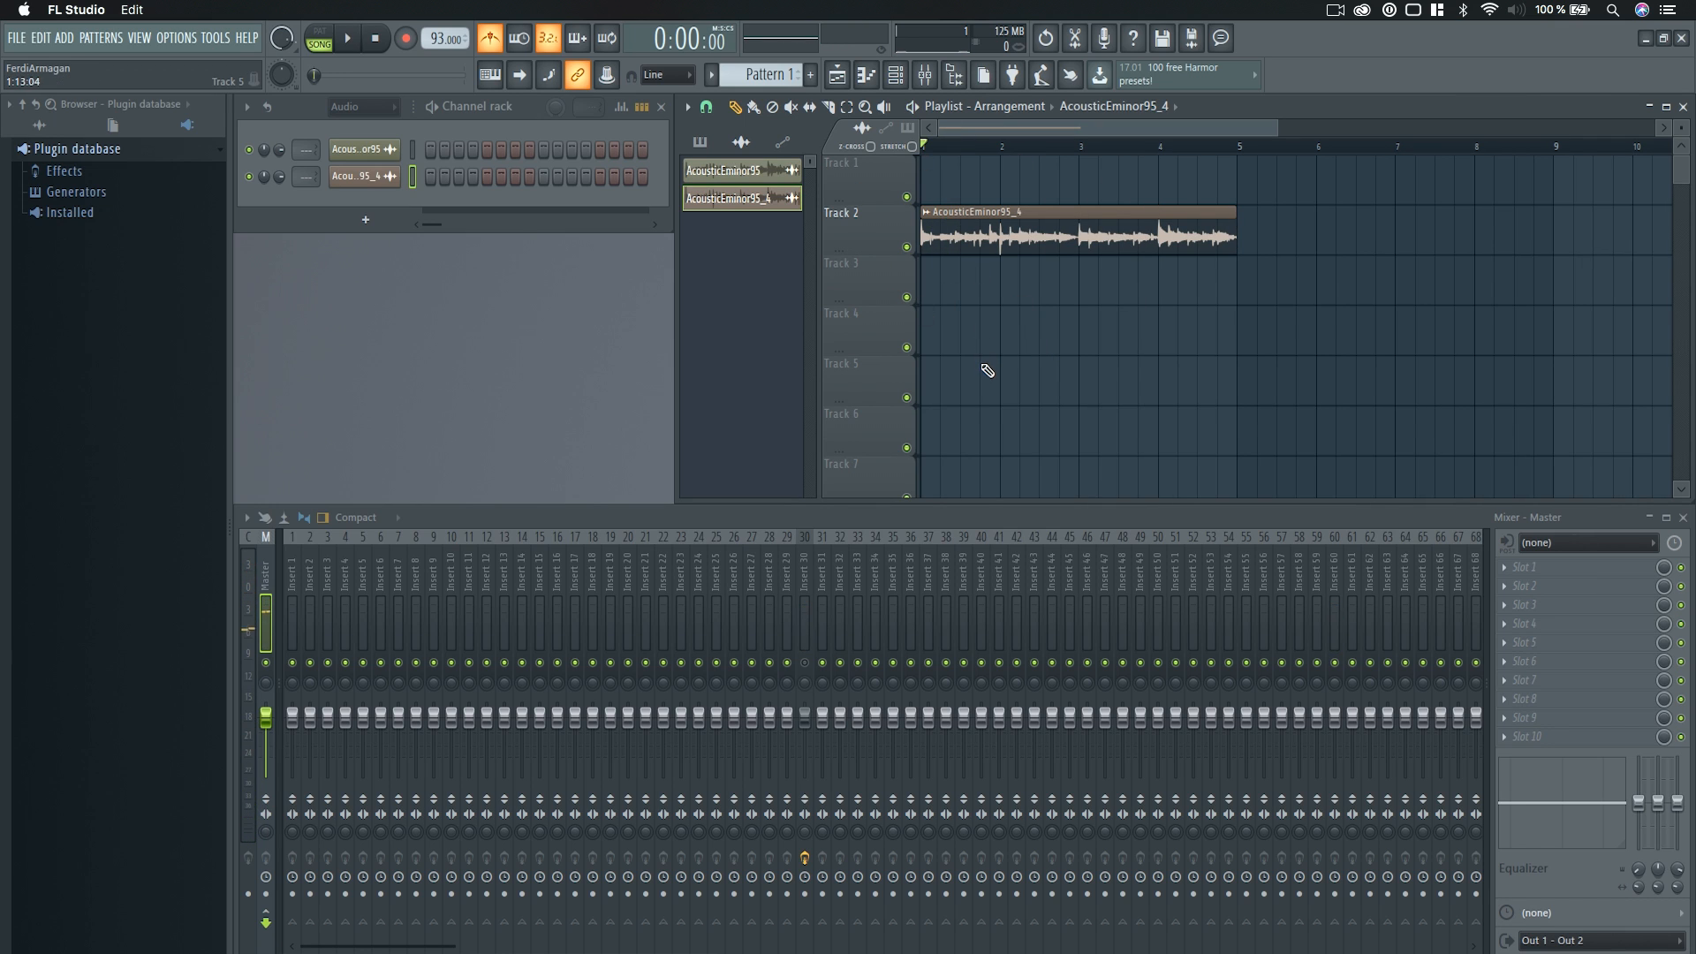
pyautogui.scroll(5, 1000, 280)
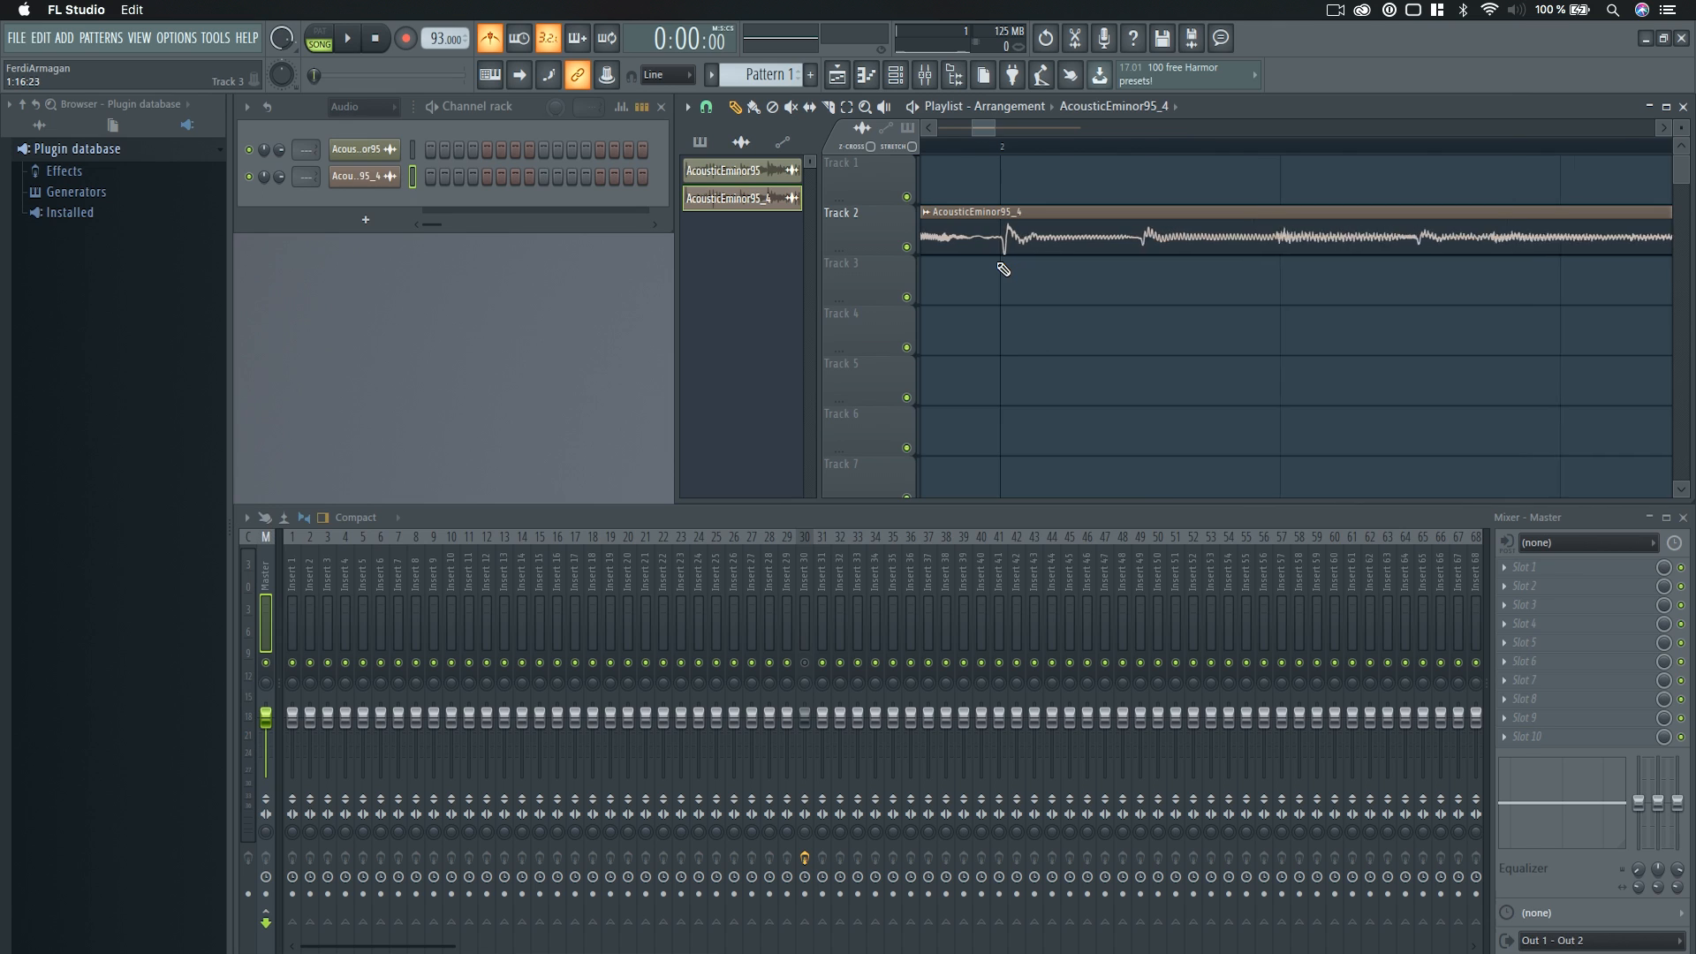
pyautogui.scroll(-3, 1011, 272)
pyautogui.scroll(-3, 1197, 293)
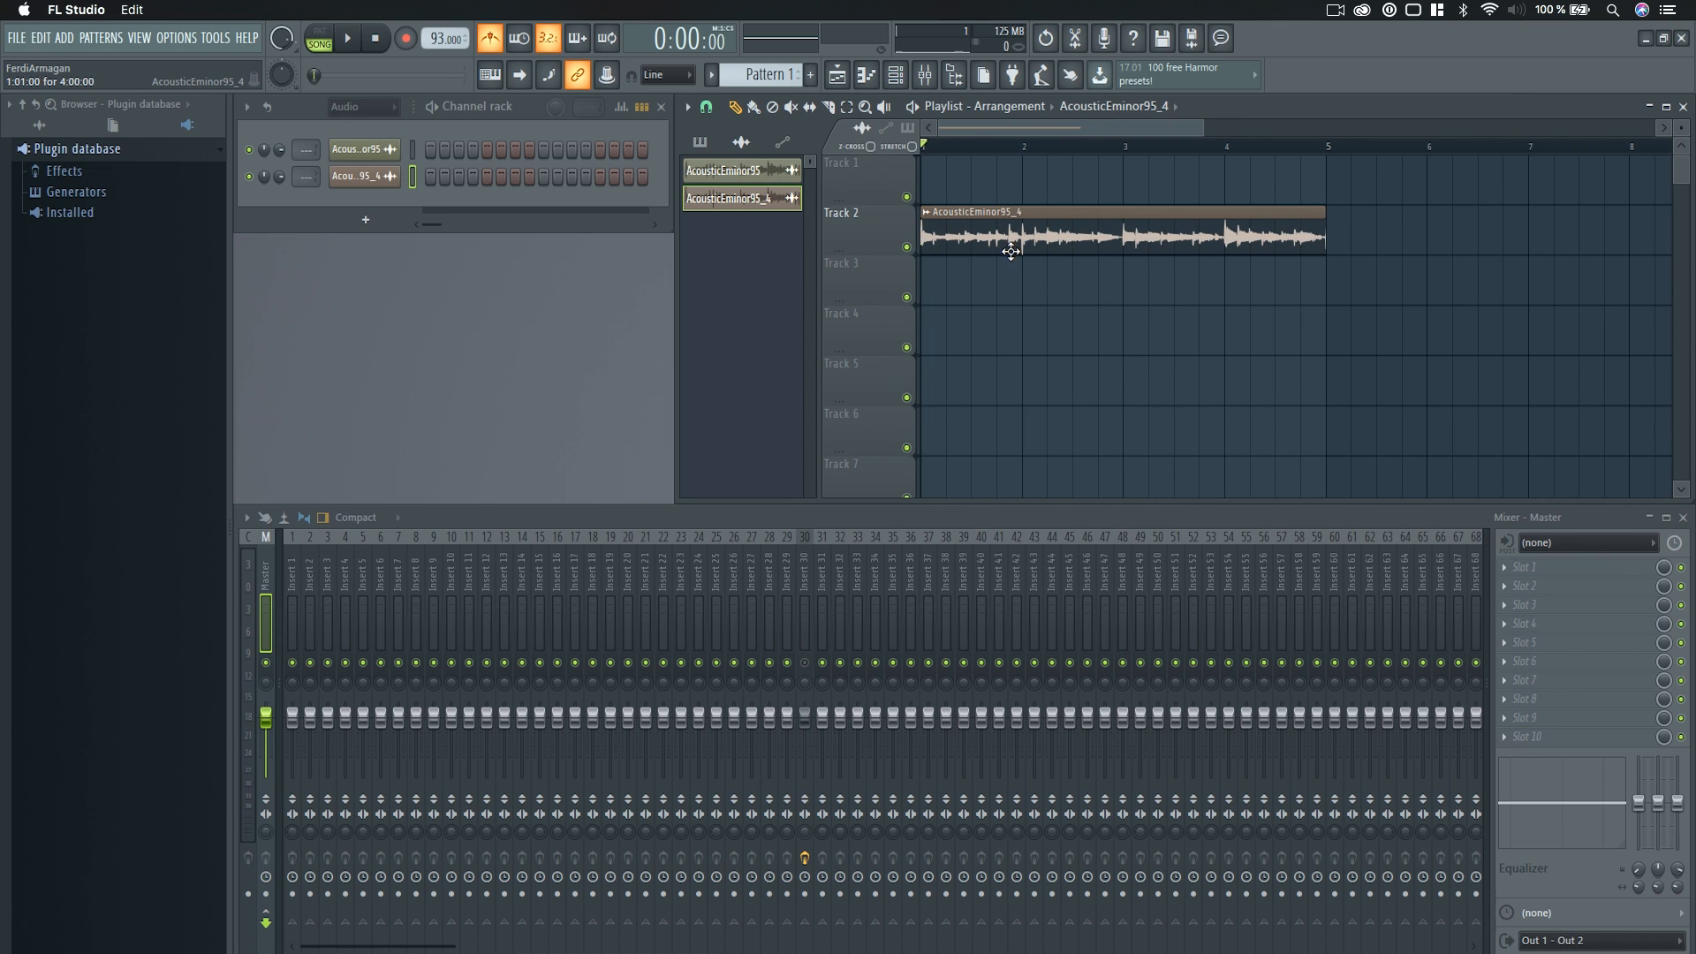
pyautogui.moveTo(1011, 235); pyautogui.dragTo(977, 172)
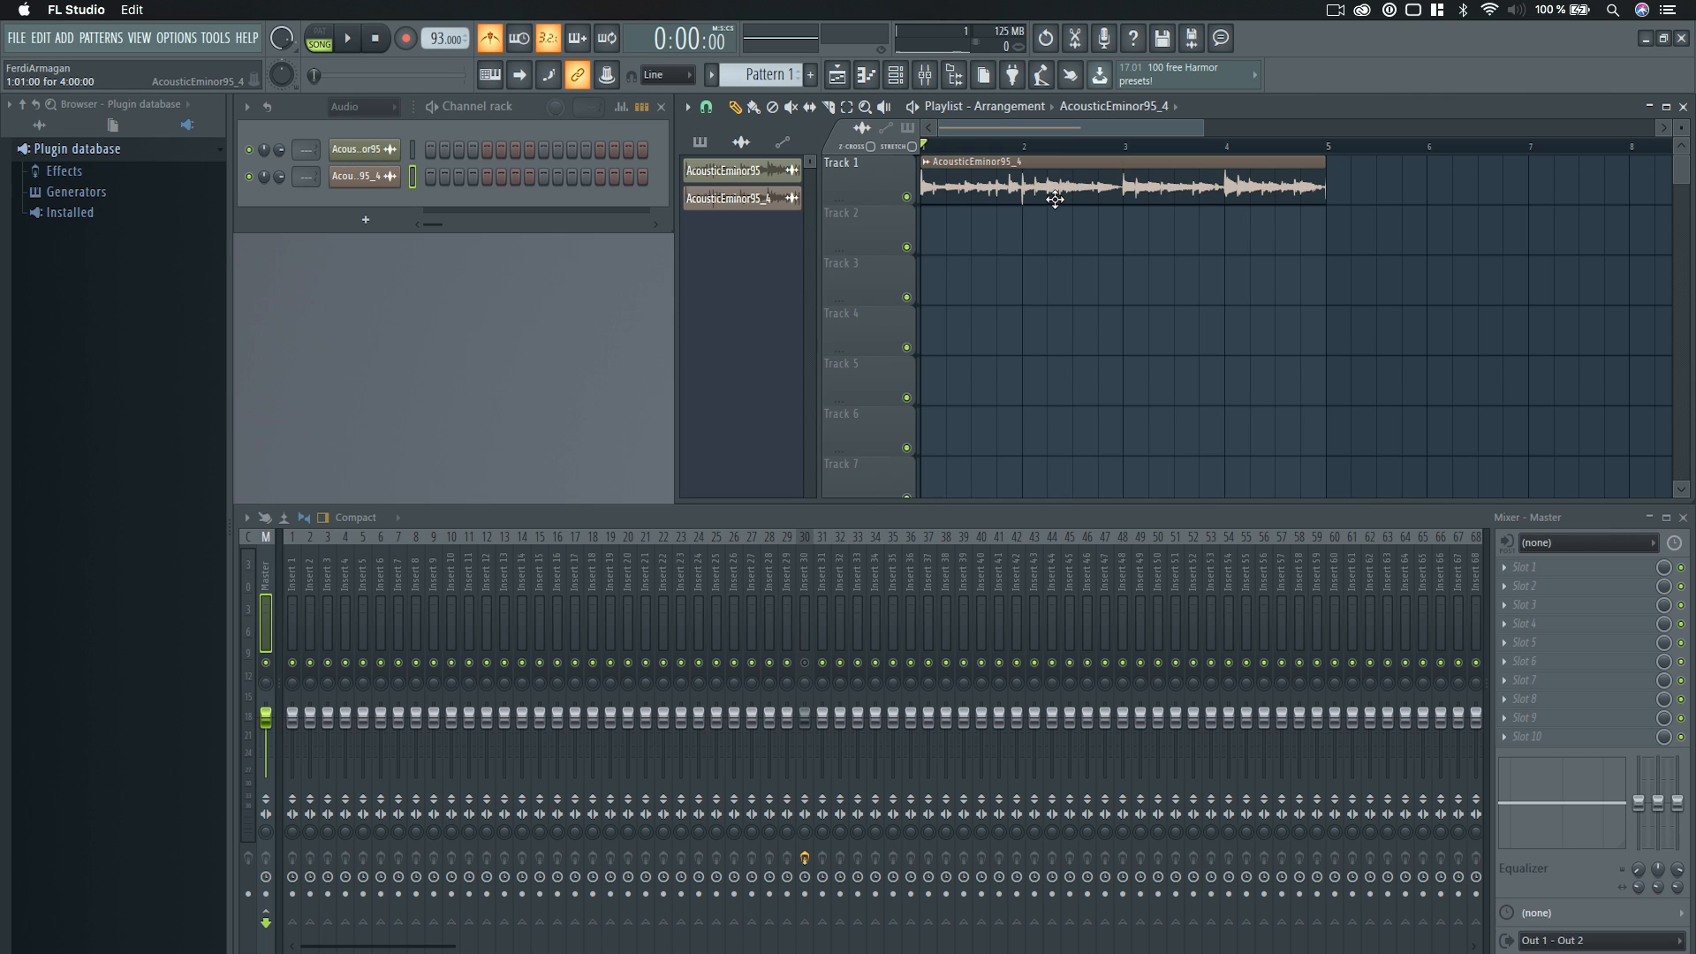